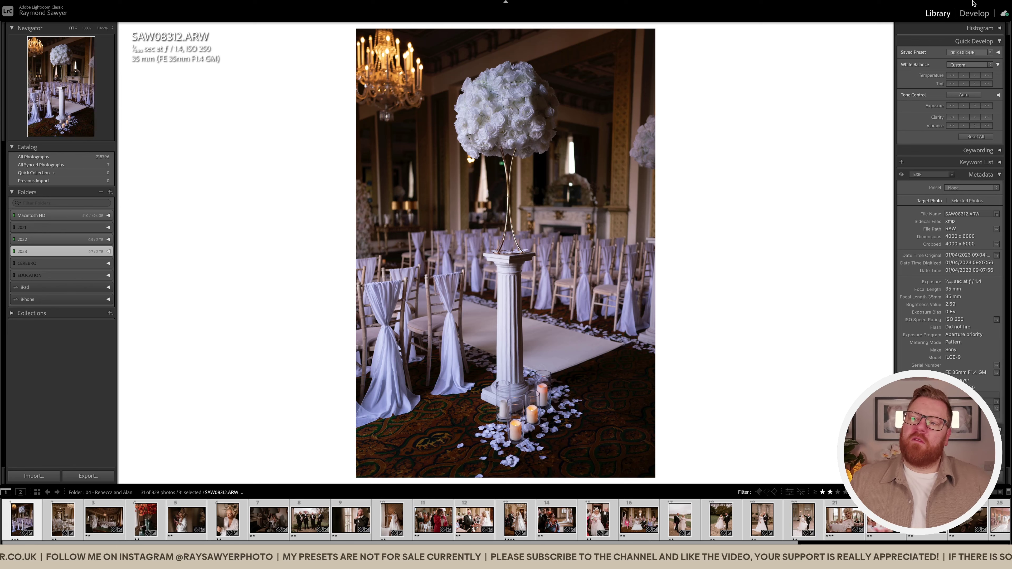
Open only SAW08312.ARW in the Develop module and apply the 00. COLOUR preset to it.
left_click(975, 14)
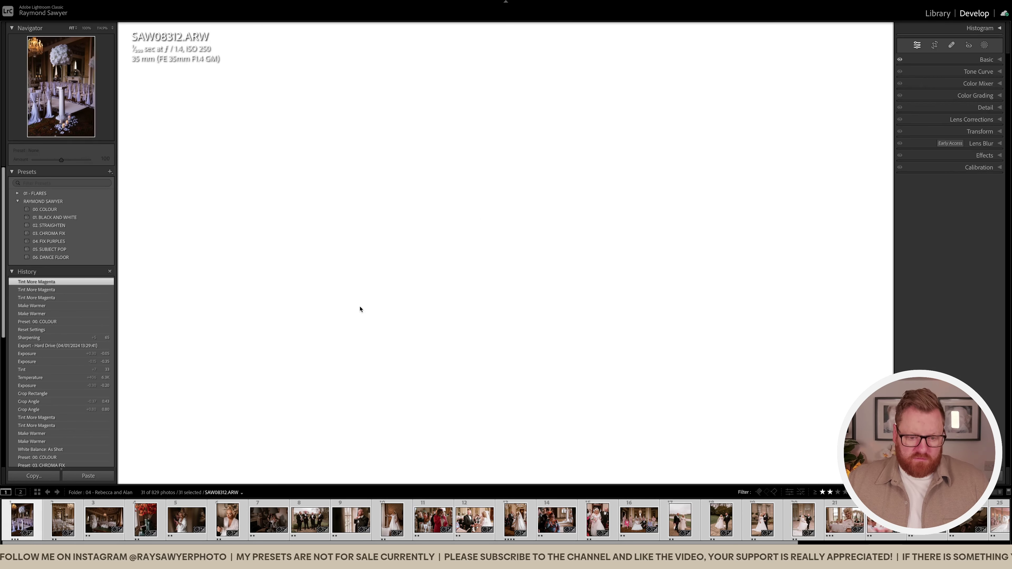
key("super+d")
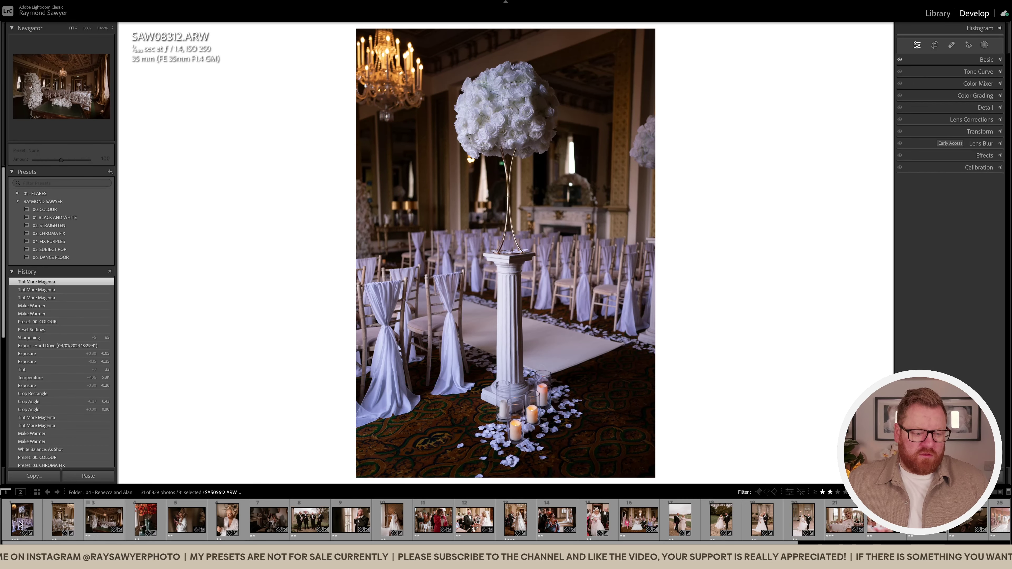
left_click(18, 521)
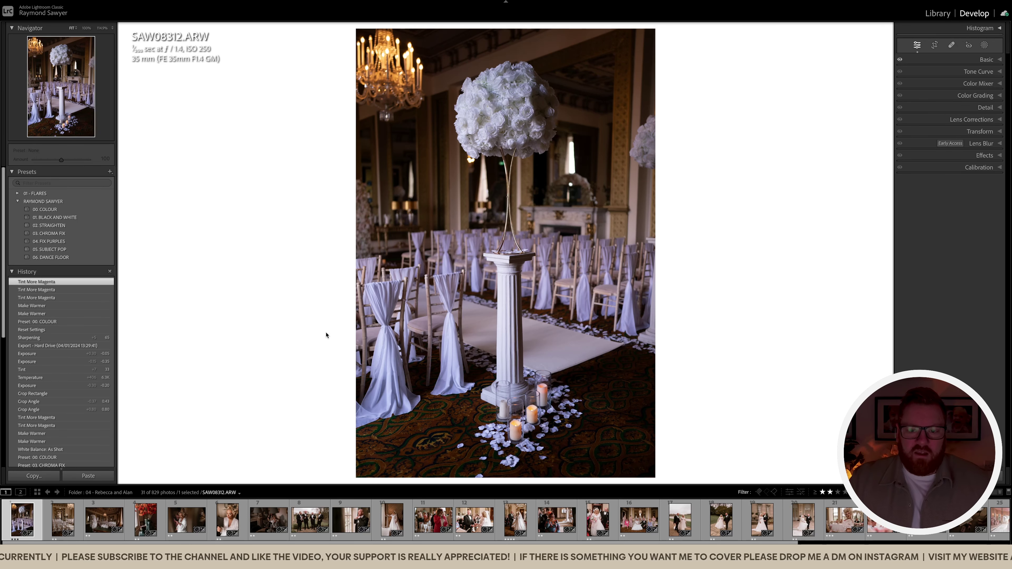
left_click(987, 60)
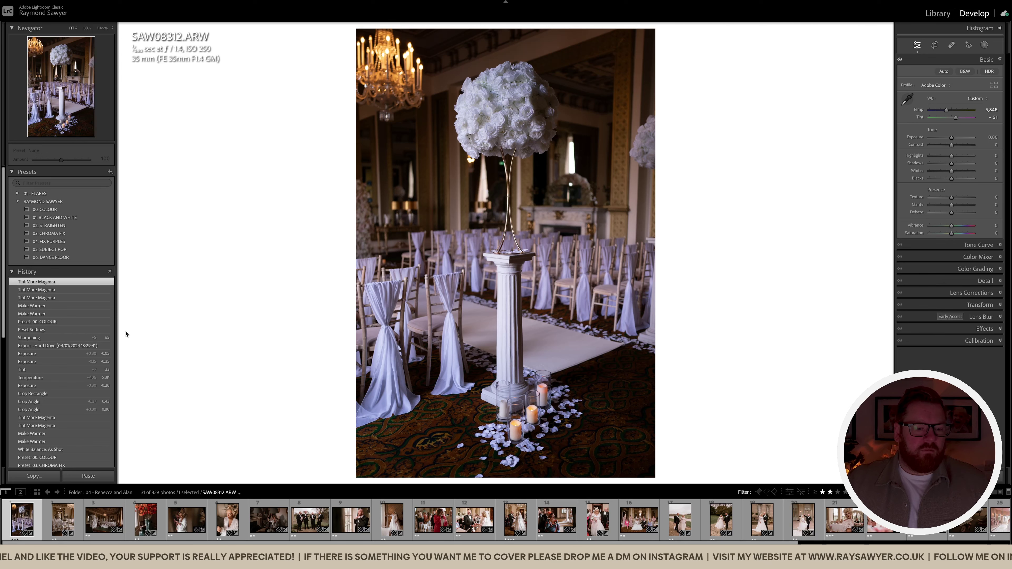
left_click(93, 209)
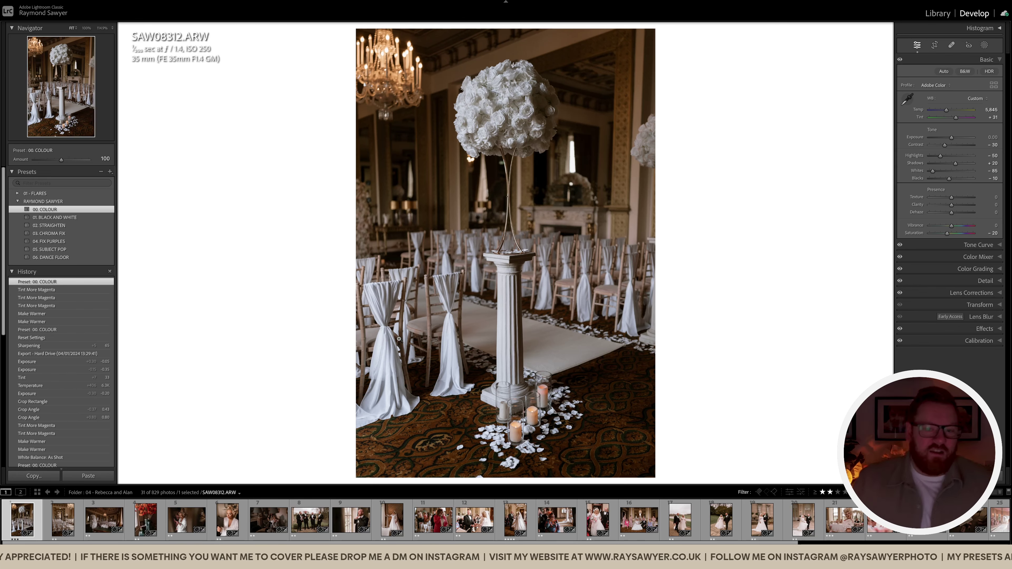
Straighten SAW08312.ARW by about 0.58 degrees, tighten the crop slightly and reposition the photo inside it.
key("r")
left_click_drag(758, 253, 726, 260)
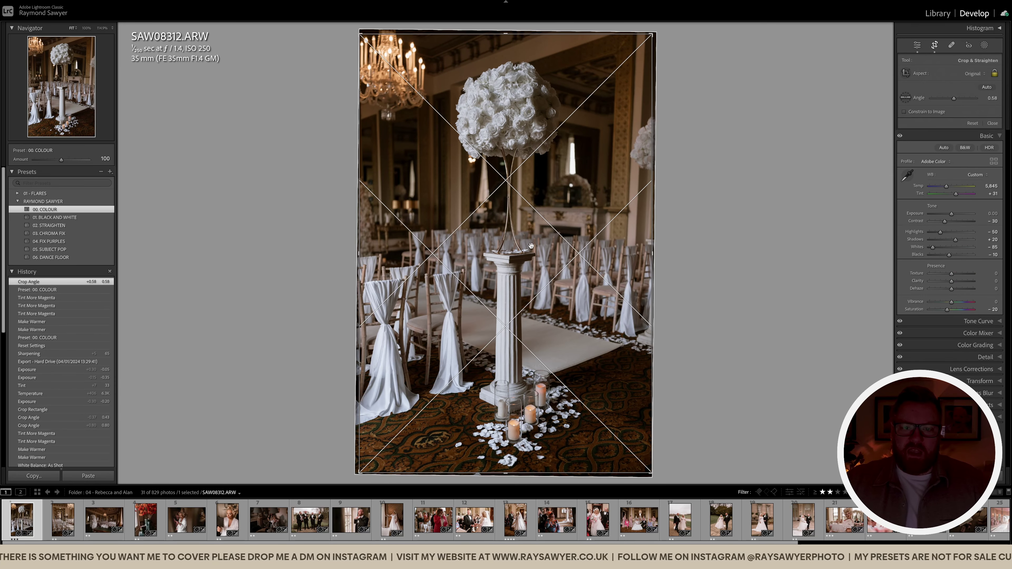
left_click_drag(359, 196, 361, 196)
left_click_drag(470, 275, 471, 267)
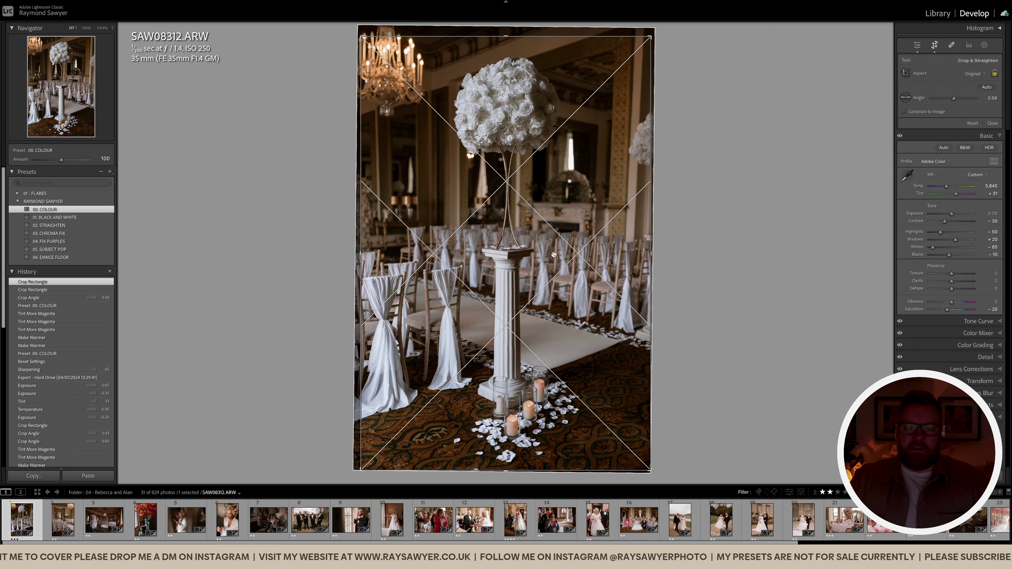
key("Return")
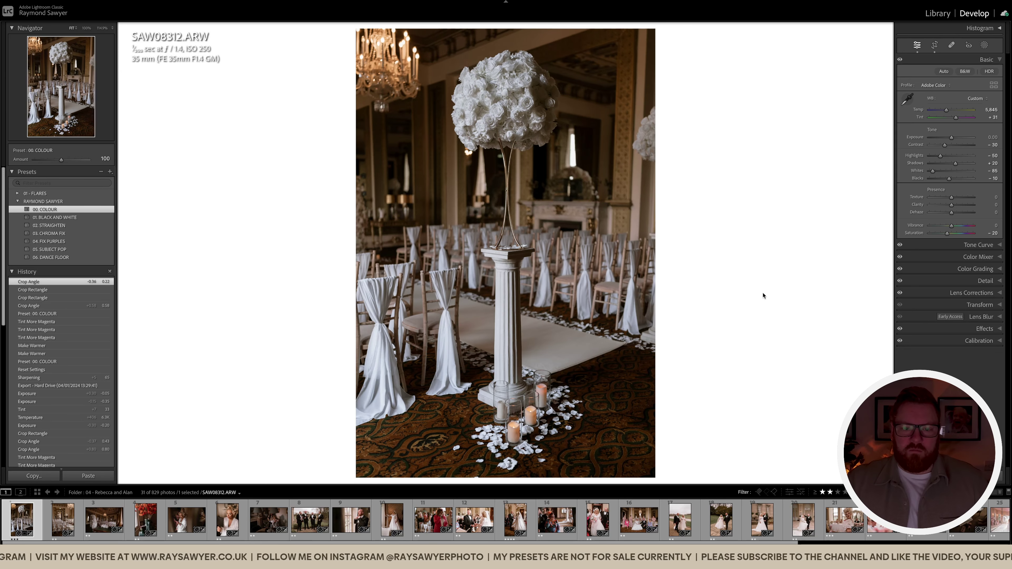
Lower the exposure of the flower column photo to -0.40 and warm its temperature to 6,245.
key("minus")
key("minus")
key("minus")
key("minus")
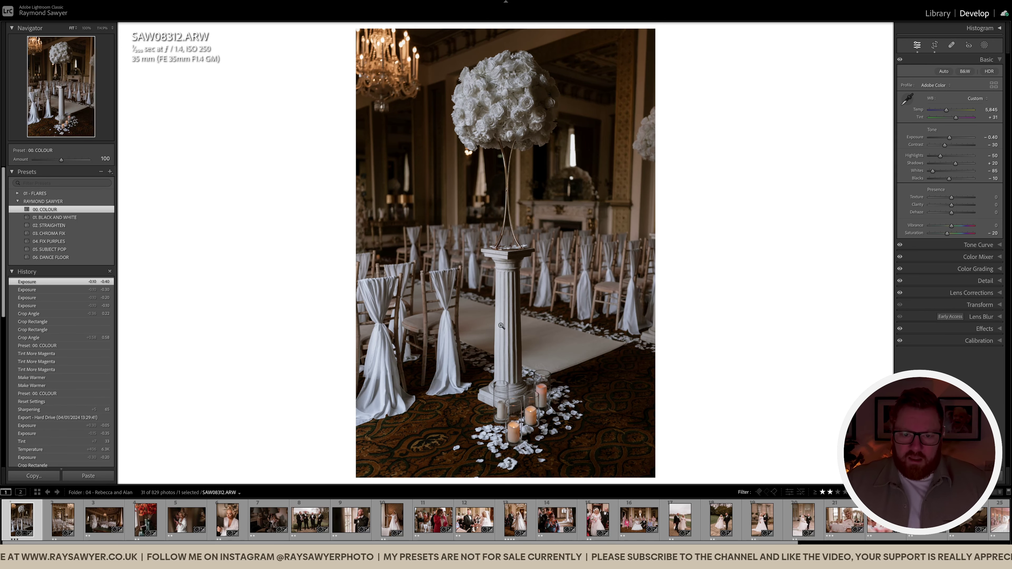
key("plus")
key("plus")
key("plus")
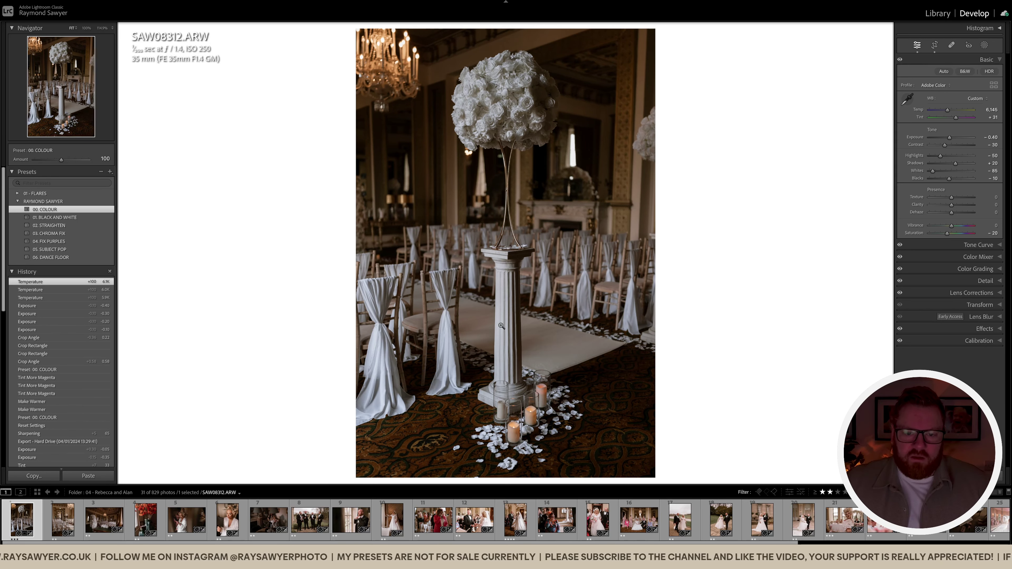
key("equal")
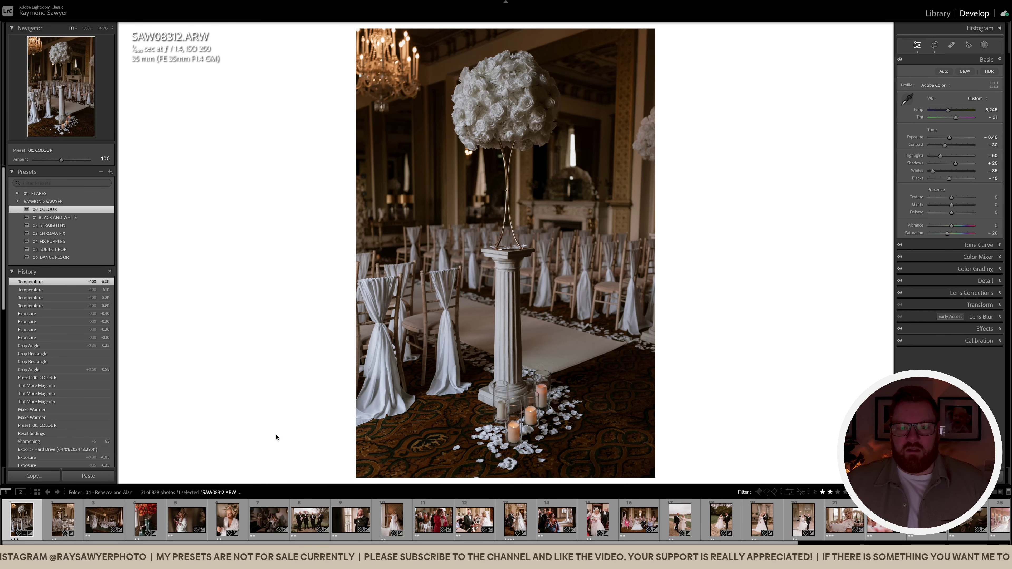
Straighten the next photo, SAW08344.ARW, with a slight crop rotation and lower its exposure to -0.30.
key("Right")
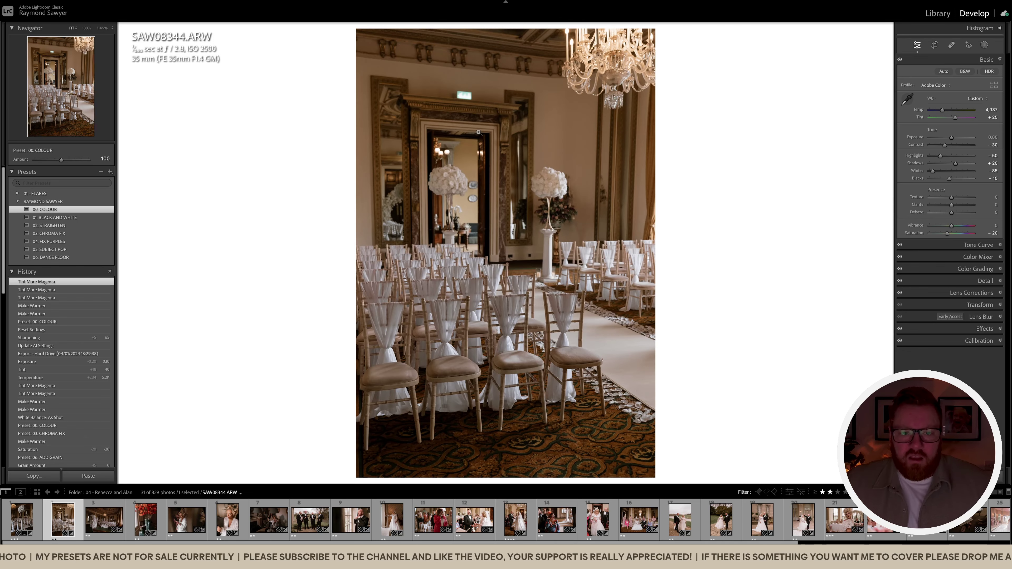
left_click(469, 90)
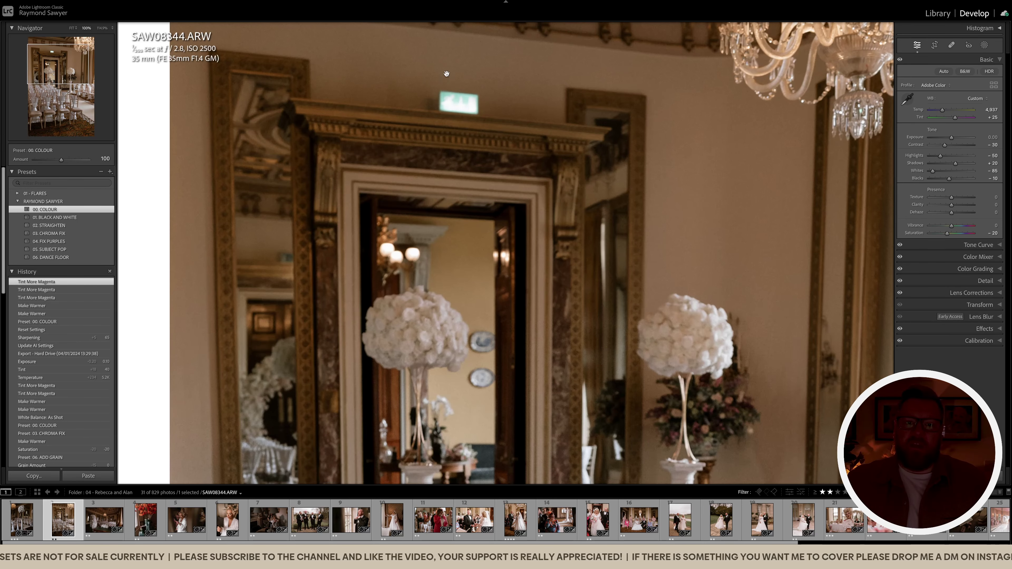
left_click(483, 131)
key("r")
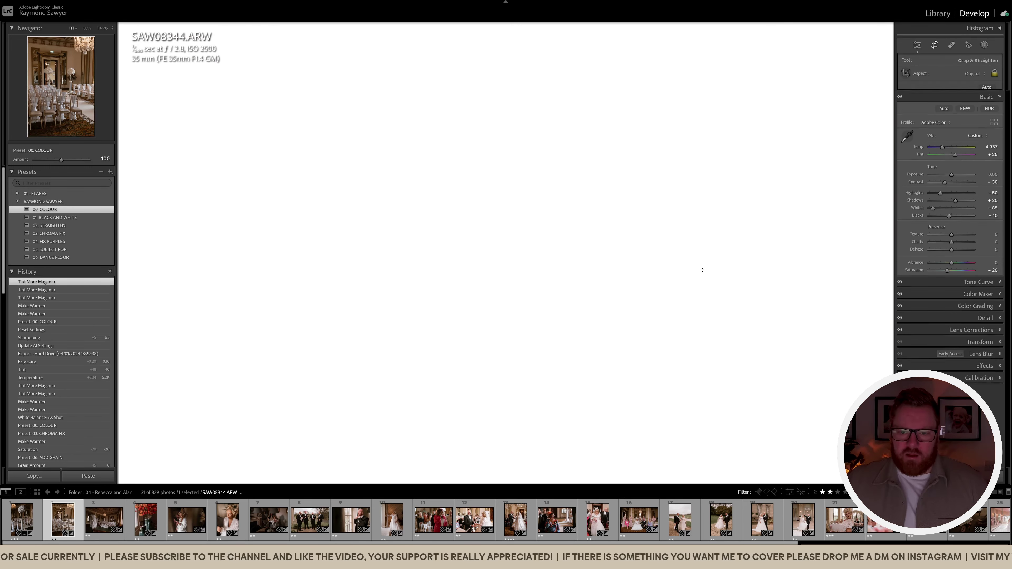
left_click_drag(702, 268, 702, 264)
key("r")
key("minus")
key("minus")
key("minus")
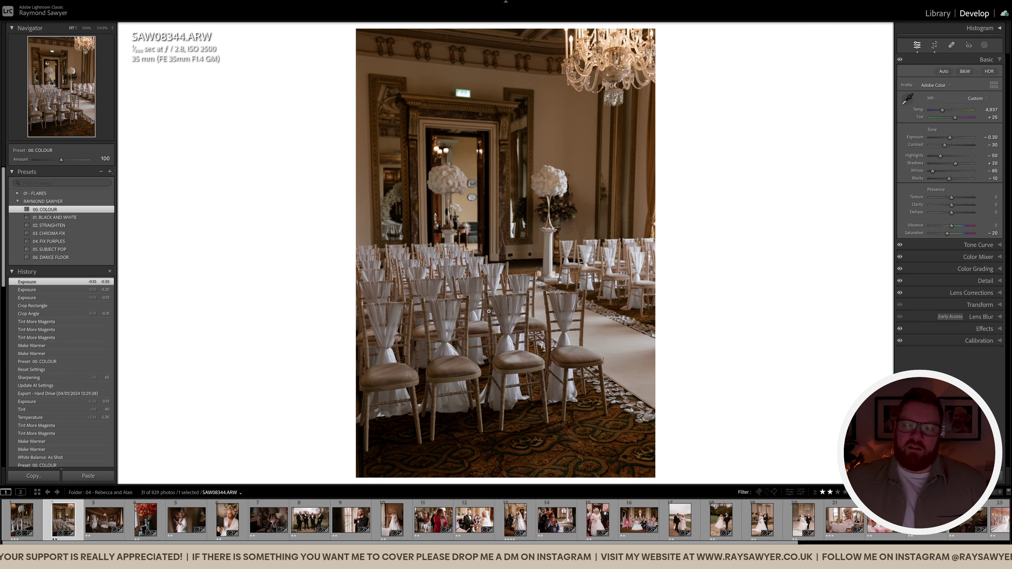
Add a diagonal linear gradient mask with exposure 0.30, fading from the left side of the photo across the chairs.
key("m")
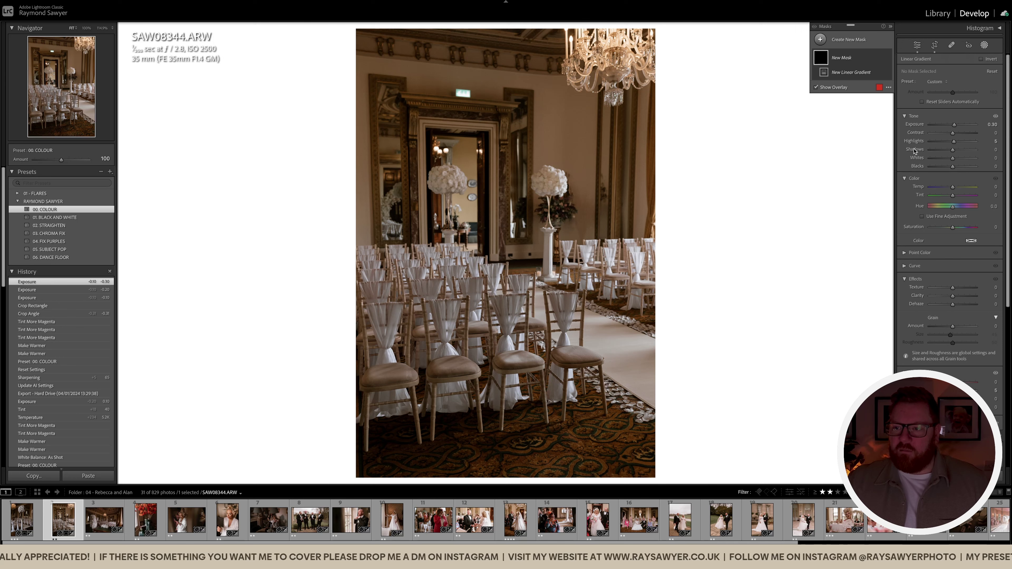
mouse_move(457, 331)
left_mouse_down()
mouse_move(538, 315)
mouse_move(633, 242)
left_mouse_up()
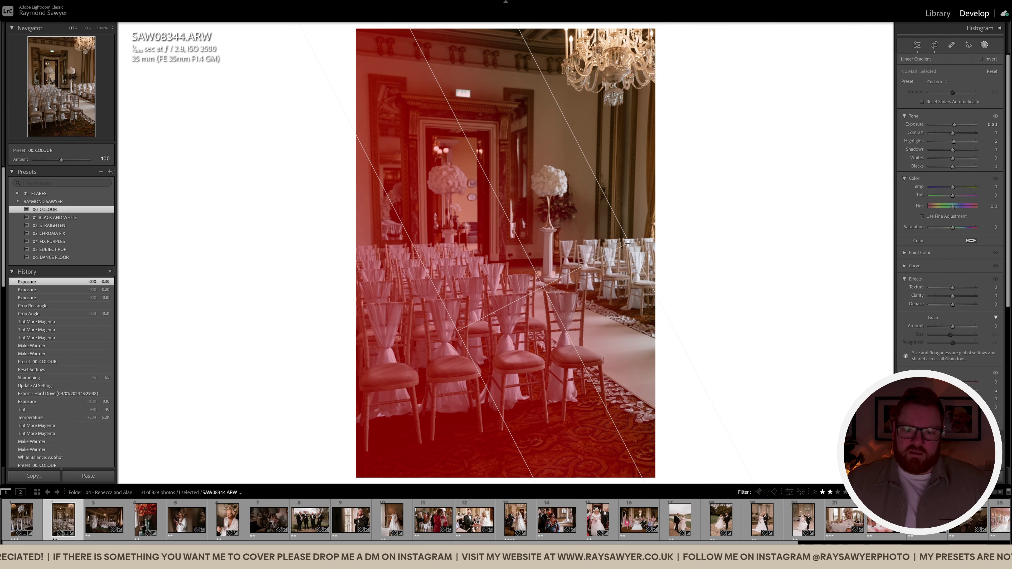
key("m")
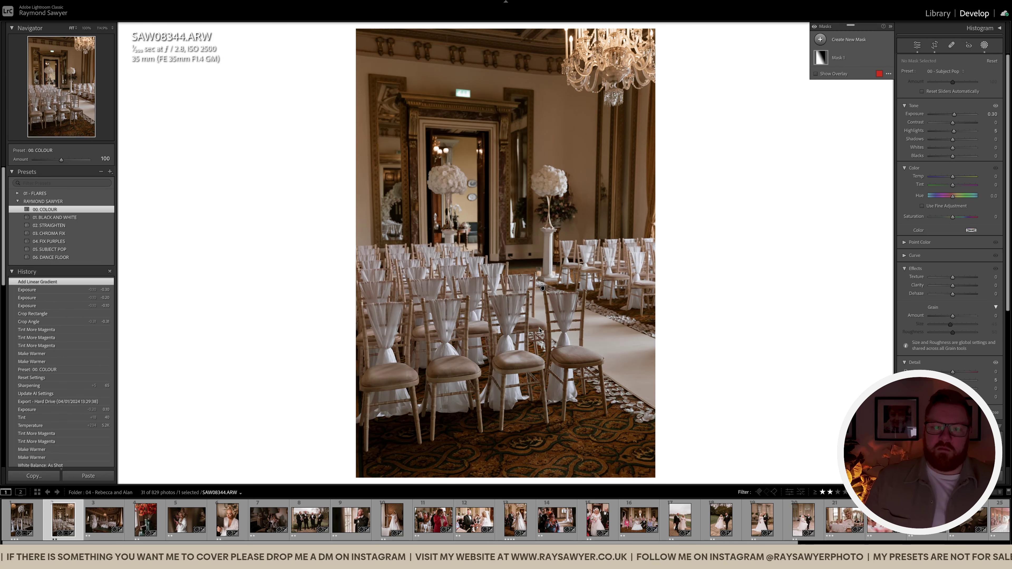
Remove the lit green exit sign above the doorway with the Remove tool, including the bright remnant on the wall.
left_click(455, 93)
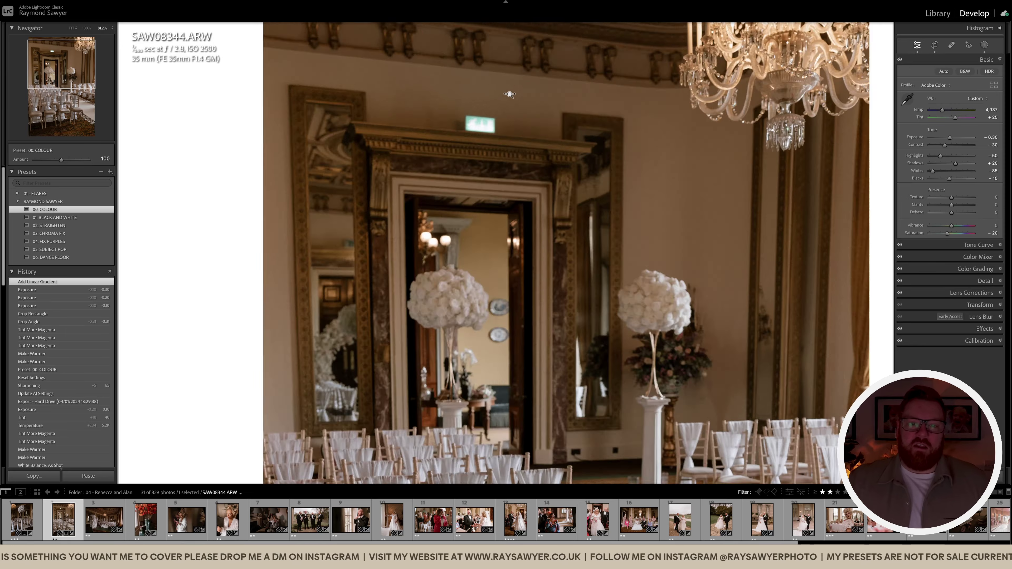
key("q")
scroll(519, 166, "down", 5)
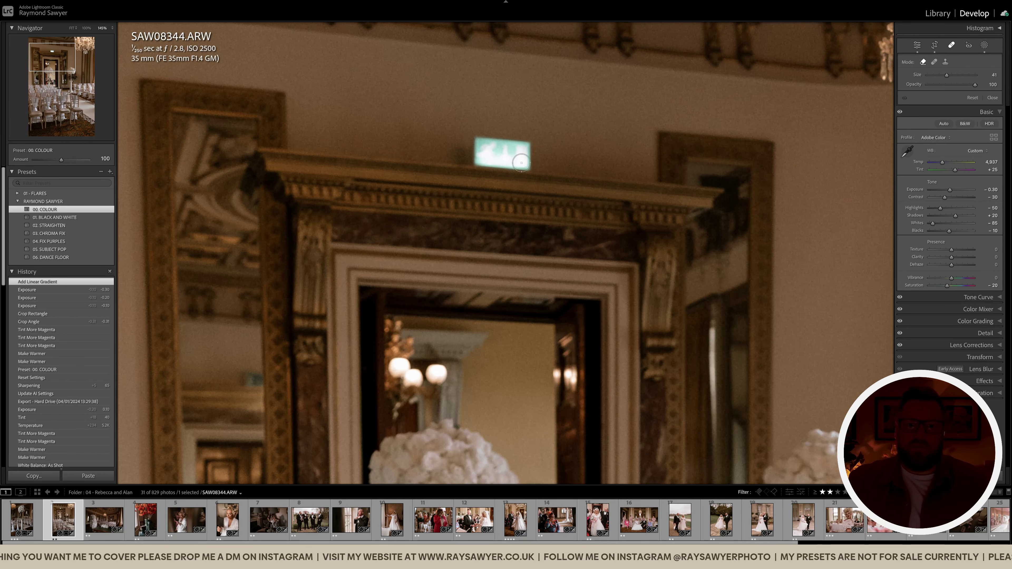
left_click_drag(530, 157, 531, 147)
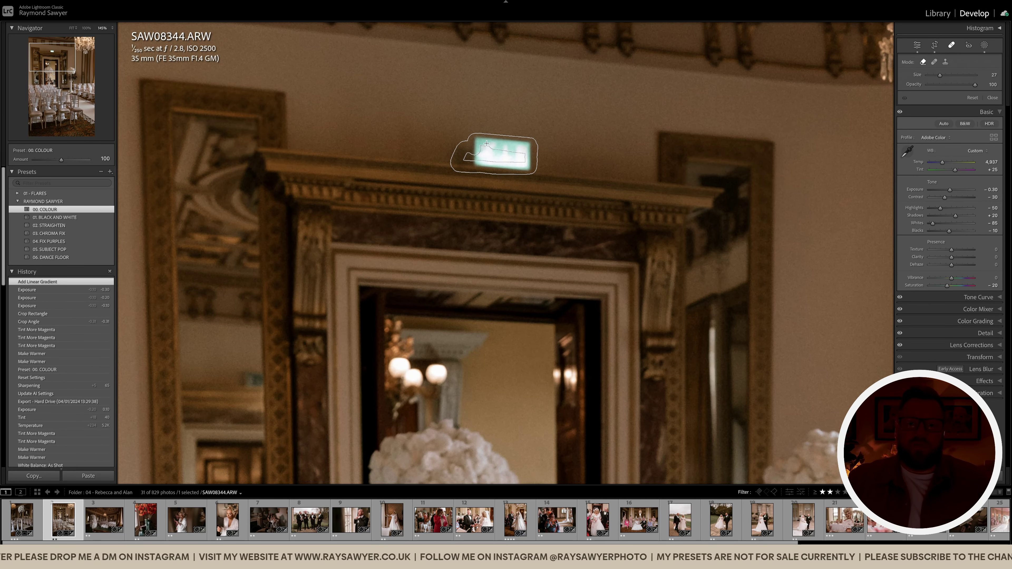
mouse_move(457, 153)
left_mouse_down()
mouse_move(459, 141)
mouse_move(456, 159)
mouse_move(524, 161)
mouse_move(497, 154)
left_mouse_up()
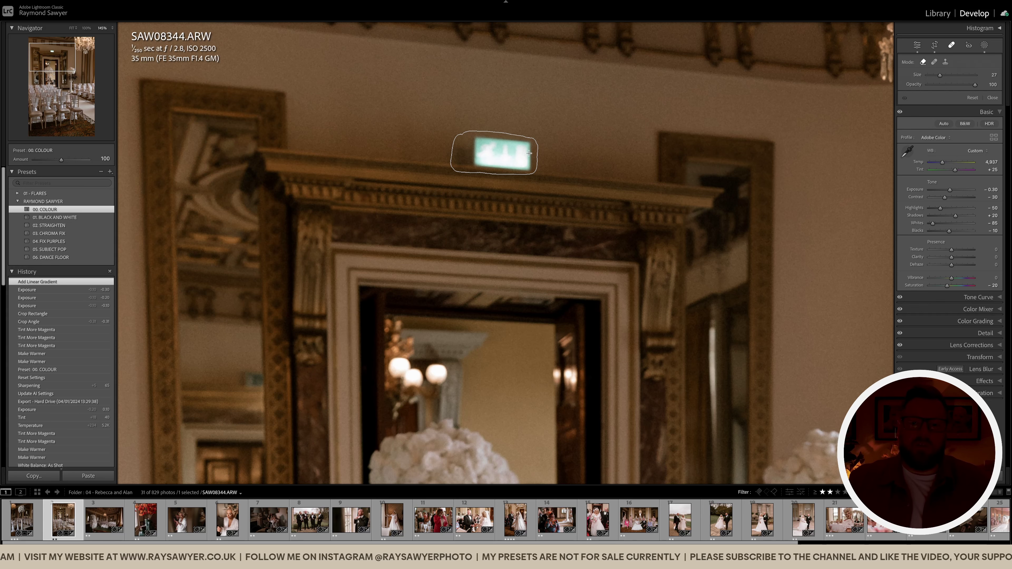
left_click_drag(527, 170, 528, 172)
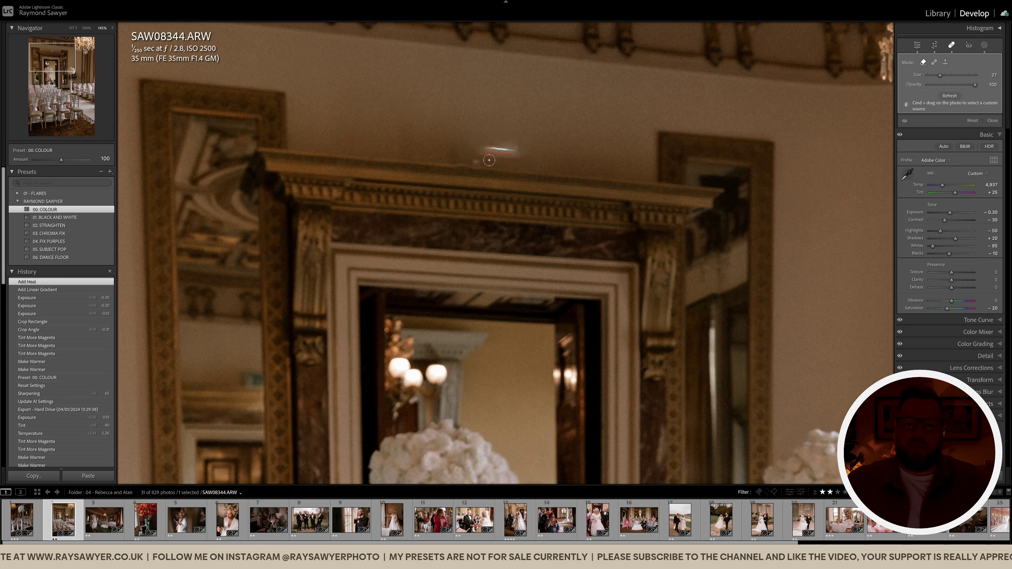
scroll(489, 161, "up", 3)
mouse_move(478, 150)
left_mouse_down()
mouse_move(526, 151)
mouse_move(486, 142)
mouse_move(476, 154)
mouse_move(503, 161)
left_mouse_up()
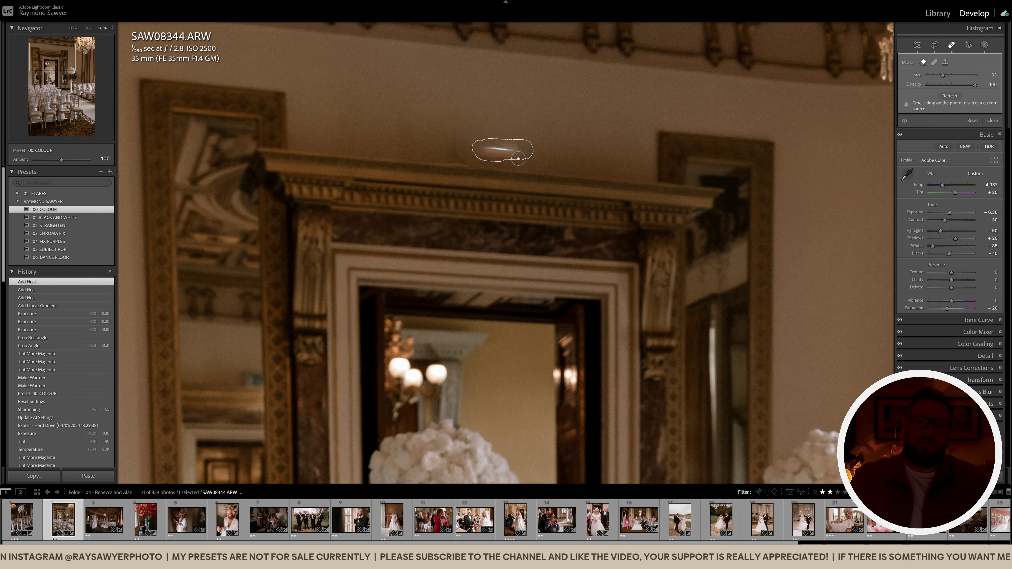
key("q")
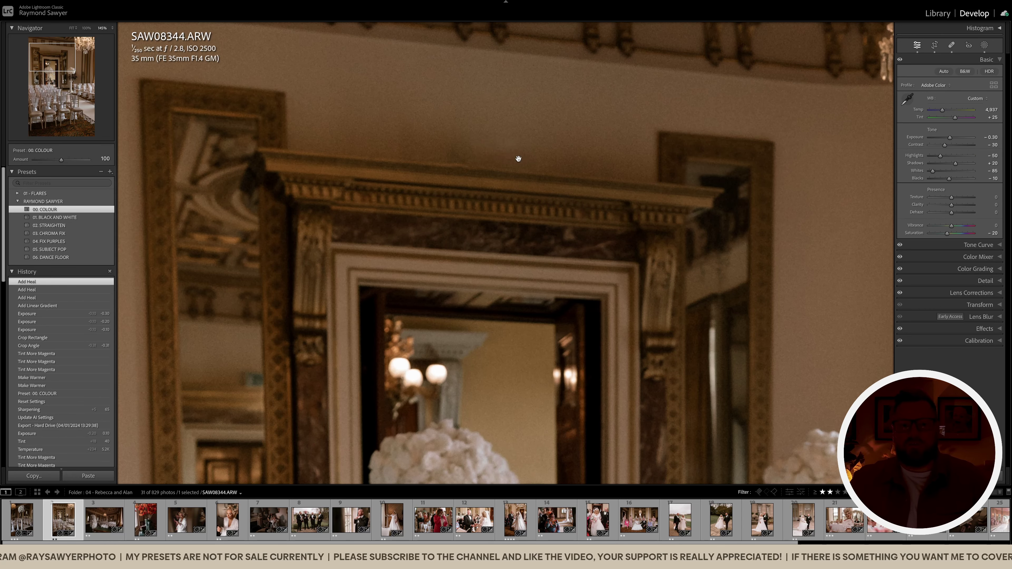
Heal one more spot on the wall above the door frame and set the photo's exposure to -0.40.
left_click(549, 181)
left_click(452, 96)
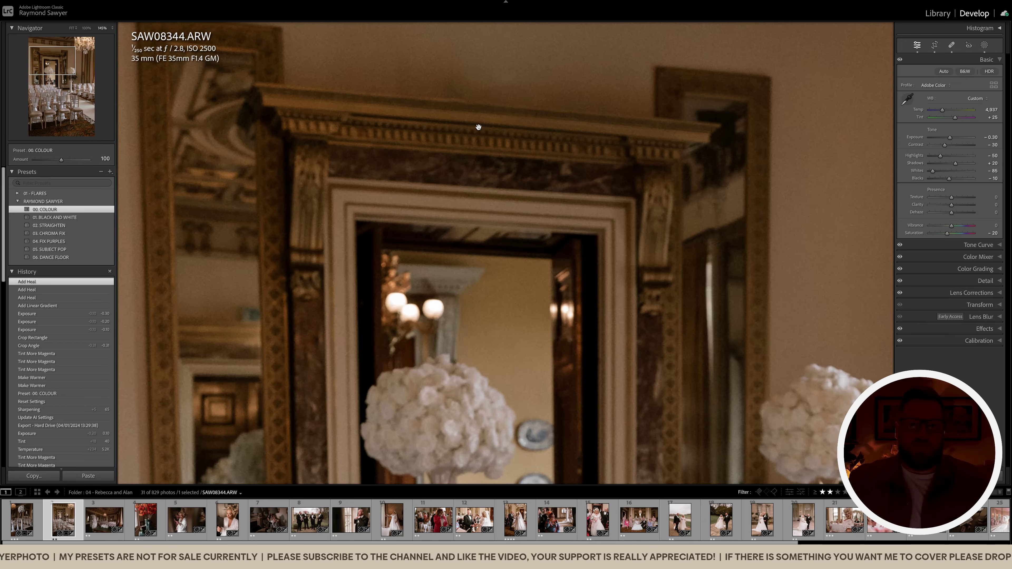
key("q")
left_click(454, 95)
key("q")
left_click(488, 123)
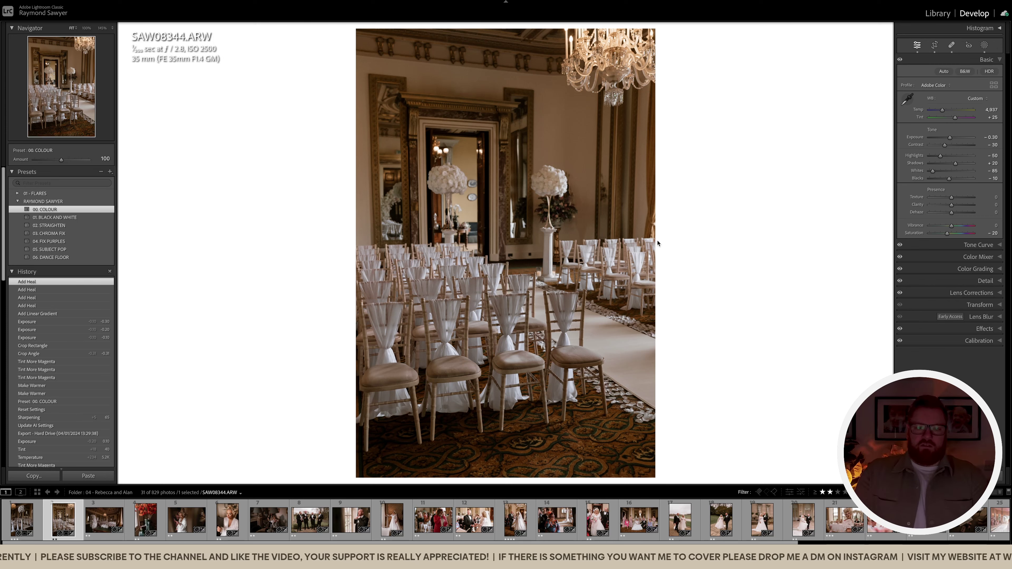
key("minus")
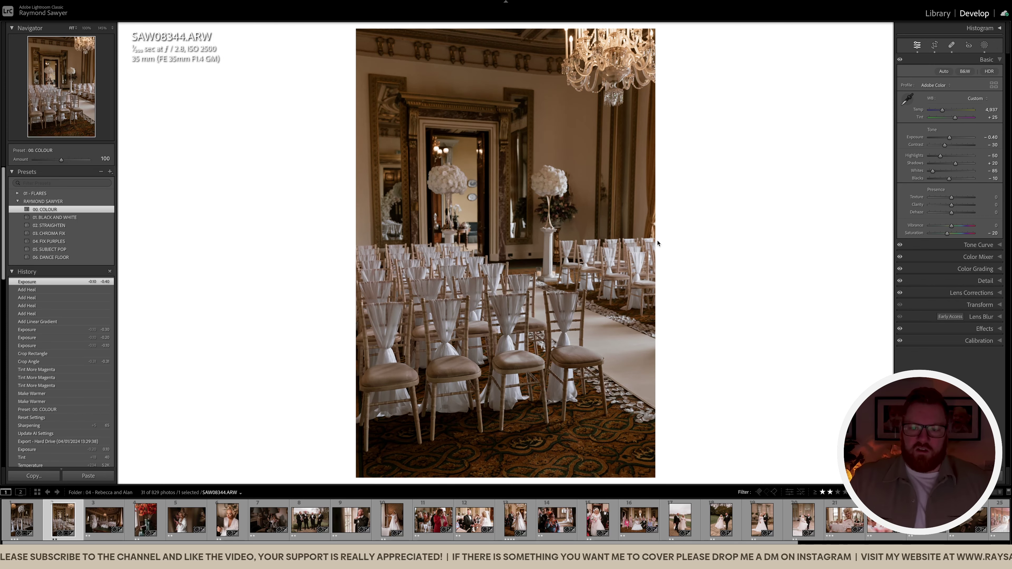
Straighten and recrop the next photo, SAS05612.ARW, and raise its exposure to +0.10.
key("Right")
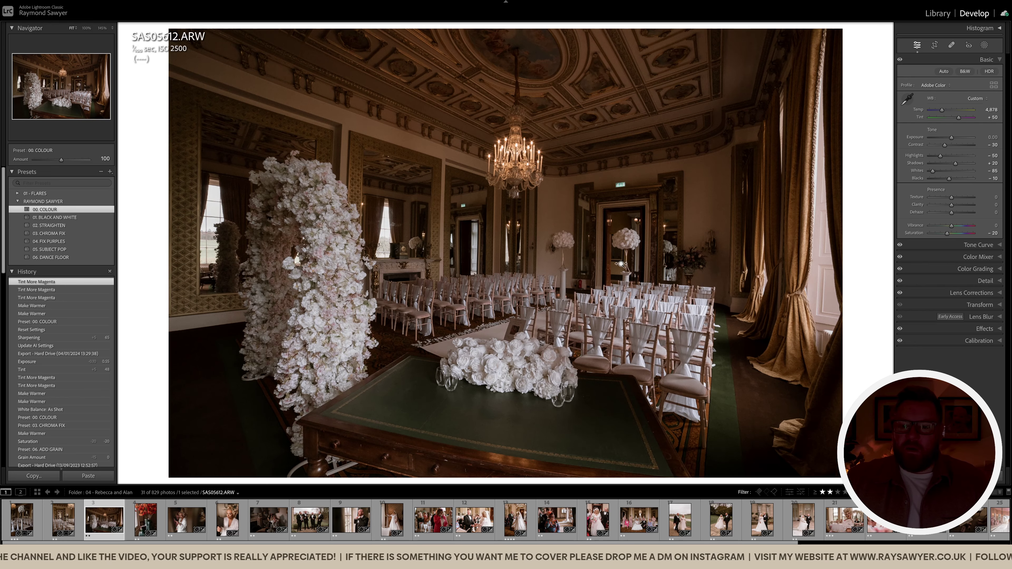
left_click_drag(618, 264, 703, 259)
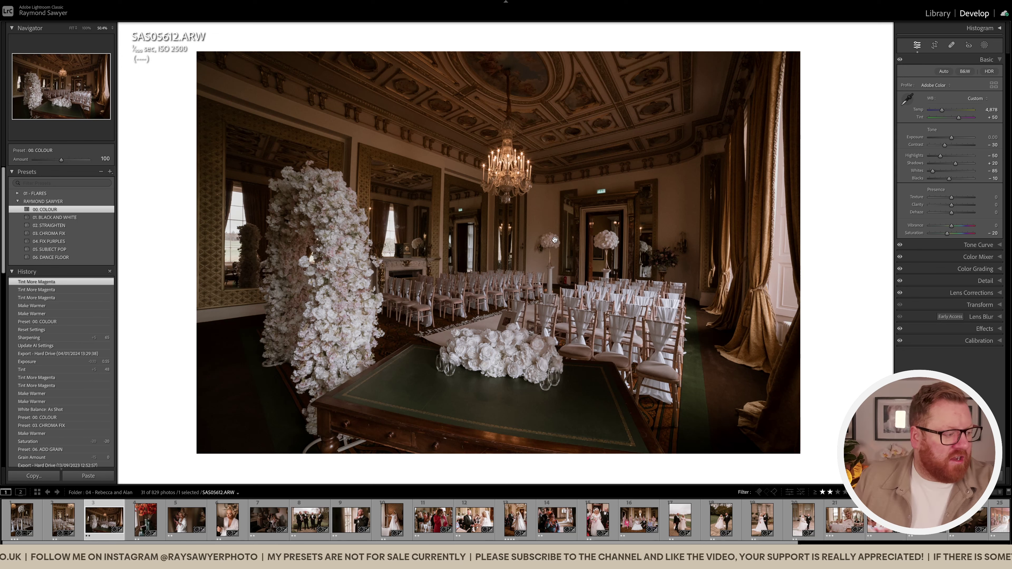
left_click(594, 261)
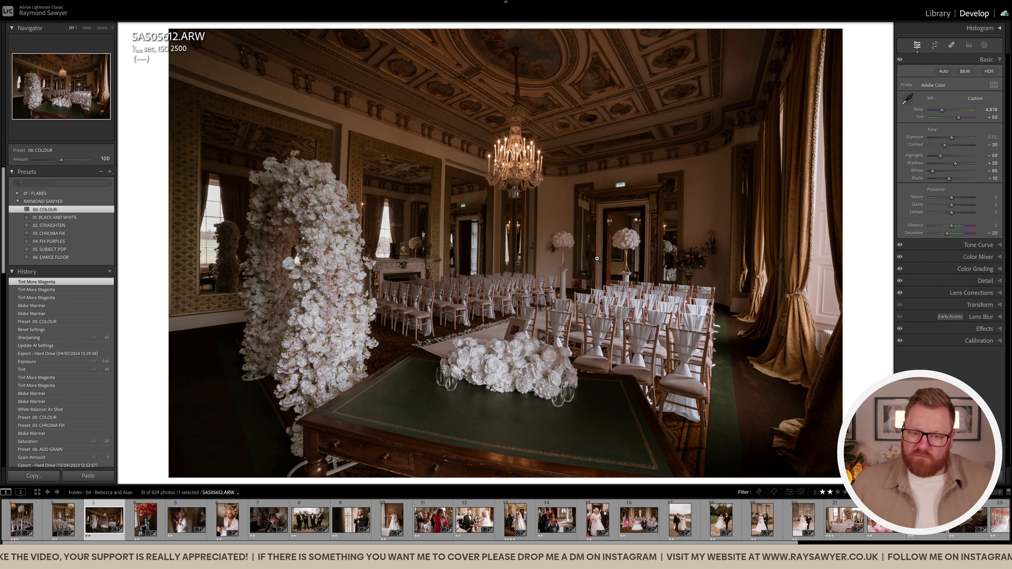
key("r")
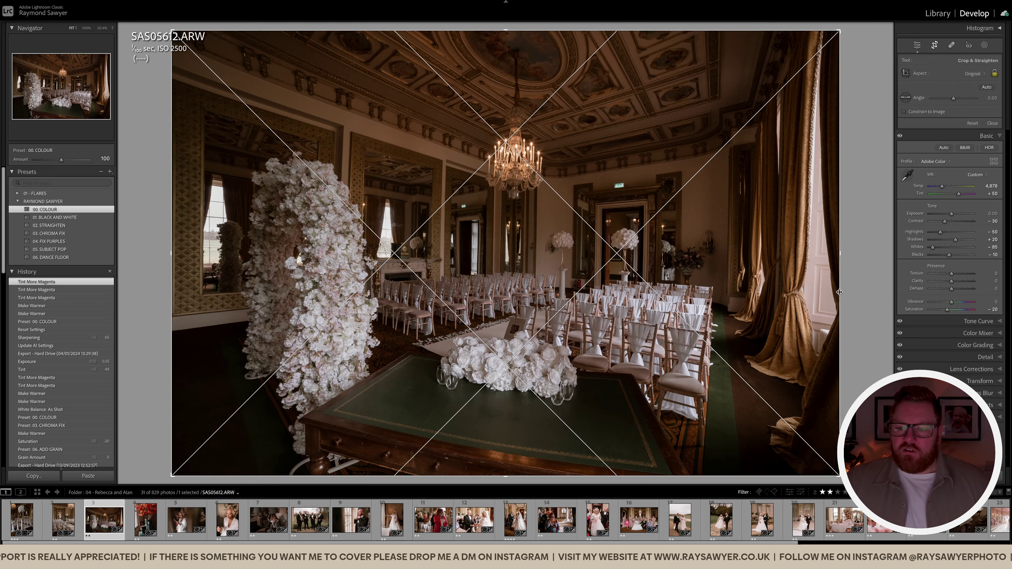
left_click_drag(839, 292, 841, 307)
left_click_drag(728, 299, 693, 294)
key("Return")
key("=")
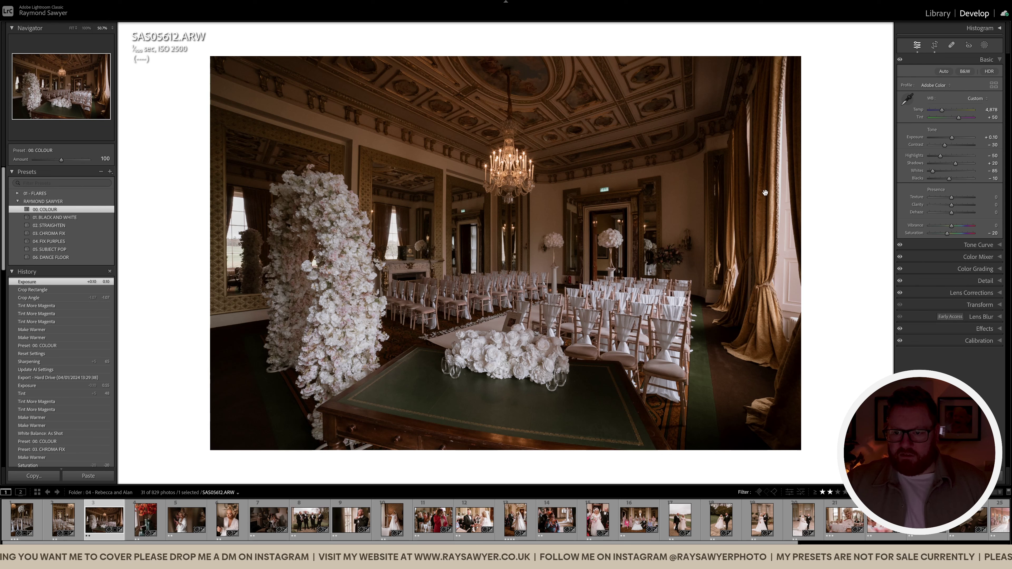
Paint a brush mask with exposure 0.30 across the room's back wall and mirrors, and erase it around the flower arch.
key("k")
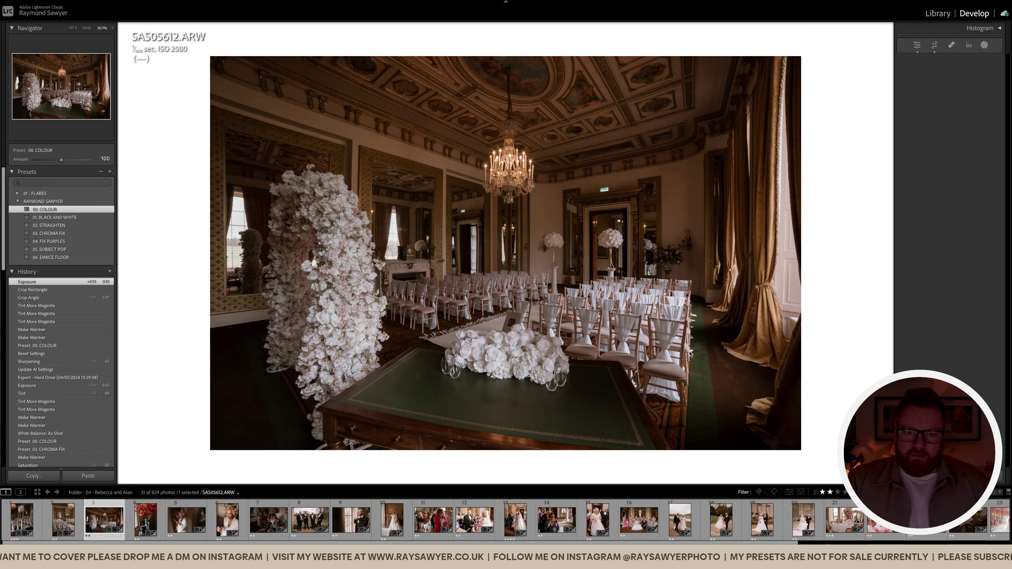
mouse_move(637, 209)
left_mouse_down()
mouse_move(610, 106)
mouse_move(669, 209)
mouse_move(666, 95)
mouse_move(351, 81)
mouse_move(432, 106)
mouse_move(508, 156)
mouse_move(293, 290)
mouse_move(270, 403)
mouse_move(199, 362)
mouse_move(221, 519)
mouse_move(332, 156)
left_mouse_up()
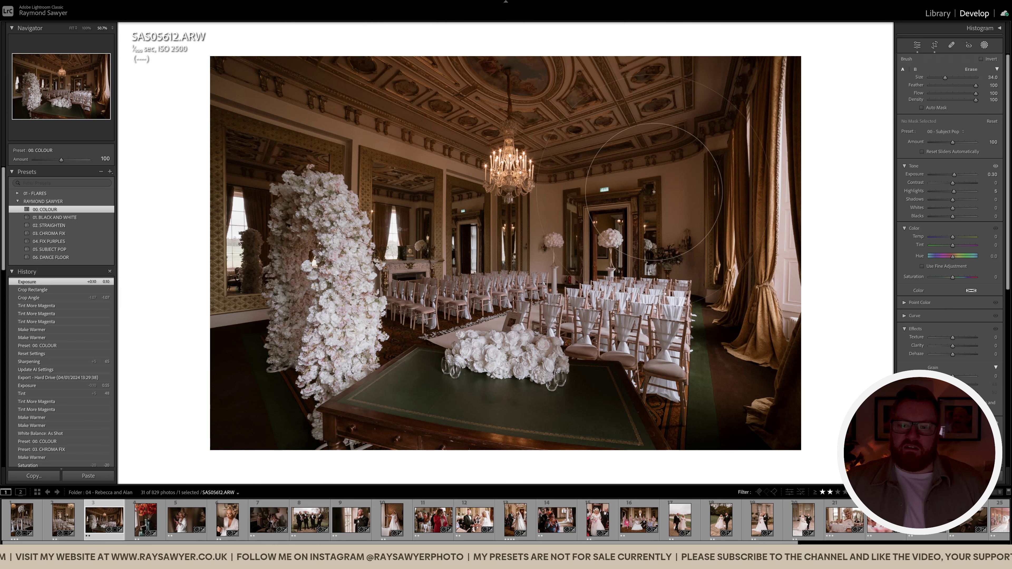
mouse_move(634, 139)
left_mouse_down()
mouse_move(492, 213)
mouse_move(359, 219)
left_mouse_up()
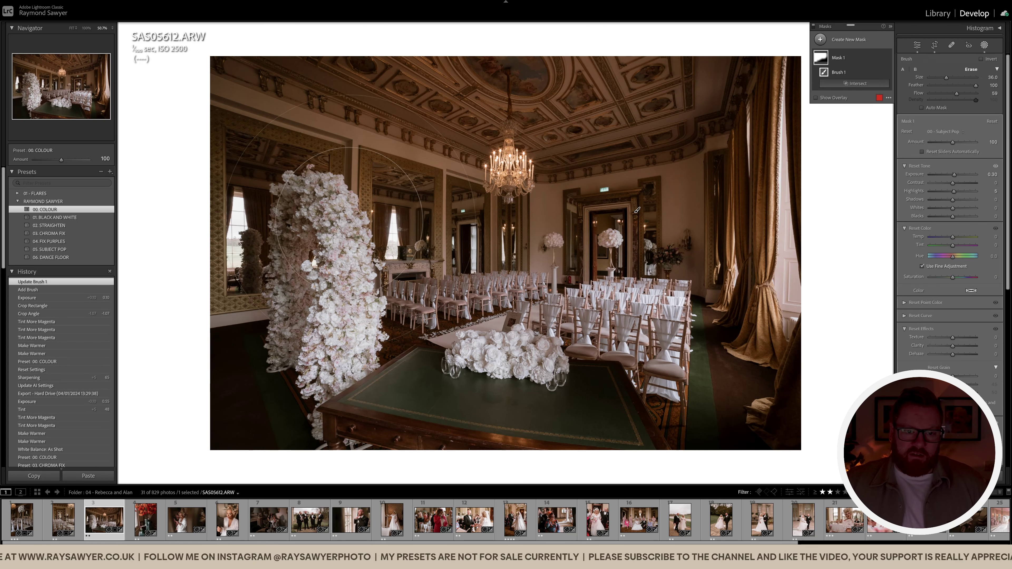
key("alt")
scroll(346, 219, "down", 4)
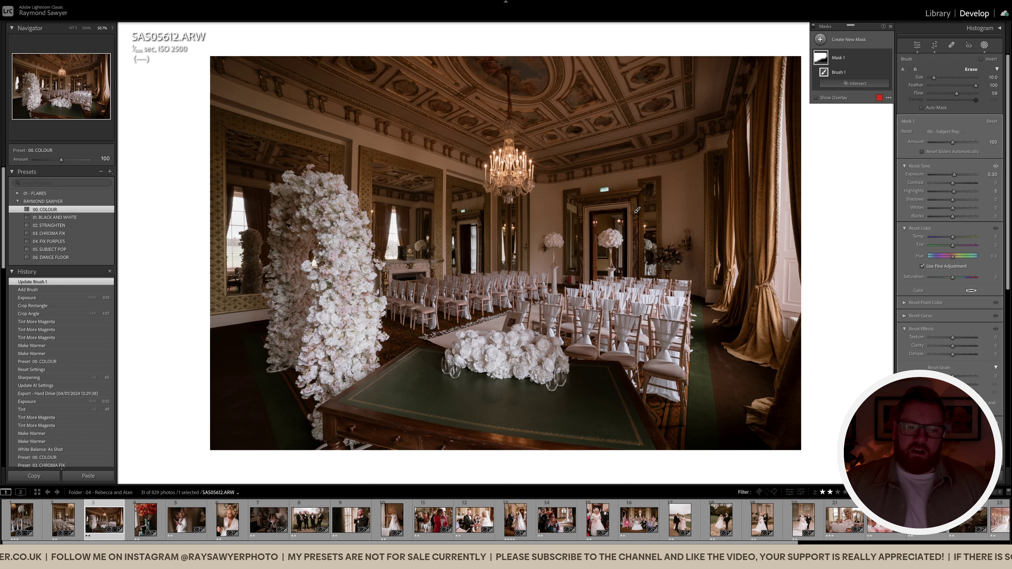
left_click_drag(330, 204, 328, 201)
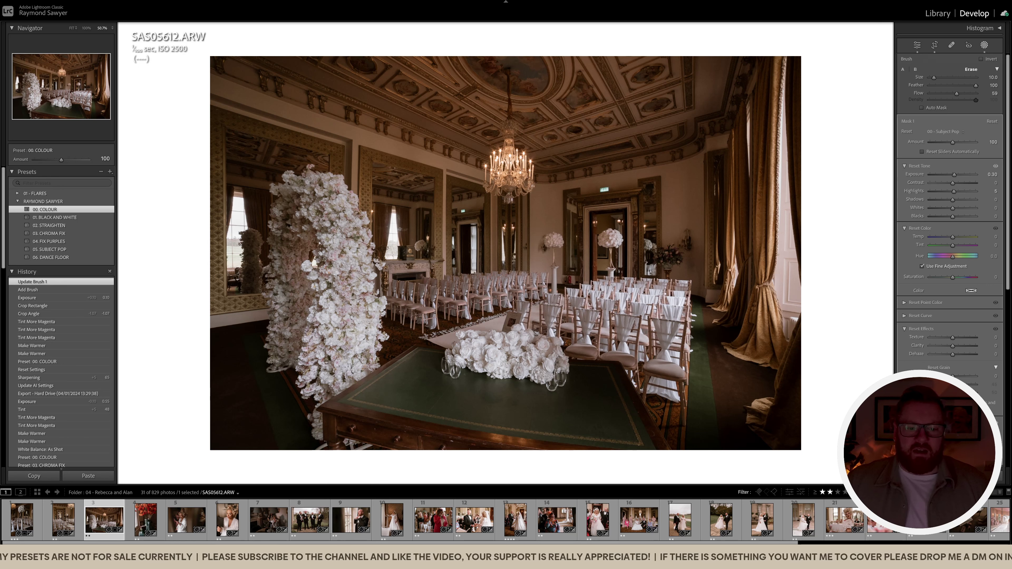
left_click_drag(334, 201, 334, 201)
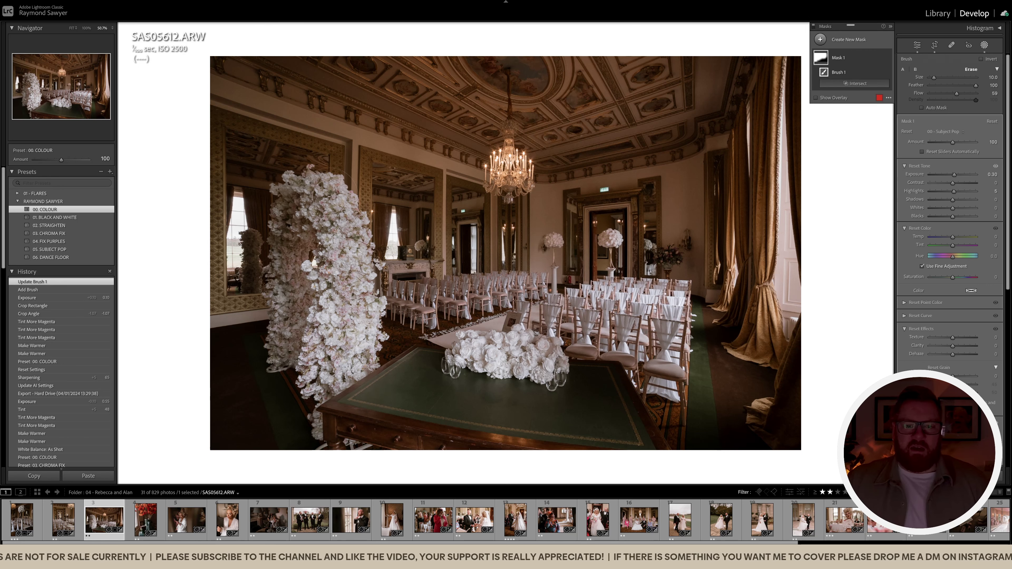
Hide and show the brush mask repeatedly to compare the photo with and without its effect.
left_click(887, 58)
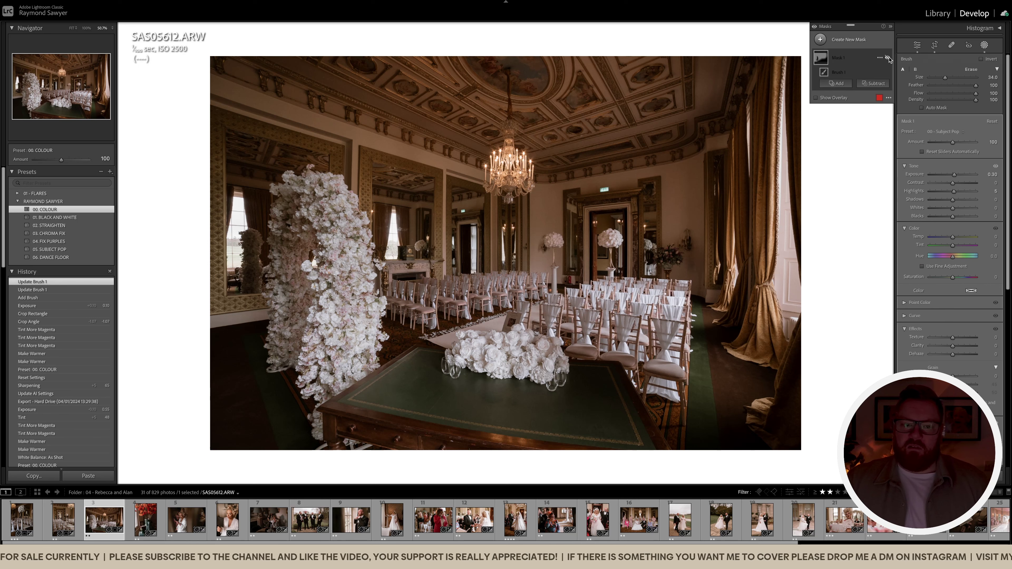
left_click(887, 58)
left_click(888, 59)
left_click(888, 59)
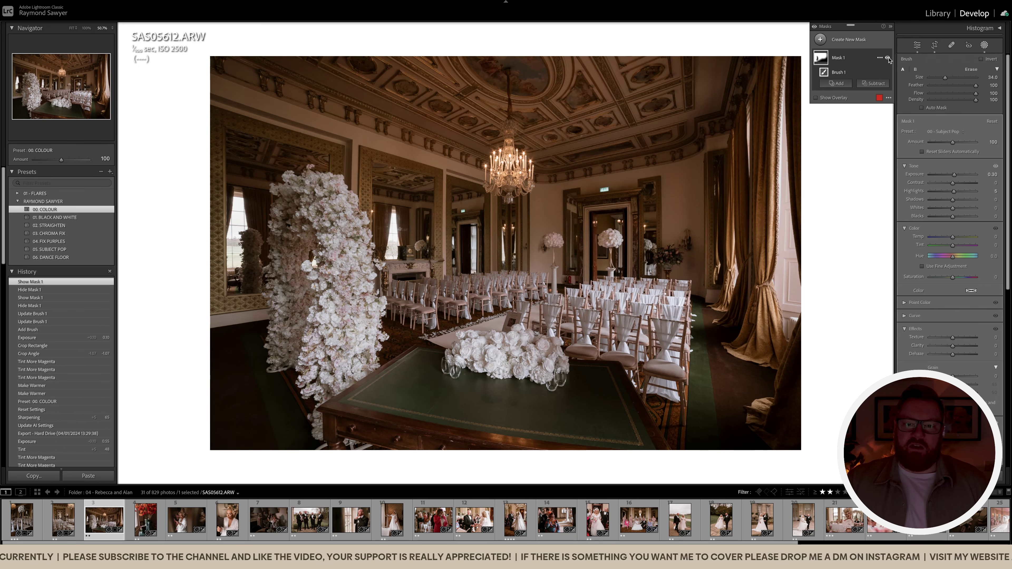
left_click(888, 59)
left_click(888, 58)
left_click(888, 59)
left_click(888, 58)
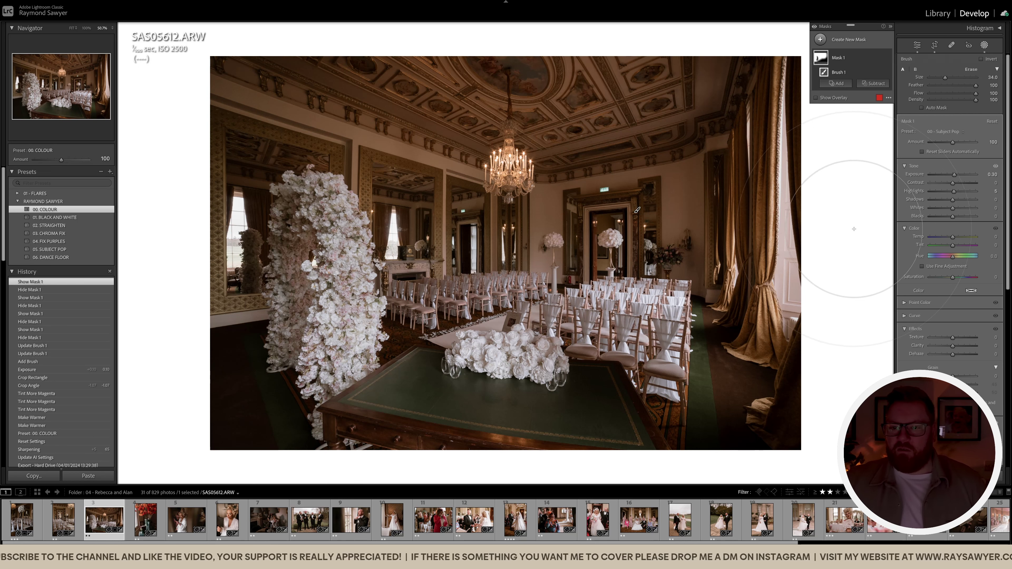
Add a diagonal linear gradient mask with exposure 0.00 and highlights -10, fading from the curtain side across the chairs towards the ceiling.
key("m")
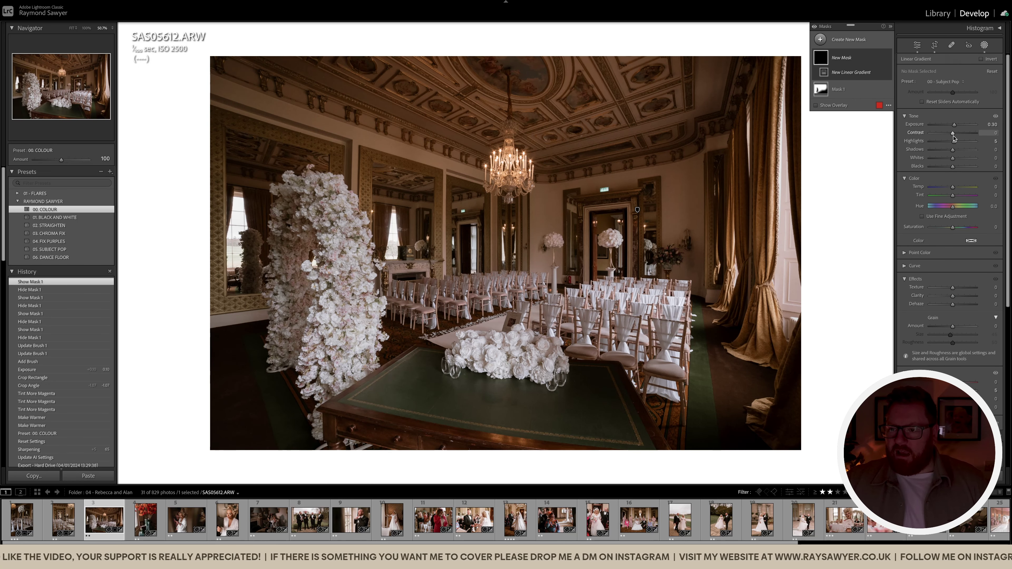
double_click(954, 124)
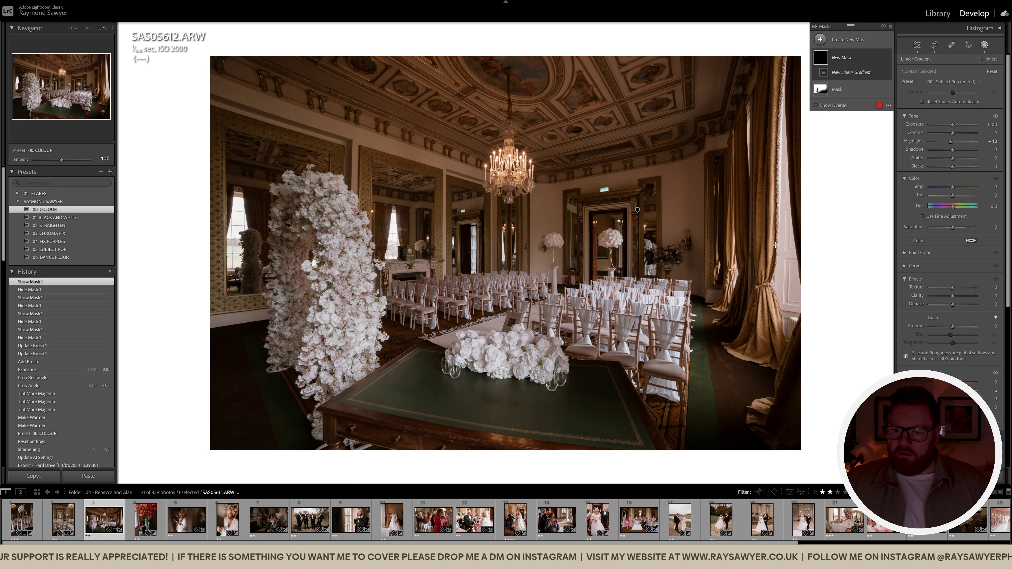
left_click_drag(707, 299, 464, 83)
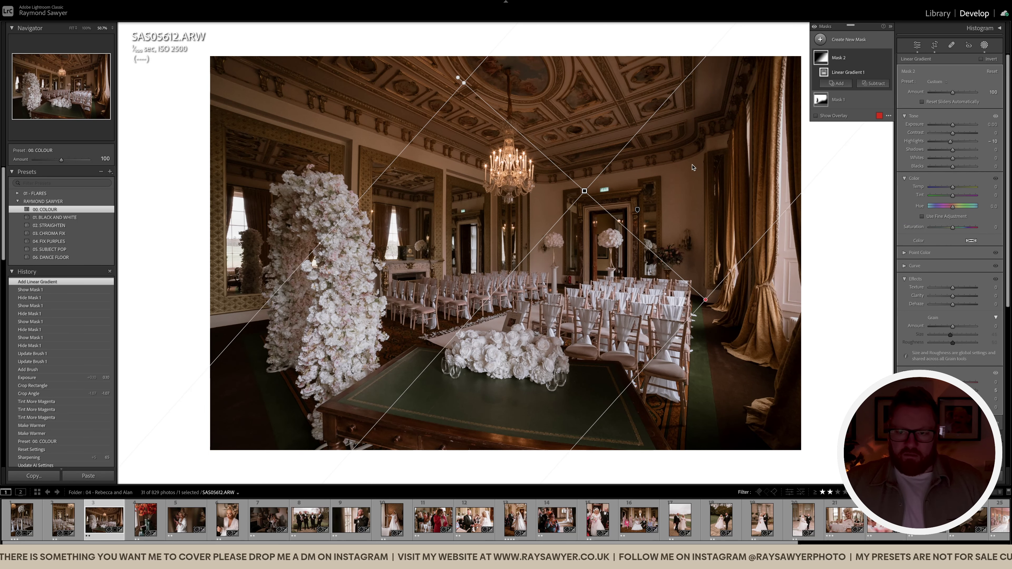
Subtract brush strokes from the linear gradient mask on the wall beside the doorway and on the floor by the chairs.
left_click(876, 89)
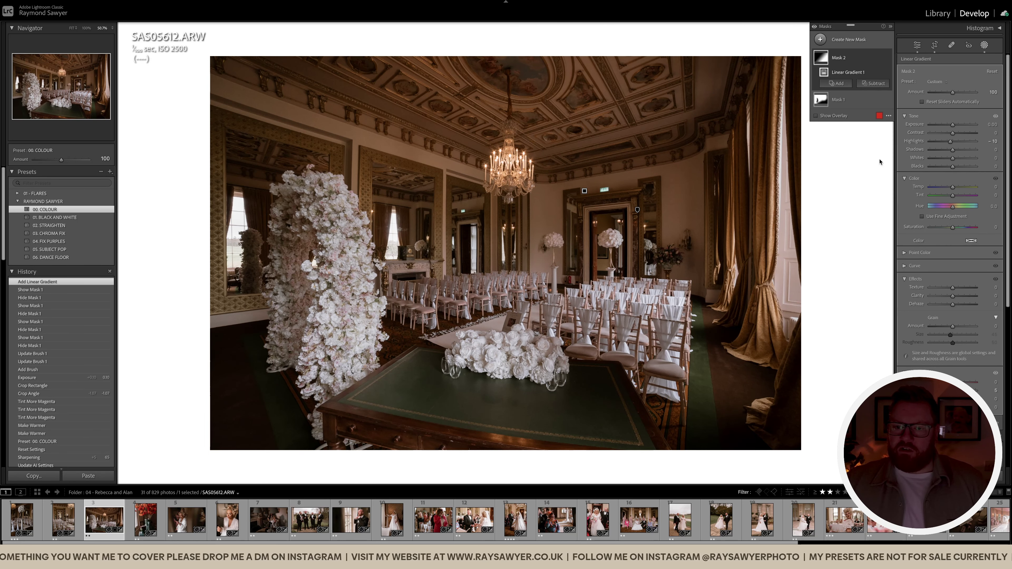
left_click(877, 169)
scroll(662, 163, "down", 5)
mouse_move(659, 159)
left_mouse_down()
mouse_move(732, 135)
mouse_move(714, 261)
left_mouse_up()
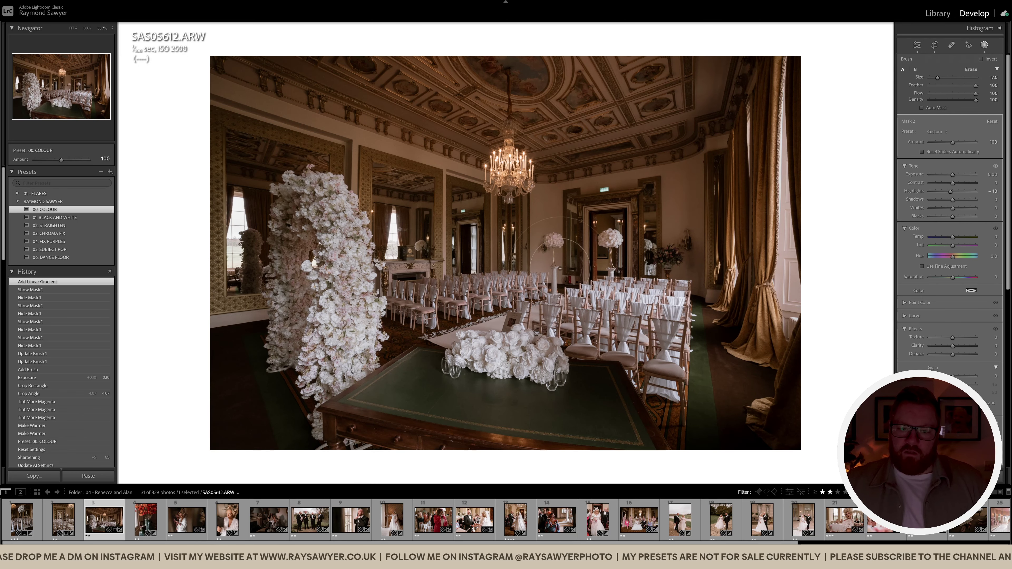
mouse_move(442, 309)
left_mouse_down()
mouse_move(409, 328)
mouse_move(416, 323)
left_mouse_up()
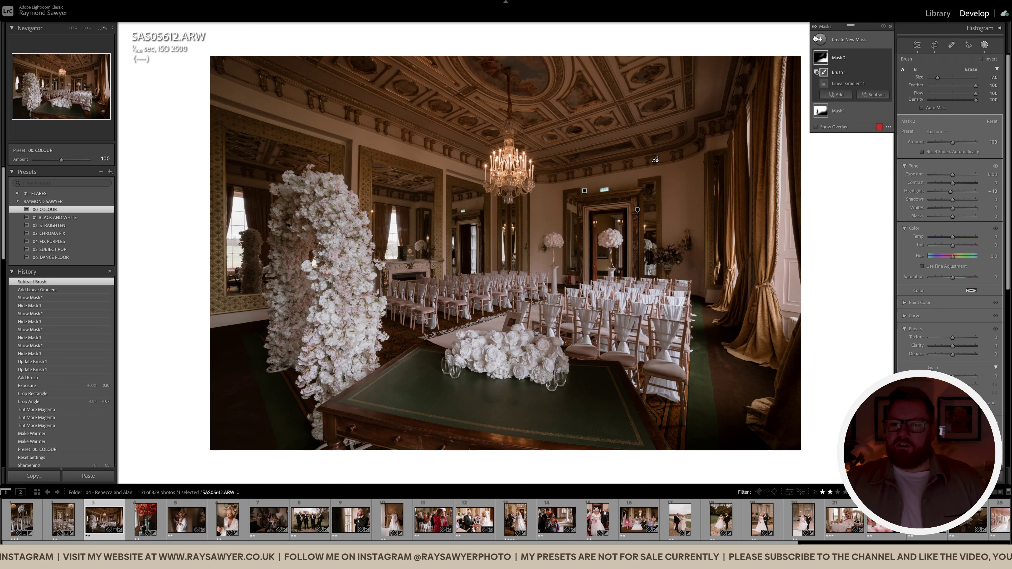
Toggle the linear gradient mask's visibility several times to judge its effect, and leave masking.
left_click(888, 58)
left_click(888, 58)
left_click(888, 58)
left_click(888, 58)
left_click(888, 59)
left_click(888, 58)
left_click(887, 58)
left_click(888, 59)
left_click(888, 58)
left_click(887, 58)
key("shift+w")
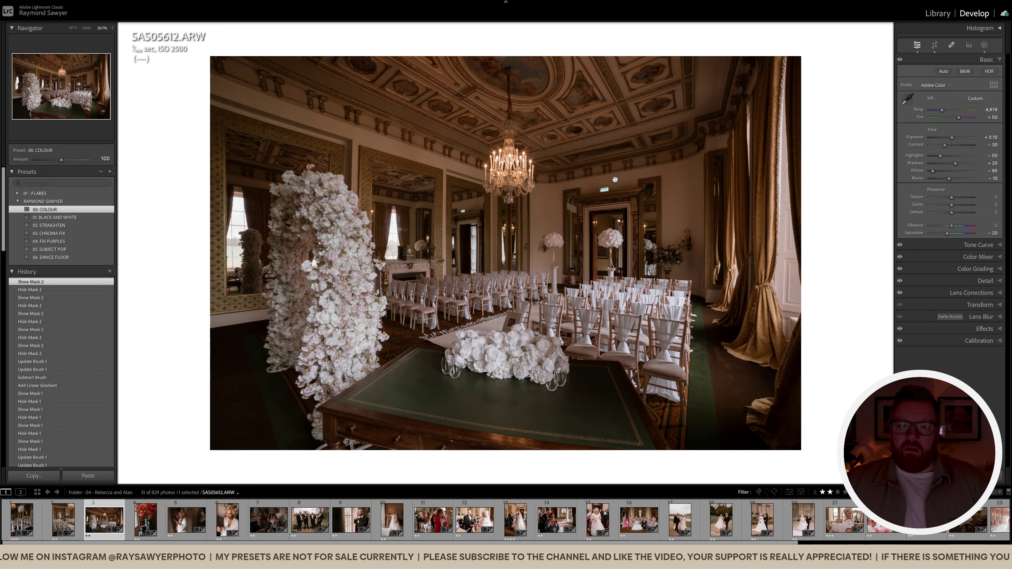
Remove the lit green exit sign above the doorway with the Remove tool.
left_click_drag(578, 194, 653, 194, "shift")
left_click_drag(578, 195, 643, 216)
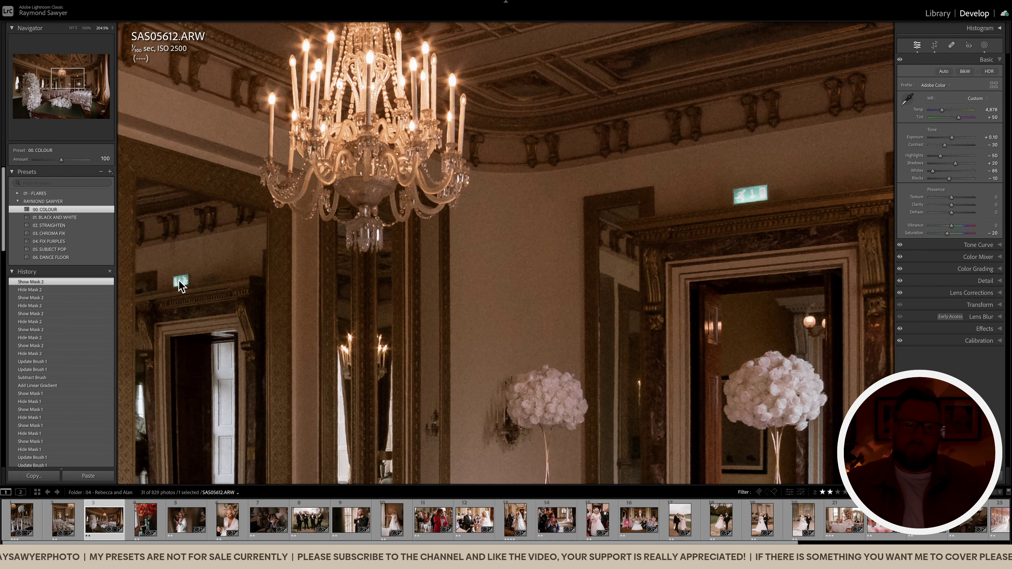
left_click_drag(753, 190, 791, 192, "shift")
left_click_drag(689, 232, 576, 227)
key("q")
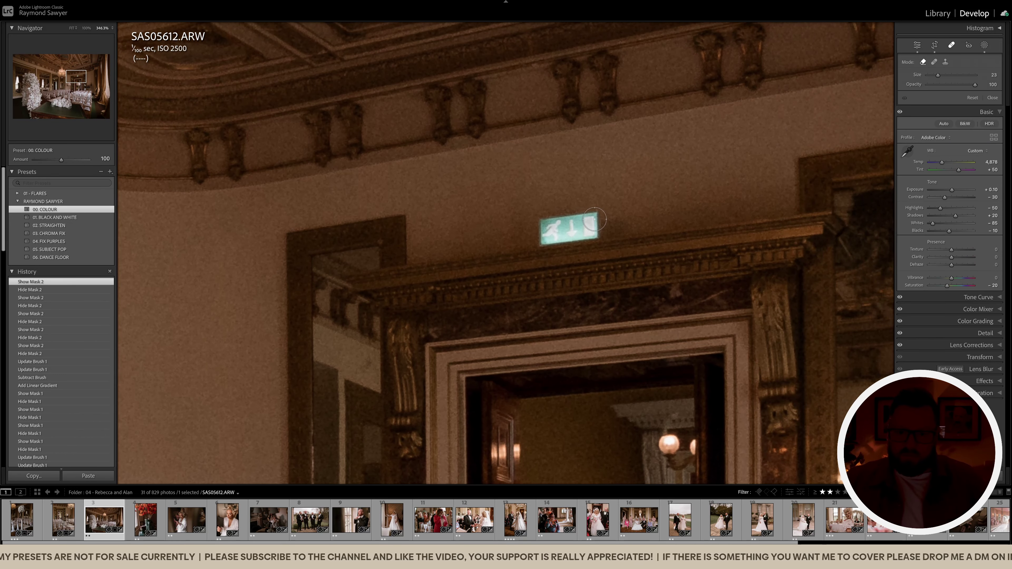
mouse_move(598, 214)
left_mouse_down()
mouse_move(539, 230)
mouse_move(544, 246)
mouse_move(598, 238)
left_mouse_up()
Remove the exit sign's reflection above the door in the mirror, using a smaller Remove brush.
mouse_move(326, 302)
left_mouse_down()
mouse_move(630, 278)
mouse_move(967, 206)
left_mouse_up()
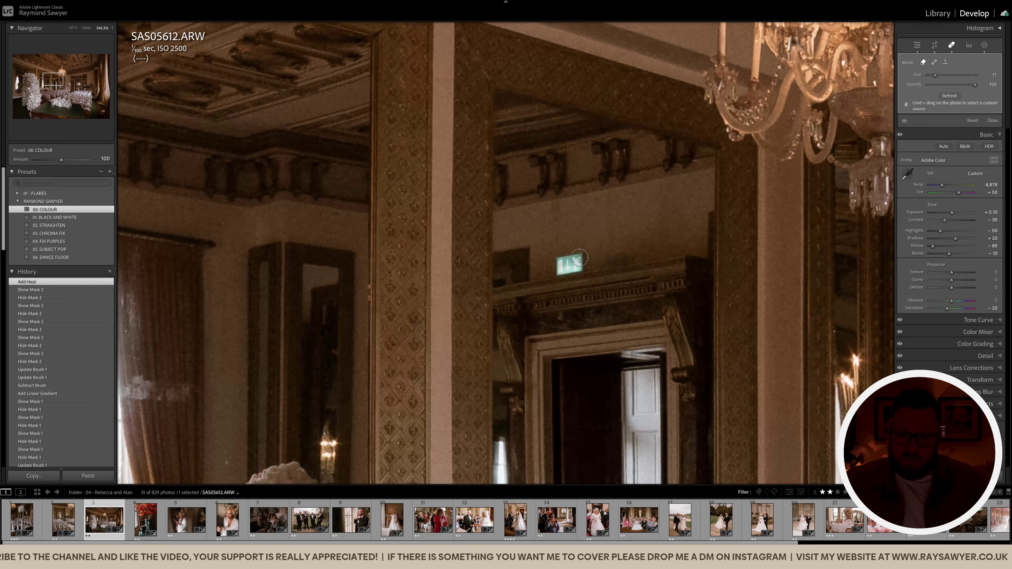
scroll(582, 255, "down", 3)
scroll(584, 254, "up", 3)
mouse_move(584, 255)
left_mouse_down()
mouse_move(556, 261)
mouse_move(556, 276)
mouse_move(579, 272)
mouse_move(579, 259)
mouse_move(558, 272)
mouse_move(587, 266)
left_mouse_up()
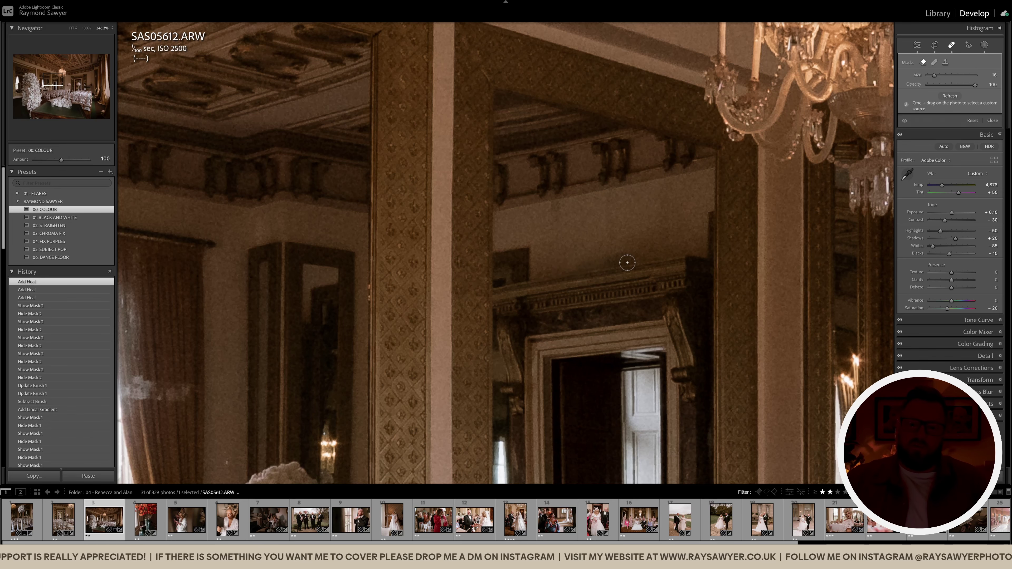
key("q")
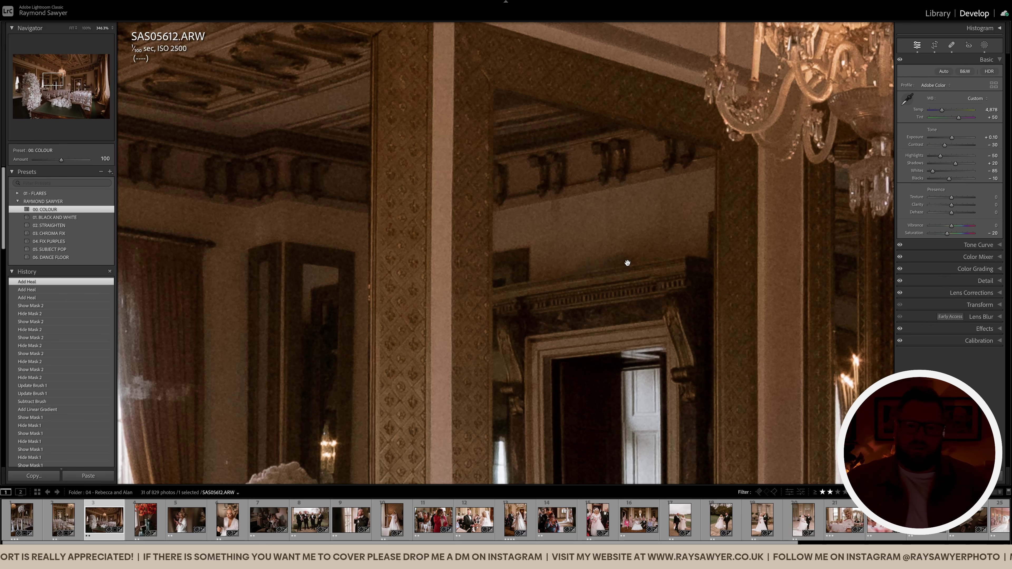
Lower the whole photo's exposure to -0.10.
left_click(573, 318)
mouse_move(598, 313)
left_mouse_down()
mouse_move(578, 299)
mouse_move(601, 297)
left_mouse_up()
key("minus")
key("minus")
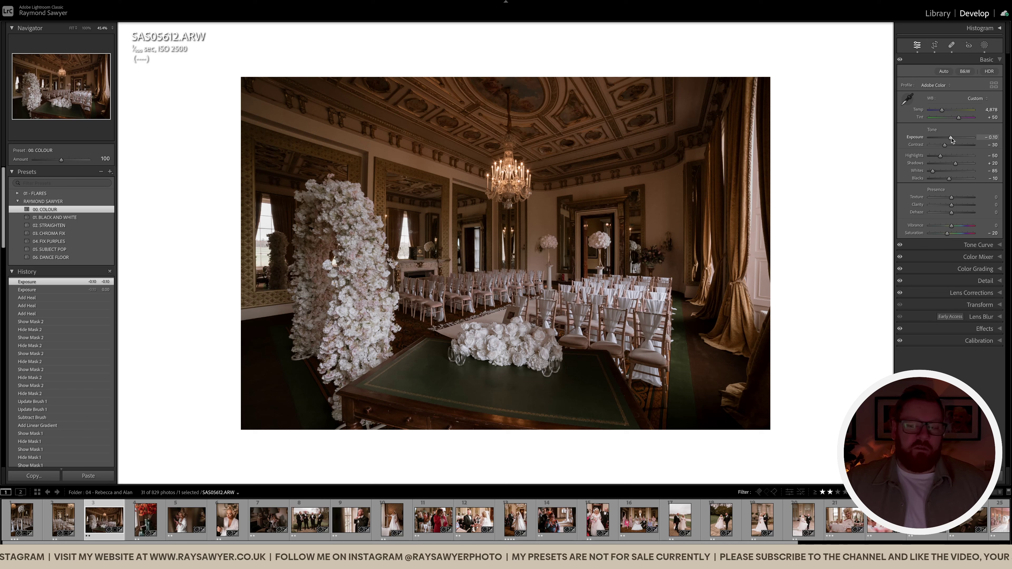
Try an exposure of +1.10, undo it, and look back through the photo's edit history.
left_click_drag(951, 139, 956, 139)
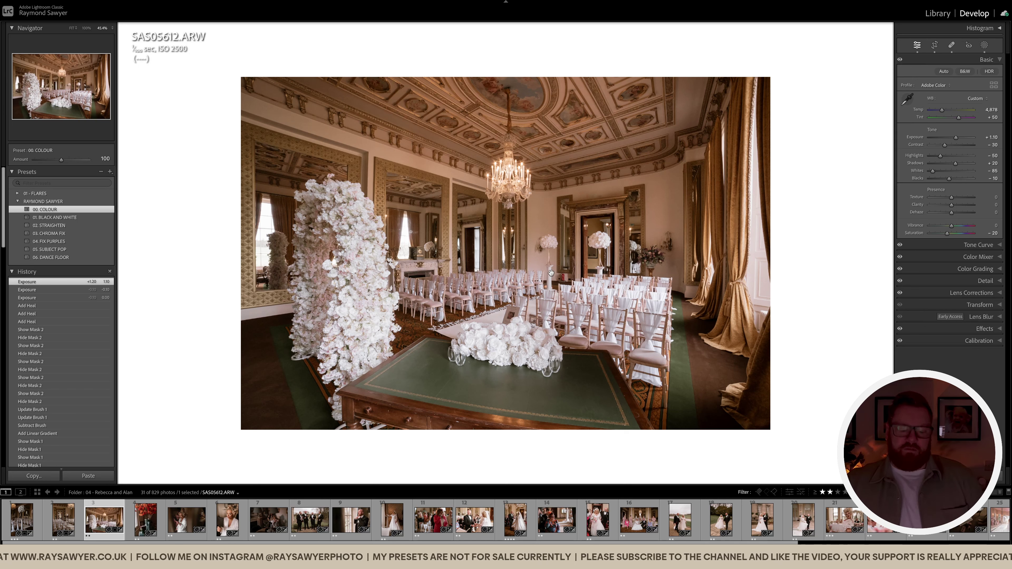
key("ctrl+z")
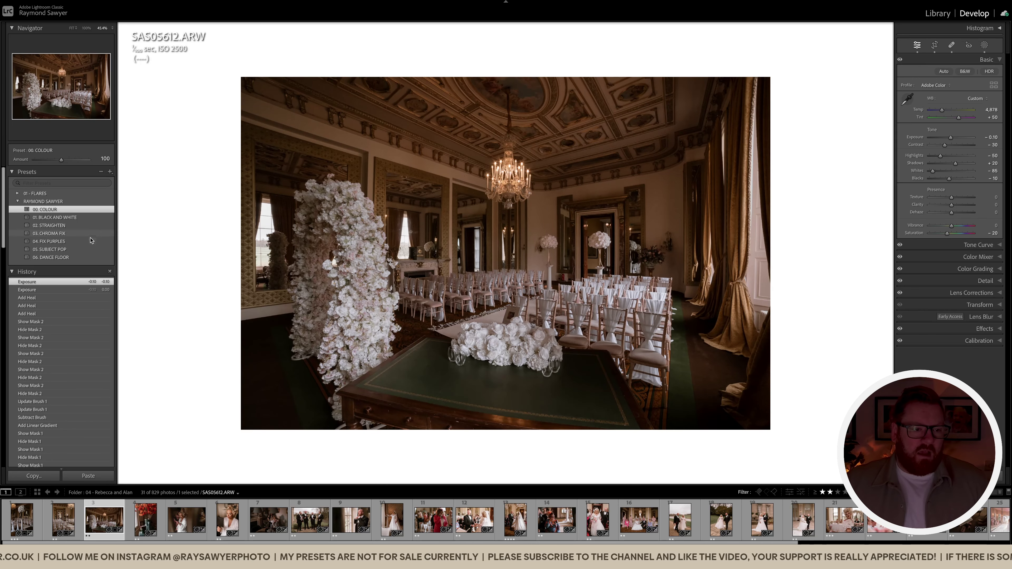
scroll(94, 328, "down", 3)
scroll(94, 327, "down", 3)
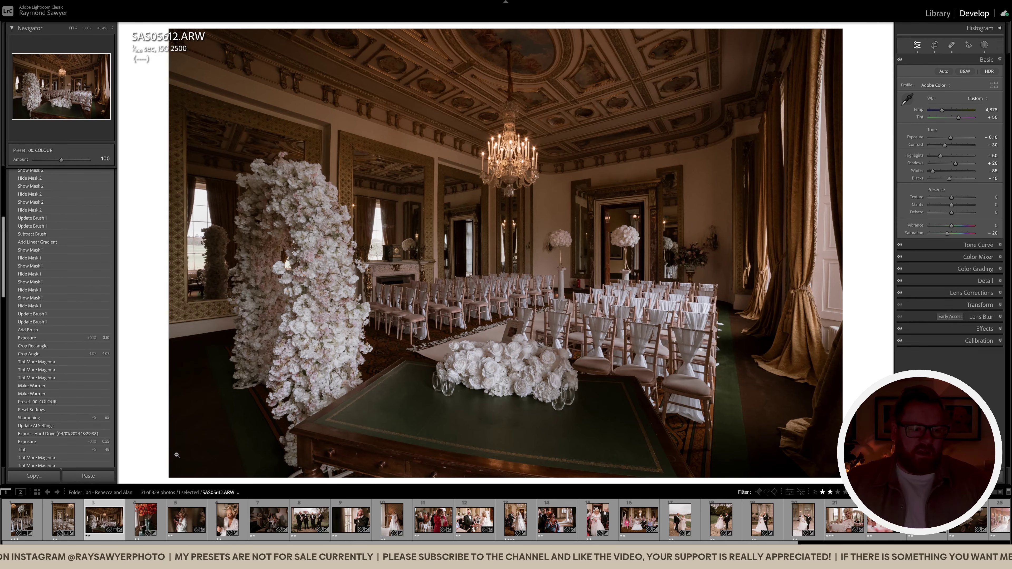
left_click(339, 357)
left_click(74, 418)
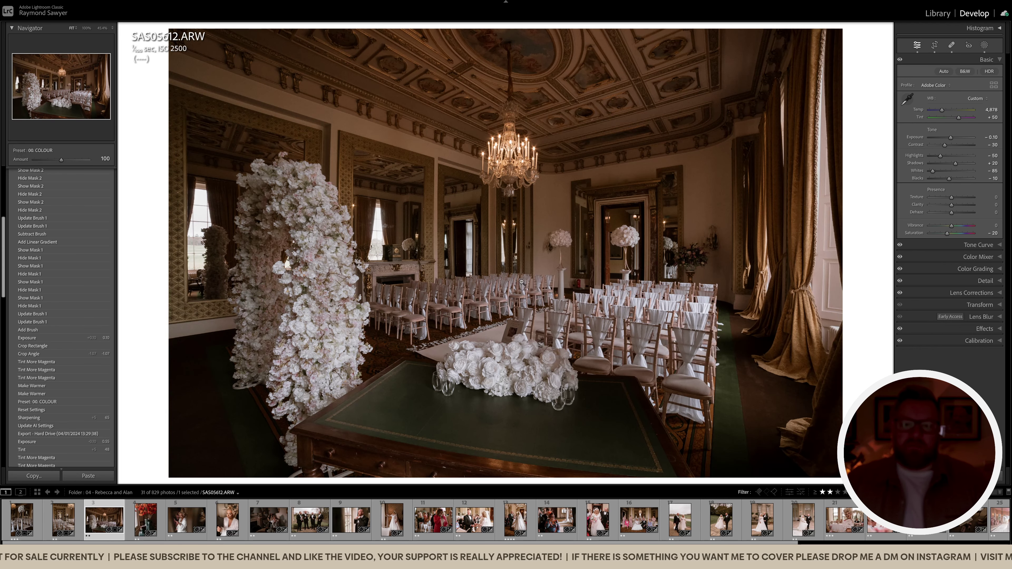
Fine-tune the photo's straightening by rotating it slightly within the crop, and apply the crop.
key("r")
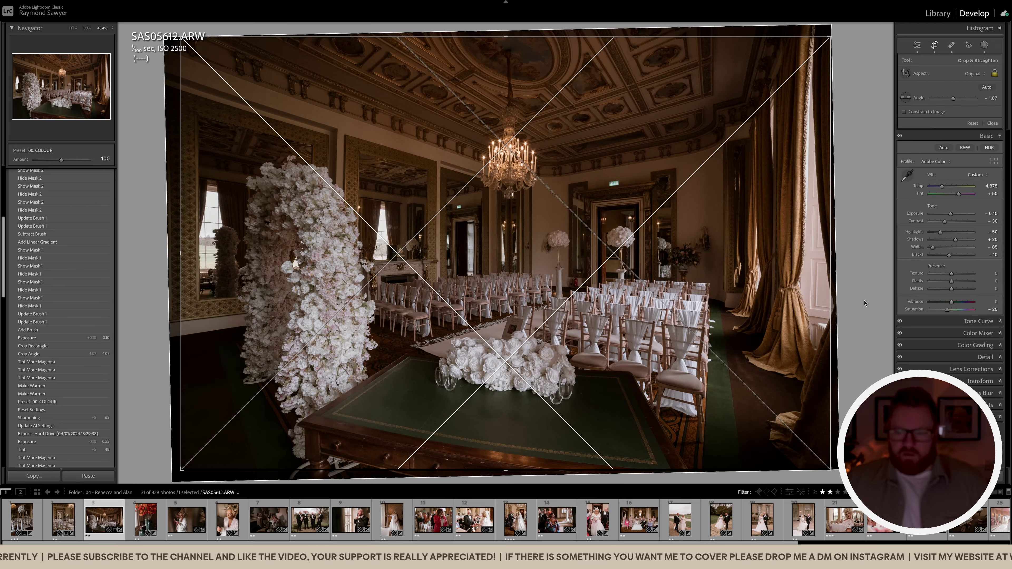
left_click_drag(865, 303, 867, 294)
key("Return")
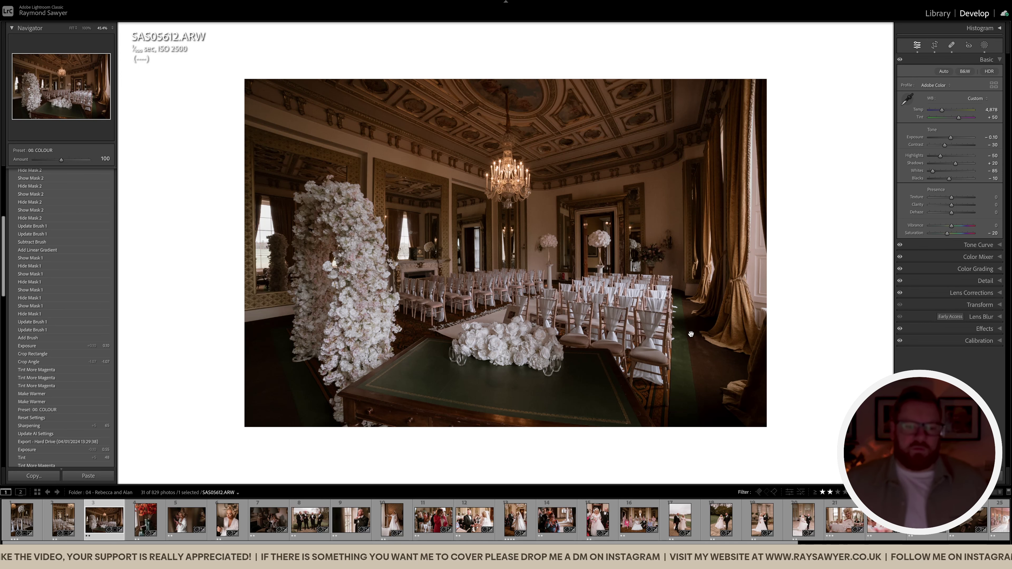
Review the finished photo and its info overlay, and move on to the next photo, SAS05642.ARW.
key("i")
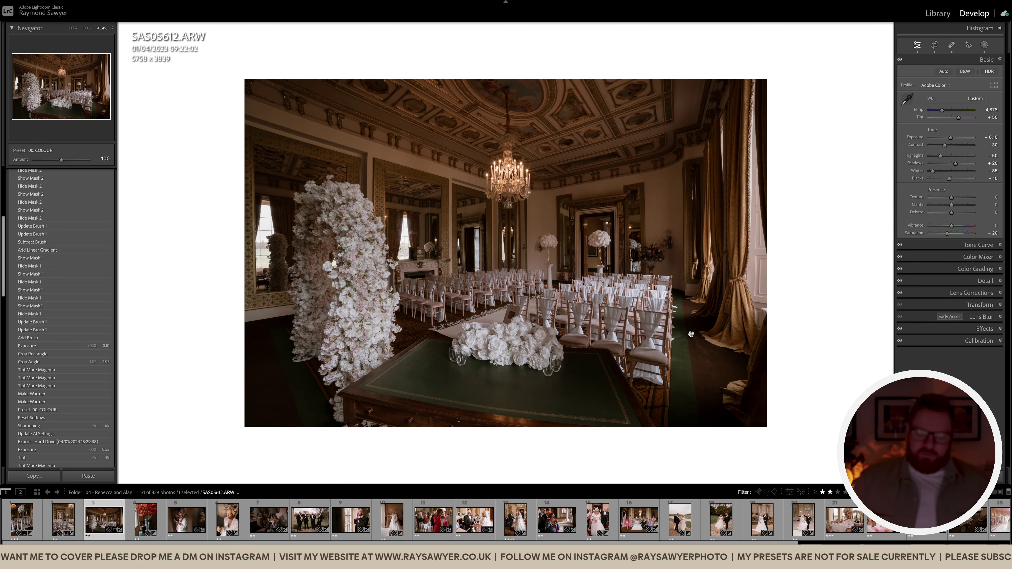
key("i")
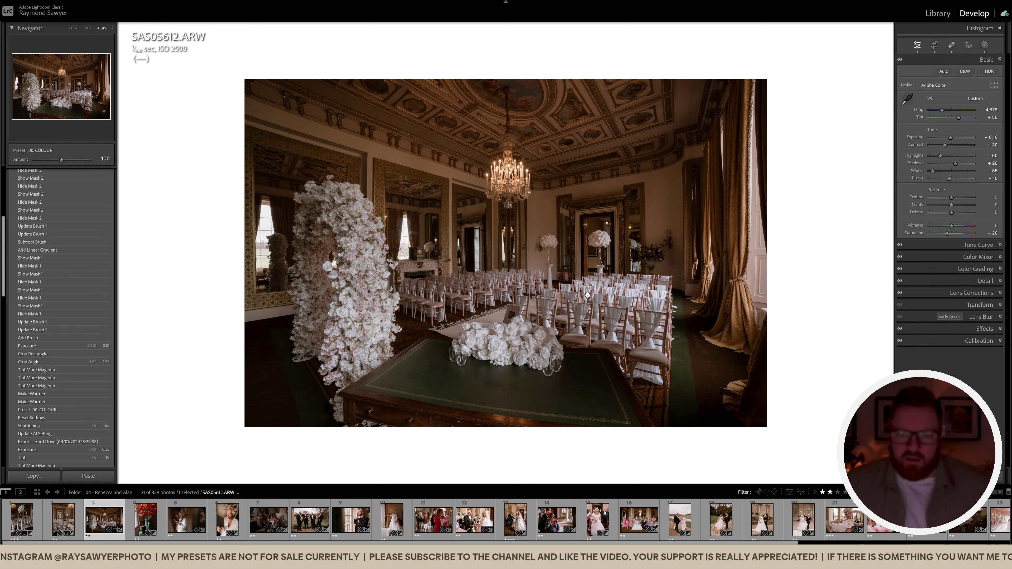
left_click(601, 282)
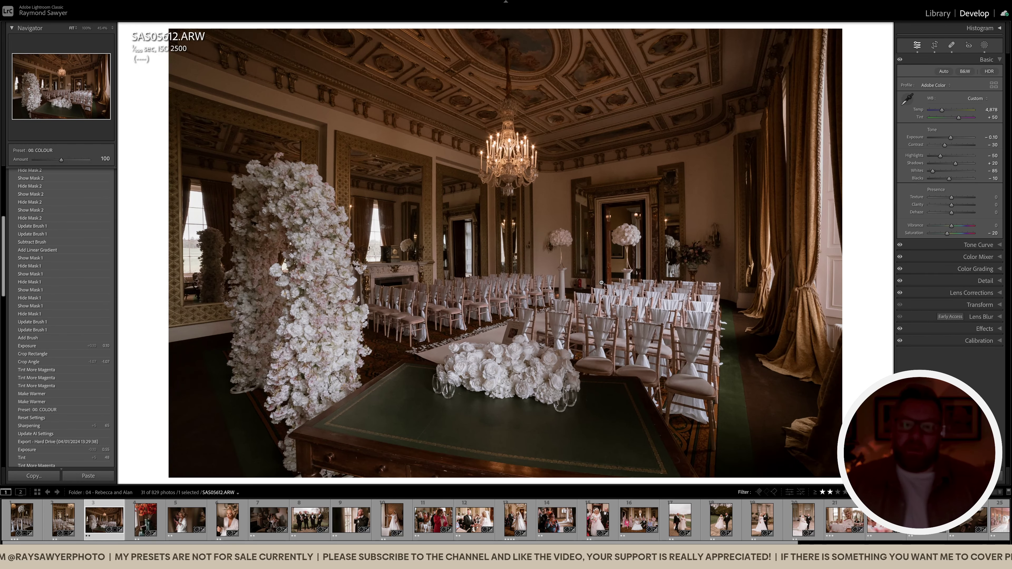
left_click(601, 282)
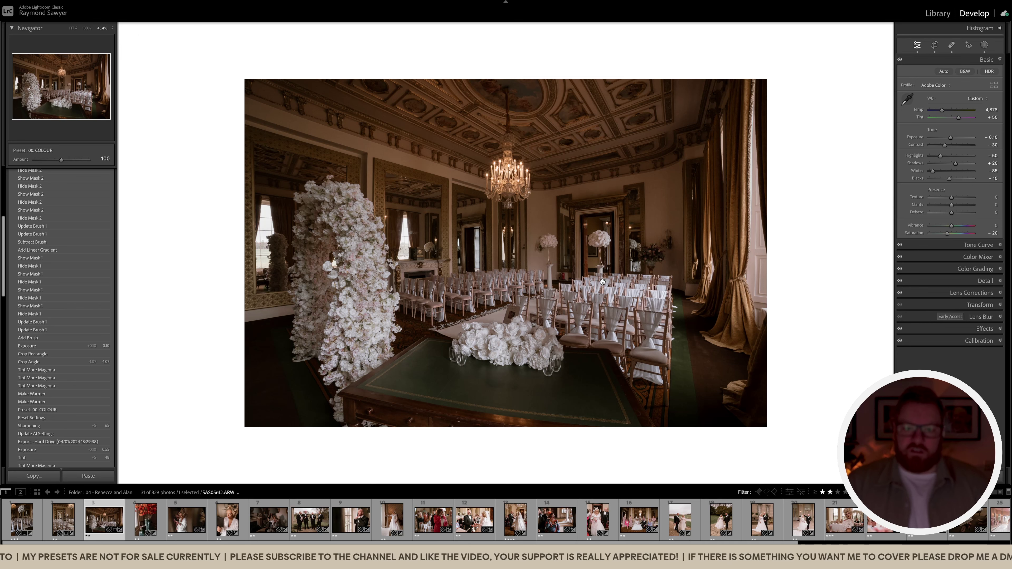
key("i")
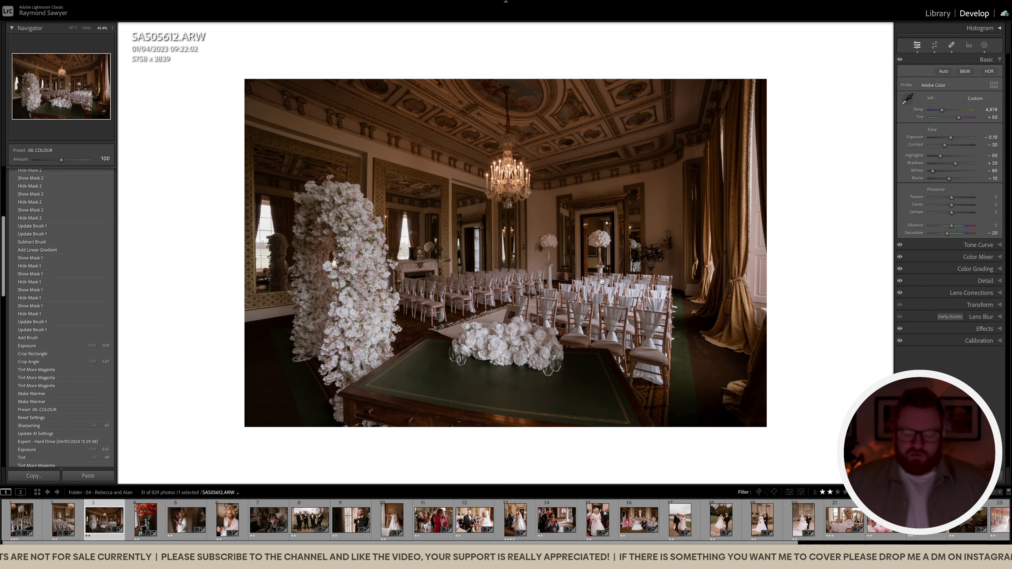
key("i")
left_click(604, 277)
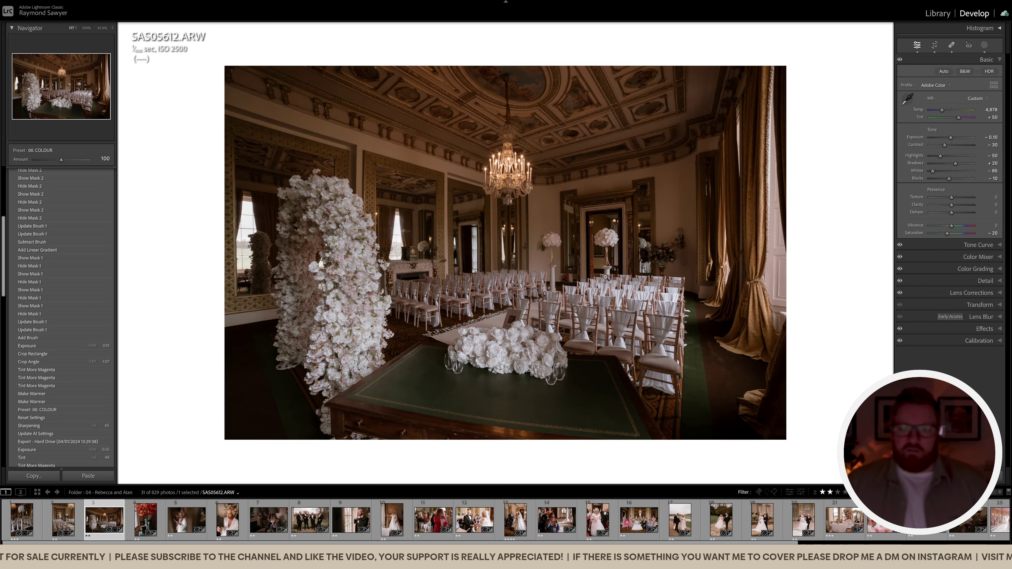
key("Right")
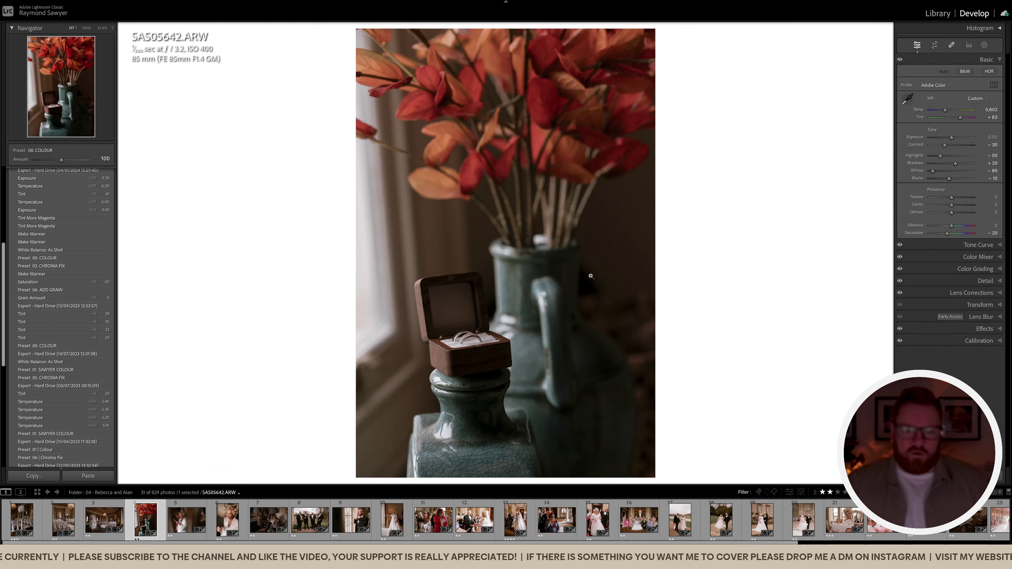
Crop the ring box photo tighter around the box and vase, rotating the image to straighten it, and apply the crop.
key("r")
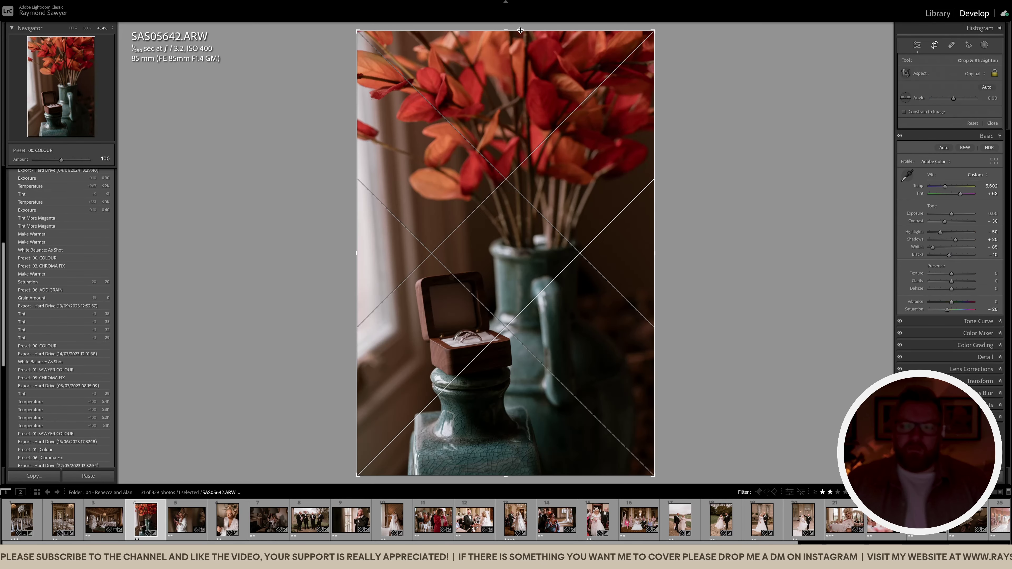
left_click_drag(506, 30, 500, 66)
left_click_drag(658, 130, 665, 153)
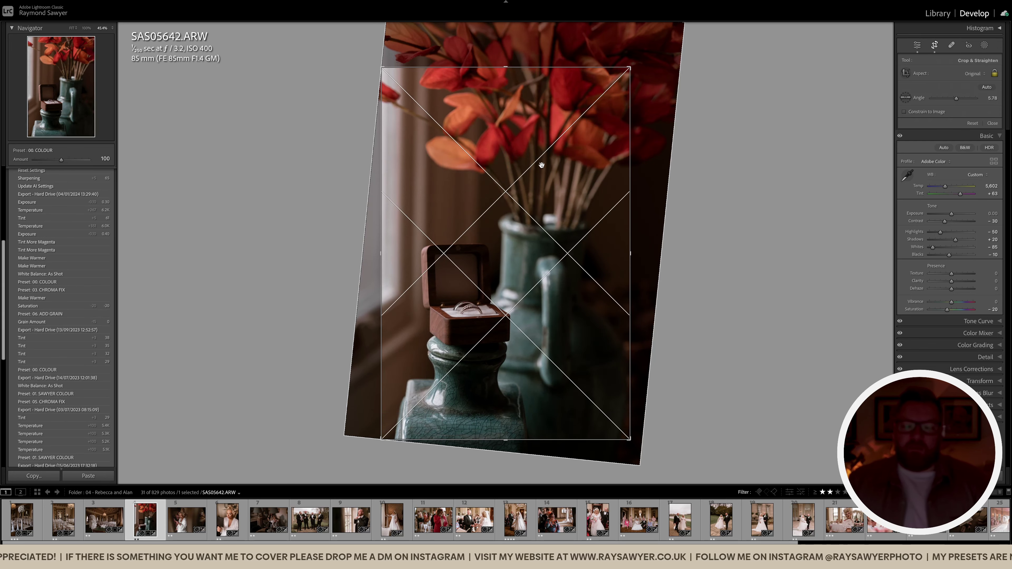
key("Return")
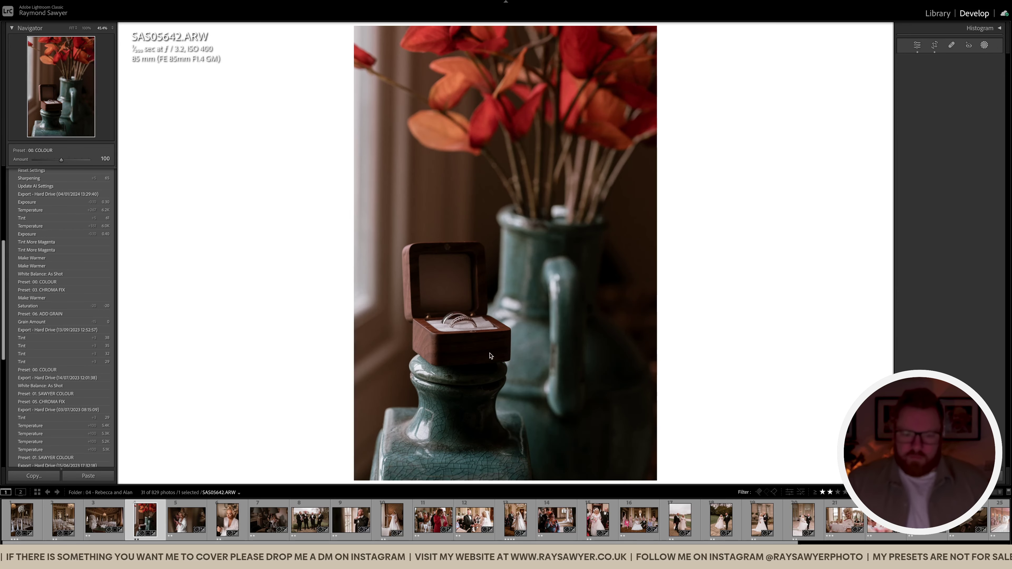
Paint a brush mask with the 00 - Subject Pop preset over the ring box and the jar's neck beneath it.
key("k")
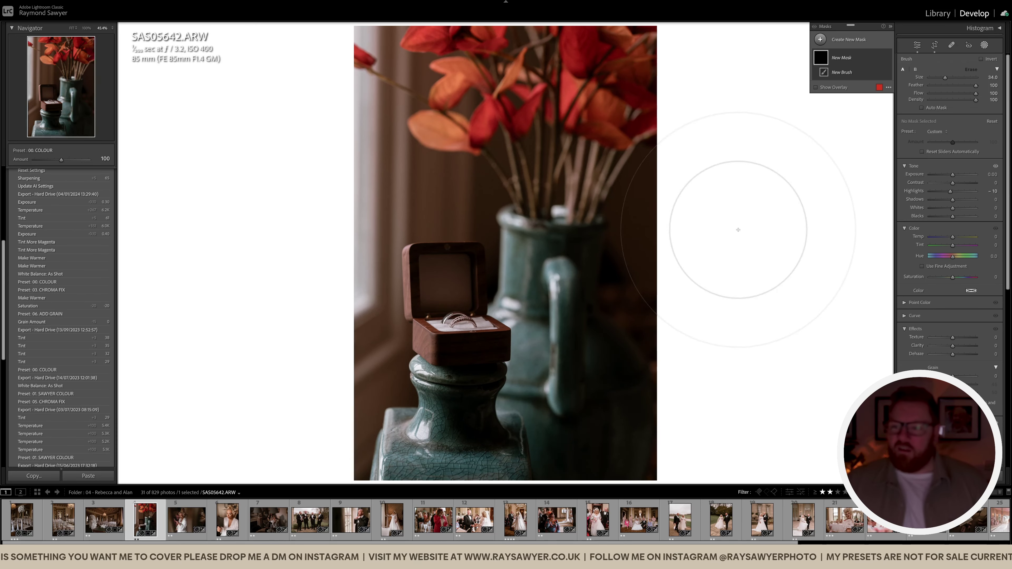
left_click(933, 132)
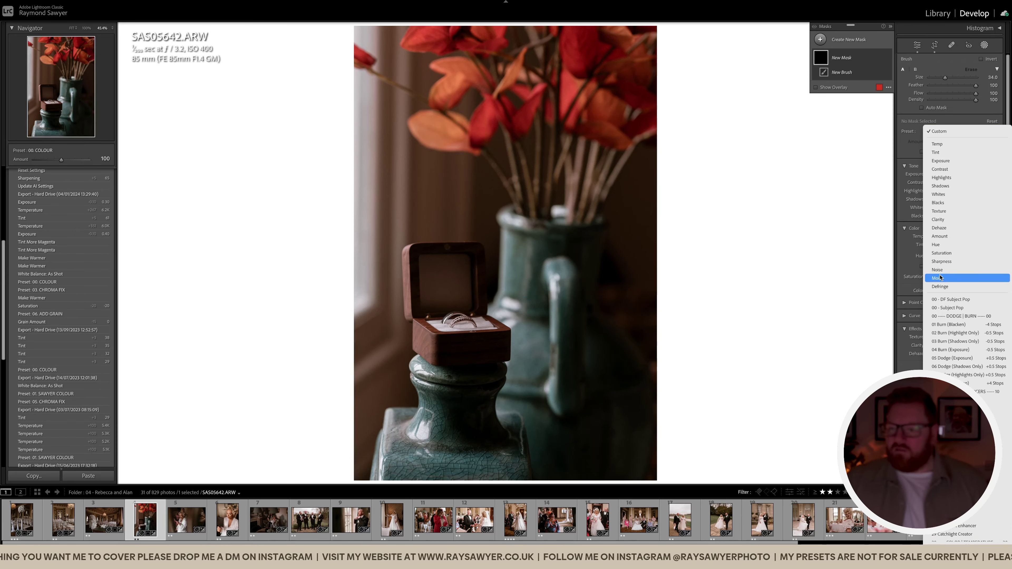
left_click(951, 309)
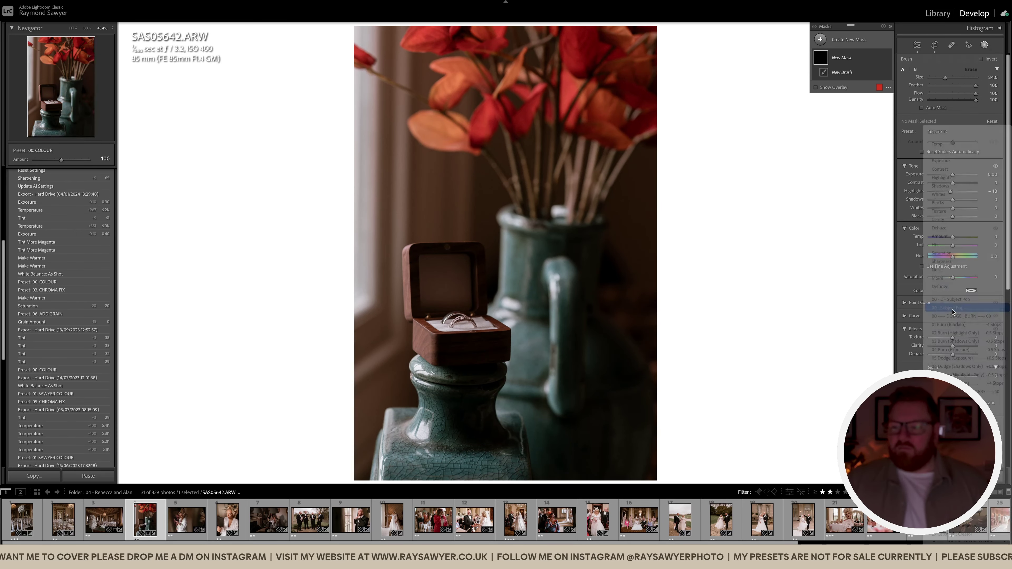
mouse_move(491, 309)
left_mouse_down()
mouse_move(448, 360)
mouse_move(460, 342)
mouse_move(482, 421)
mouse_move(517, 359)
mouse_move(499, 256)
mouse_move(494, 350)
mouse_move(544, 352)
mouse_move(513, 360)
mouse_move(411, 343)
mouse_move(434, 390)
mouse_move(473, 350)
mouse_move(510, 391)
left_mouse_up()
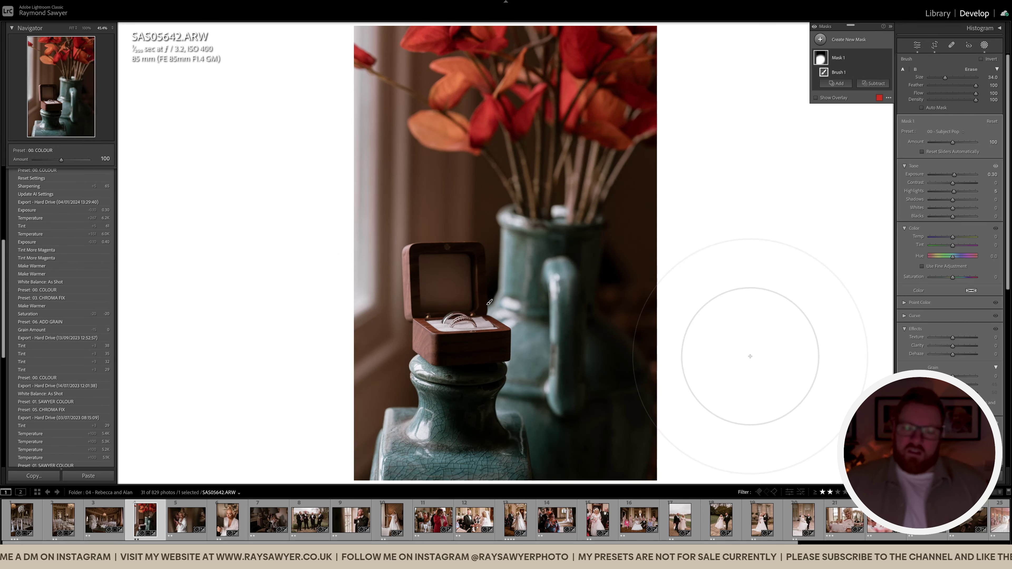
Finish the masking and lower the whole photo's exposure to -0.40.
key("Escape")
key("minus")
key("minus")
key("minus")
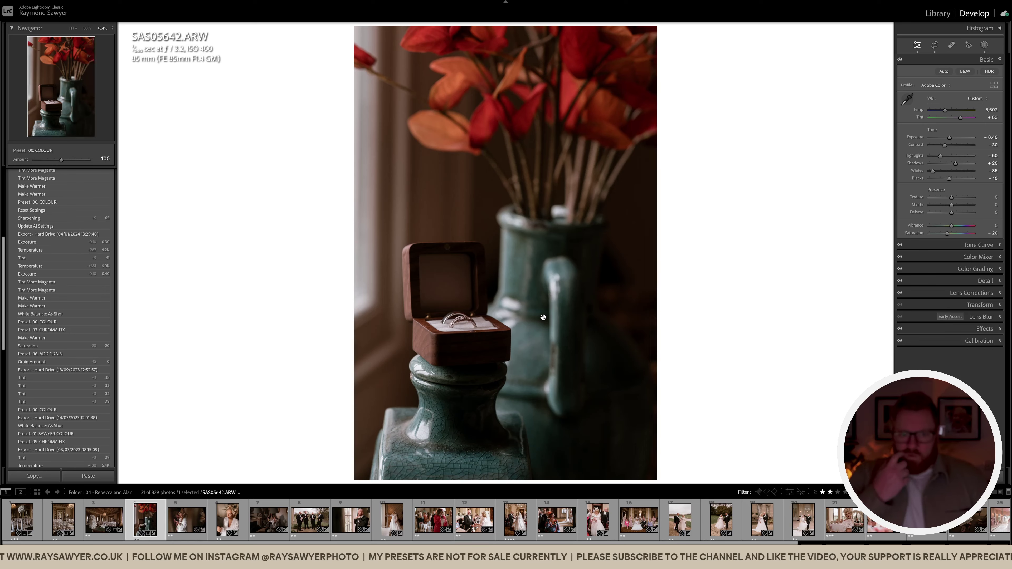
Fine-tune the ring box photo's straightening with a very slight rotation of the crop.
key("r")
left_click_drag(684, 315, 683, 306)
key("r")
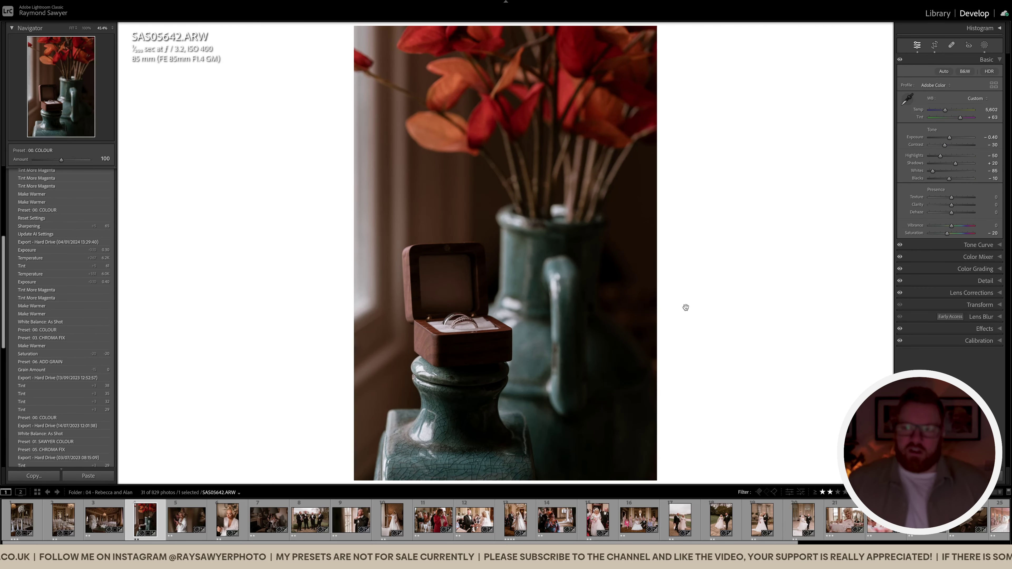
Compare the ring box photo with its unedited version and lower its exposure to -0.50.
key("backslash")
key("backslash")
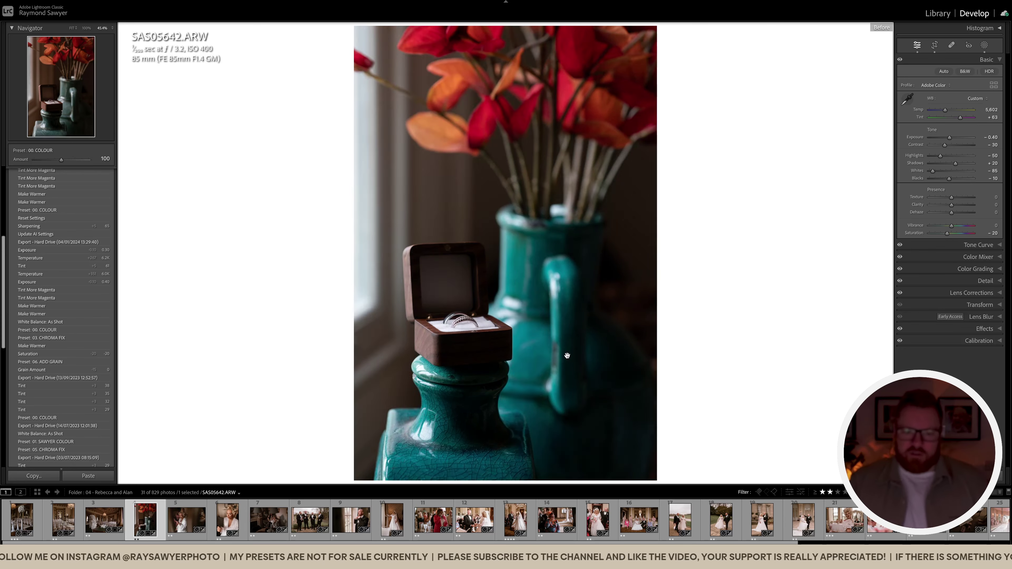
key("minus")
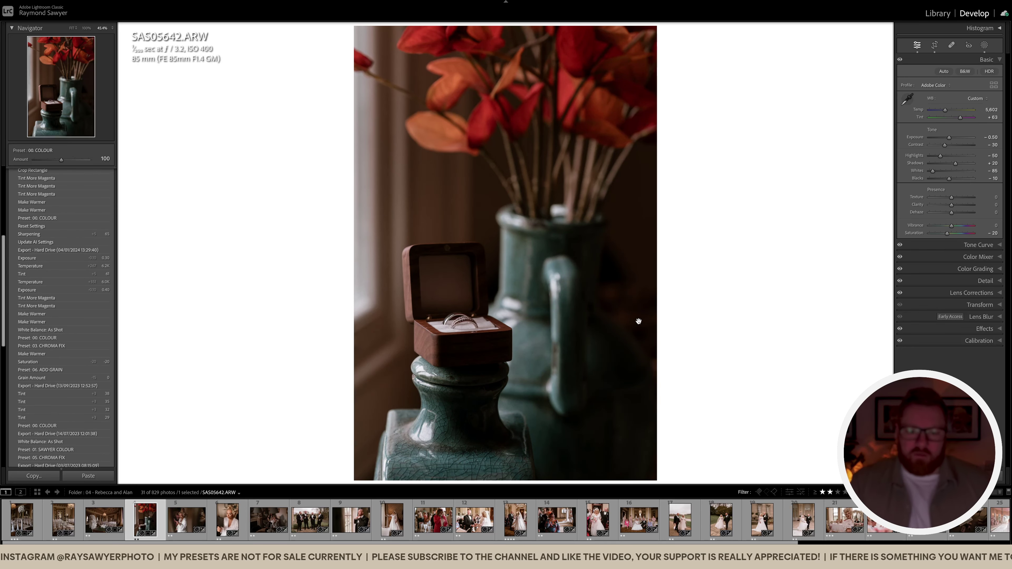
Move on to photo SAW08451.ARW and paint a first brush mask with the 00 - Subject Pop preset across the image.
key("Right")
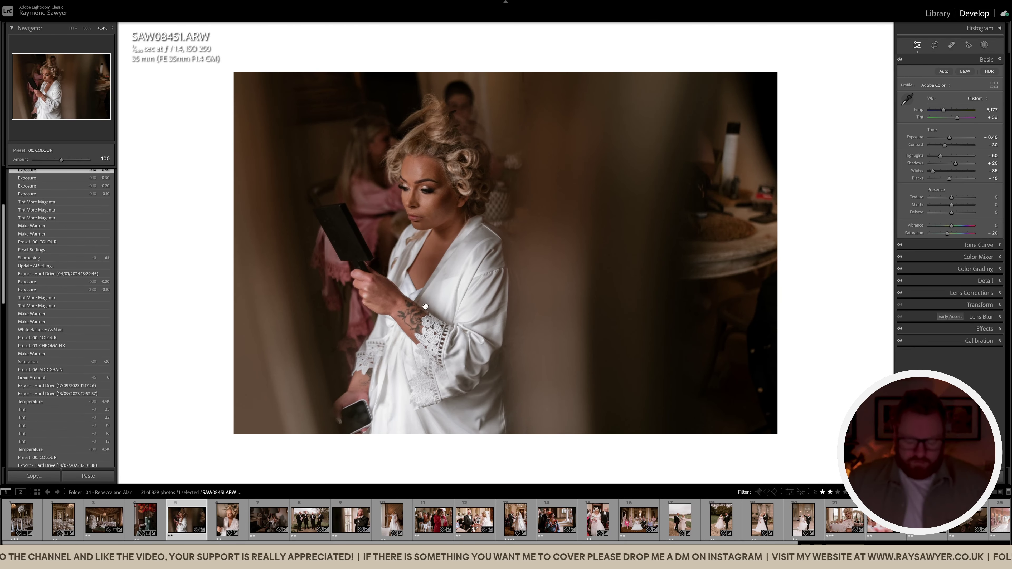
key("k")
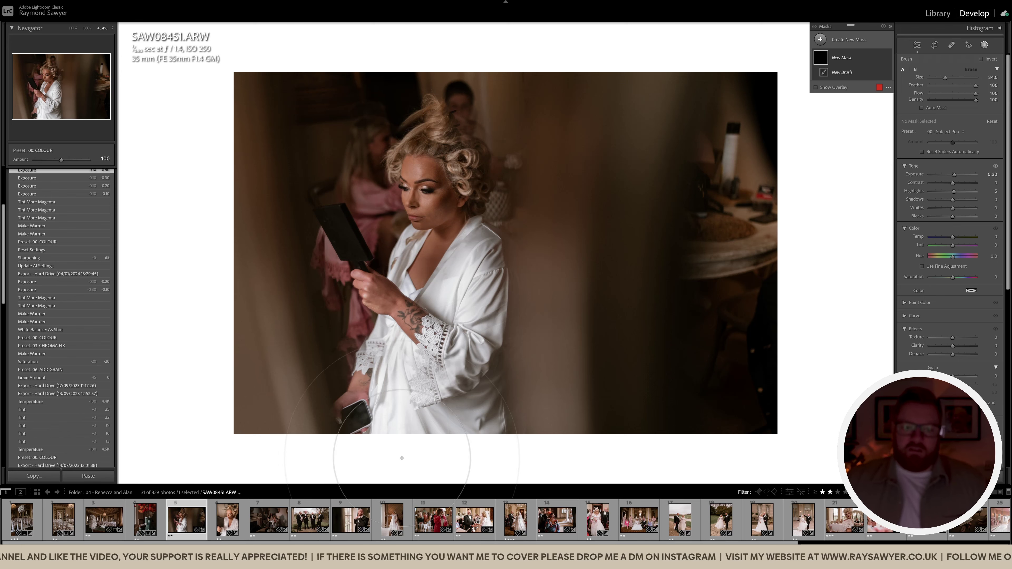
mouse_move(276, 66)
left_mouse_down()
mouse_move(250, 233)
mouse_move(300, 120)
mouse_move(344, 94)
mouse_move(363, 226)
mouse_move(433, 222)
mouse_move(454, 238)
mouse_move(621, 247)
mouse_move(621, 439)
mouse_move(856, 131)
mouse_move(743, 323)
left_mouse_up()
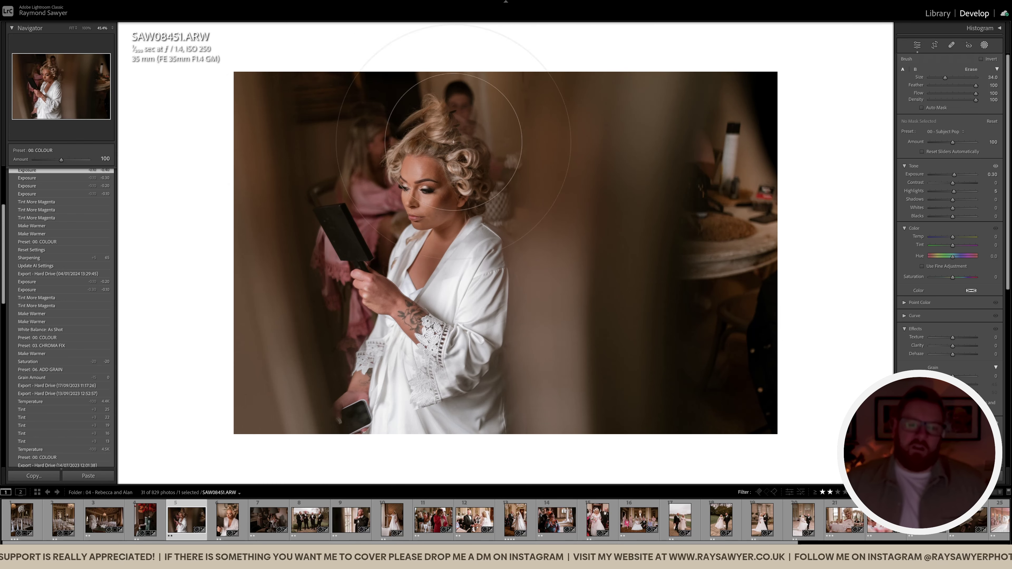
mouse_move(321, 192)
left_mouse_down()
mouse_move(328, 56)
mouse_move(339, 64)
left_mouse_up()
Enlarge the brush to size 41 and paint a second Subject Pop mask over the bride's head and hair.
scroll(478, 180, "up", 3)
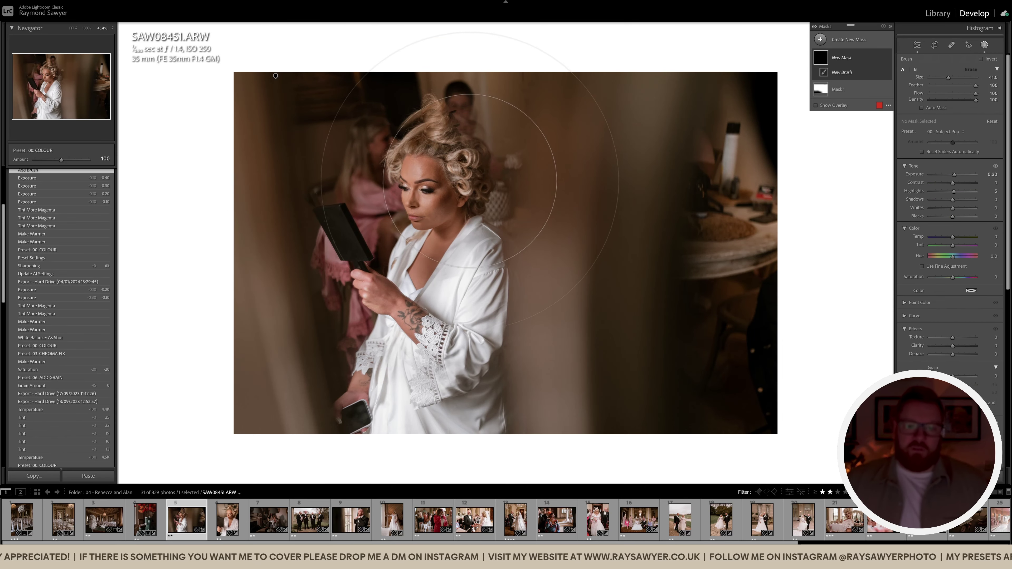
left_click_drag(423, 148, 518, 150)
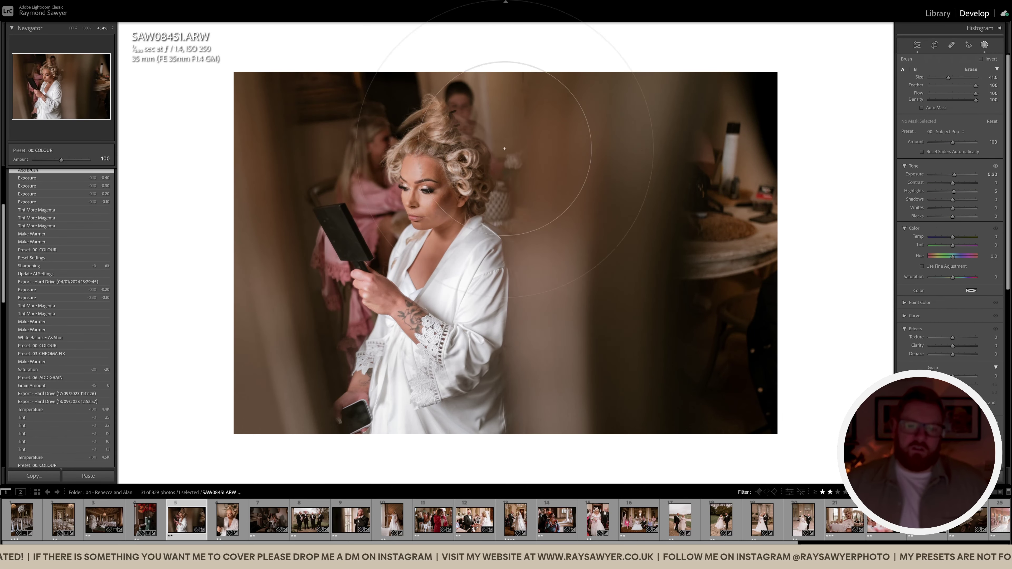
mouse_move(482, 201)
left_mouse_down()
mouse_move(381, 162)
mouse_move(464, 138)
left_mouse_up()
key("k")
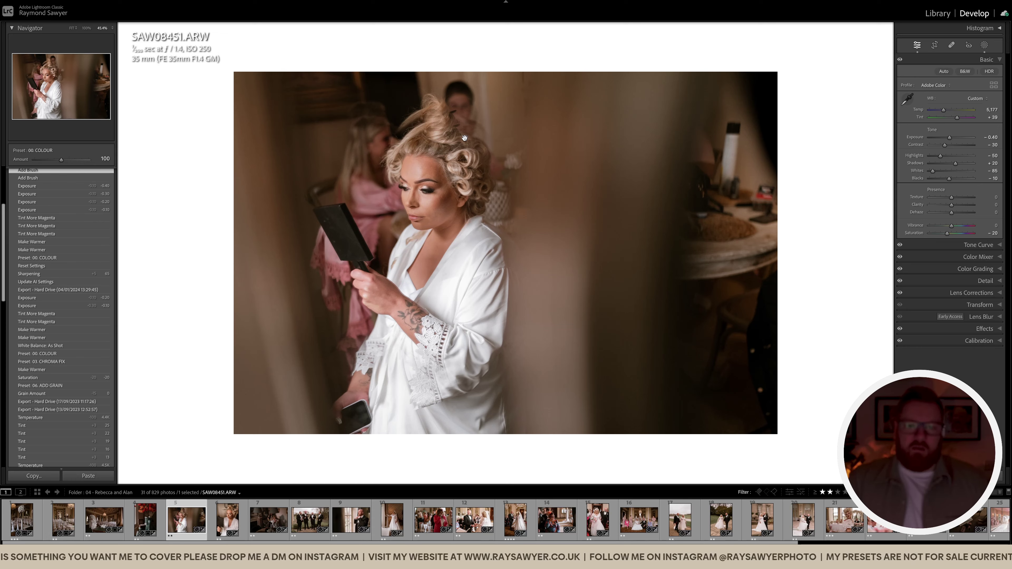
Lower the exposure of the whole bride photo to -1.20.
key("minus")
key("minus")
key("minus")
key("minus")
key("minus")
key("minus")
key("minus")
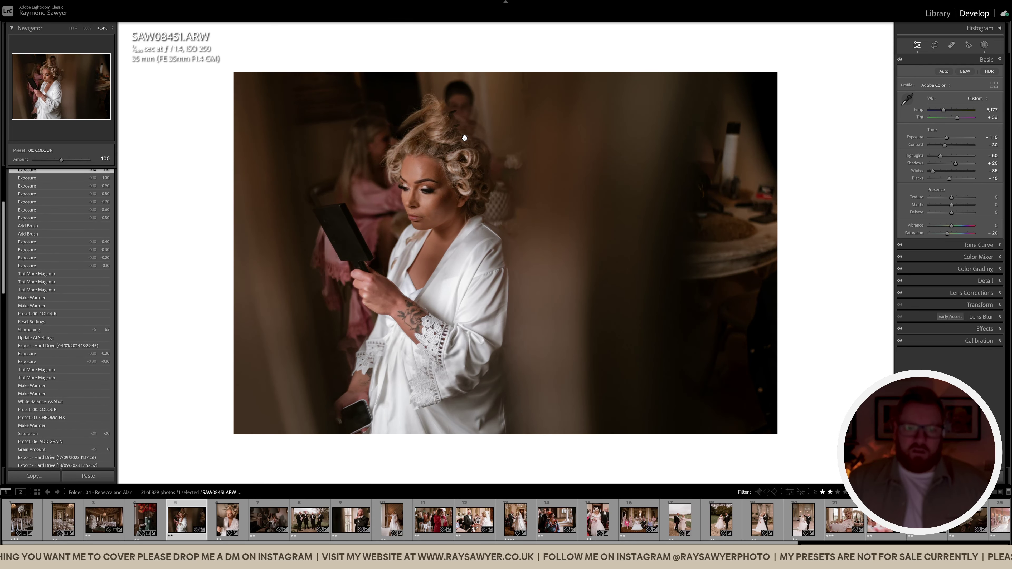
key("minus")
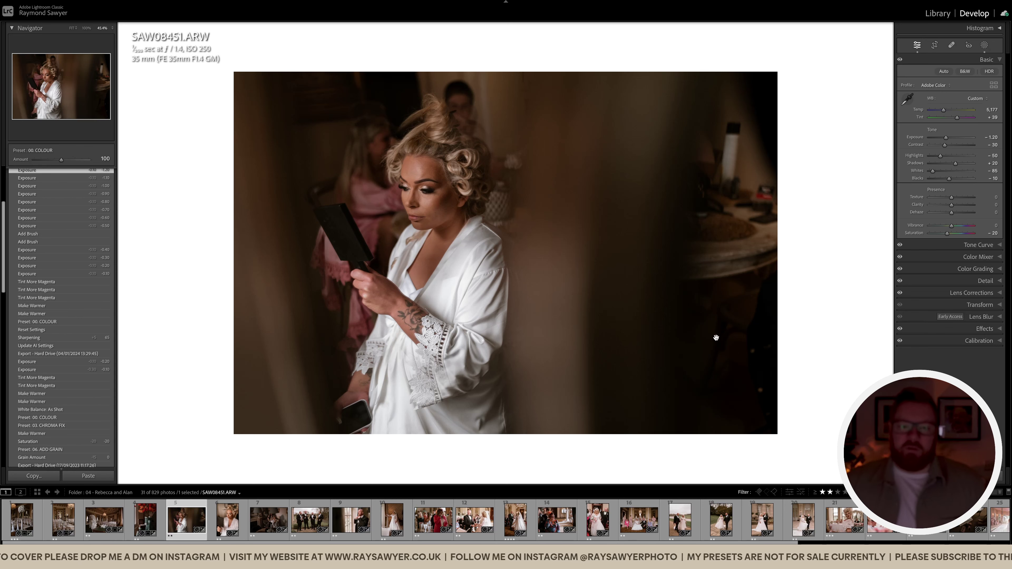
Add another Subject Pop brush mask over the bride's upper body and lower the photo's exposure to -1.30.
key("k")
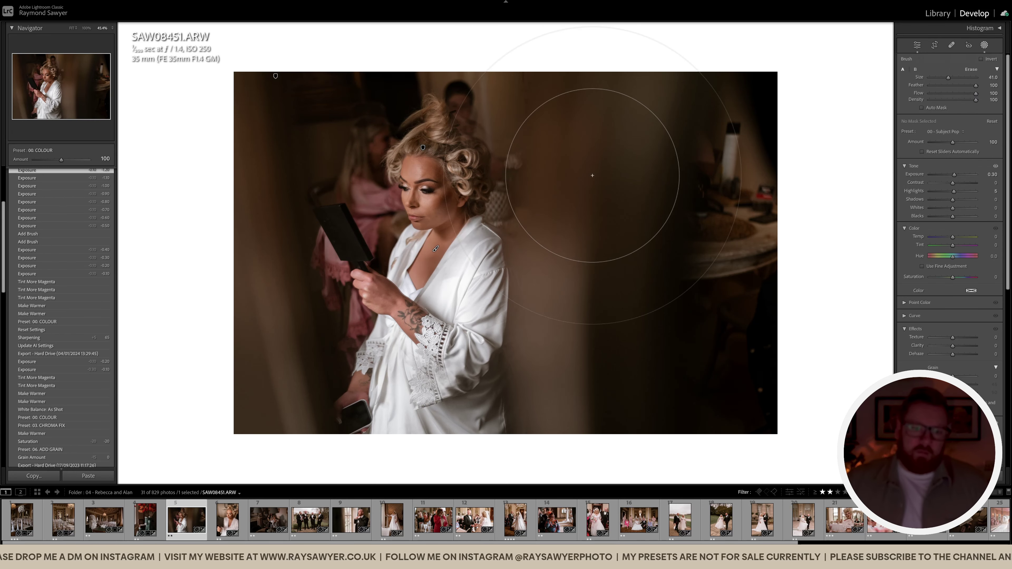
key("k")
key("minus")
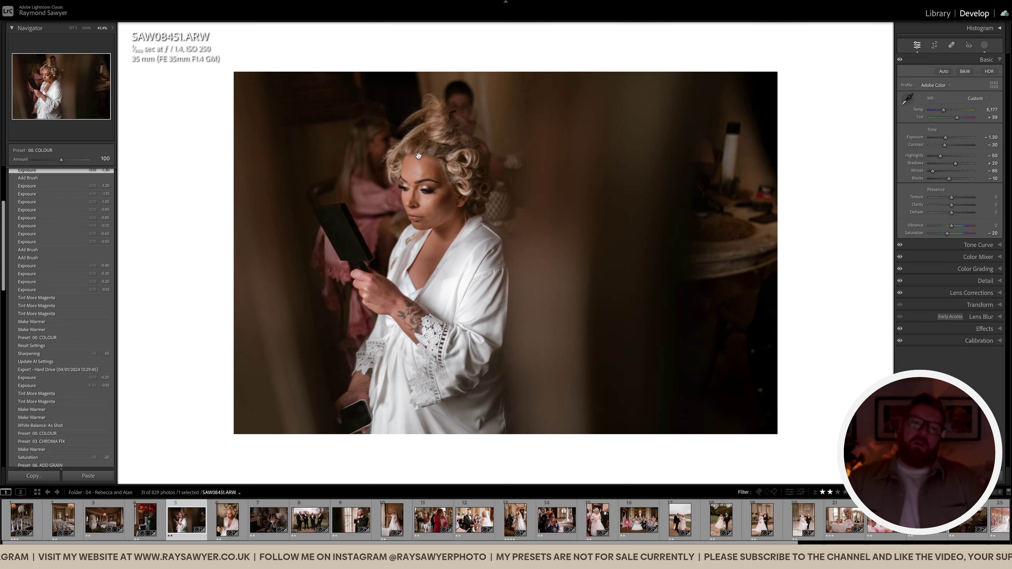
Straighten the bride photo by about 2.2 degrees in the crop, tighten the frame slightly and apply the crop.
key("r")
left_click_drag(871, 231, 871, 182)
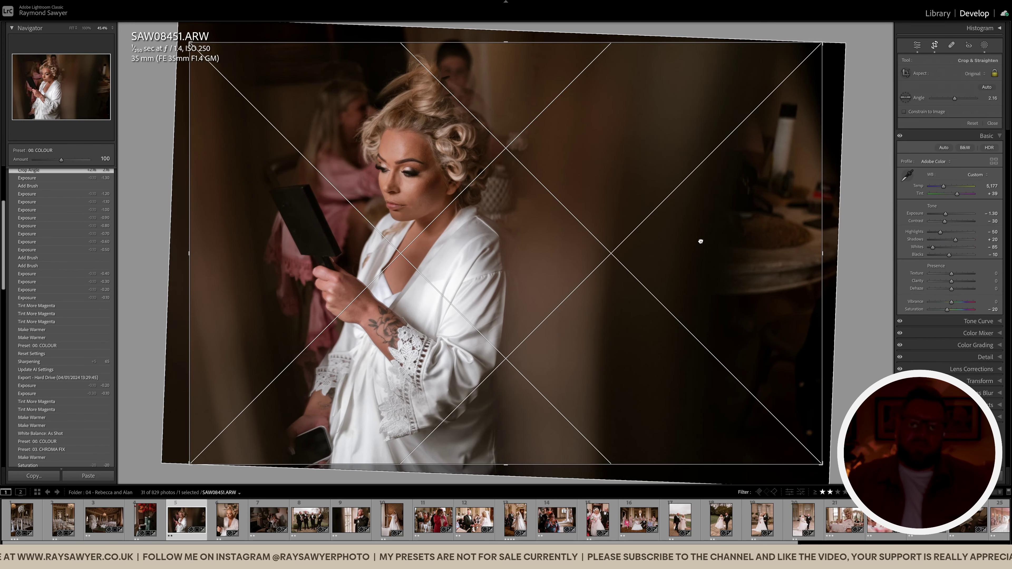
key("Return")
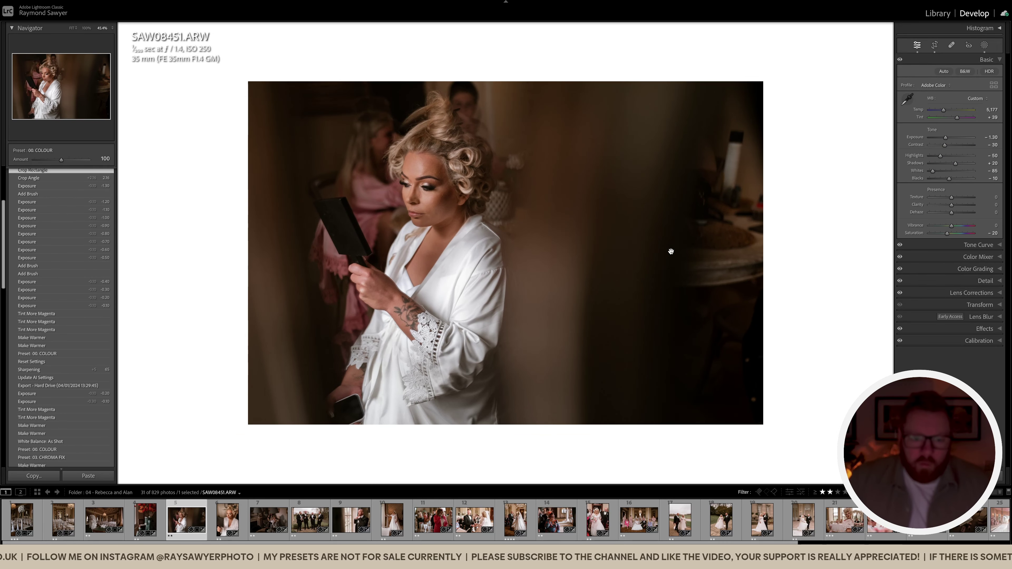
Warm the temperature to 5,377, lower the exposure to -1.40 and compare the photo with its unedited version.
key("equal")
key("equal")
key("minus")
key("backslash")
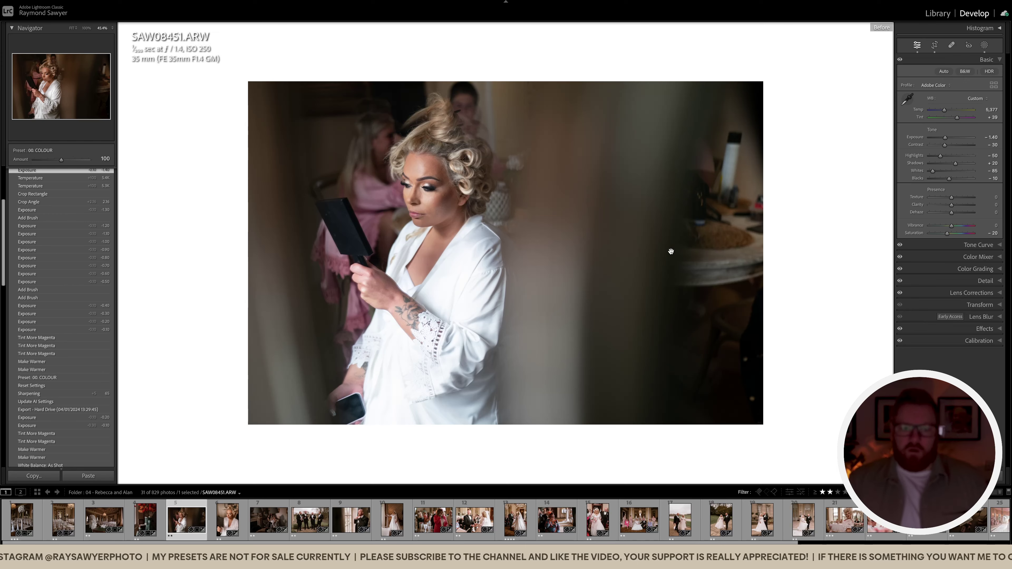
key("backslash")
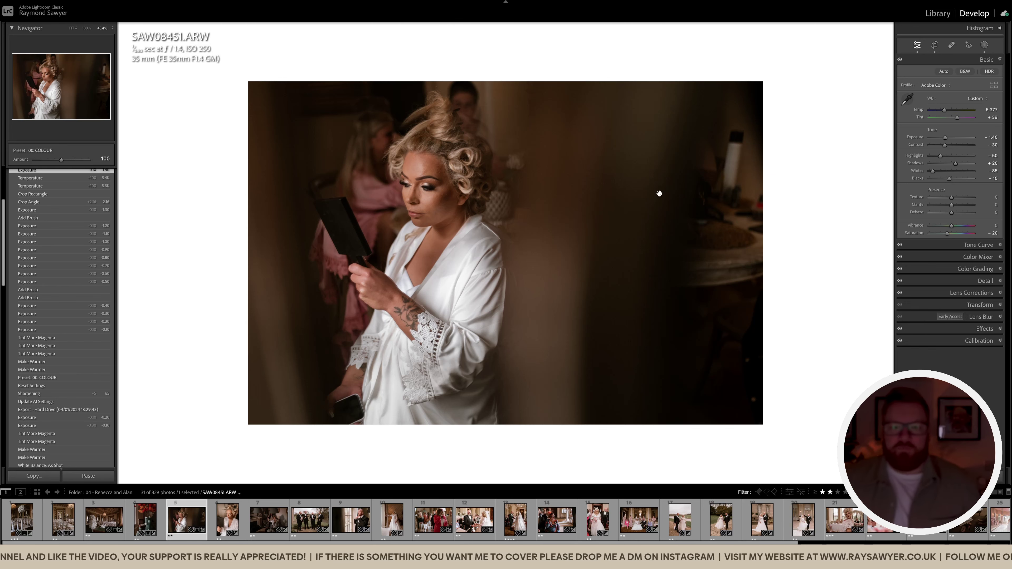
Lower the exposure of the next photo, SAW08577.ARW, to -0.60 and compare it with its unedited version.
key("Right")
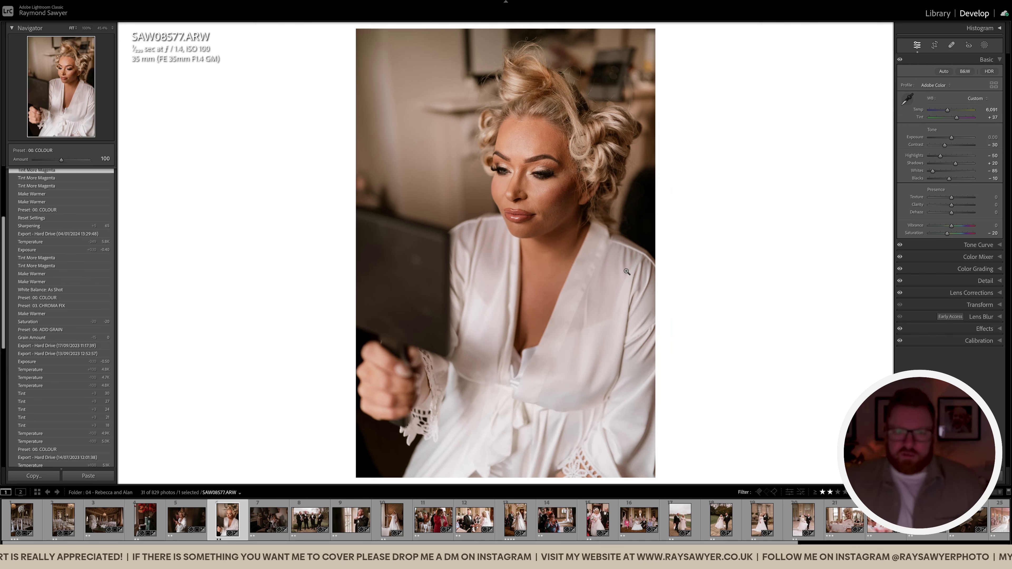
key("minus")
key("minus")
key("minus")
key("minus")
key("minus")
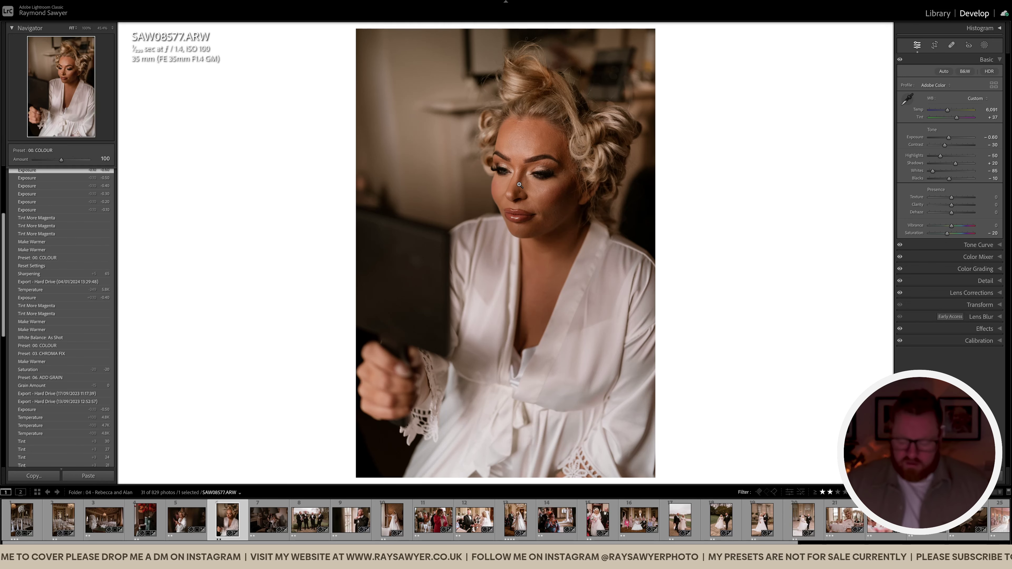
key("backslash")
key("backslash")
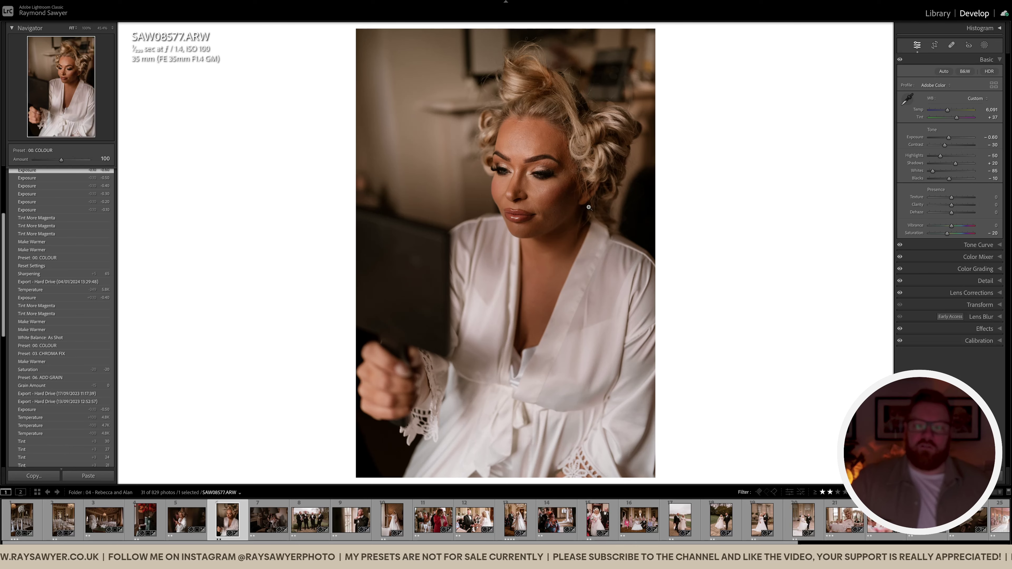
Try a contrast of +34 on the bride's portrait while viewing her face close up.
left_click(534, 185)
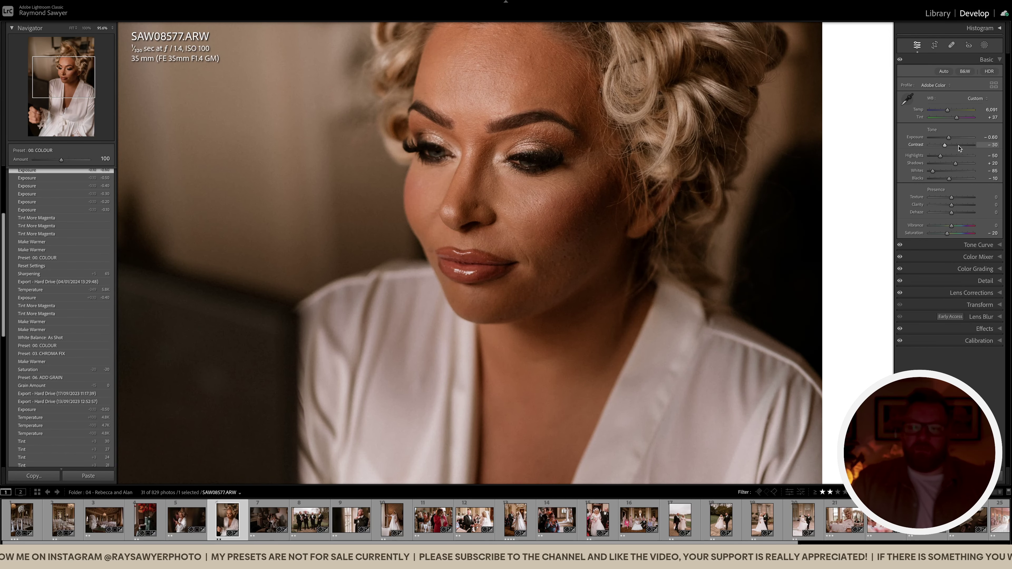
left_click(959, 146)
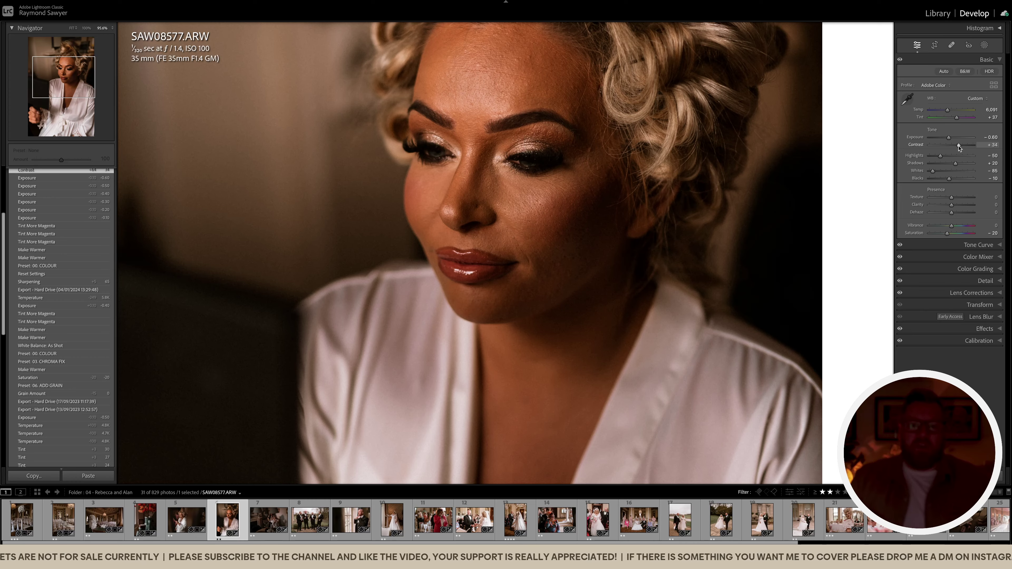
left_click_drag(777, 181, 660, 258)
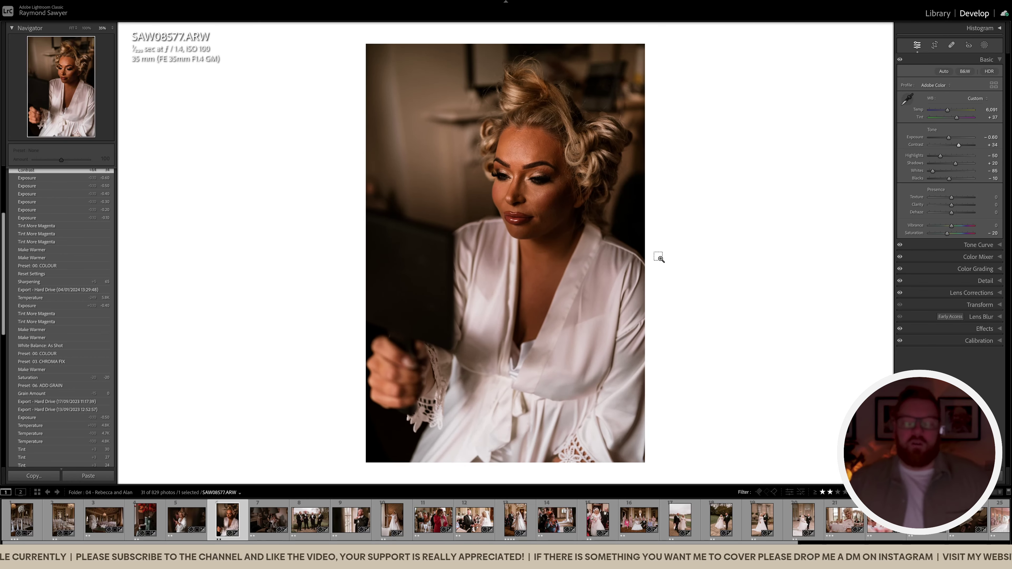
Check the bride's face at full and close-up view and bring the contrast down to -29.
left_click(535, 192)
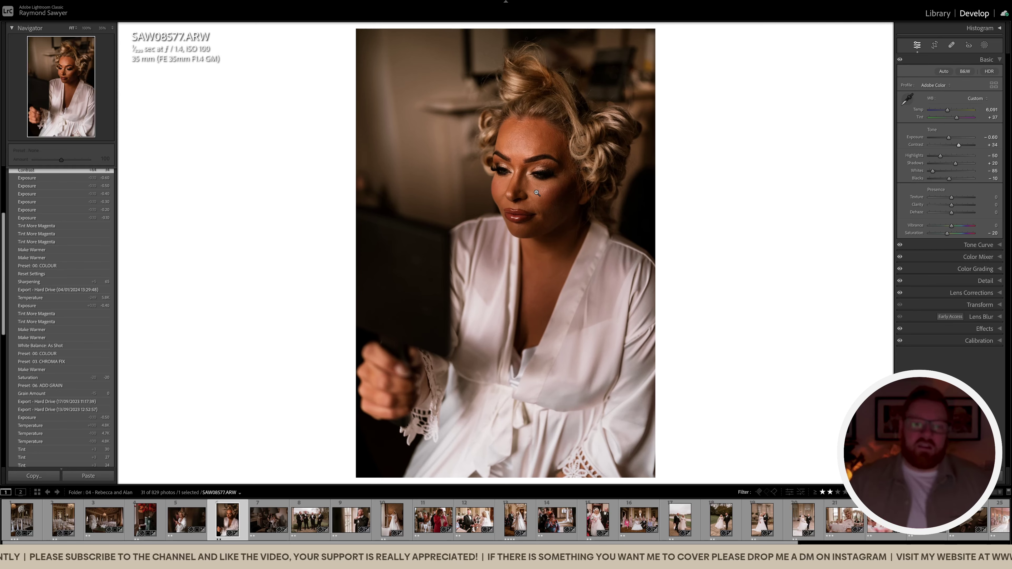
left_click(532, 176)
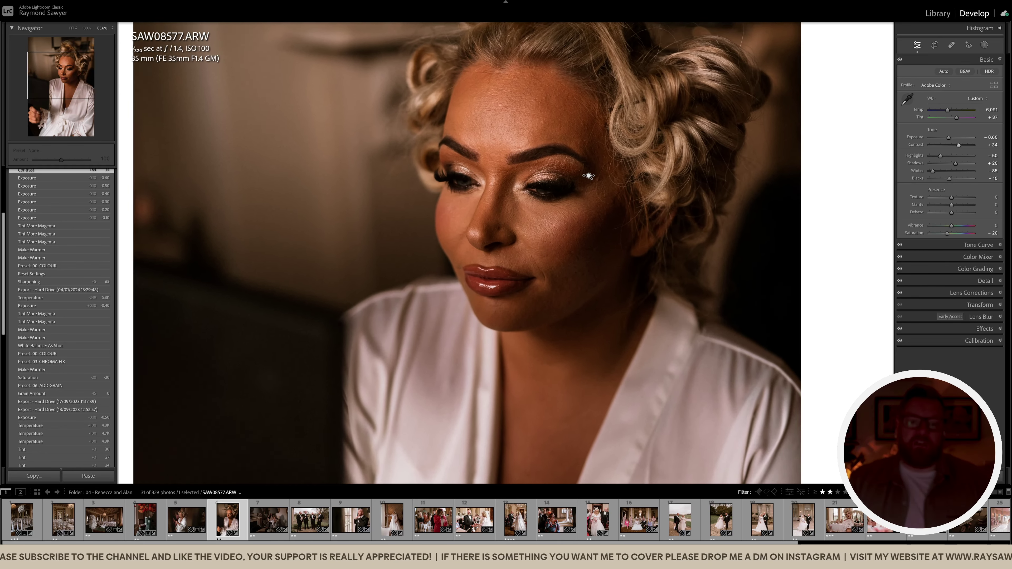
left_click(547, 199)
left_click(547, 198)
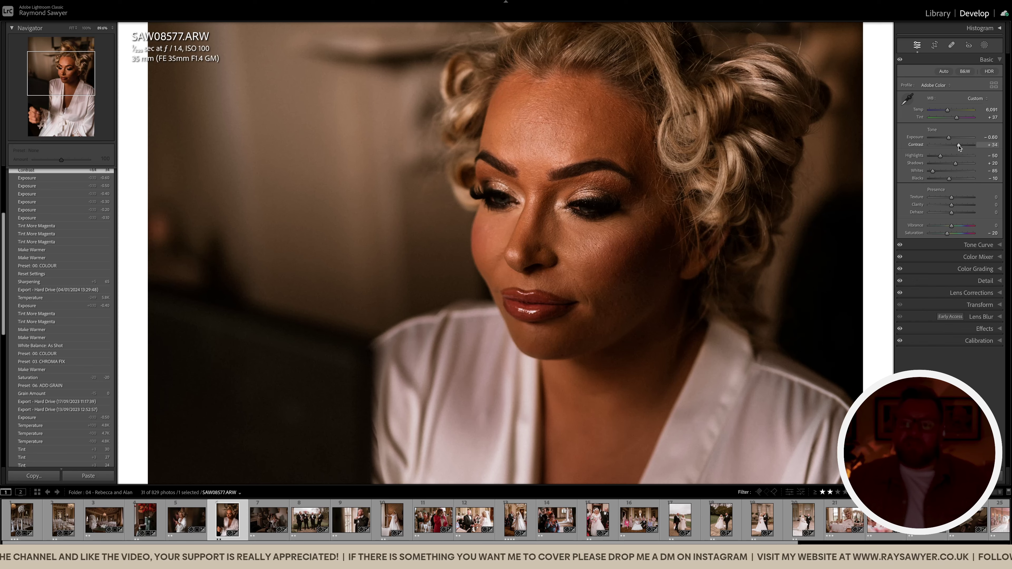
left_click_drag(958, 146, 946, 146)
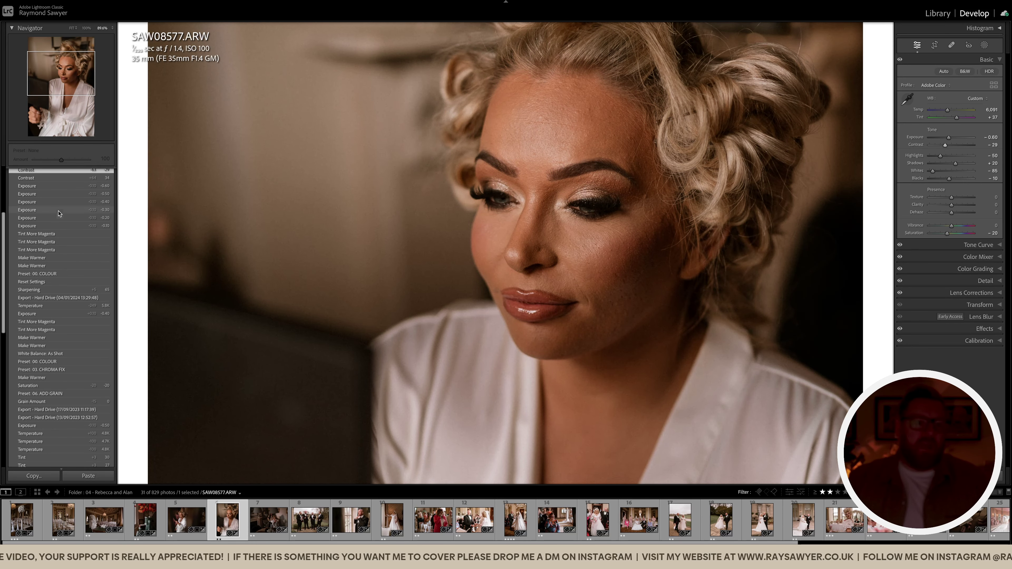
Reapply the 00. COLOUR preset to the bride's portrait and lower its exposure to -0.70.
scroll(58, 213, "up", 5)
left_click(59, 209)
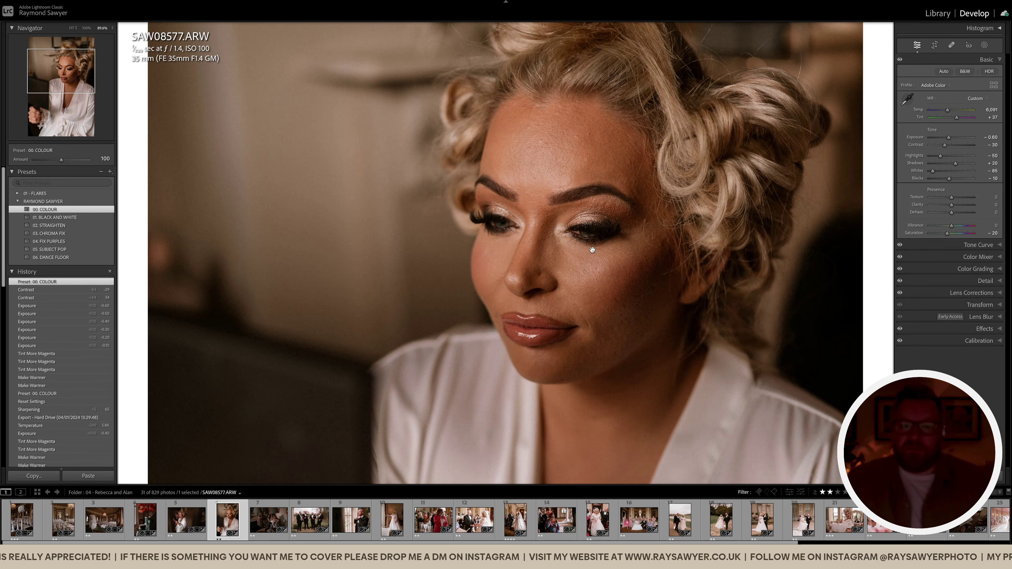
key("minus")
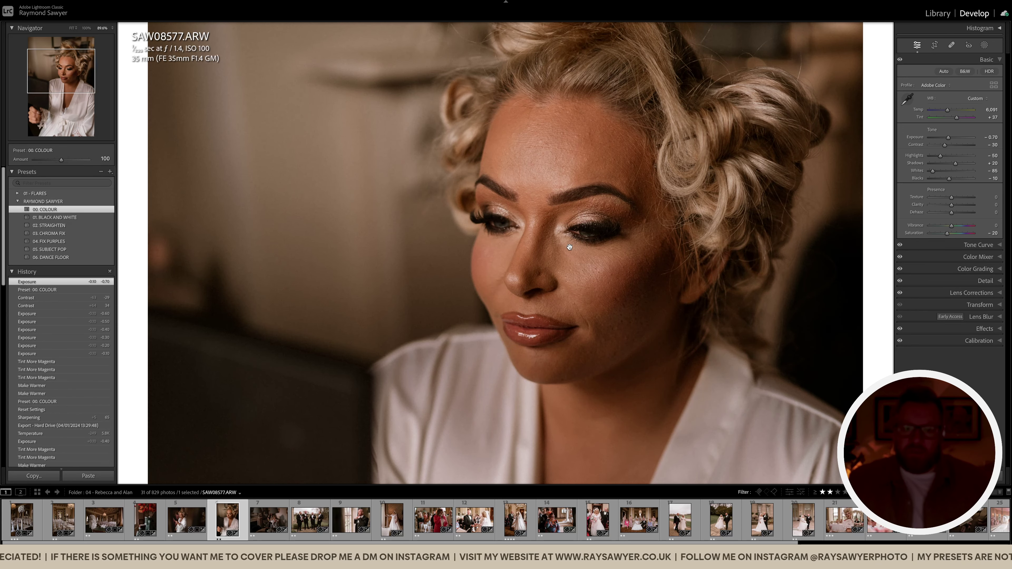
Examine the bride's face at 100%, review the sharpening and noise reduction settings, and compare the photo with and without its grain effect.
left_click_drag(581, 263, 523, 264)
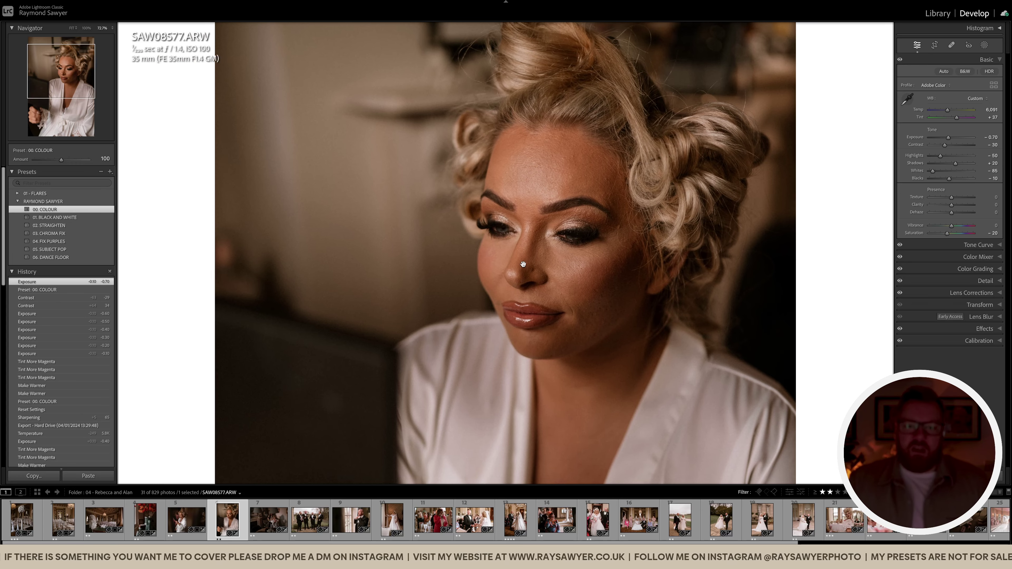
left_click(426, 223)
left_click(86, 28)
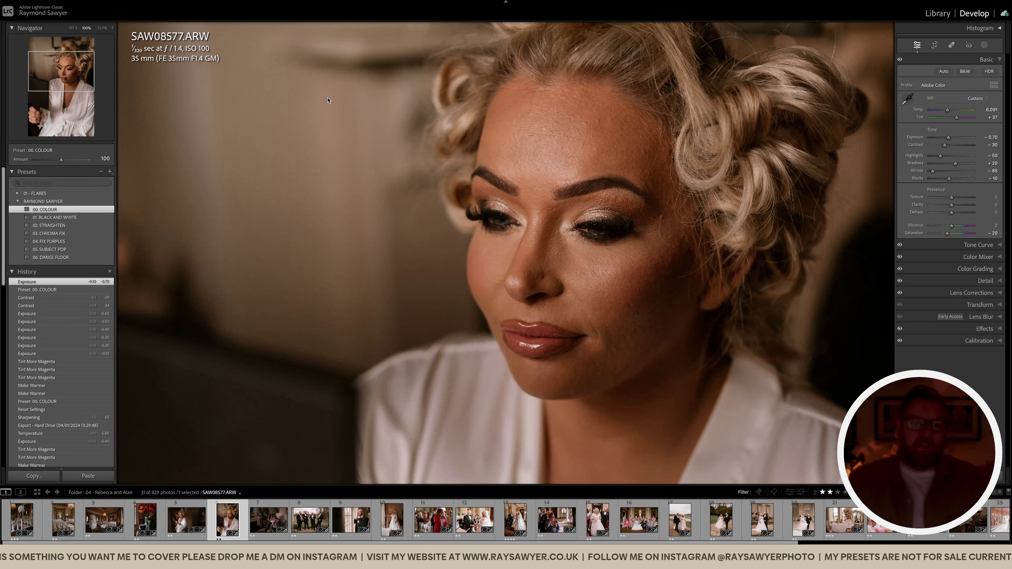
left_click_drag(388, 225, 530, 168)
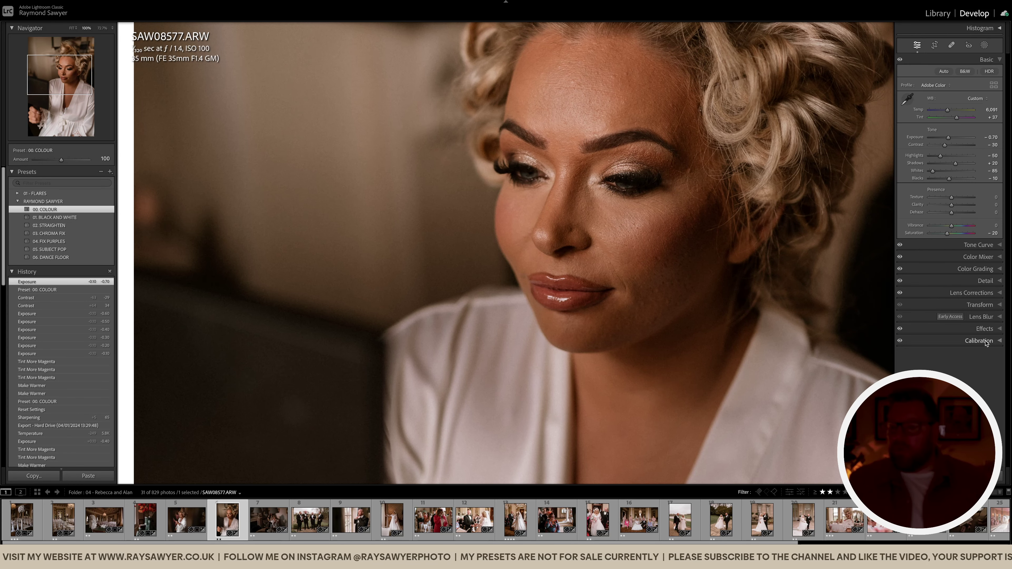
left_click(985, 281)
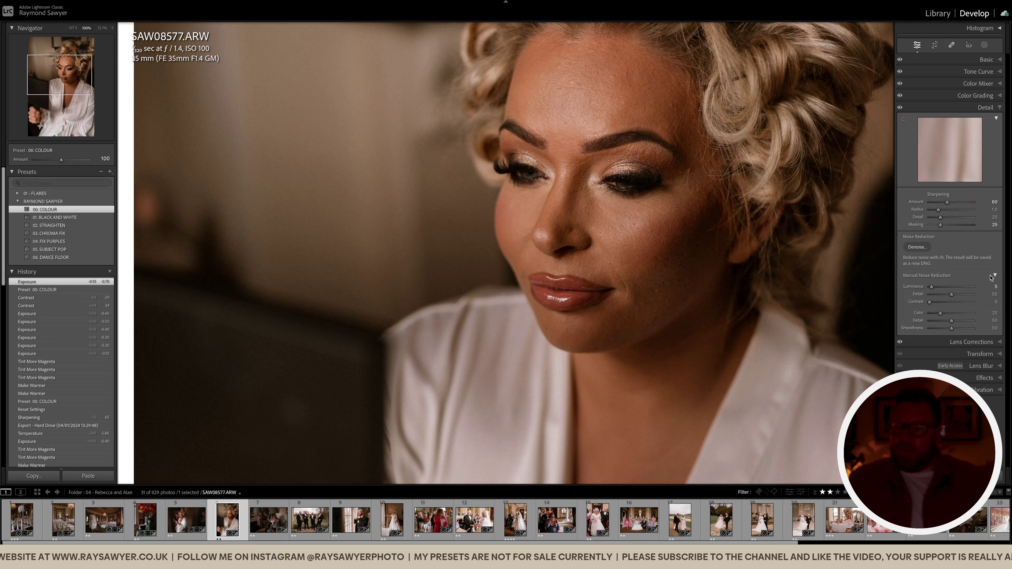
left_click(991, 383)
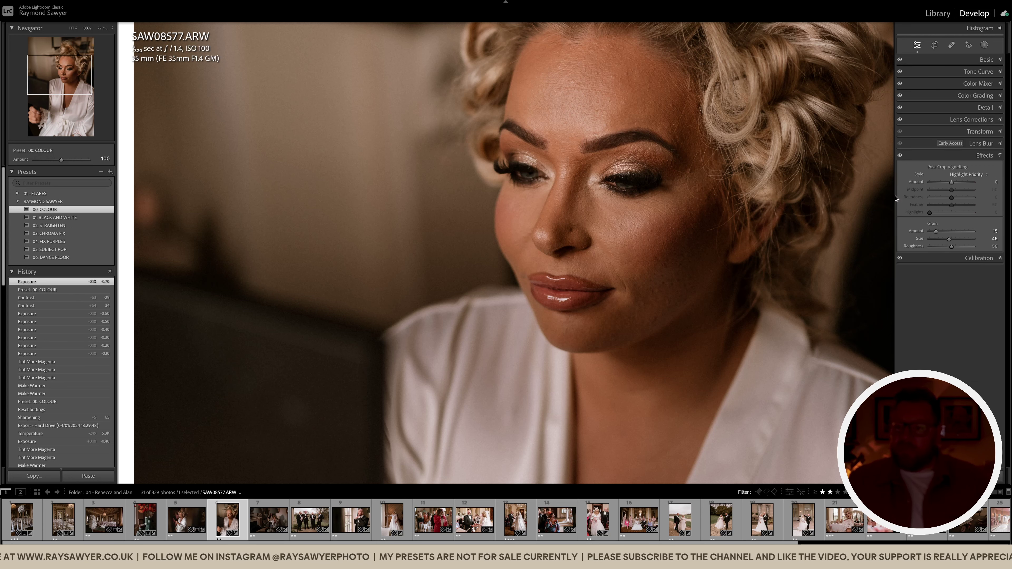
left_click(900, 156)
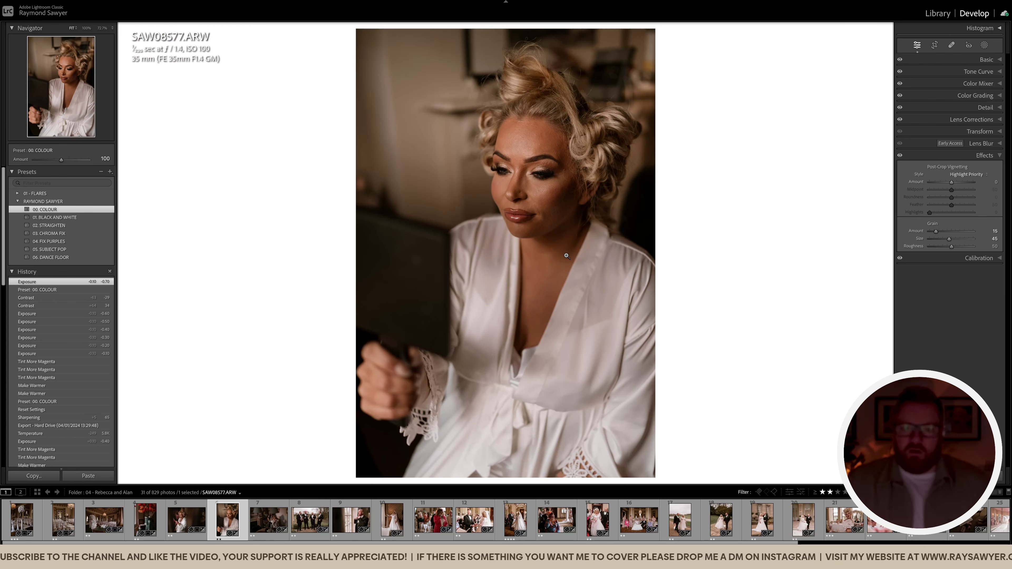
left_click(569, 257)
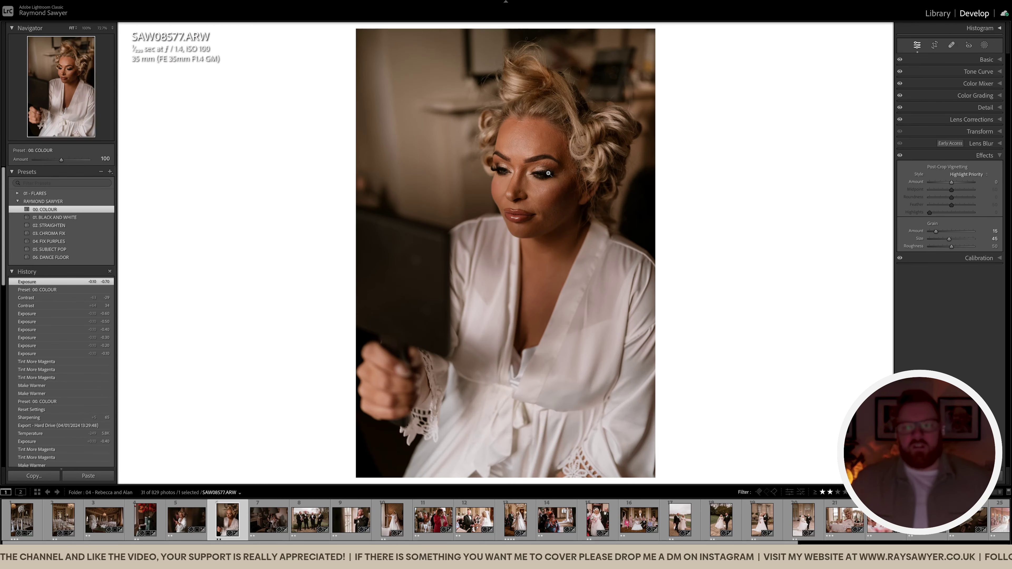
Crop the bride's portrait slightly tighter at its original aspect ratio and check the framing.
key("r")
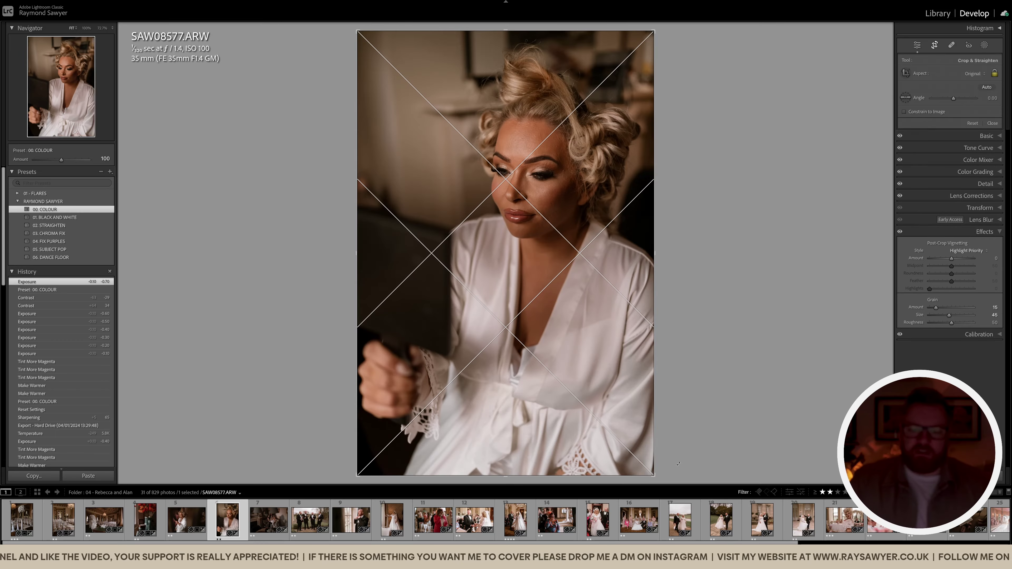
left_click_drag(654, 475, 650, 471)
key("r")
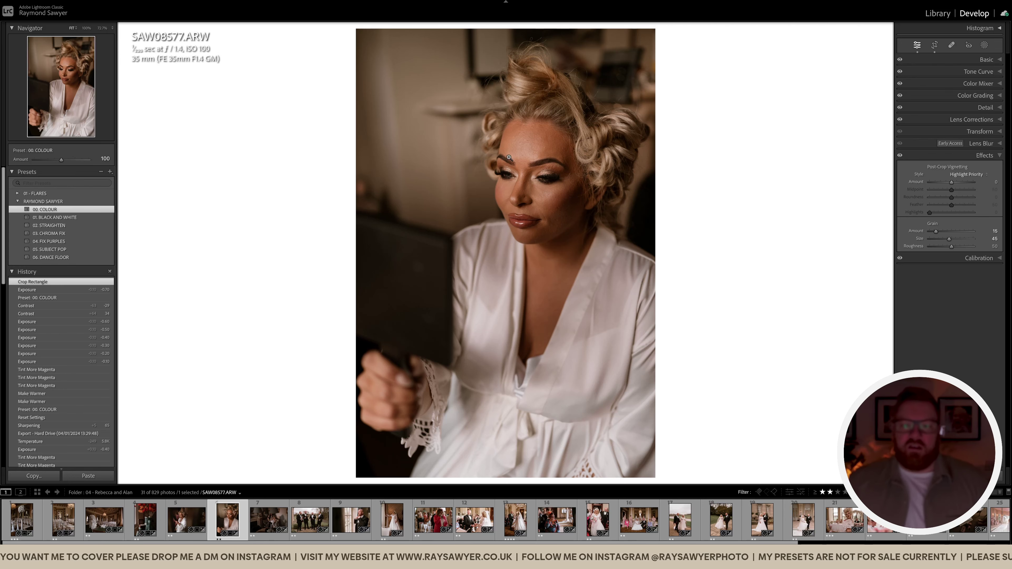
left_click(524, 183)
left_click(557, 195)
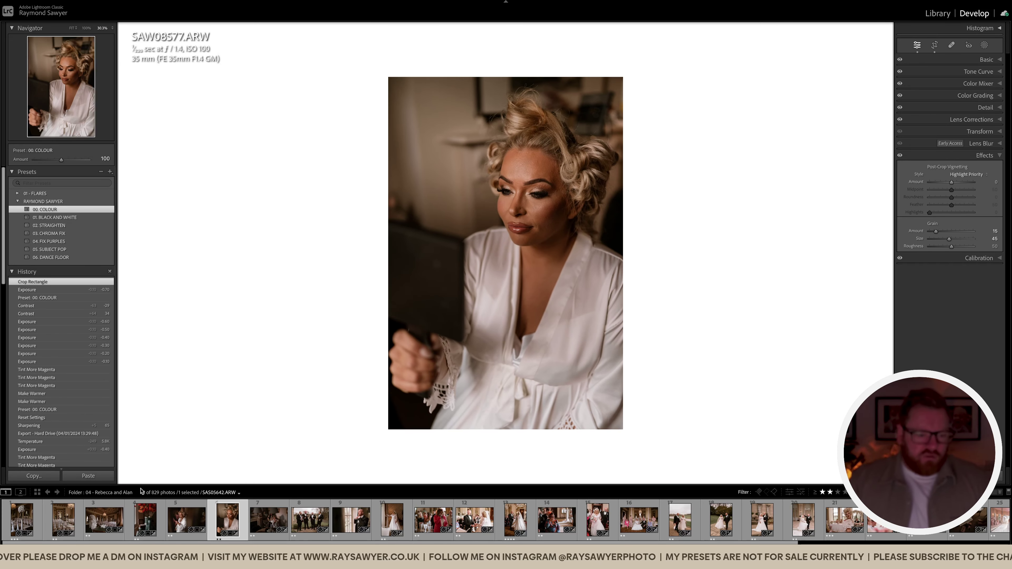
Add the photo just before the bride's portrait to the current selection.
left_click(180, 522, "super")
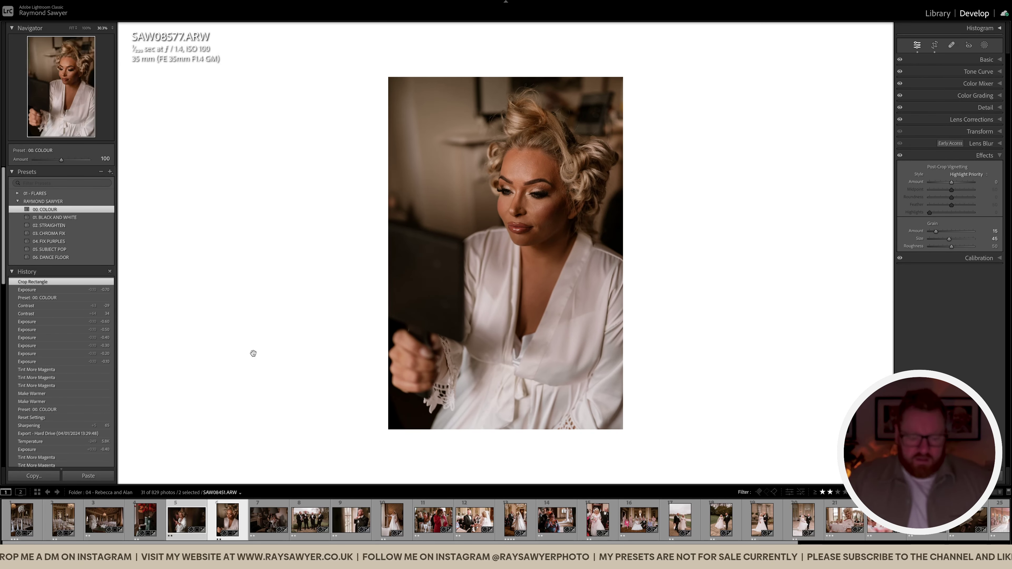
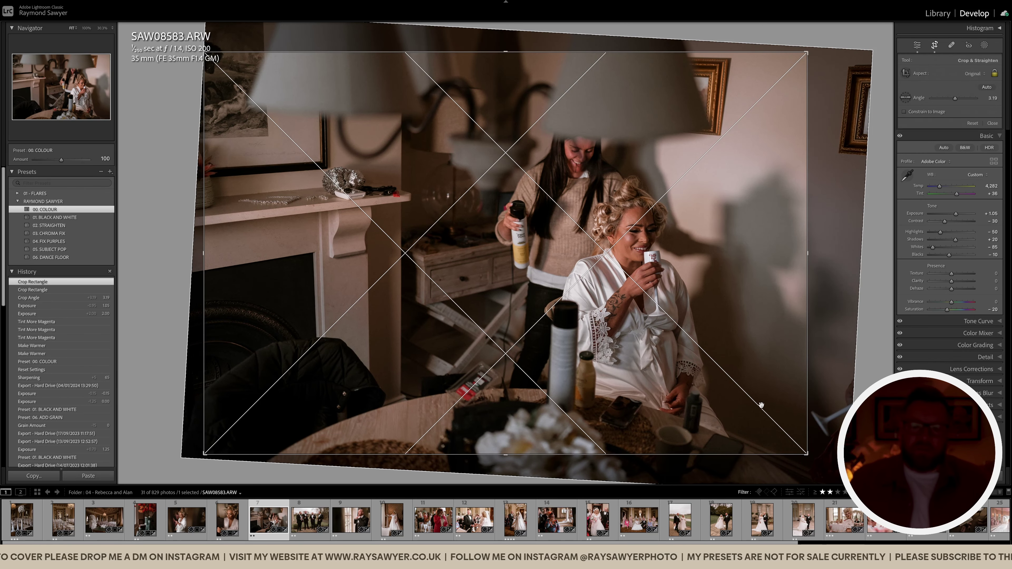
Apply the crop to the bride and hairdresser photo, warm its temperature to 4,482 and lower its exposure to +0.65.
key("Return")
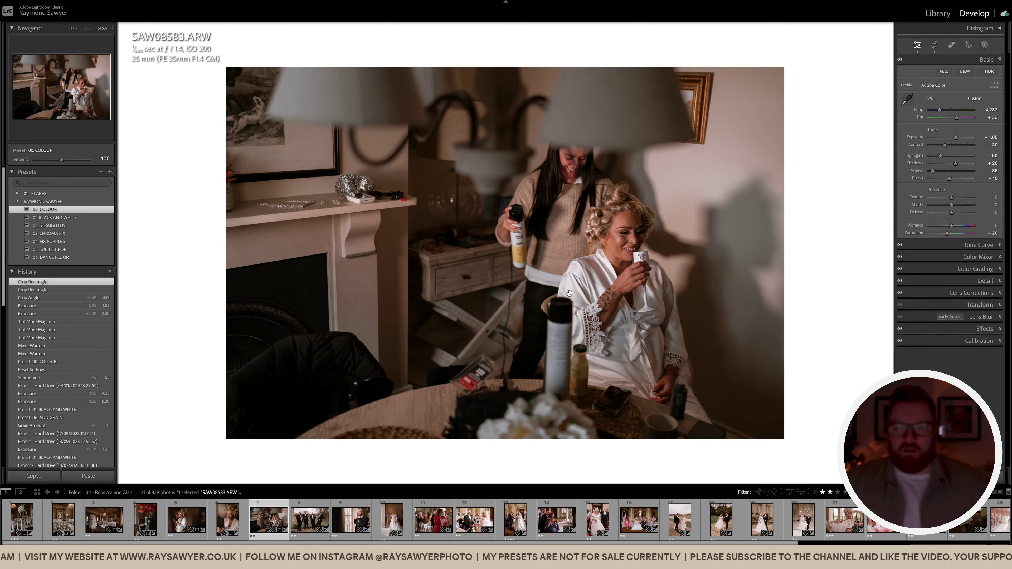
key("equal")
key("equal")
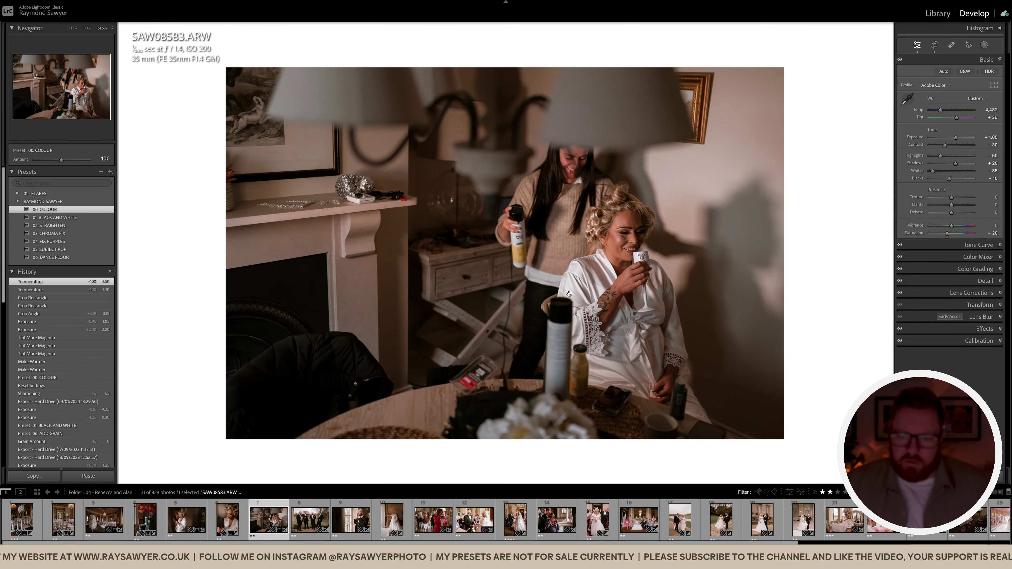
key("minus")
key("minus")
key("minus")
key("minus")
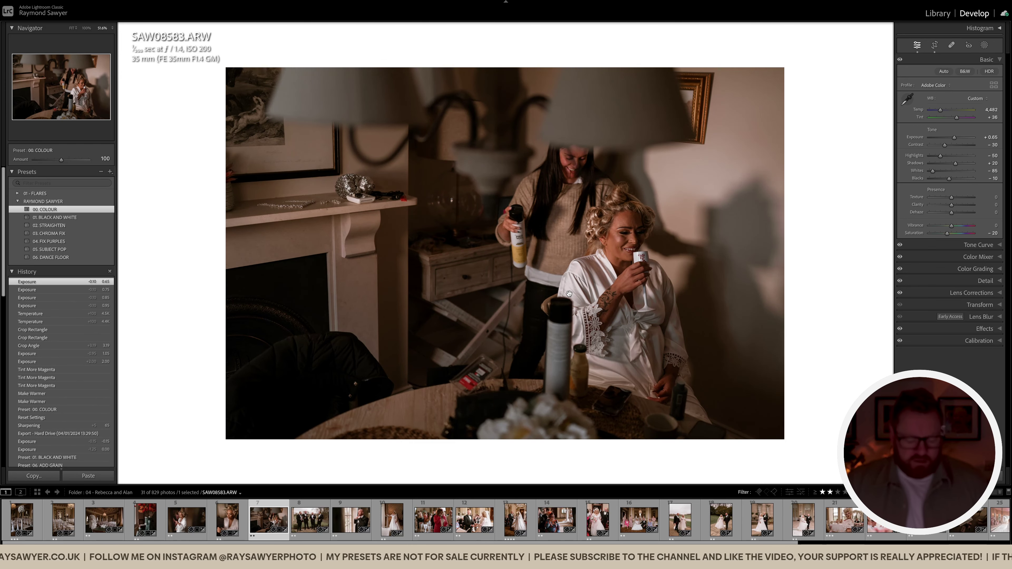
Add a subject mask with the Subject Pop settings, subtract the hairdresser as an entire person, and slightly raise the mask's exposure.
key("shift+w")
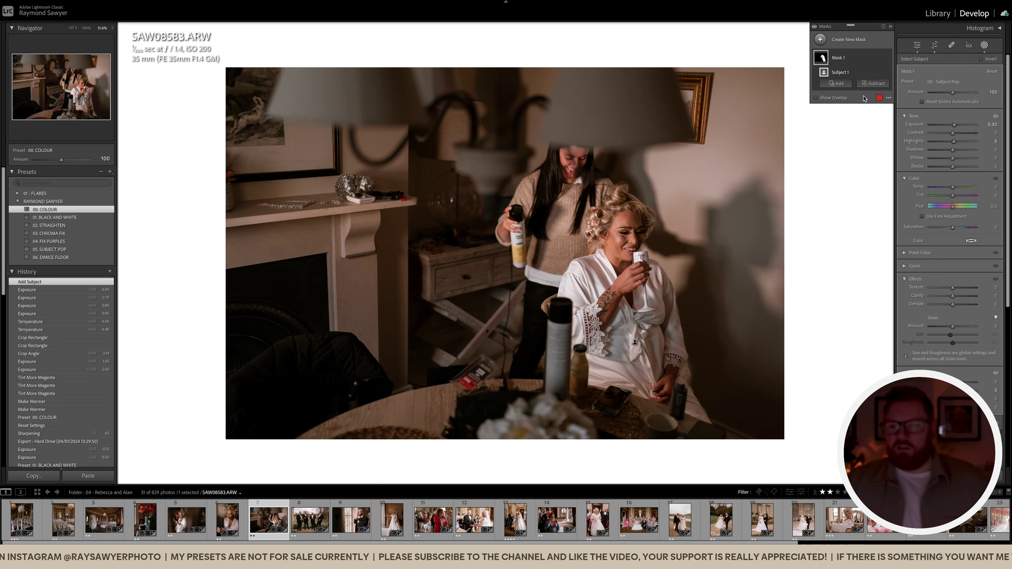
left_click(873, 83)
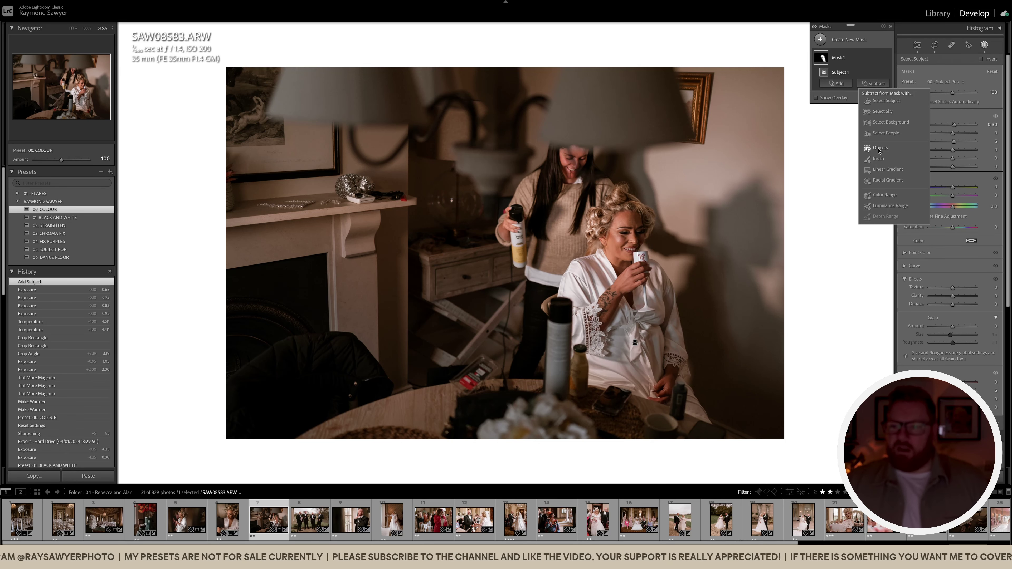
left_click(886, 135)
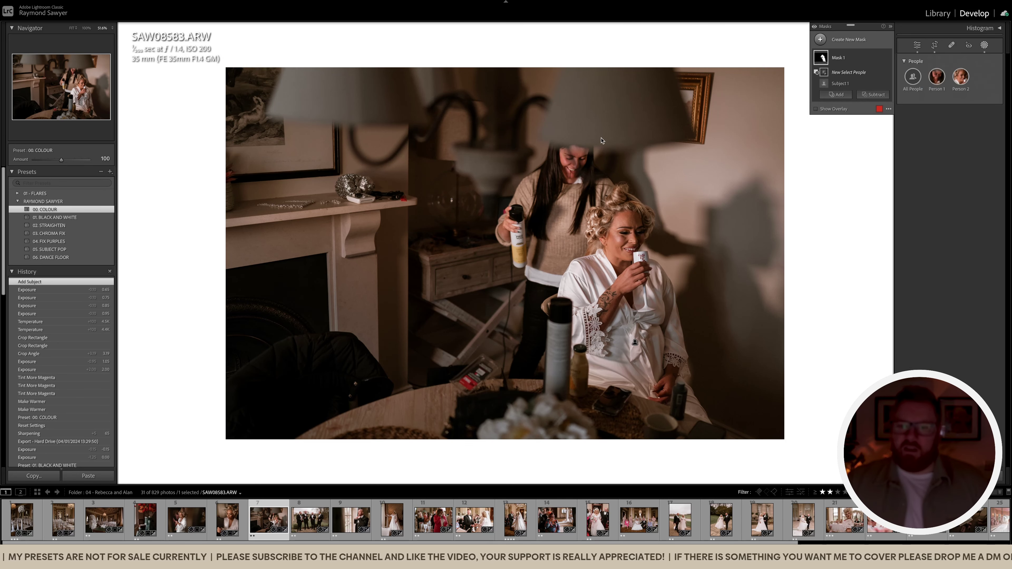
left_click(936, 78)
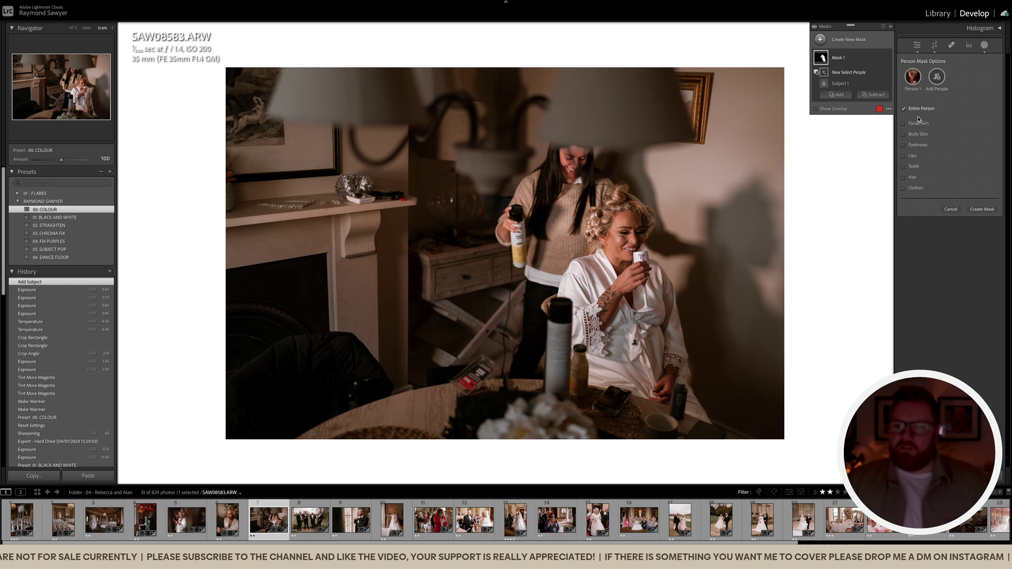
left_click(976, 208)
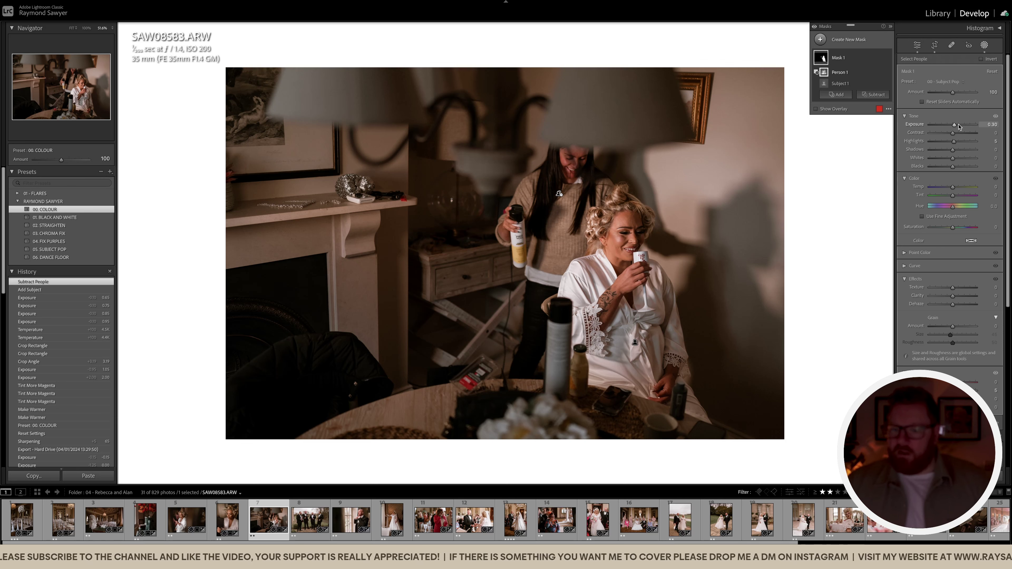
key("Up")
key("shift+w")
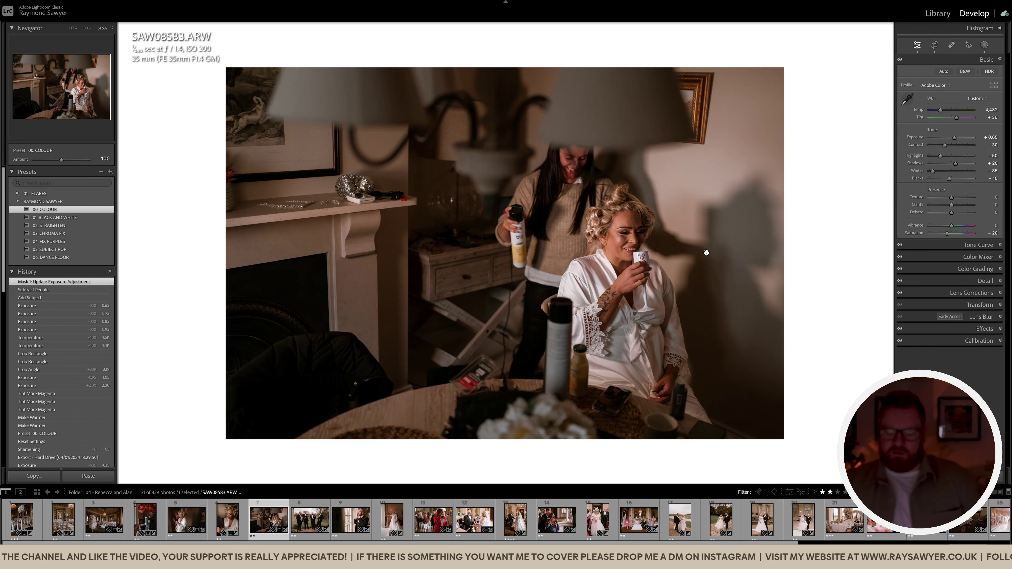
Lower the photo's overall exposure to +0.55 and compare the edit with the unedited version.
key("minus")
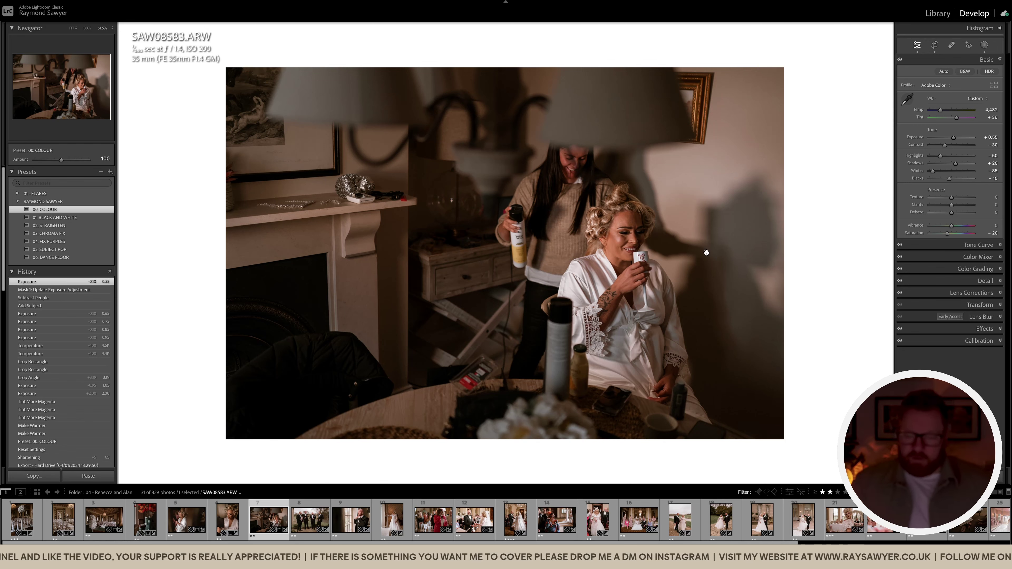
left_click(570, 248)
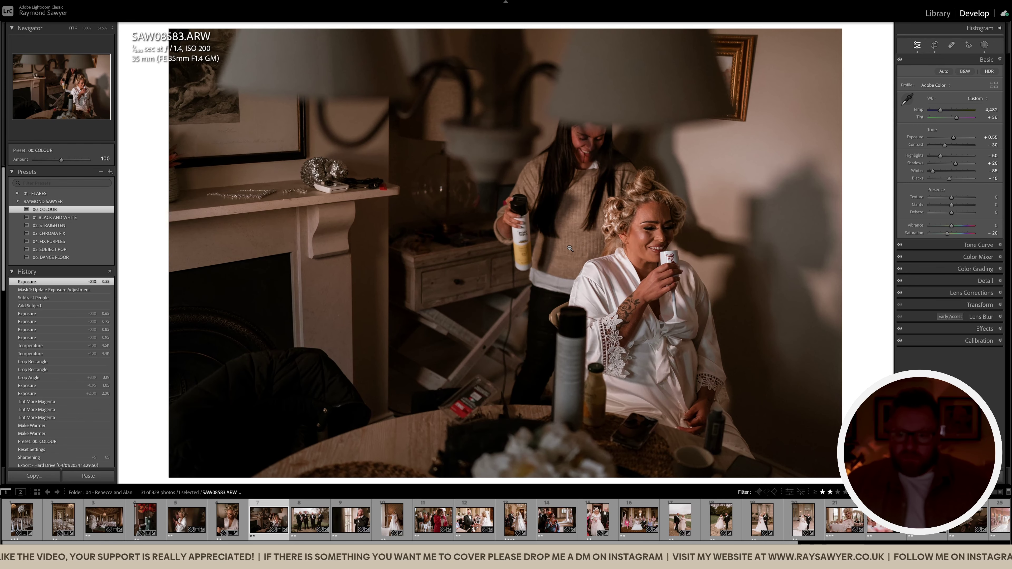
left_click(570, 249)
key("backslash")
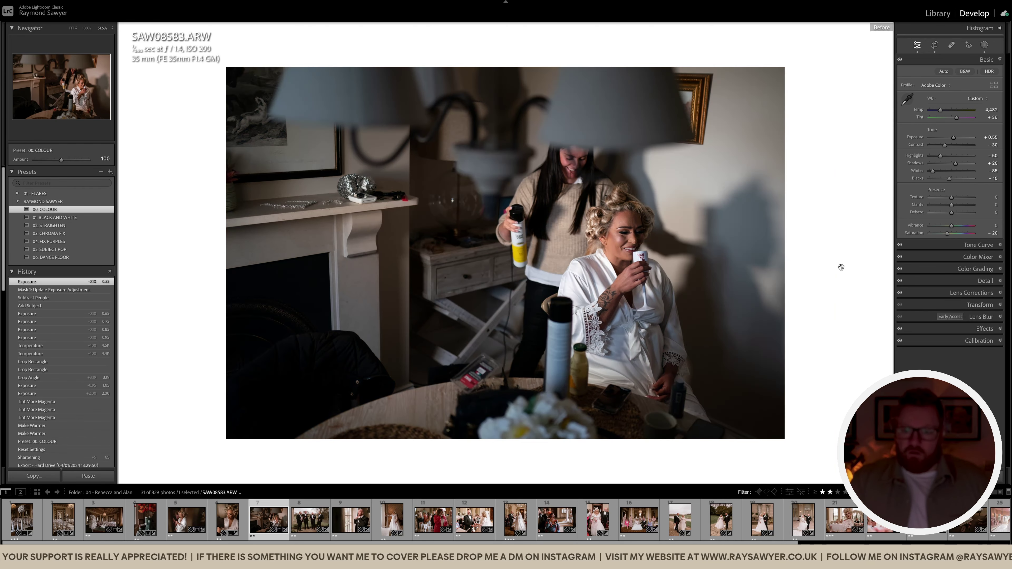
key("backslash")
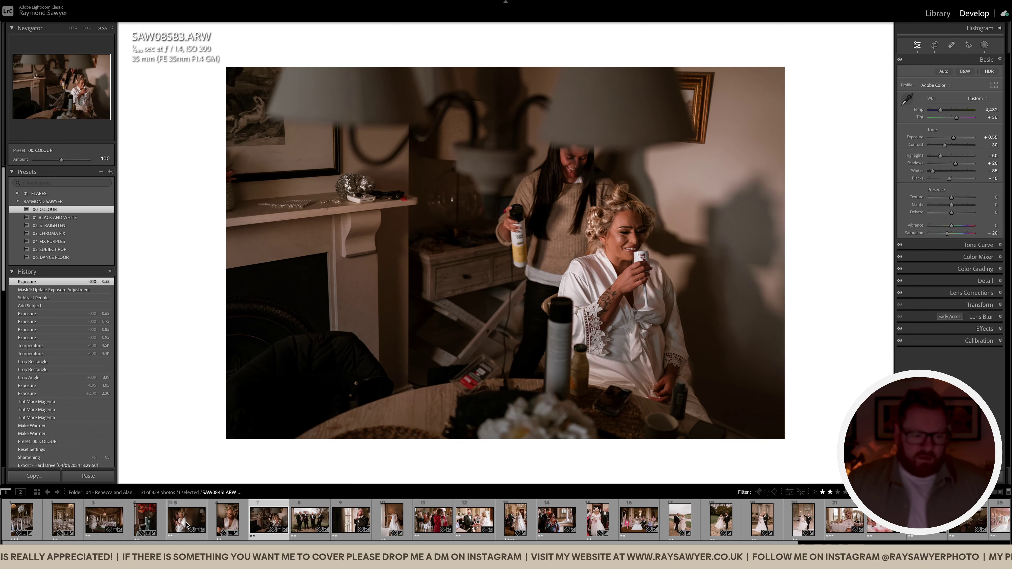
Select the first seven photos and review them together in Survey view, with and without the surrounding panels.
left_click(18, 525, "shift")
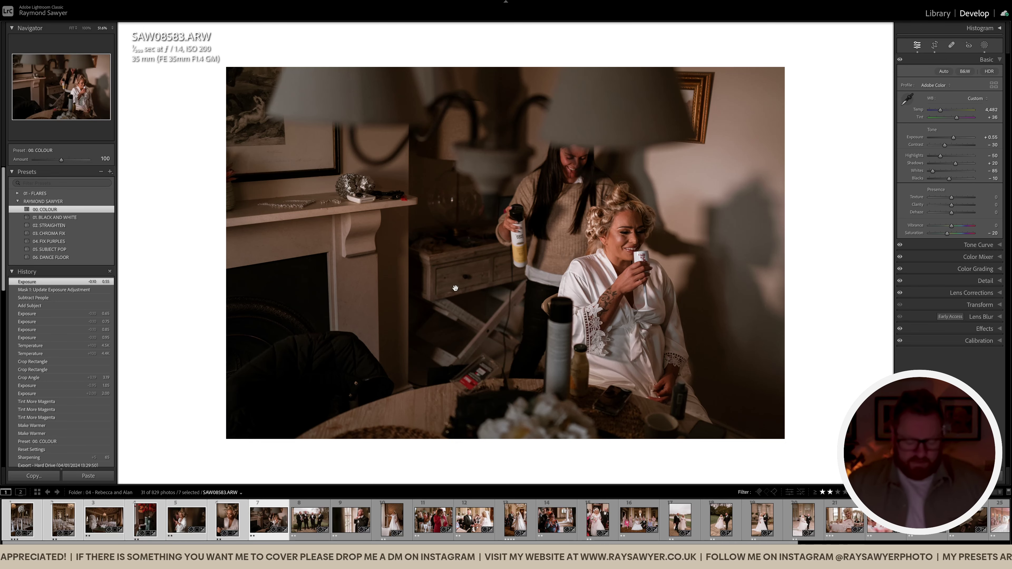
key("n")
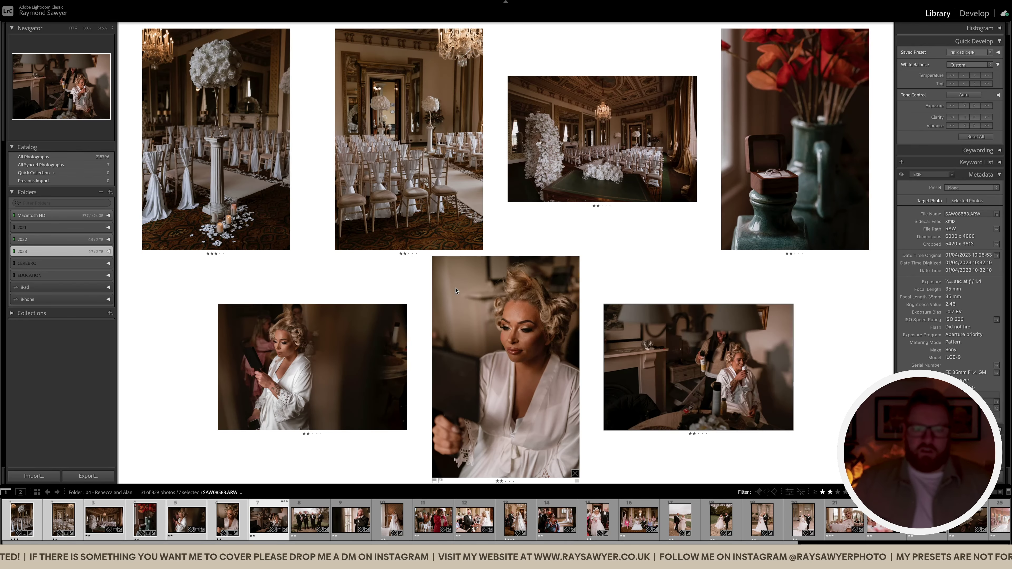
key("shift+Tab")
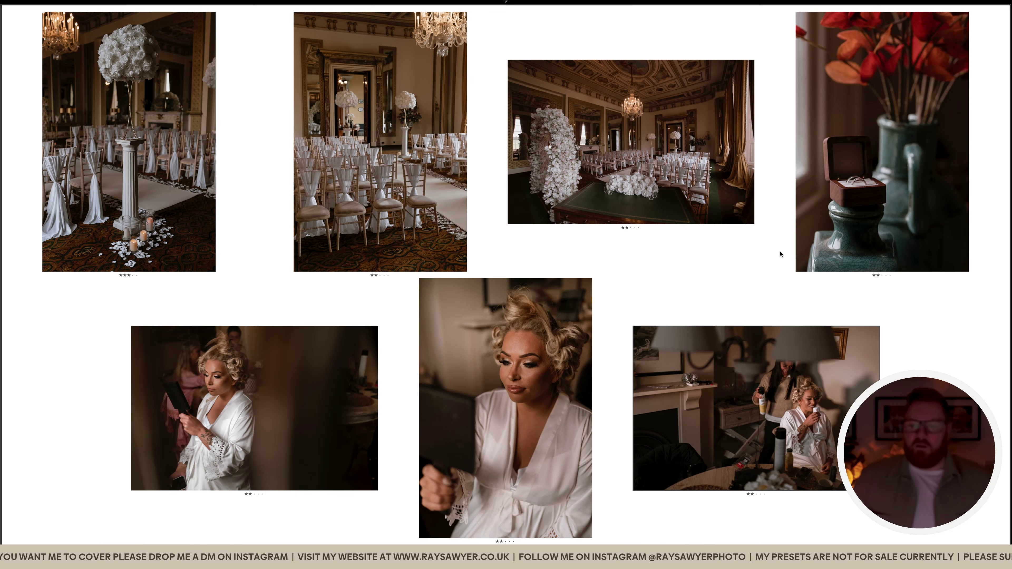
key("shift+Tab")
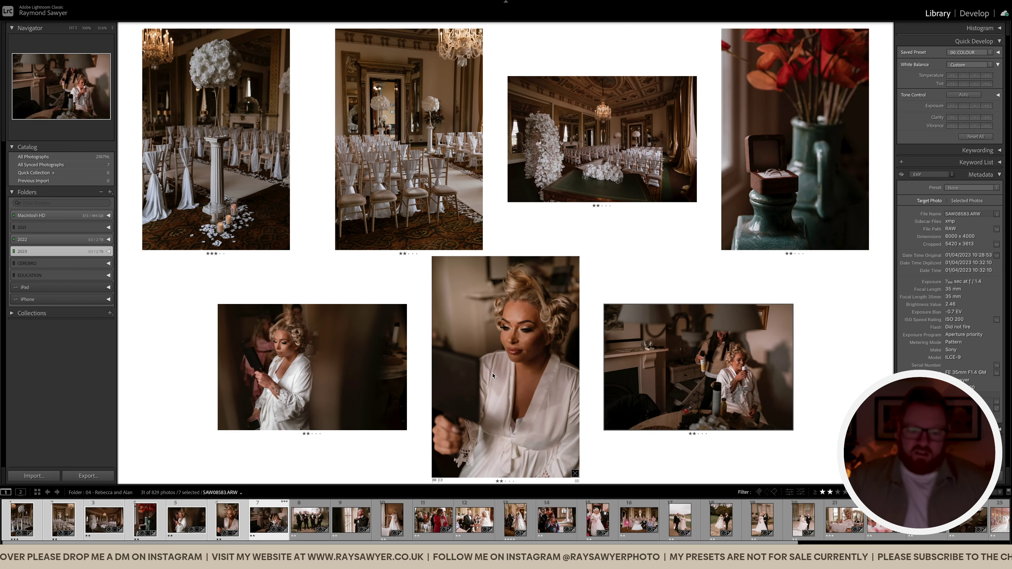
Open the photo of the four groomsmen with cigars in Develop and straighten its crop to an angle of 1.66.
left_click(310, 518)
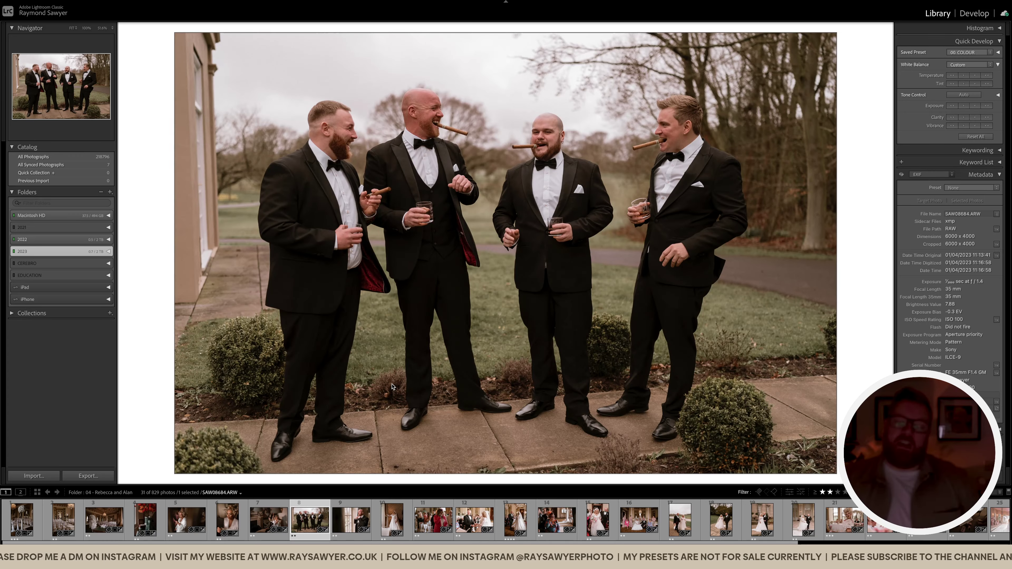
key("d")
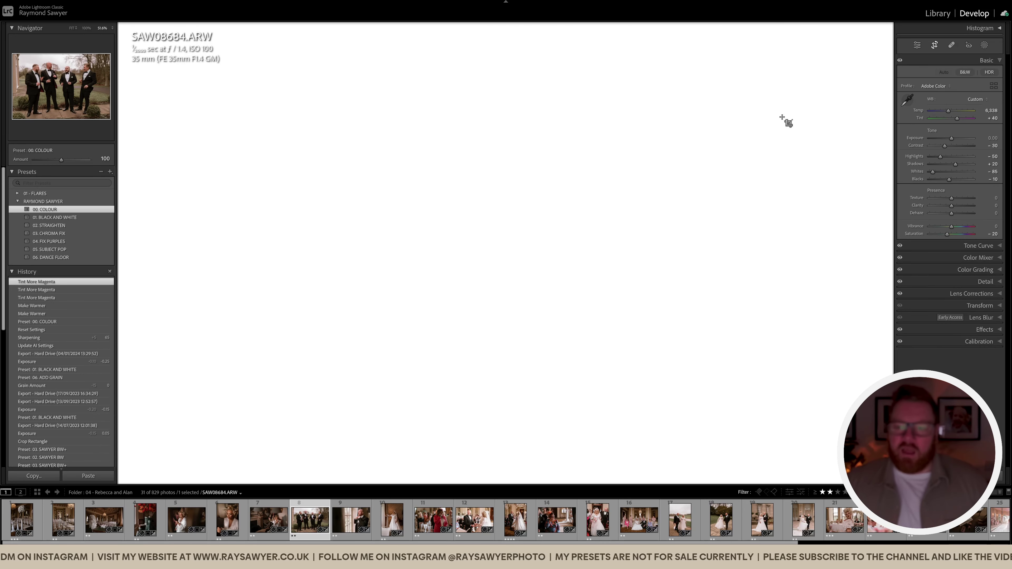
key("r")
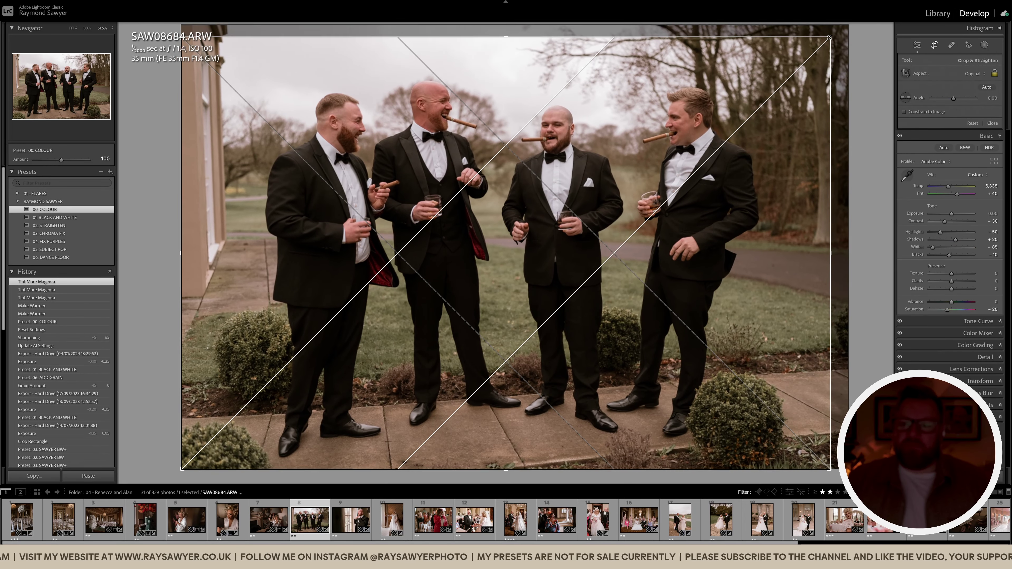
left_click_drag(830, 38, 830, 38)
left_click_drag(861, 87, 863, 102)
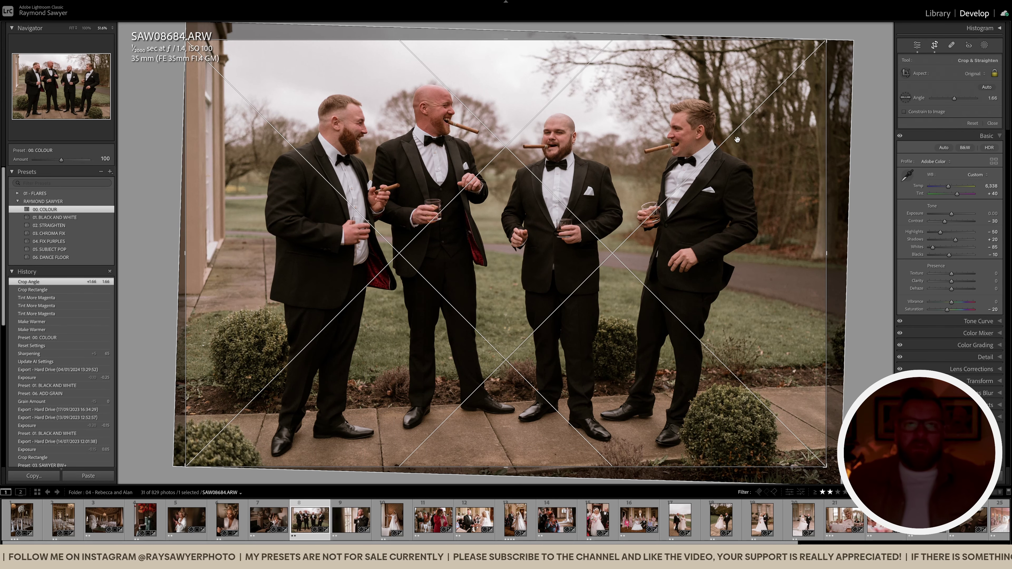
Tighten and reposition the groomsmen photo's crop at its original aspect ratio, refining the angle to 1.68.
left_click_drag(827, 41, 816, 47)
left_click_drag(634, 240, 634, 237)
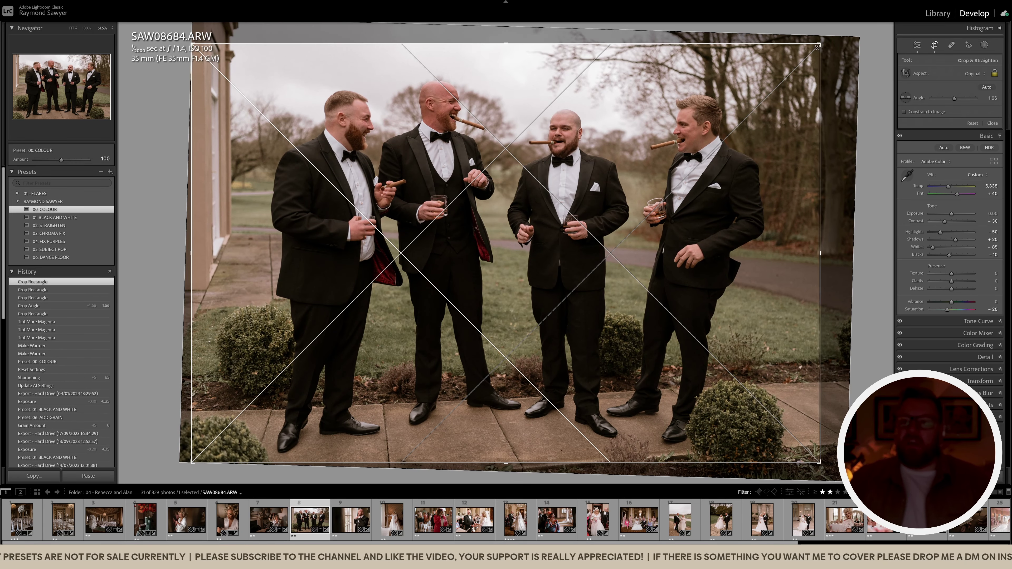
left_click_drag(819, 46, 821, 46)
left_click_drag(838, 137, 838, 138)
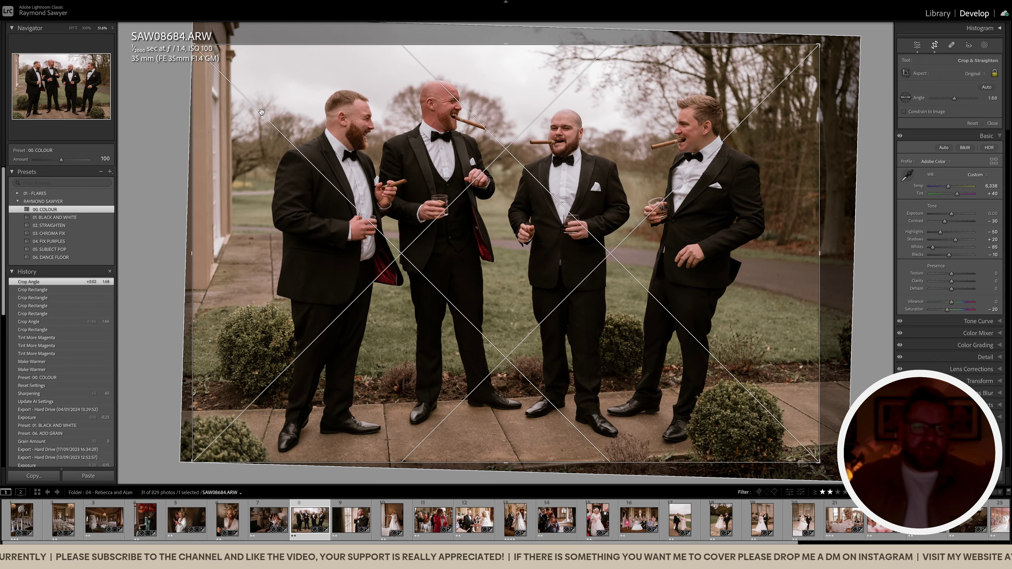
left_click_drag(592, 197, 589, 198)
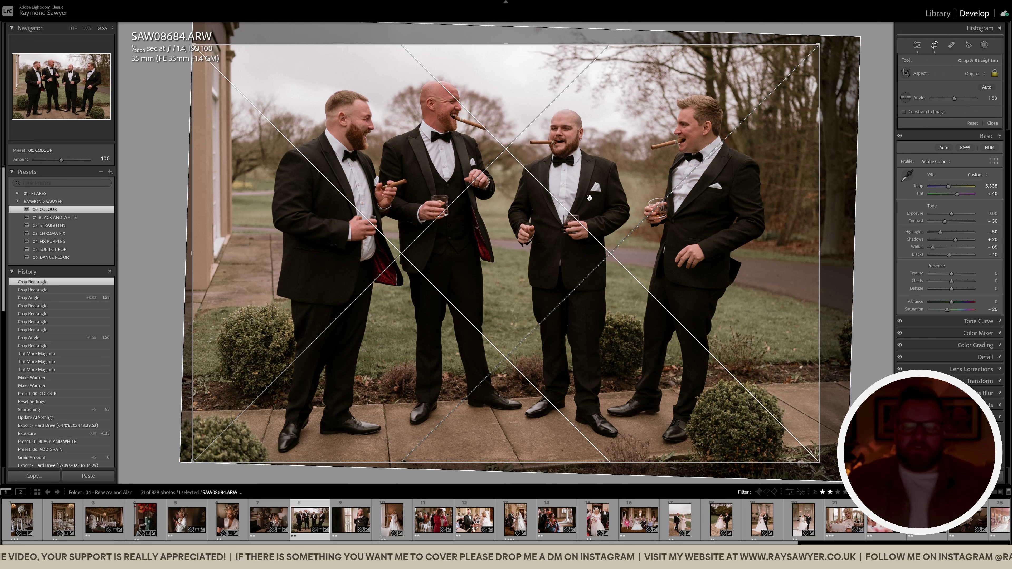
Apply the groomsmen crop and set the temperature to 6,738, tint to +37 and exposure to -0.10.
left_click(494, 224)
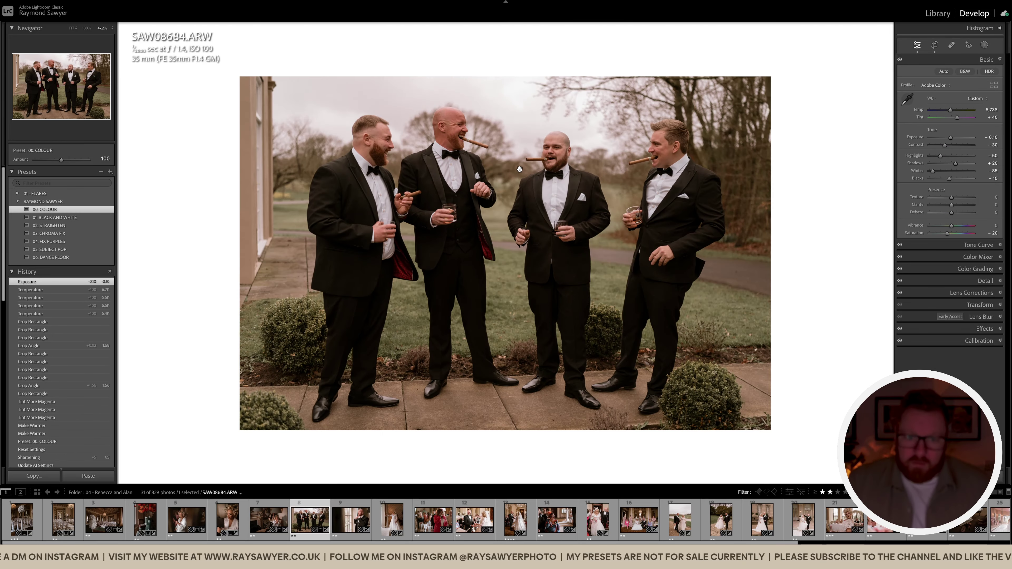
key("minus")
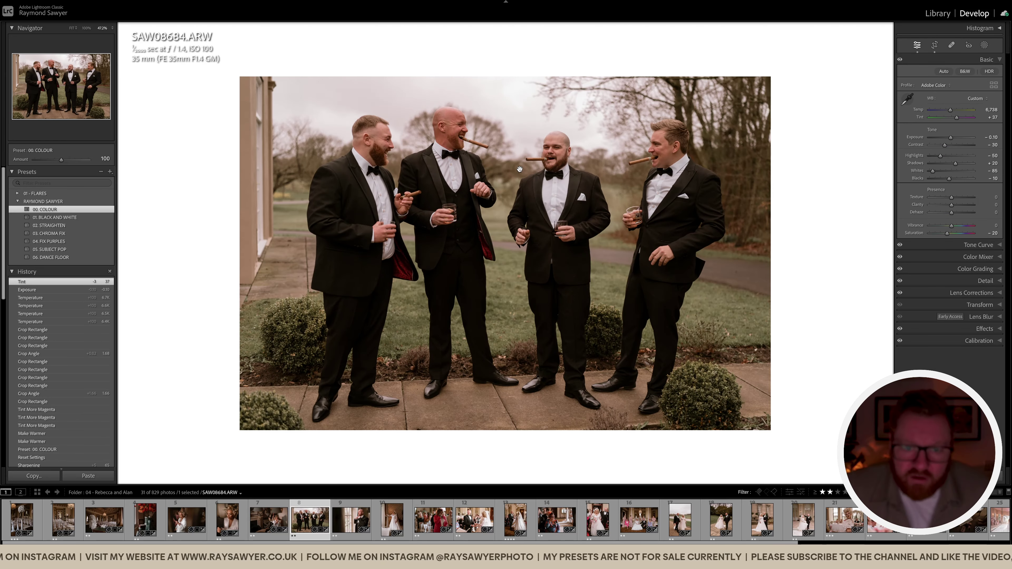
Inspect the branches against the sky up close and apply the 03. CHROMA FIX preset.
left_click(580, 103)
left_click(616, 64)
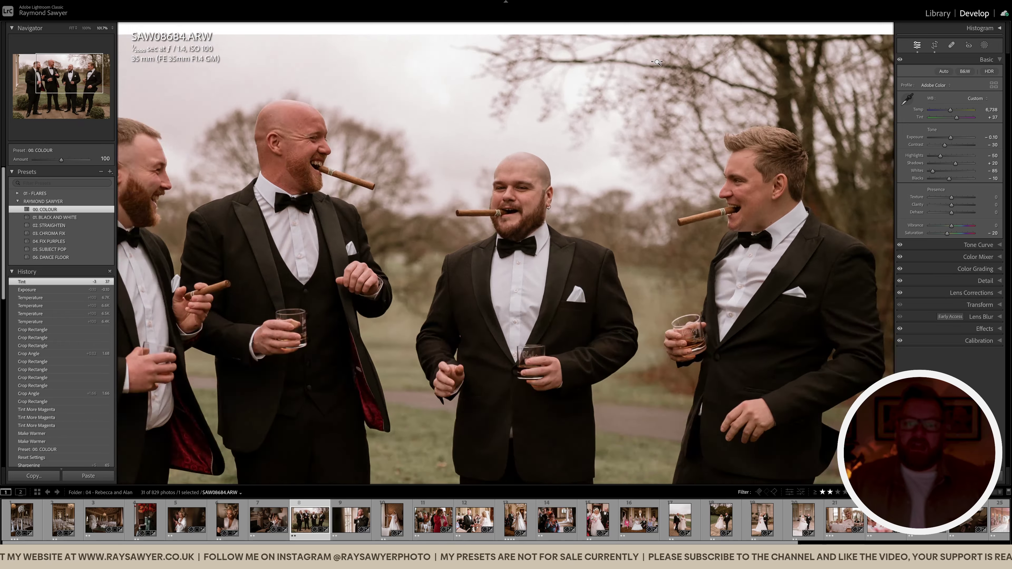
left_click_drag(605, 126, 591, 173)
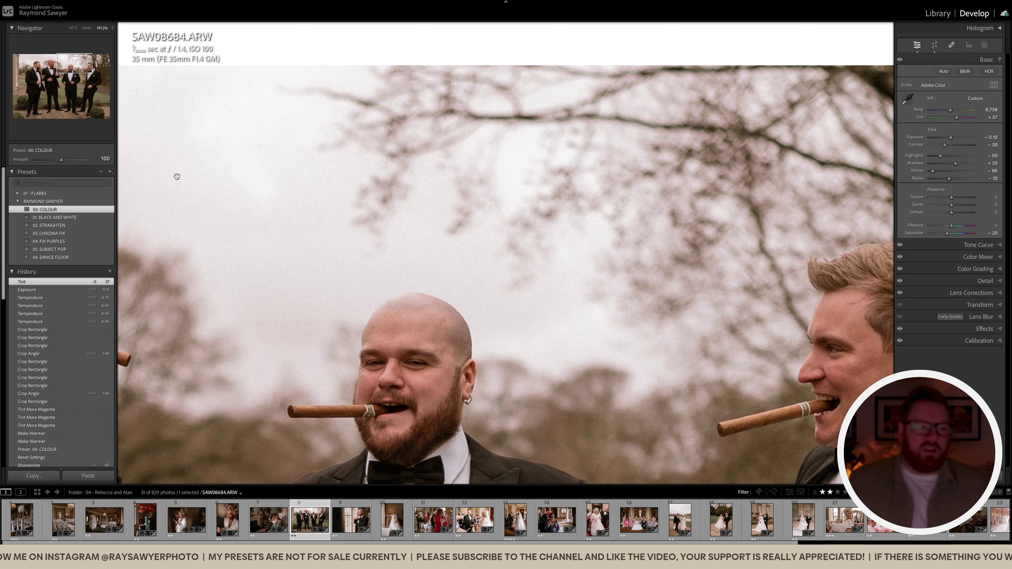
left_click(107, 235)
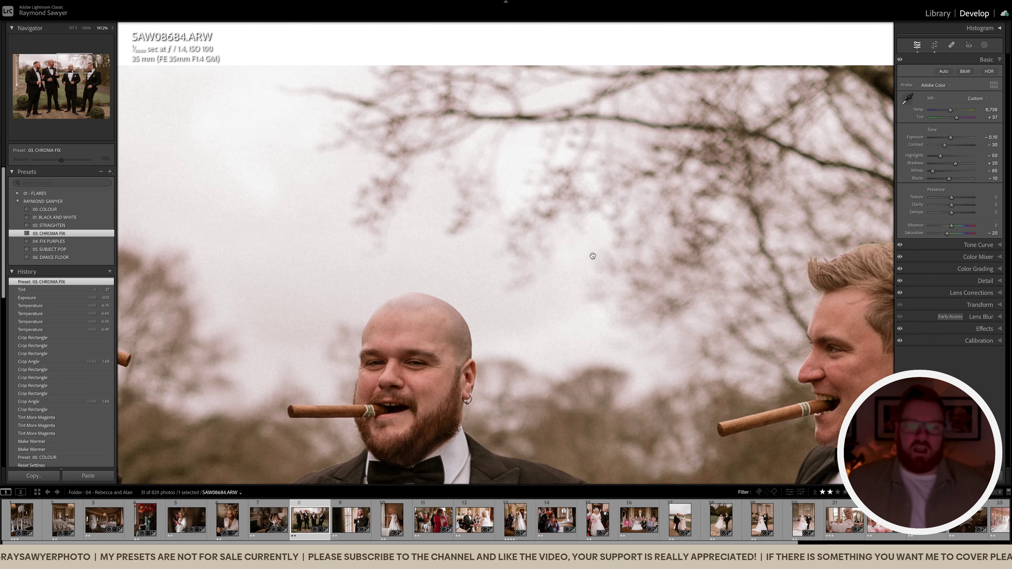
Review the manual defringe settings, compare the branches with and without lens corrections, and return to the whole groomsmen photo.
left_click(970, 294)
left_click(899, 119)
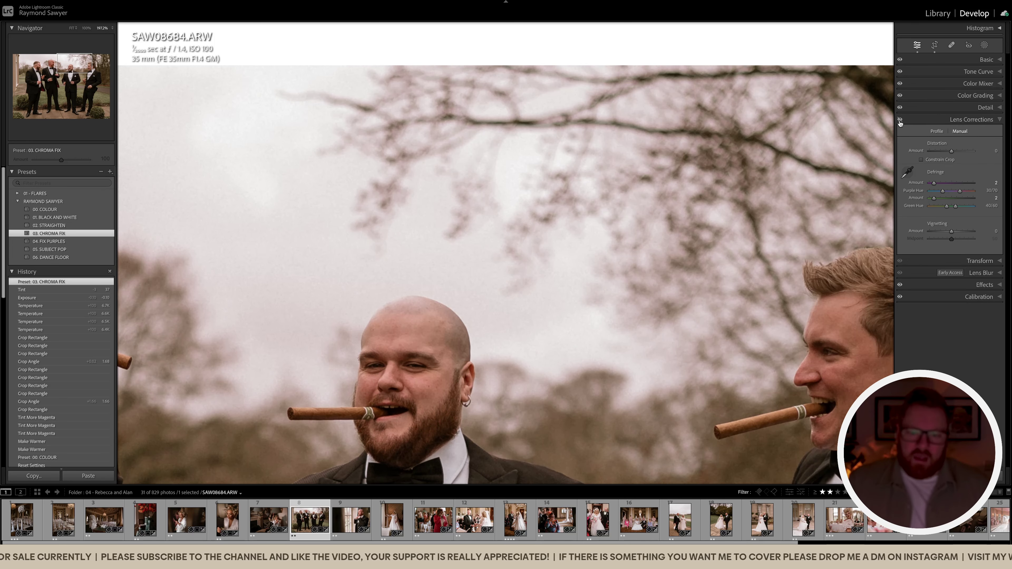
left_click(900, 121)
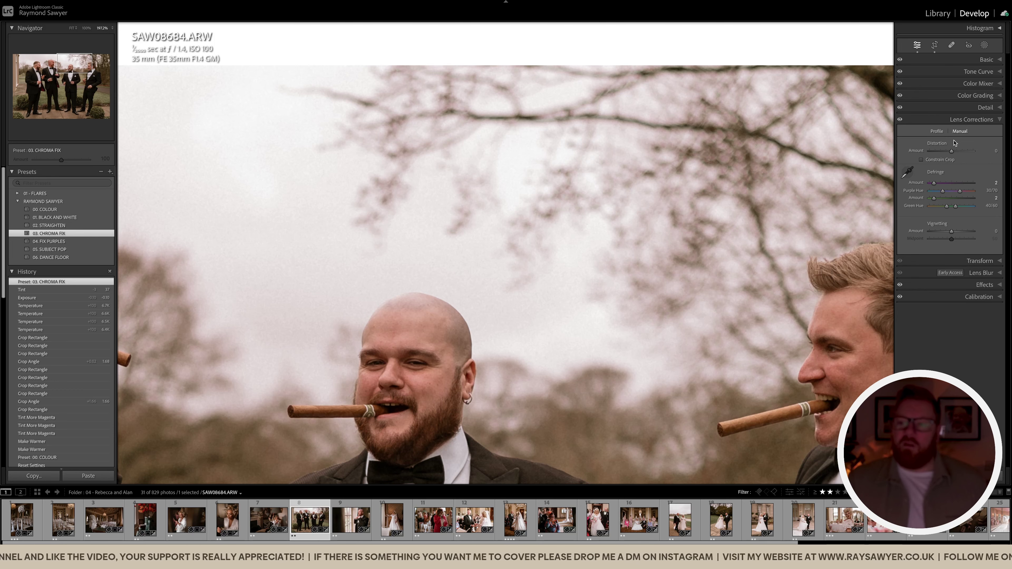
left_click(971, 119)
left_click(987, 60)
left_click(534, 228)
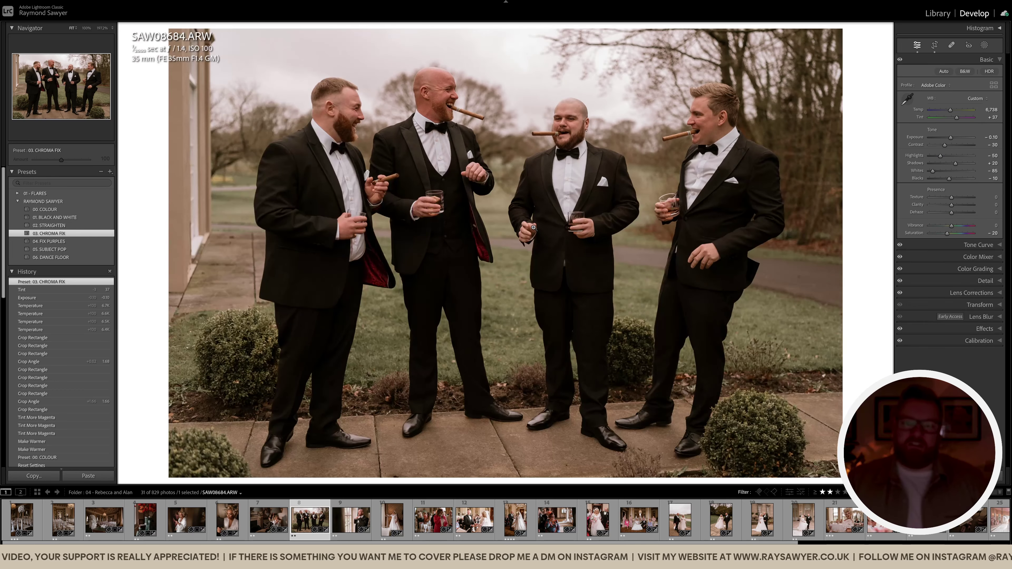
left_click_drag(533, 229, 520, 232)
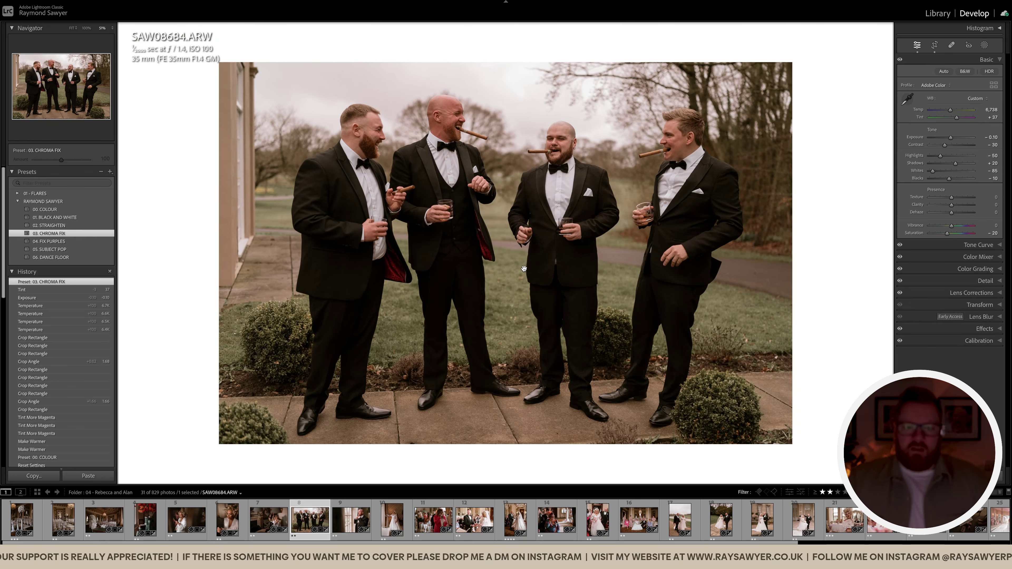
Go to the next photo, of the groom adjusting his collar by the window, and lower its exposure to -0.20.
key("Right")
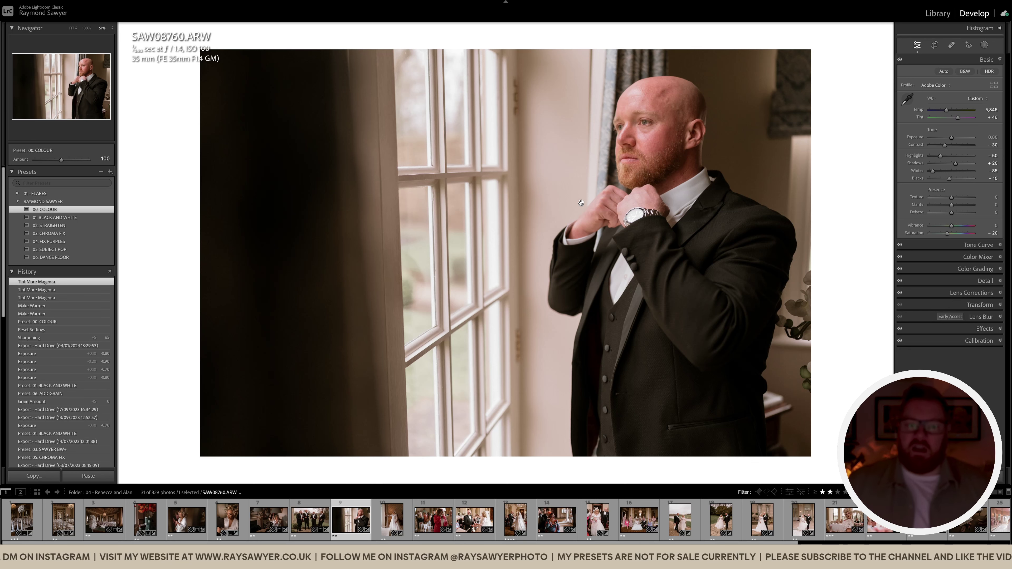
key("minus")
key("minus")
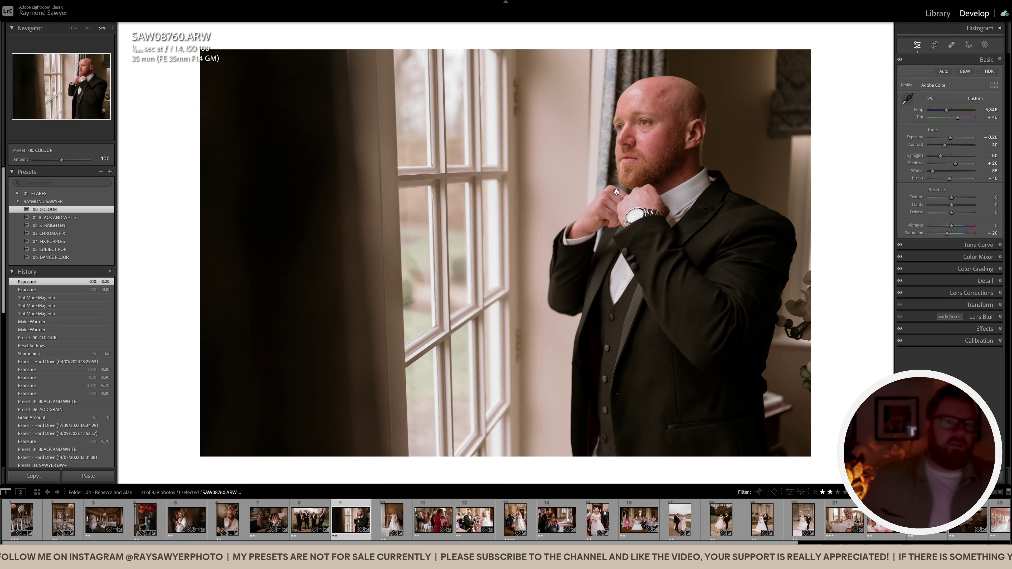
Lower the groom photo's exposure to -0.40 and crop it tighter from the dark curtain side.
key("minus")
key("minus")
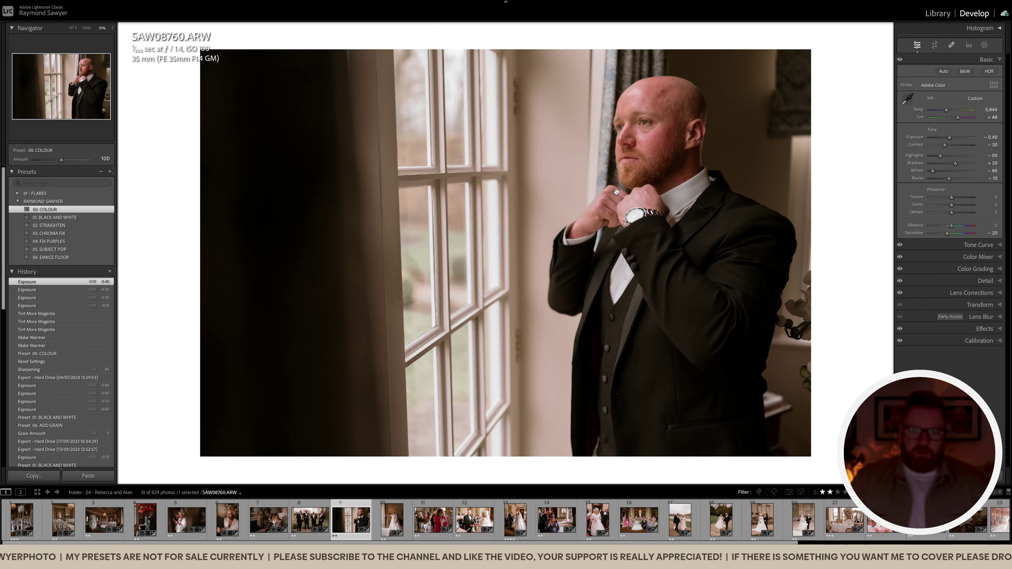
left_click(733, 189)
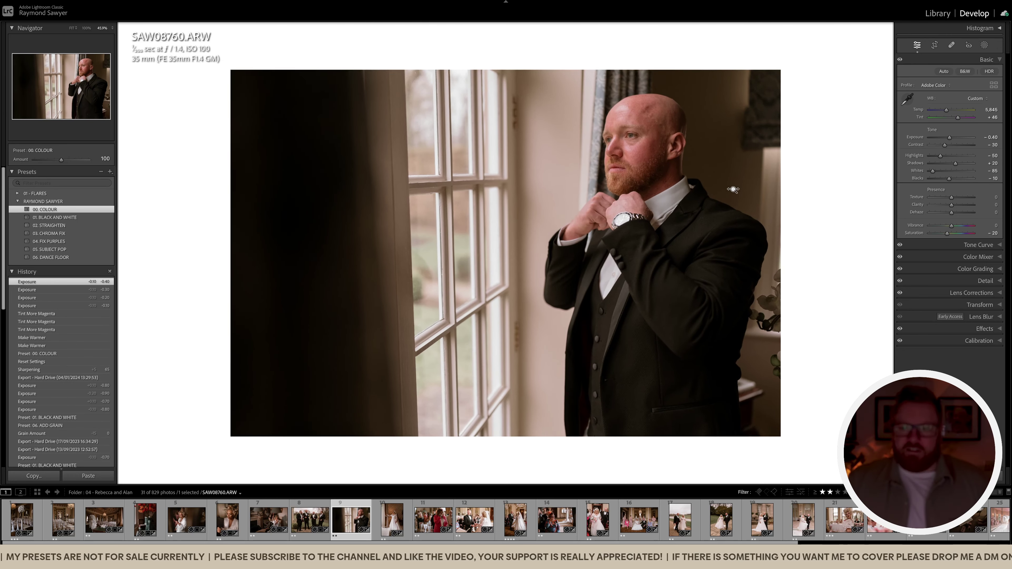
key("r")
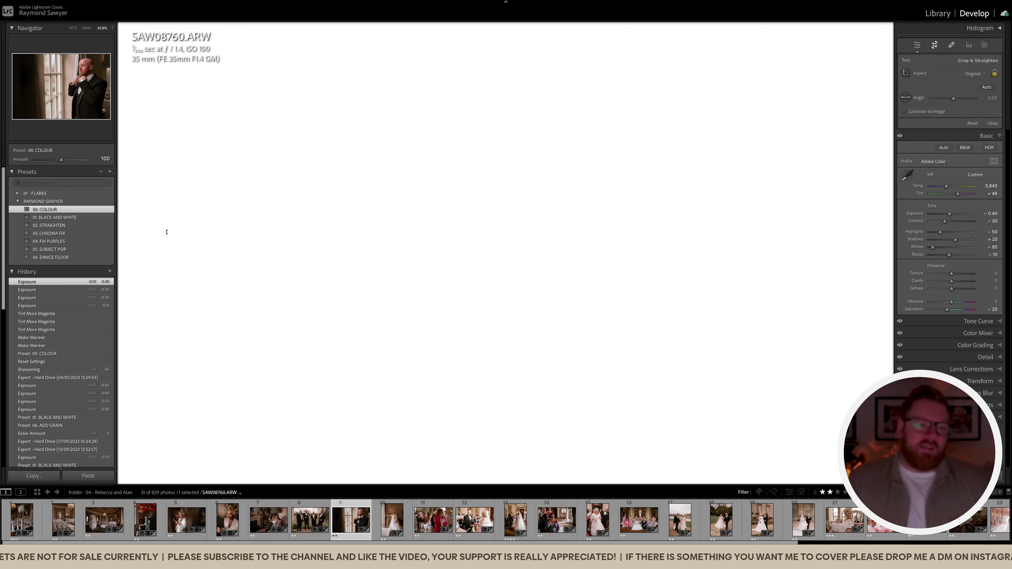
left_click_drag(173, 234, 223, 239)
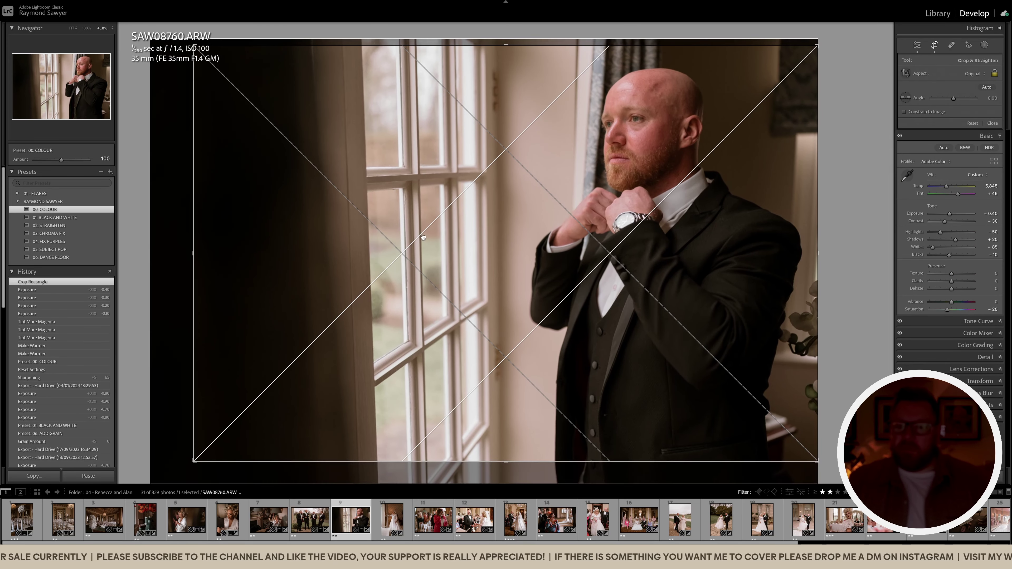
key("r")
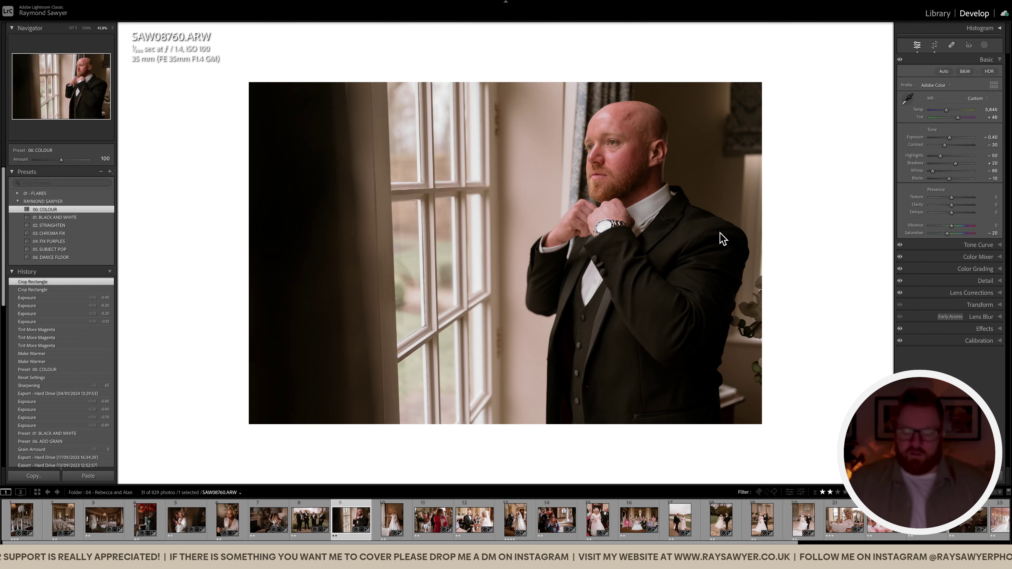
Set the groom photo's temperature to 6,145 and exposure to -0.90, and check the result up close.
key("minus")
key("comma")
key("comma")
key("equal")
key("equal")
key("equal")
key("period")
key("period")
key("minus")
key("minus")
key("minus")
key("minus")
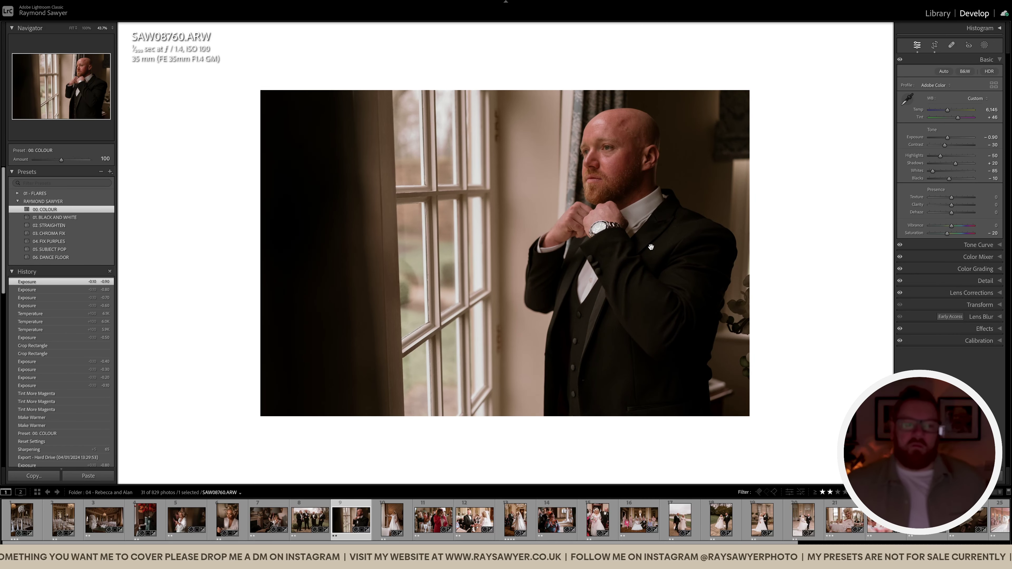
left_click(274, 298)
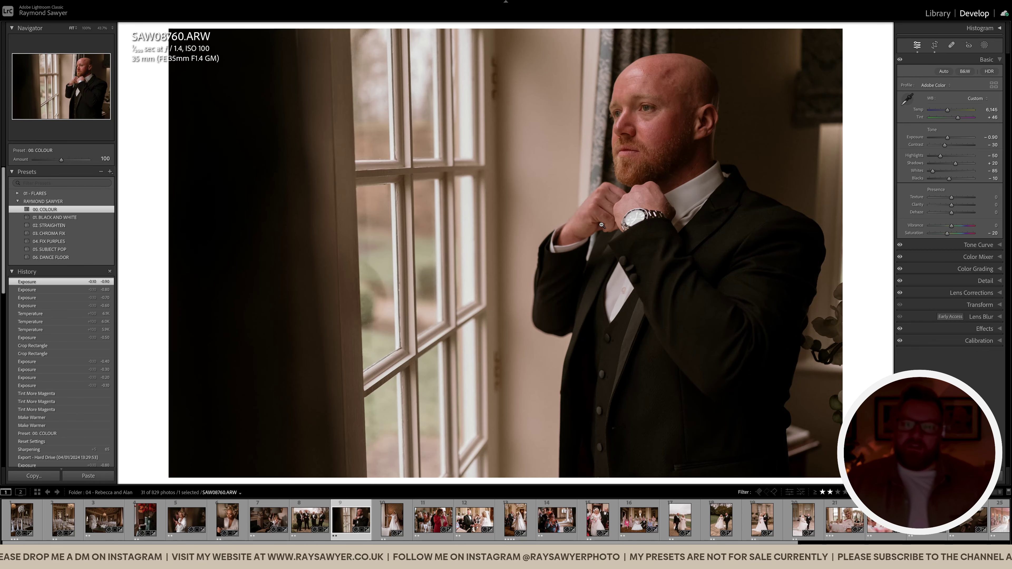
left_click(602, 225)
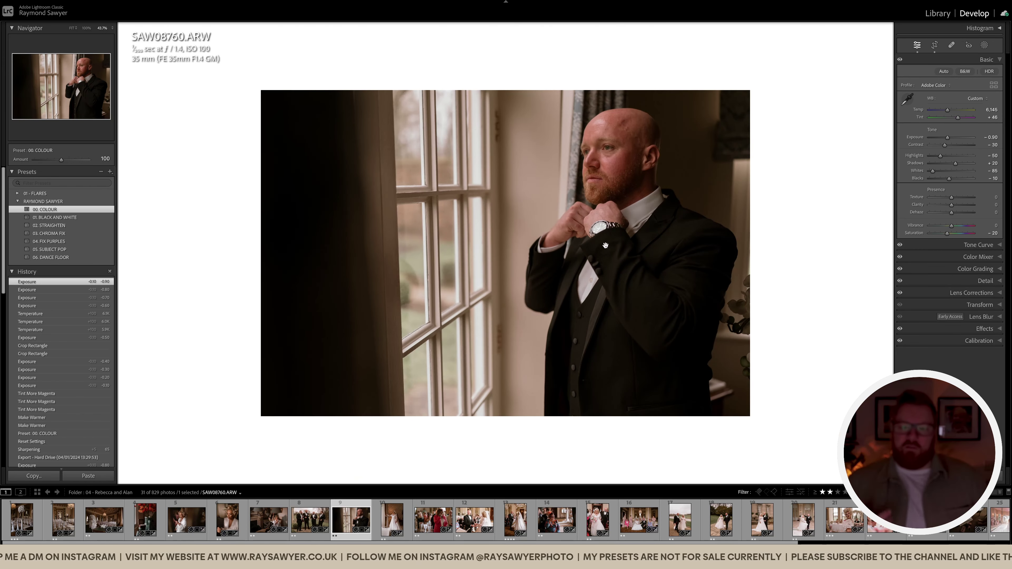
Go to the next photo, of the bride at the window, and crop it tighter around her.
key("Right")
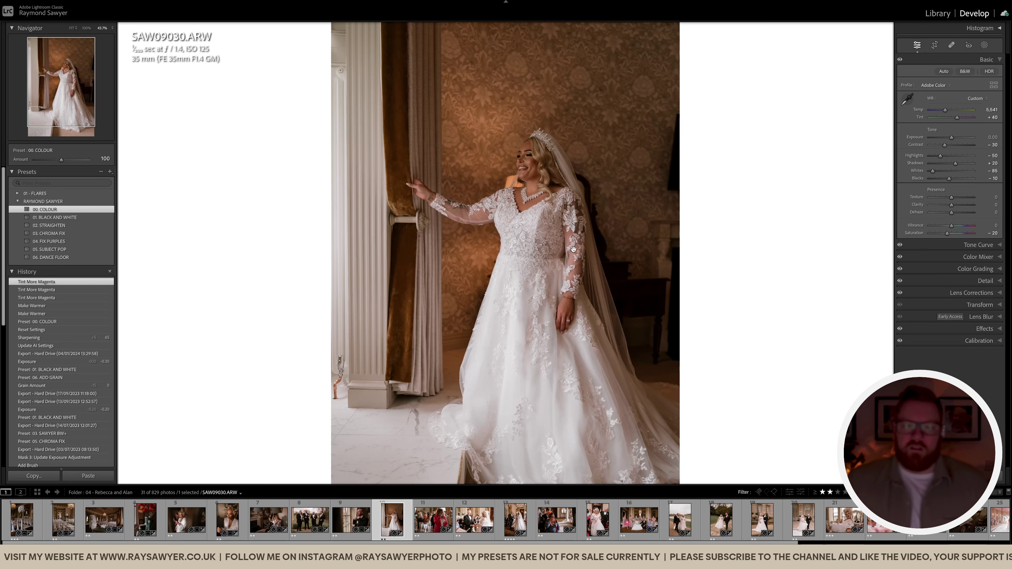
left_click(559, 205)
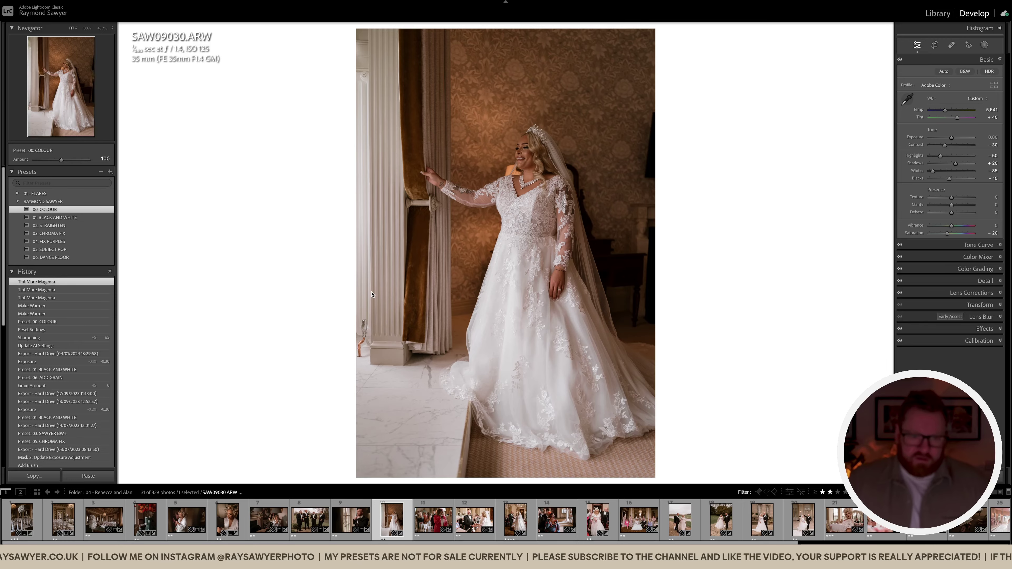
key("r")
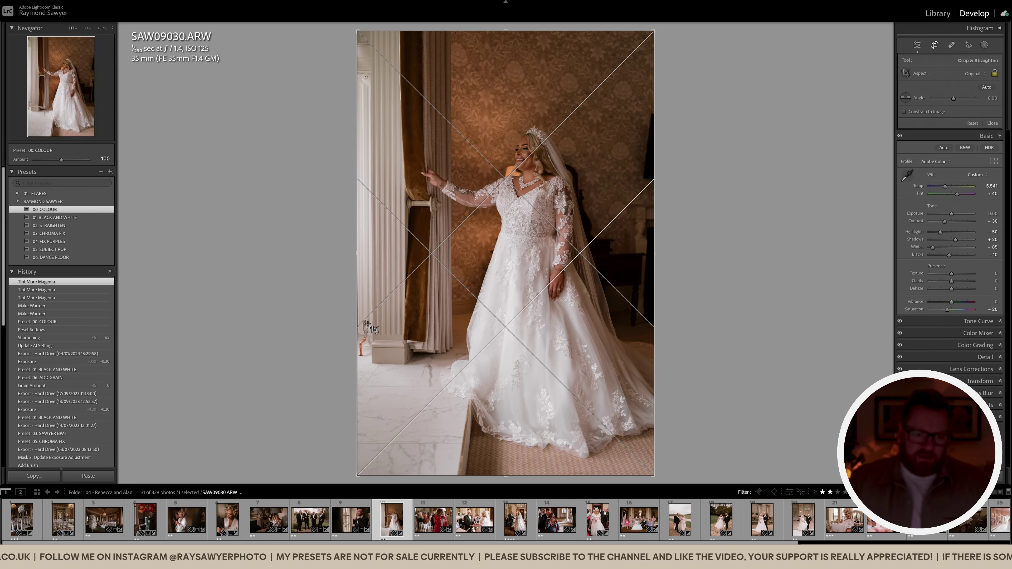
left_click_drag(358, 297, 372, 296)
left_click_drag(620, 151, 619, 132)
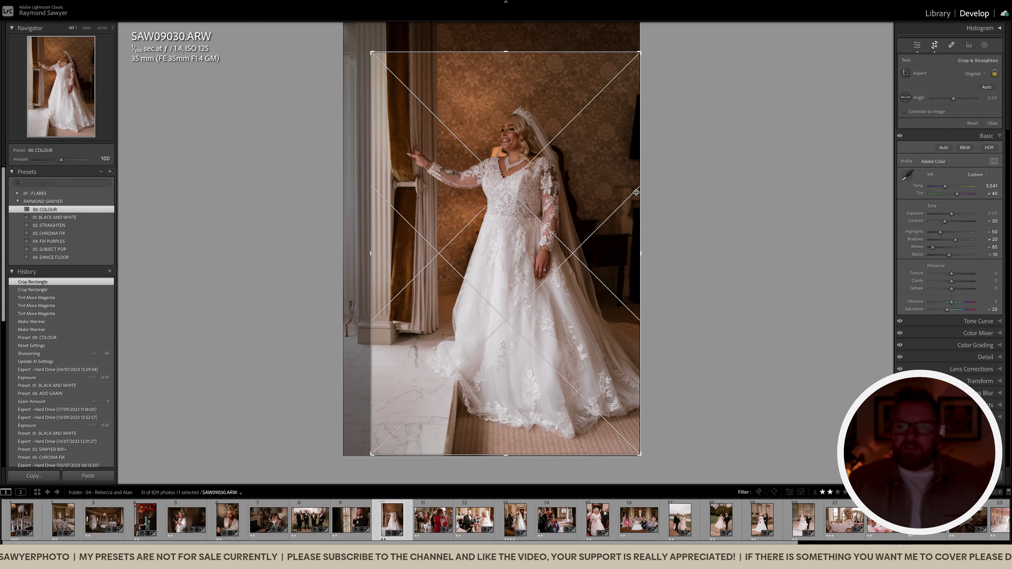
left_click_drag(640, 190, 634, 189)
key("Return")
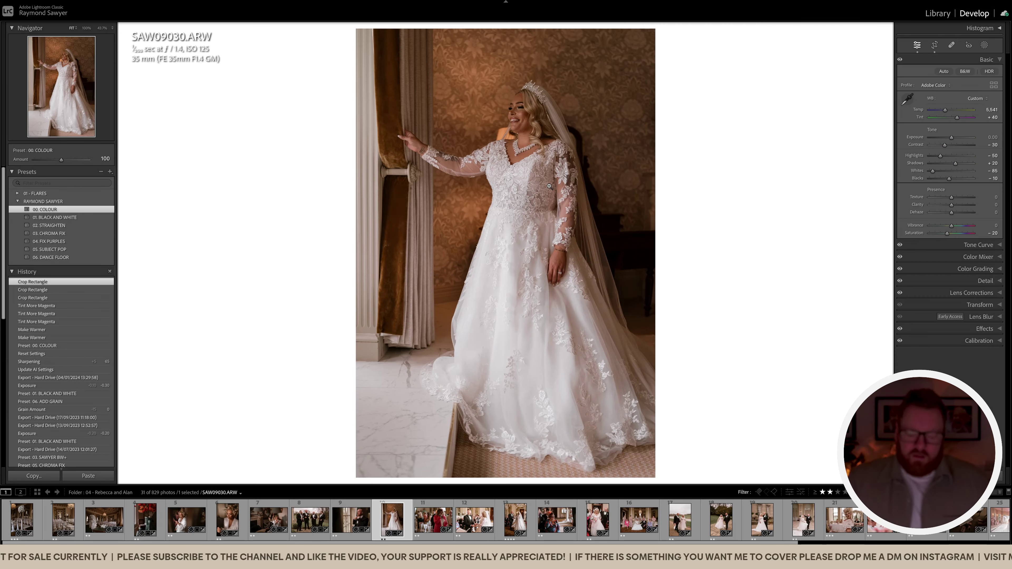
Brush three separate Subject Pop masks over the bride photo with a mask exposure of 0.30.
key("k")
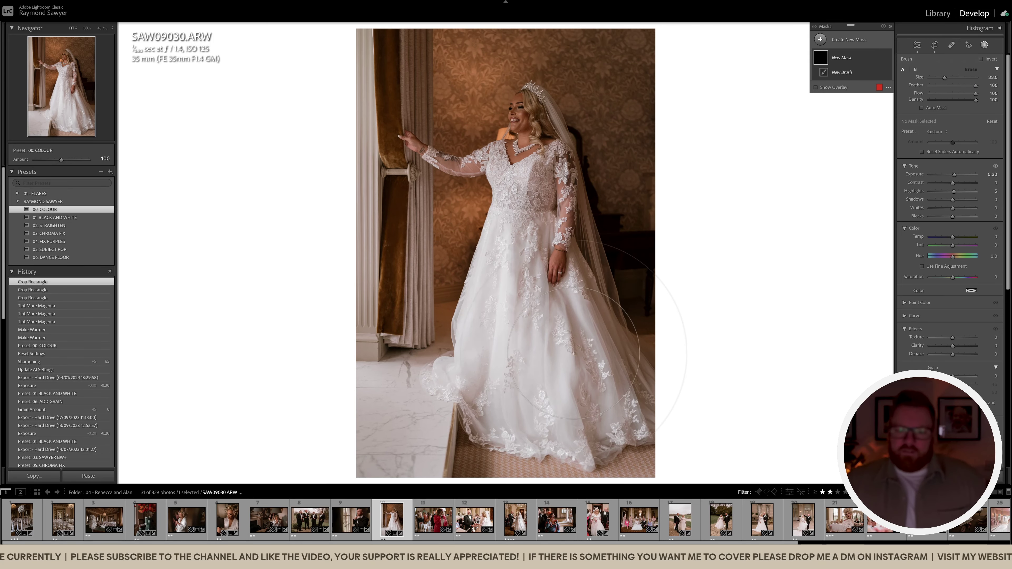
mouse_move(548, 126)
left_mouse_down()
mouse_move(376, 99)
mouse_move(251, 146)
mouse_move(562, 104)
mouse_move(560, 84)
mouse_move(518, 279)
left_mouse_up()
left_click_drag(430, 181, 390, 43)
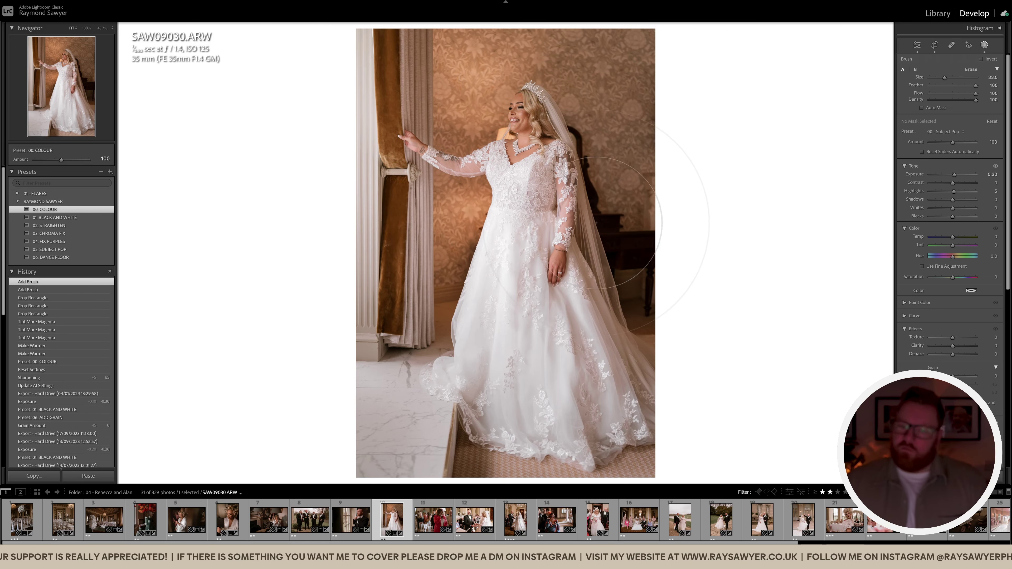
left_click(594, 114)
key("k")
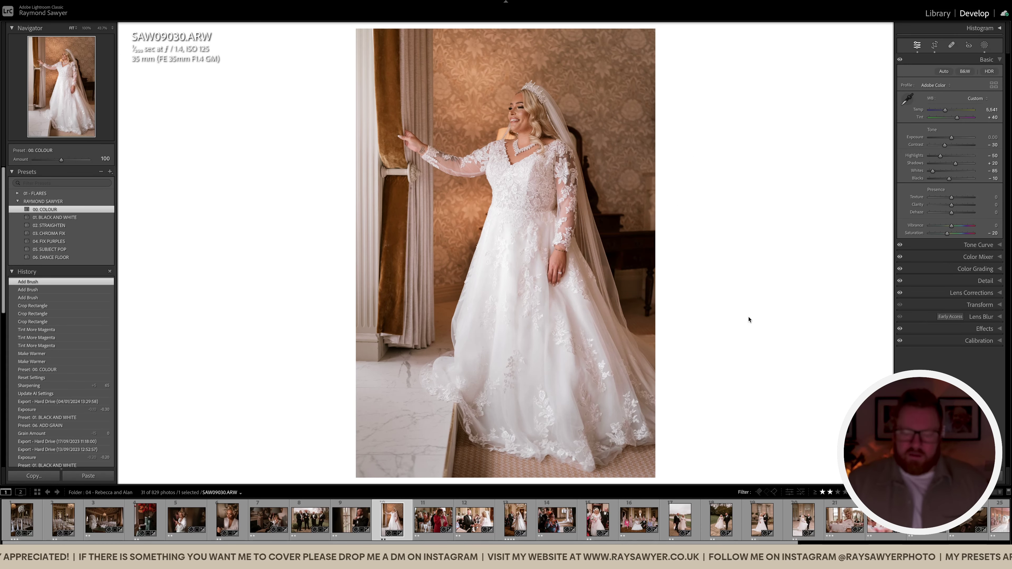
Lower the bride photo's exposure to -0.90 and add another Subject Pop brush mask over her face.
key("minus")
key("minus")
key("minus")
key("minus")
key("minus")
key("minus")
key("minus")
key("minus")
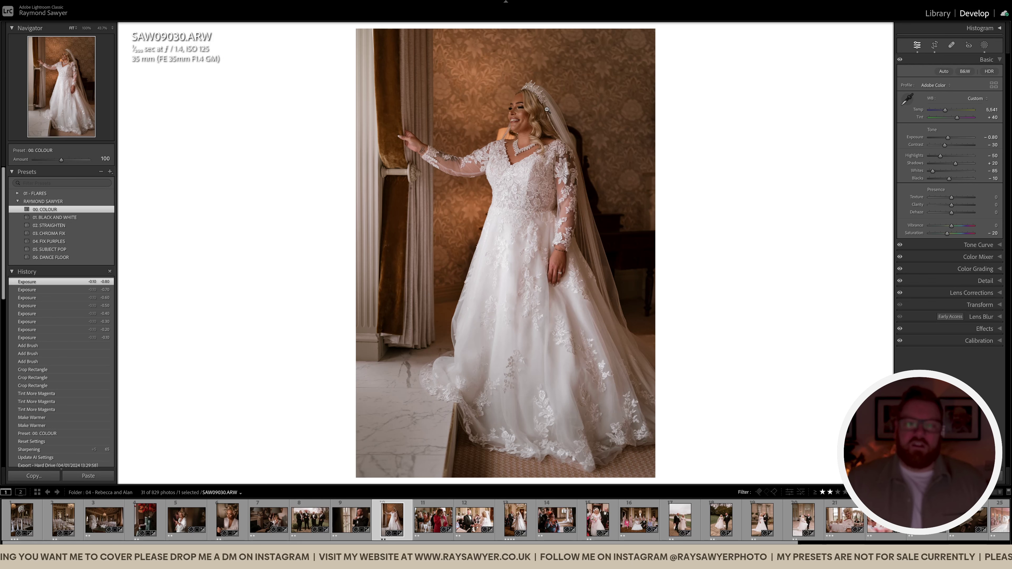
left_click(522, 123)
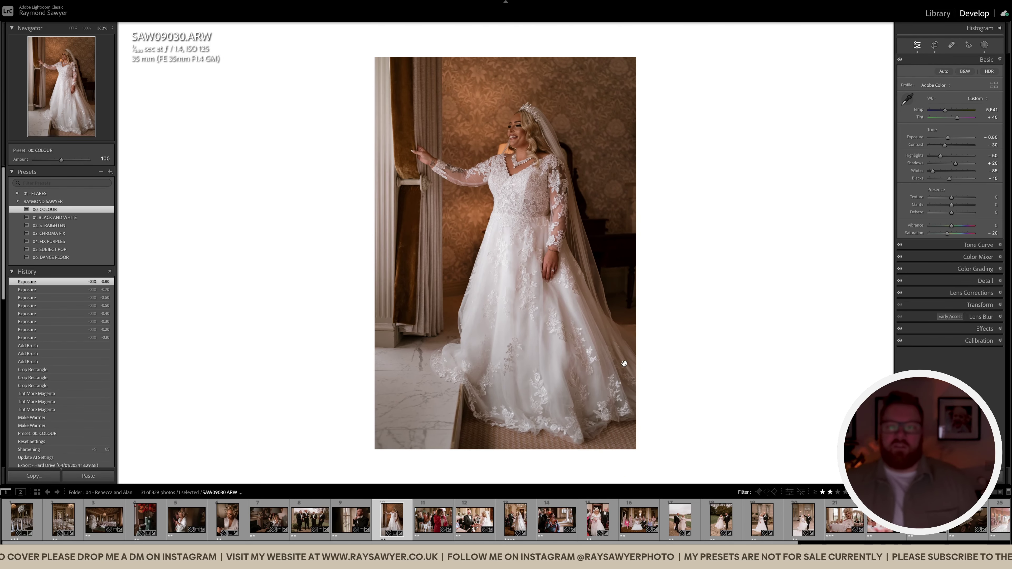
key("k")
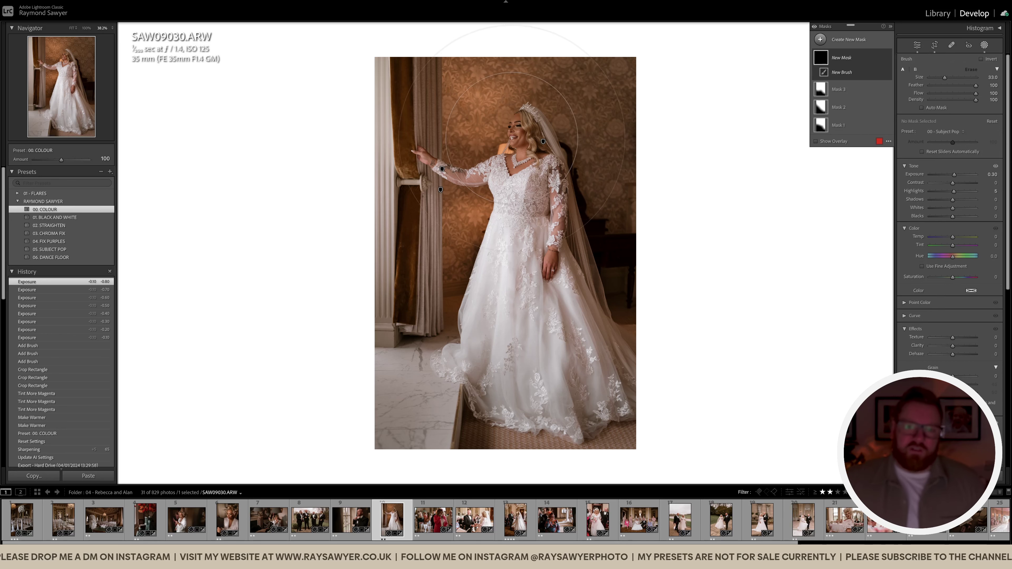
left_click(515, 141)
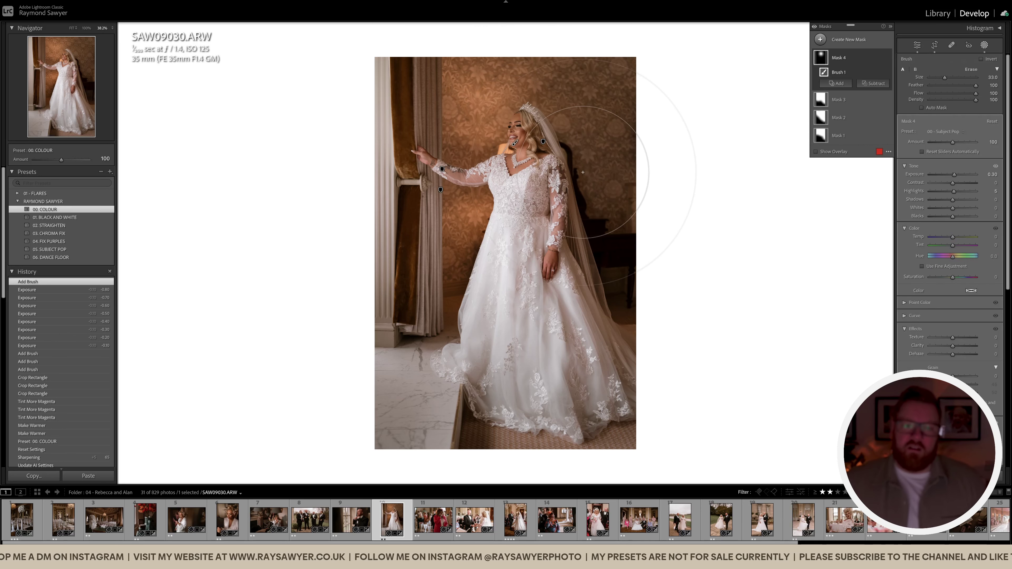
key("k")
key("minus")
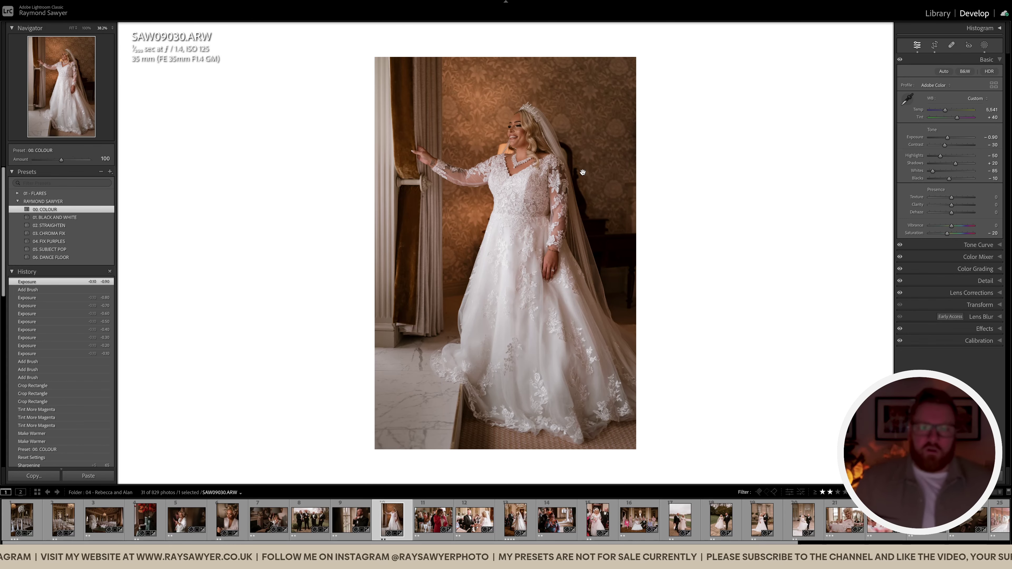
Compare the edited bride photo with its unedited version.
key("backslash")
key("backslash")
key("backslash")
key("backslash")
key("backslash")
key("backslash")
key("backslash")
key("backslash")
key("backslash")
key("backslash")
key("backslash")
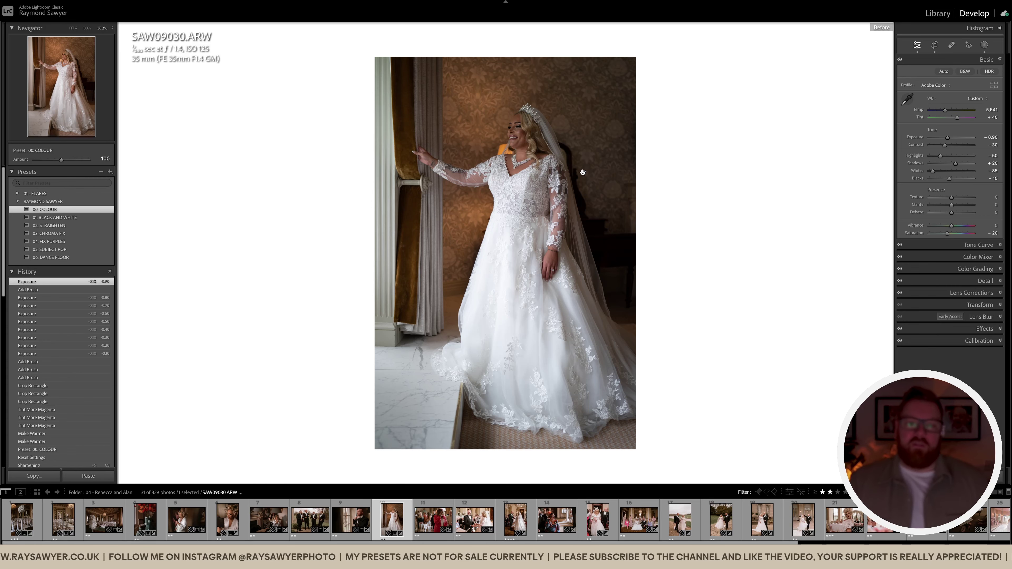
key("backslash")
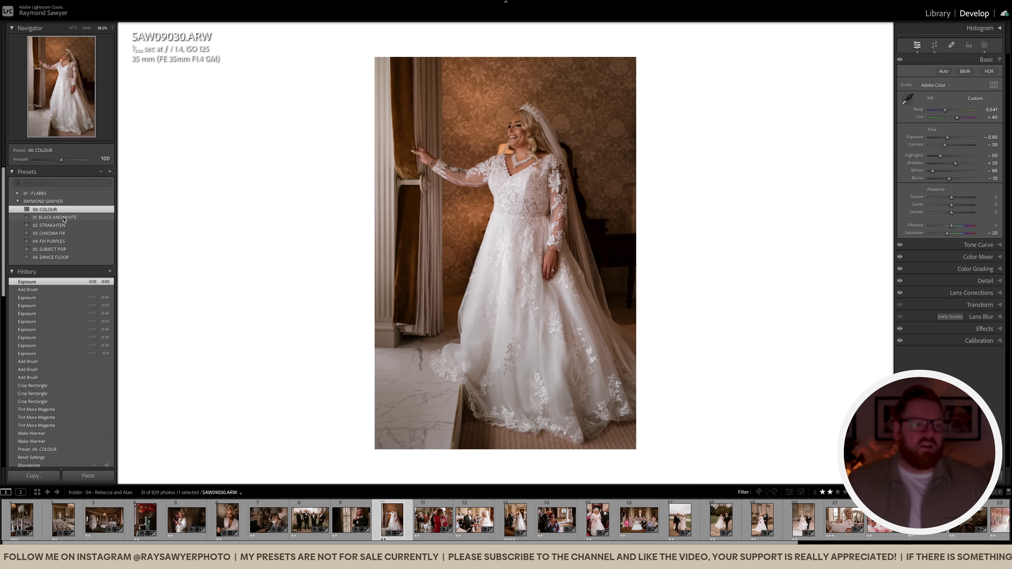
Apply the 02. STRAIGHTEN preset to the bride photo and set its tint to +43.
left_click(49, 225)
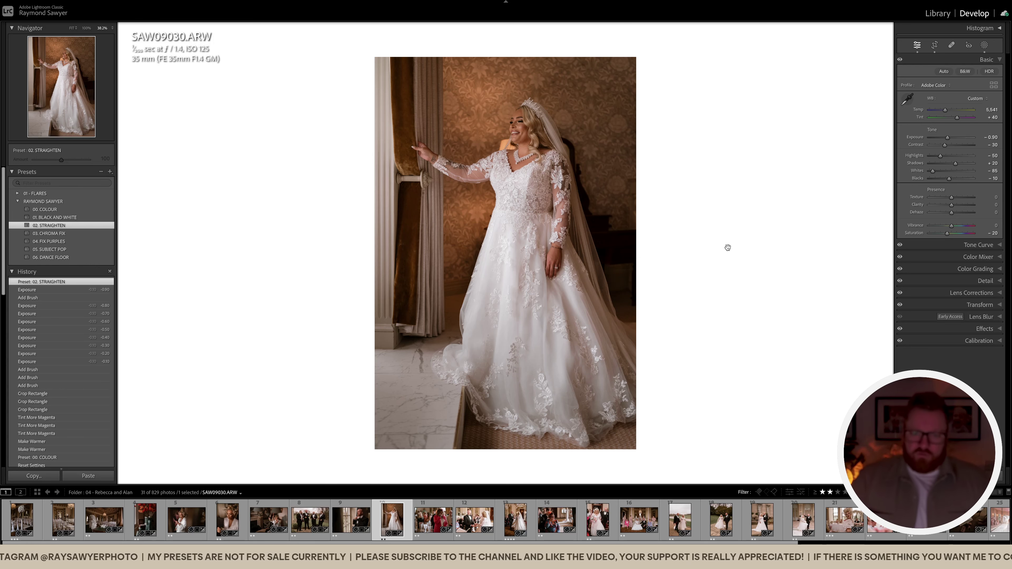
key("plus")
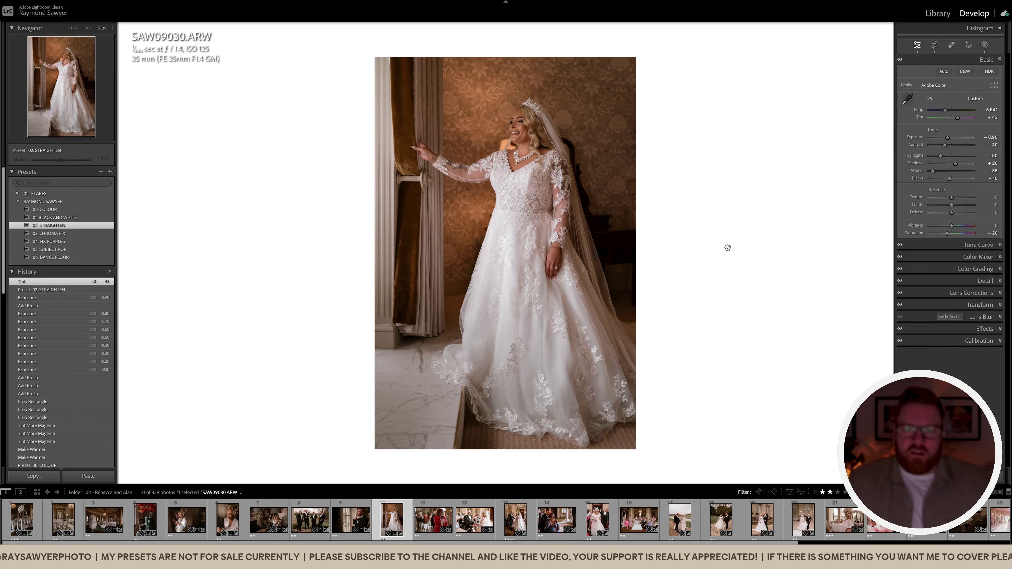
On the next photo, of the woman in the pink jacket, add a Select Subject mask and crop in from both sides.
key("Right")
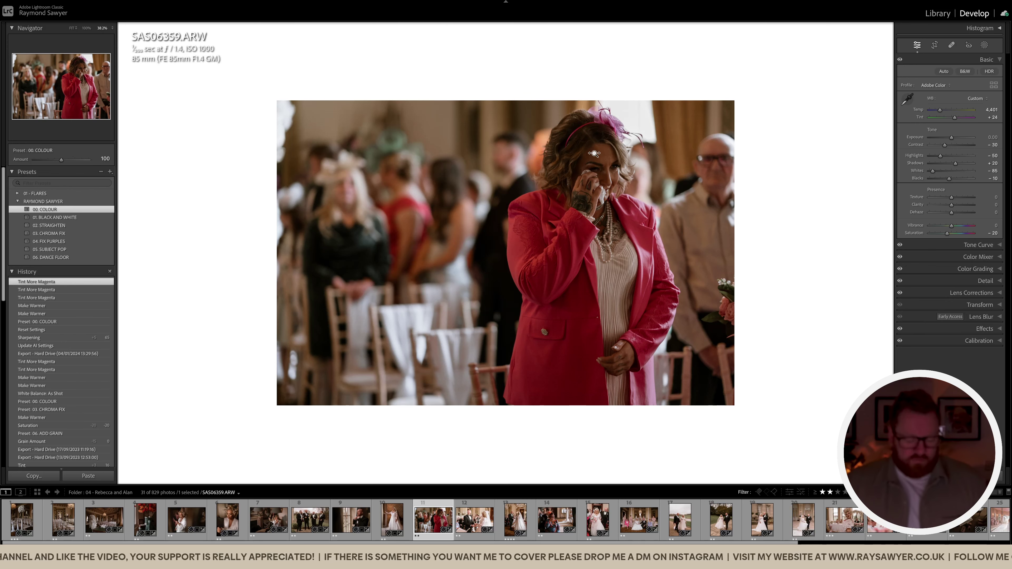
key("shift+w")
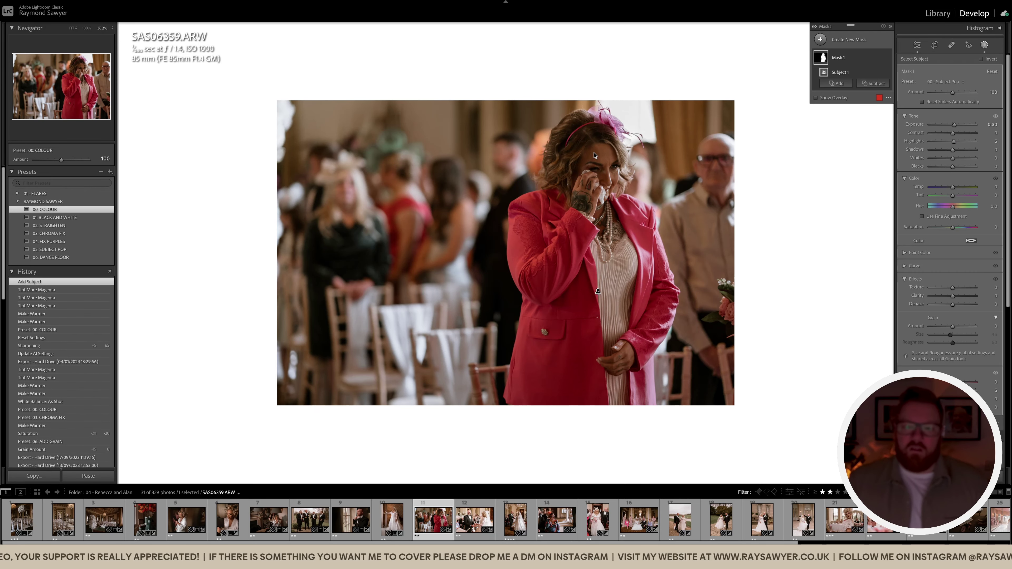
key("r")
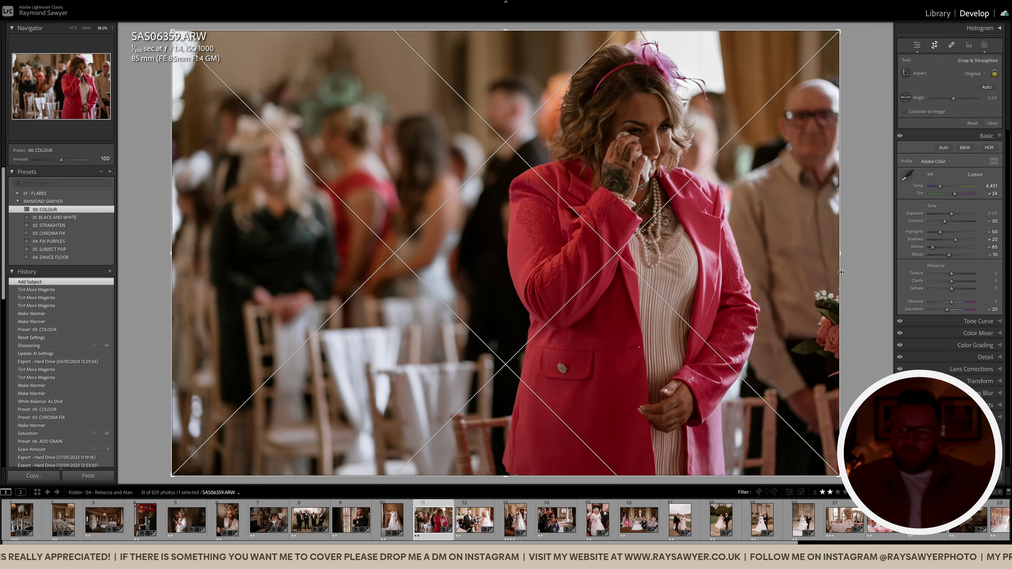
left_click_drag(841, 272, 818, 272)
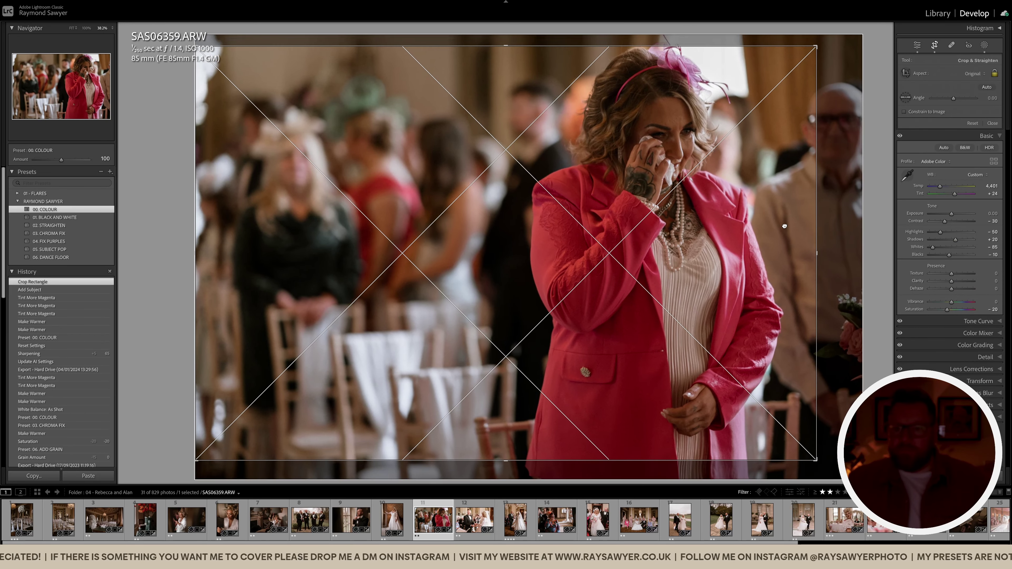
left_click_drag(195, 248, 213, 249)
key("Return")
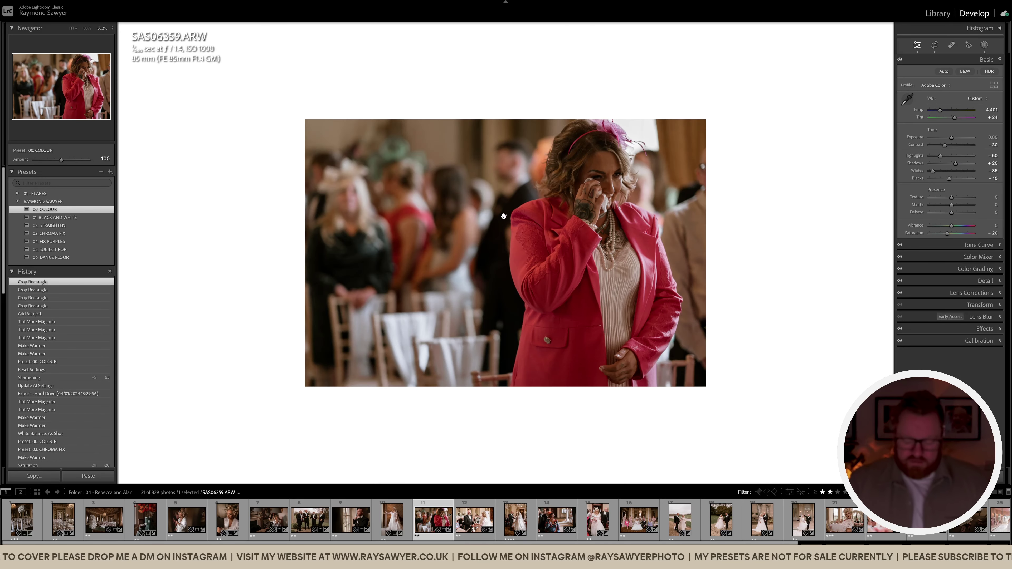
Add a Subject Pop brush mask to the pink jacket photo, and set its exposure to +0.10 and tint to +27.
key("equal")
key("equal")
key("equal")
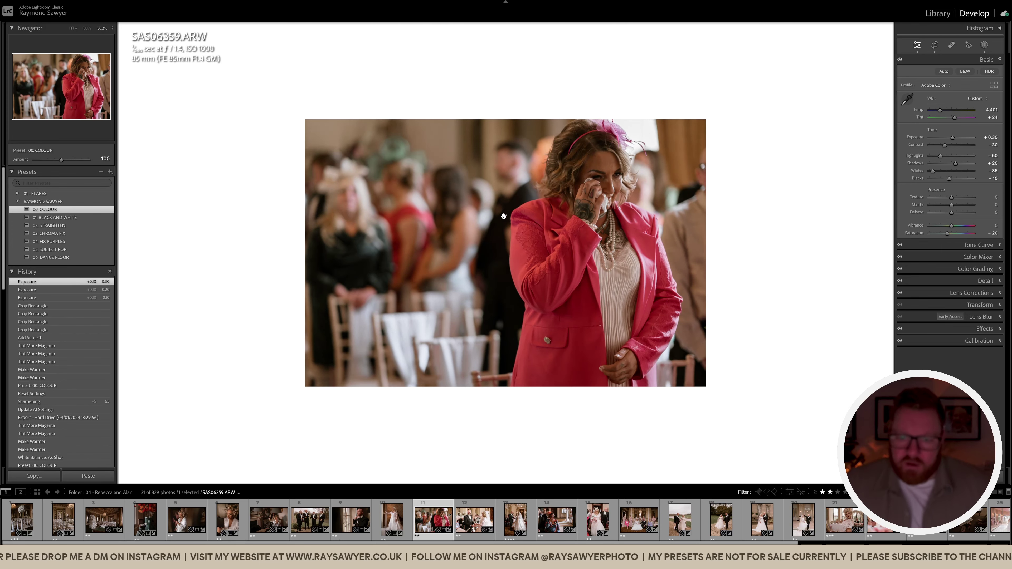
key("k")
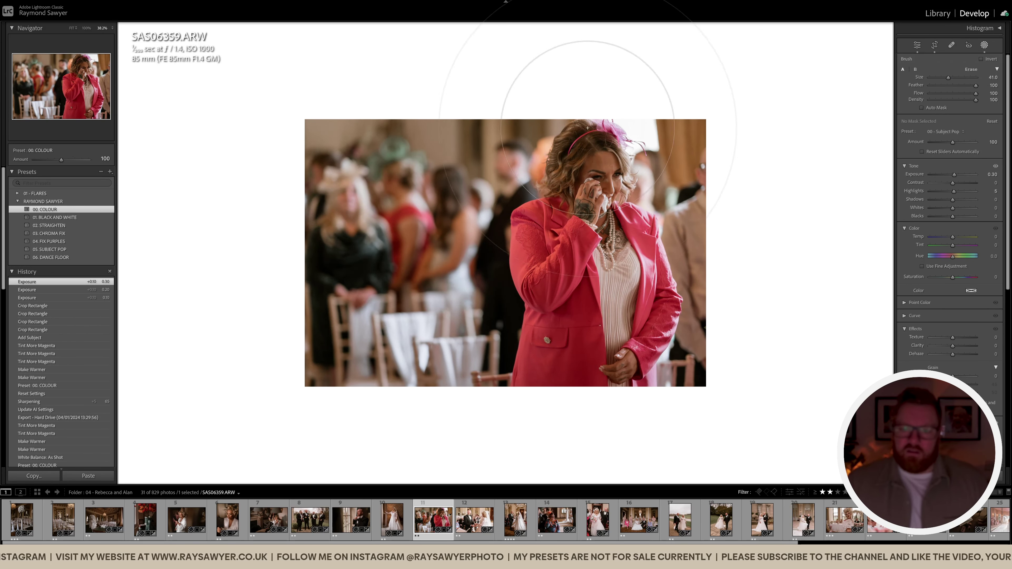
left_click(743, 157)
key("k")
key("minus")
key("minus")
key("plus")
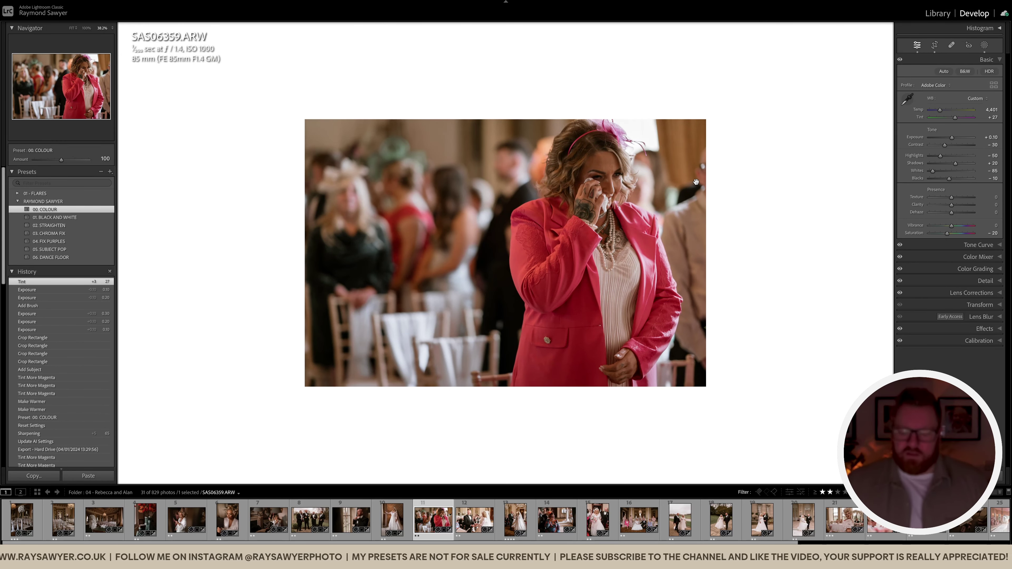
key("backslash")
key("backslash")
On the next photo, of the couple holding hands, crop in from the groom's side and rotate the crop to about -0.83 degrees.
key("Right")
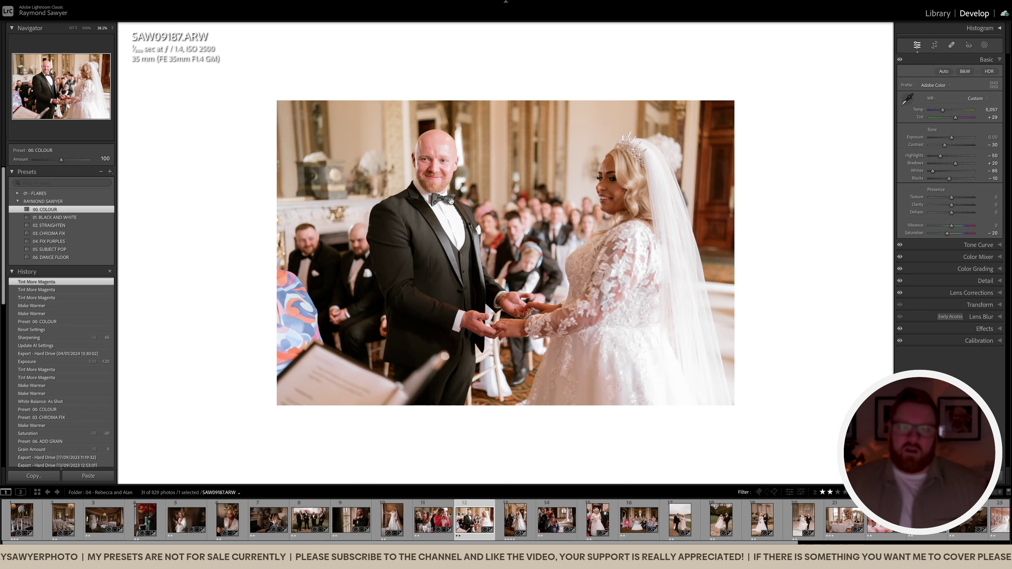
key("r")
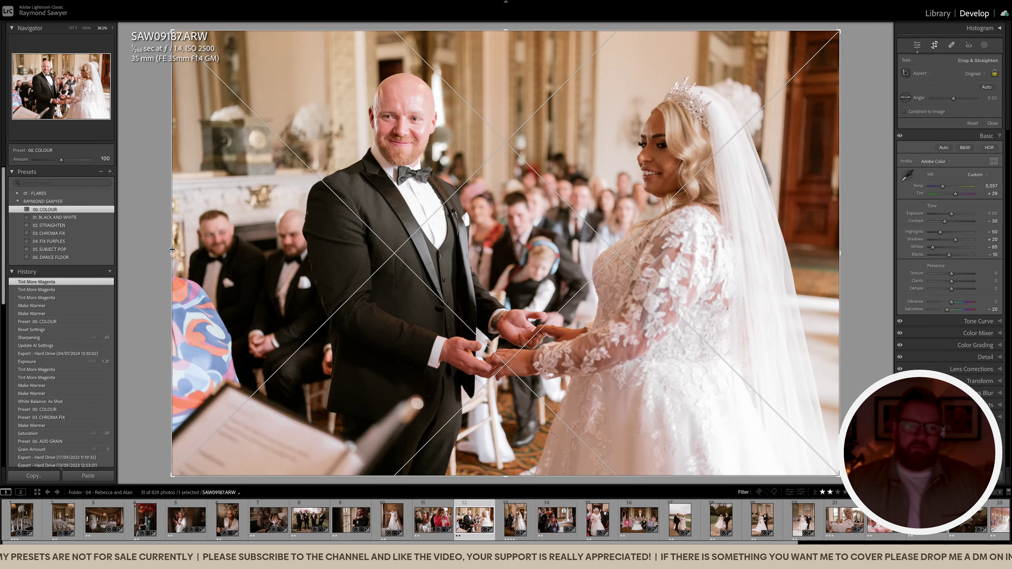
left_click_drag(173, 250, 194, 250)
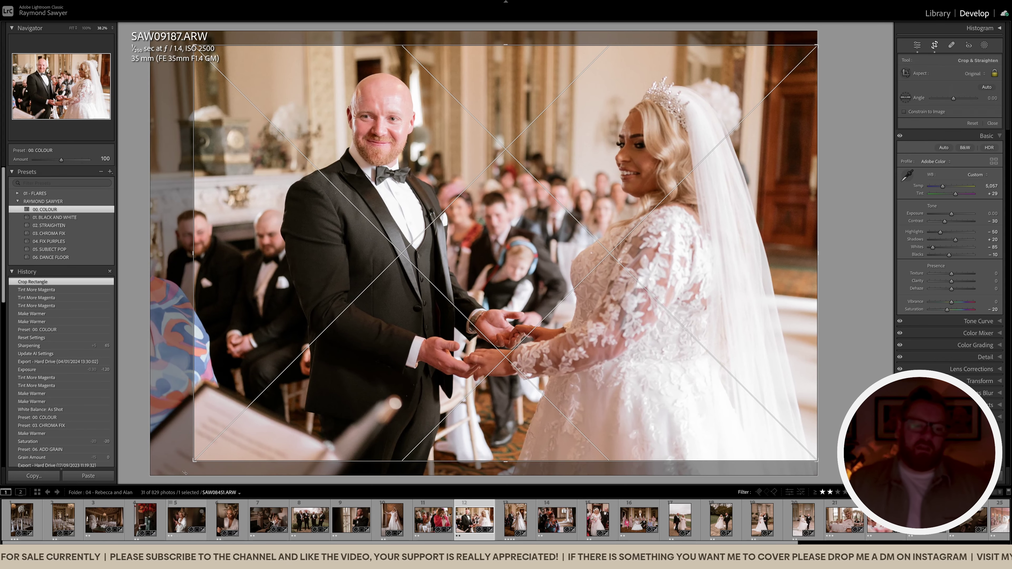
left_click_drag(192, 259, 204, 259)
left_click_drag(450, 294, 451, 295)
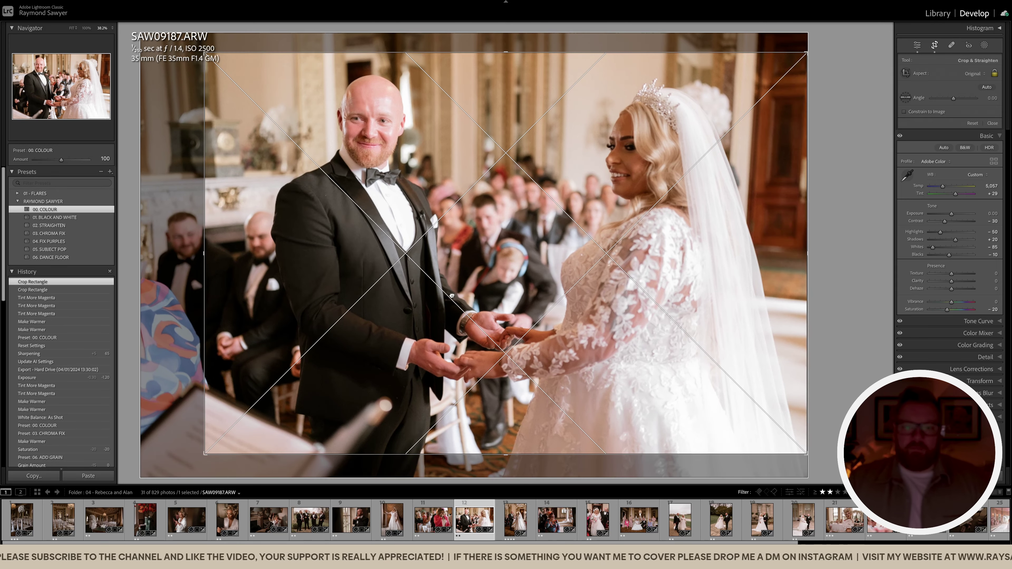
left_click_drag(838, 297, 840, 286)
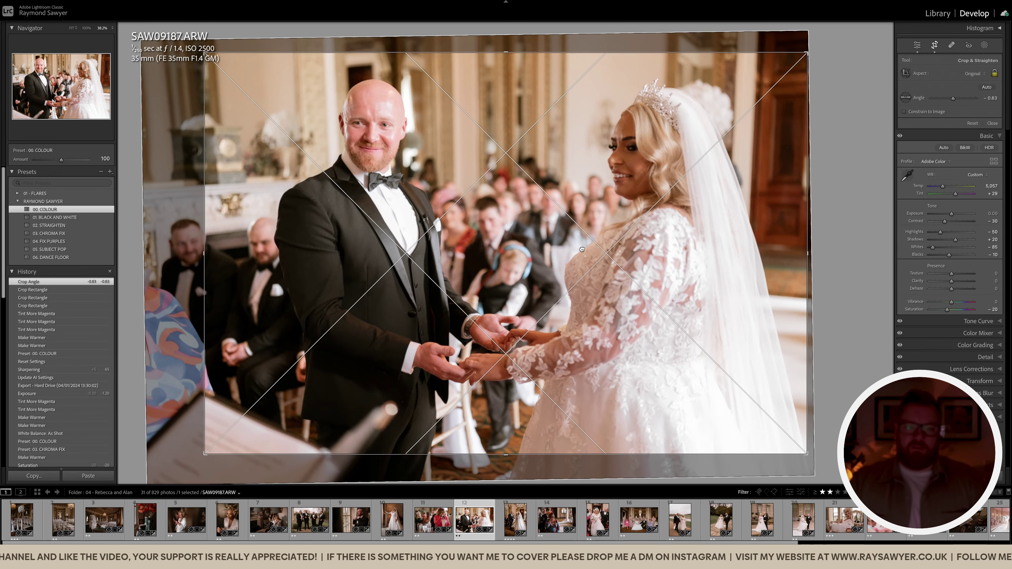
key("Return")
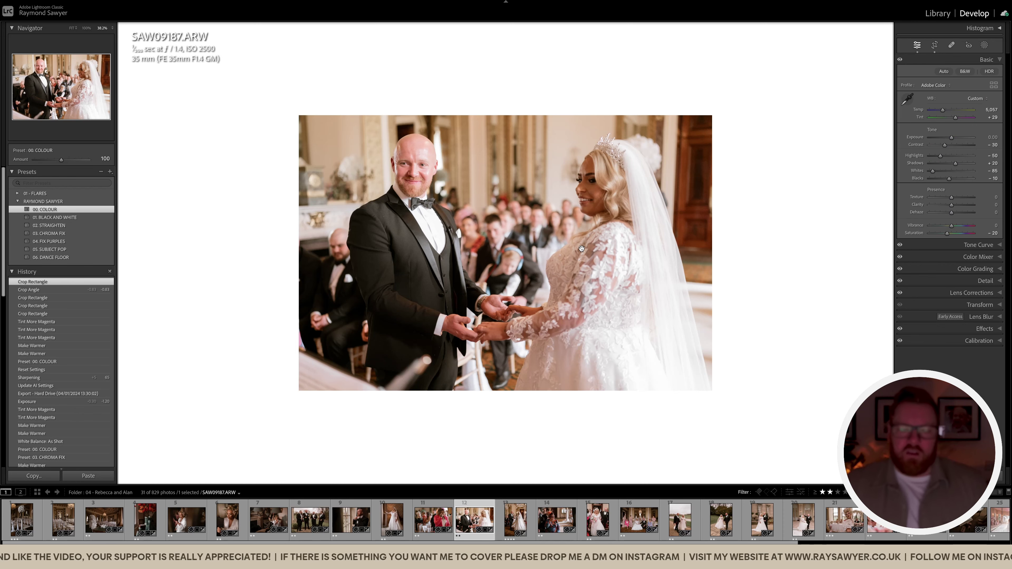
key("r")
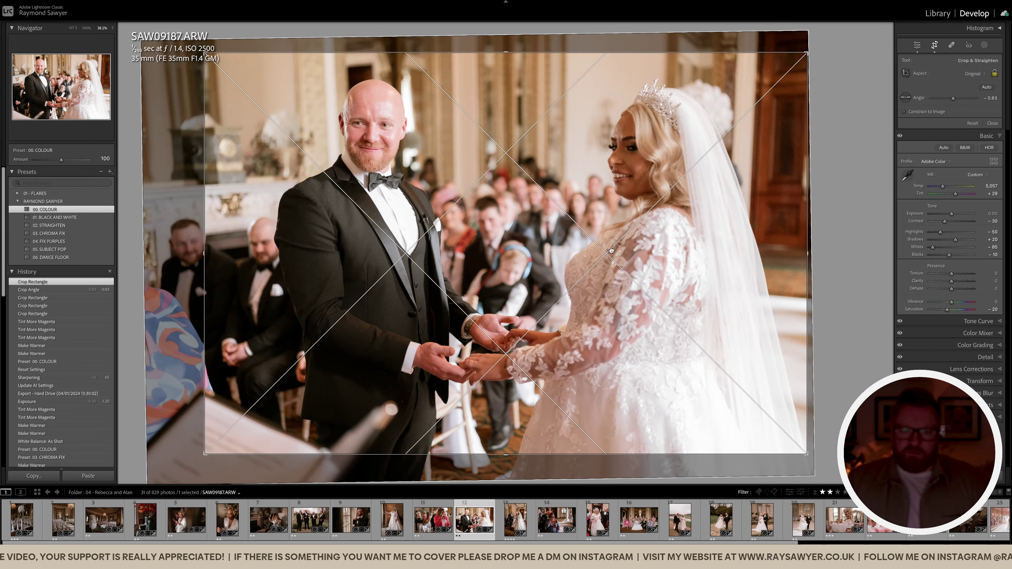
left_click_drag(610, 250, 609, 249)
key("Return")
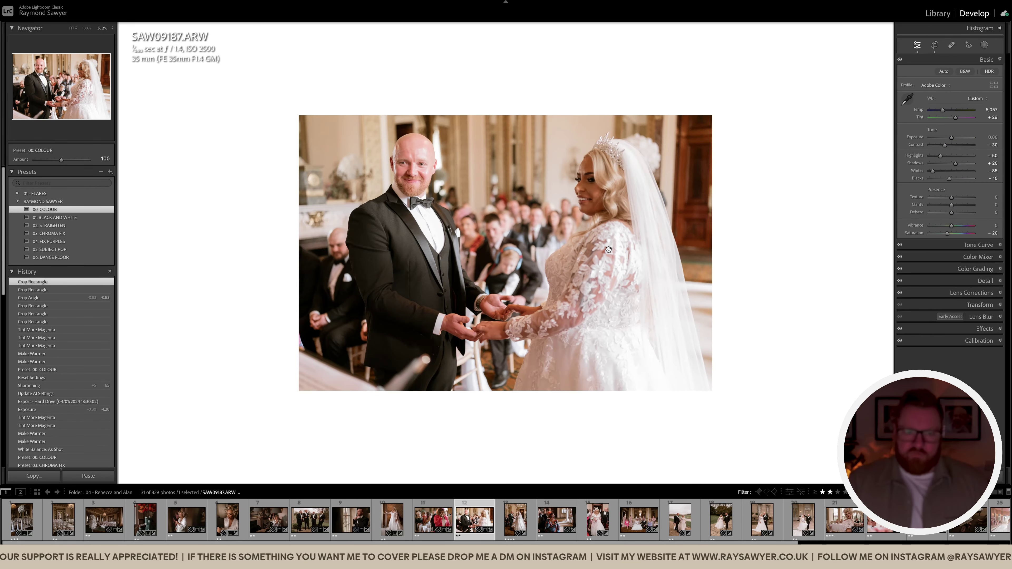
Lower the couple photo's exposure to -0.90 and set its temperature to 5,557.
key("minus")
key("minus")
key("minus")
key("minus")
key("minus")
key("minus")
key("minus")
key("minus")
key("minus")
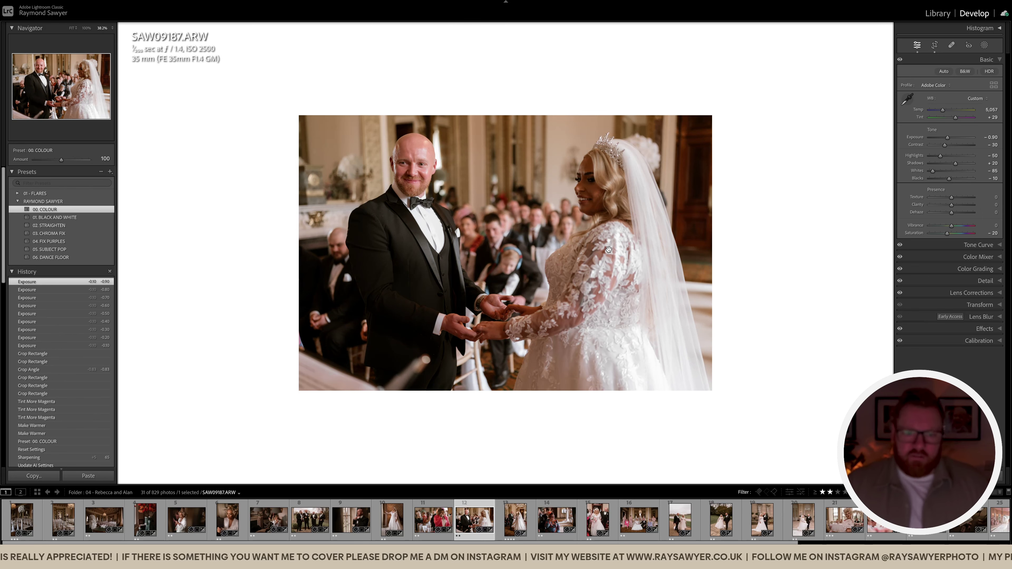
key("plus")
key("equal")
key("equal")
key("equal")
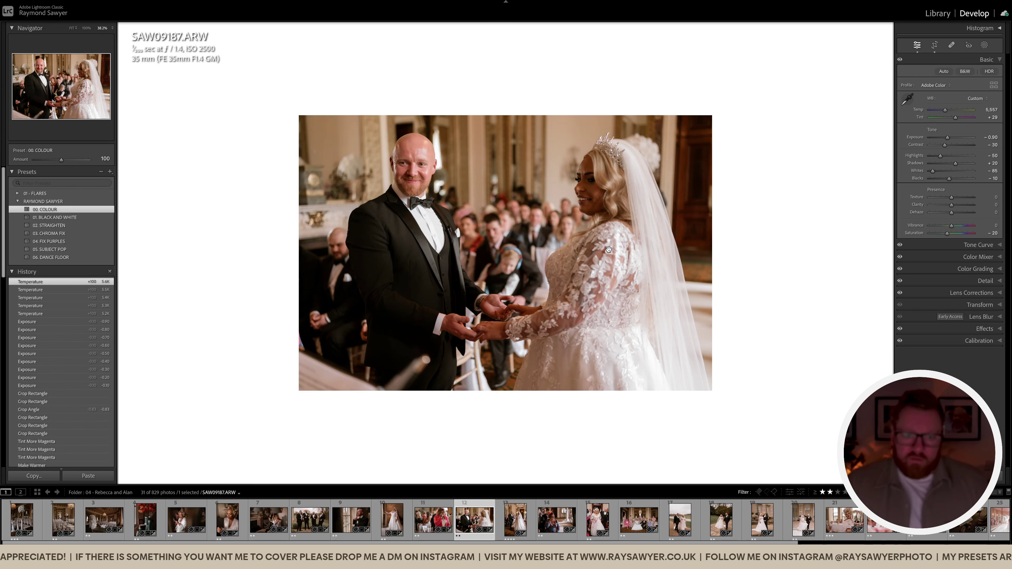
Set the couple photo's tint to +41 and lower its exposure further to -1.30.
key("period")
key("equal")
key("equal")
key("equal")
key("equal")
key("period")
key("minus")
key("minus")
key("minus")
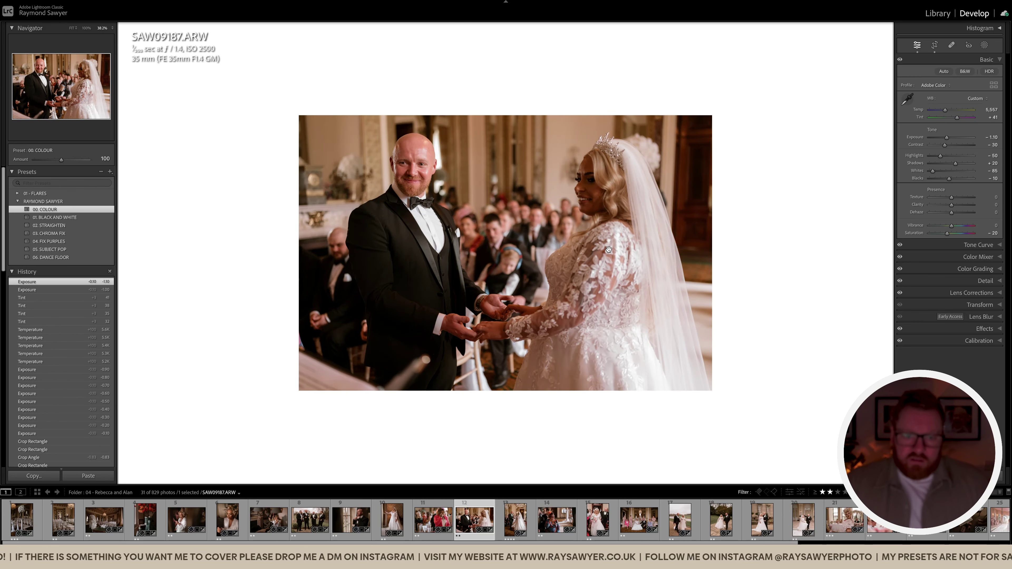
key("minus")
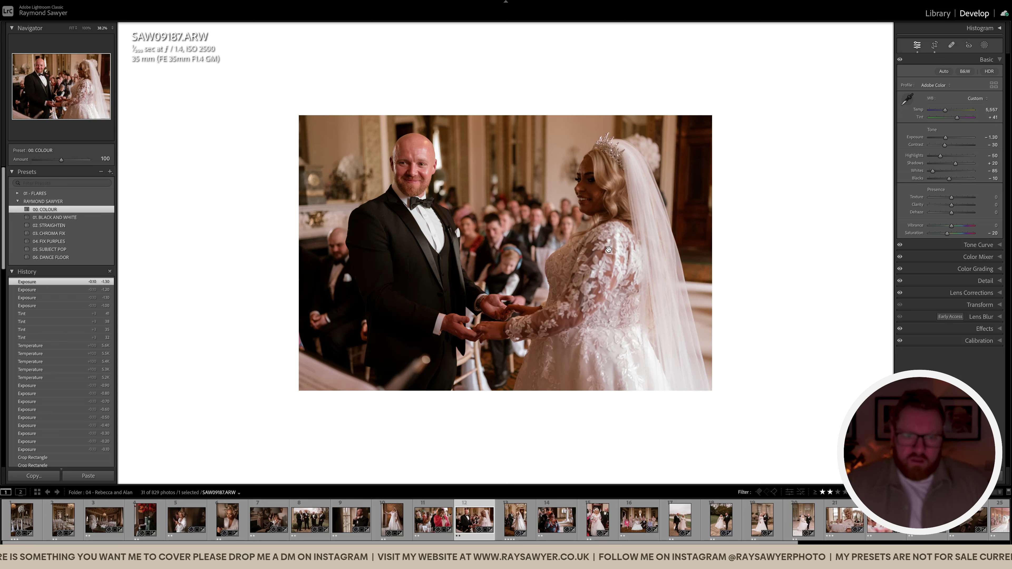
key("minus")
key("equal")
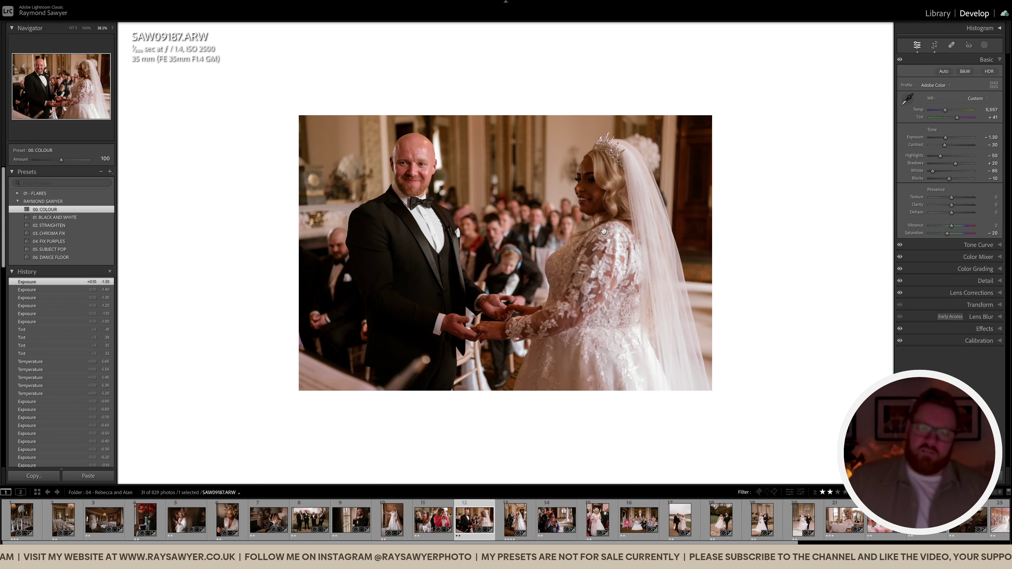
Add a Select People mask for the bride and set its exposure to 0.29, highlights to 7 and shadows to 10.
left_click(984, 46)
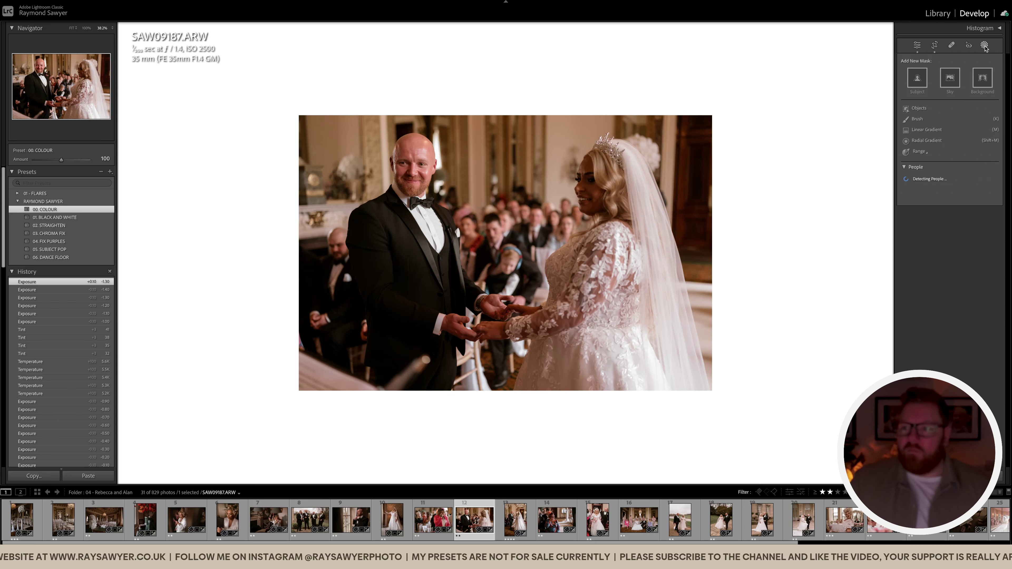
left_click(933, 188)
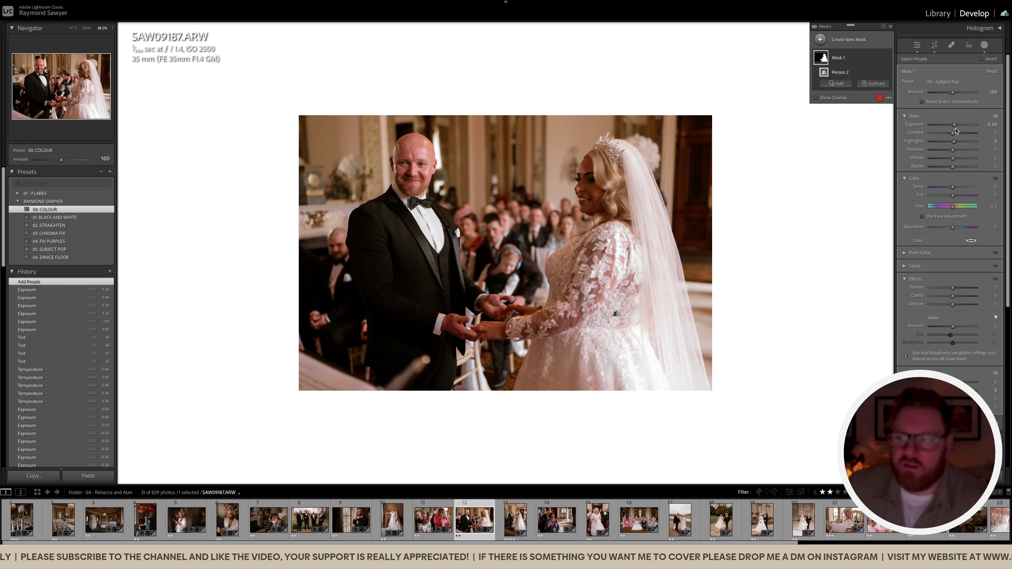
left_click_drag(955, 128, 956, 127)
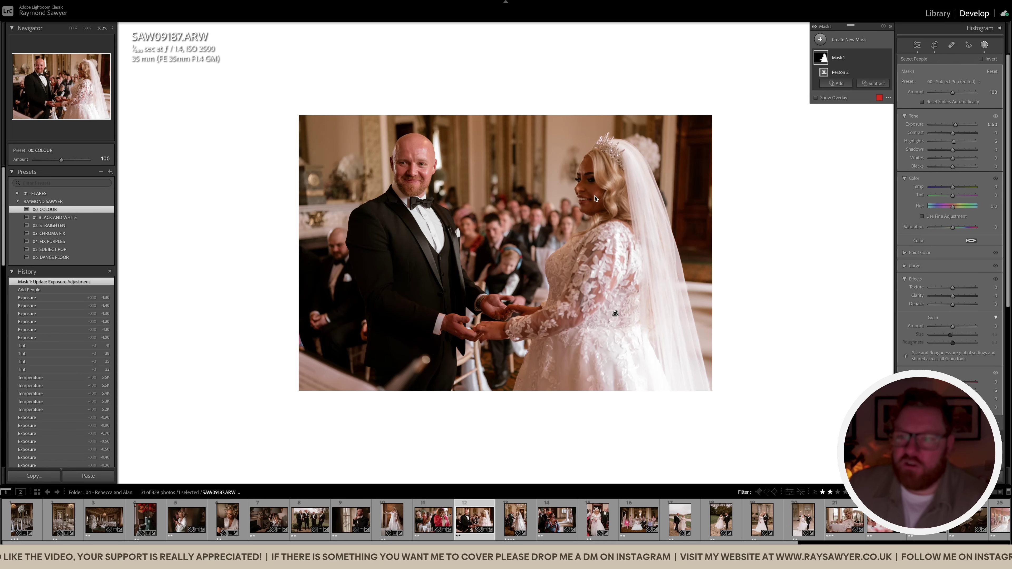
left_click_drag(952, 150, 956, 127)
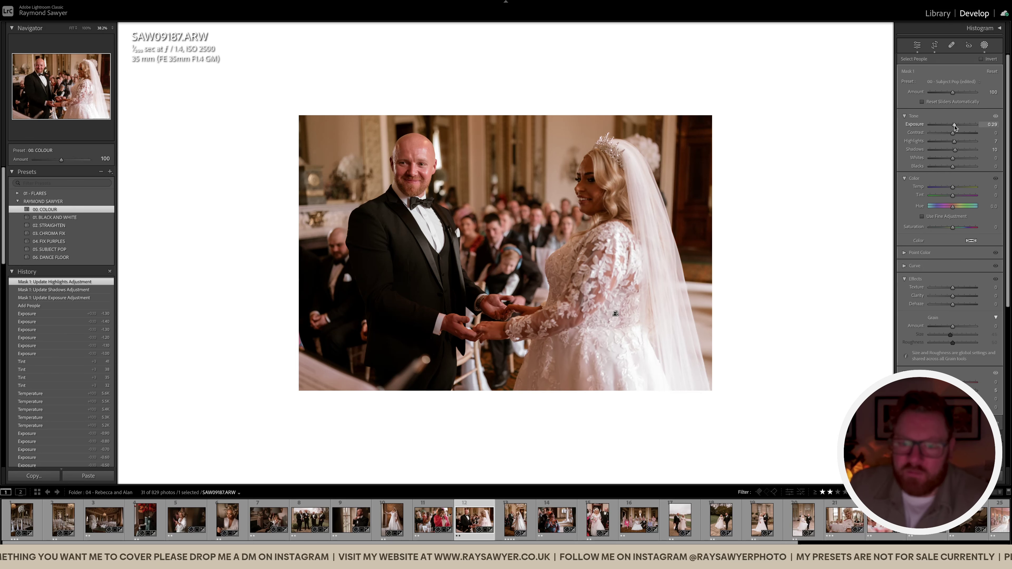
left_click_drag(955, 127, 954, 126)
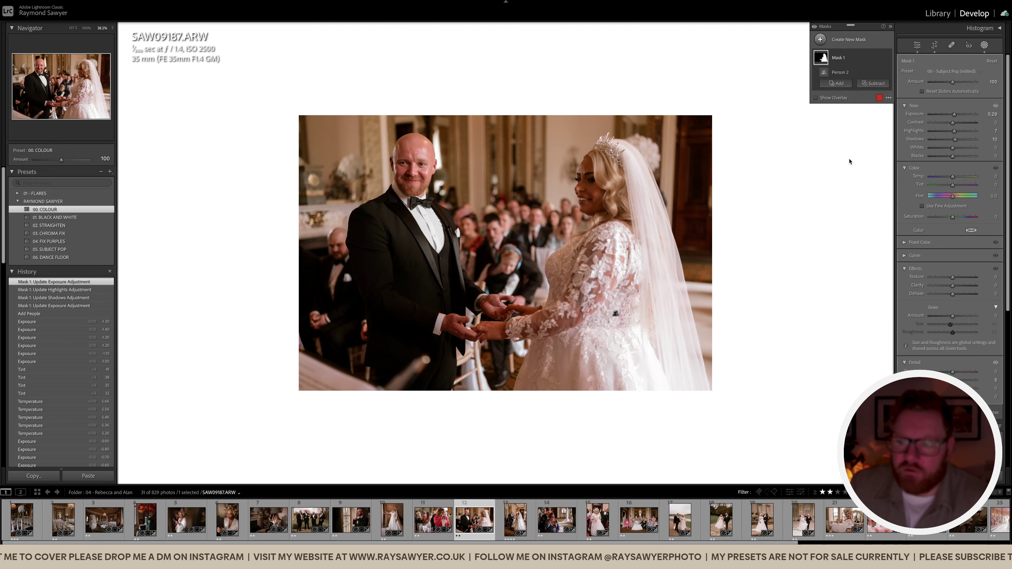
Extend the bride mask with a size 34 brush painted over her face.
key("k")
scroll(580, 165, "down", 6)
scroll(586, 169, "down", 5)
mouse_move(585, 172)
left_mouse_down()
mouse_move(577, 198)
mouse_move(585, 155)
mouse_move(570, 185)
mouse_move(576, 215)
mouse_move(602, 130)
mouse_move(593, 189)
left_mouse_up()
scroll(593, 189, "up", 8)
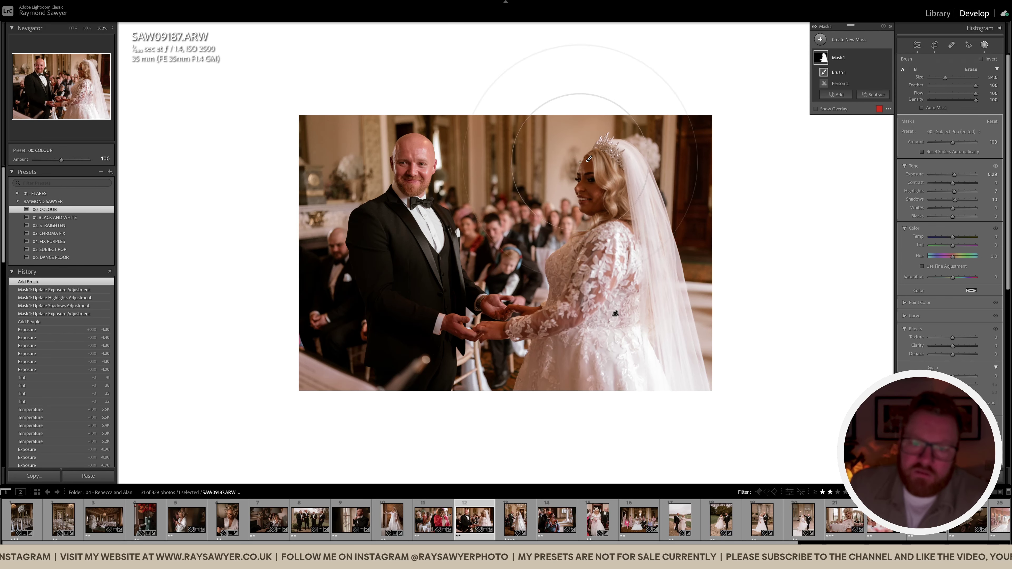
left_click(593, 189)
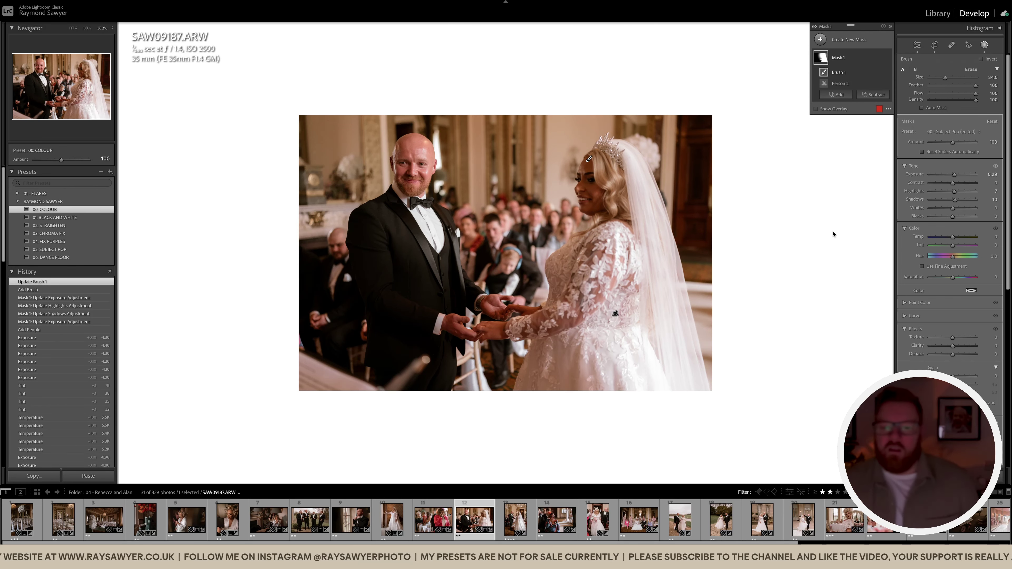
Subtract the veil and the back of the dress from the bride mask with a size 18 brush.
left_click(872, 95)
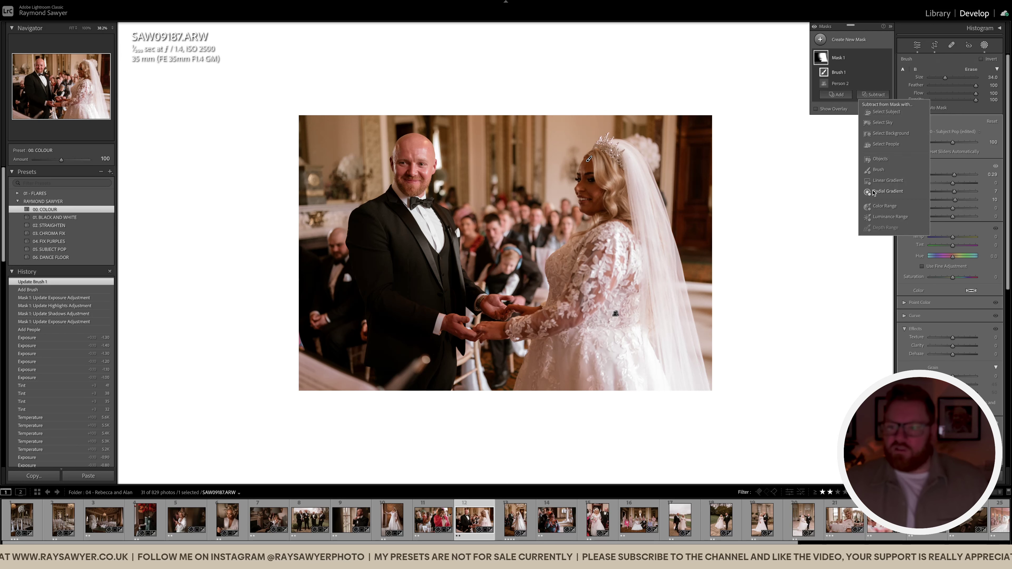
left_click(877, 170)
scroll(715, 225, "down", 1)
left_click_drag(631, 144, 677, 367)
mouse_move(638, 259)
left_mouse_down()
mouse_move(623, 265)
mouse_move(596, 359)
mouse_move(662, 392)
mouse_move(678, 416)
left_mouse_up()
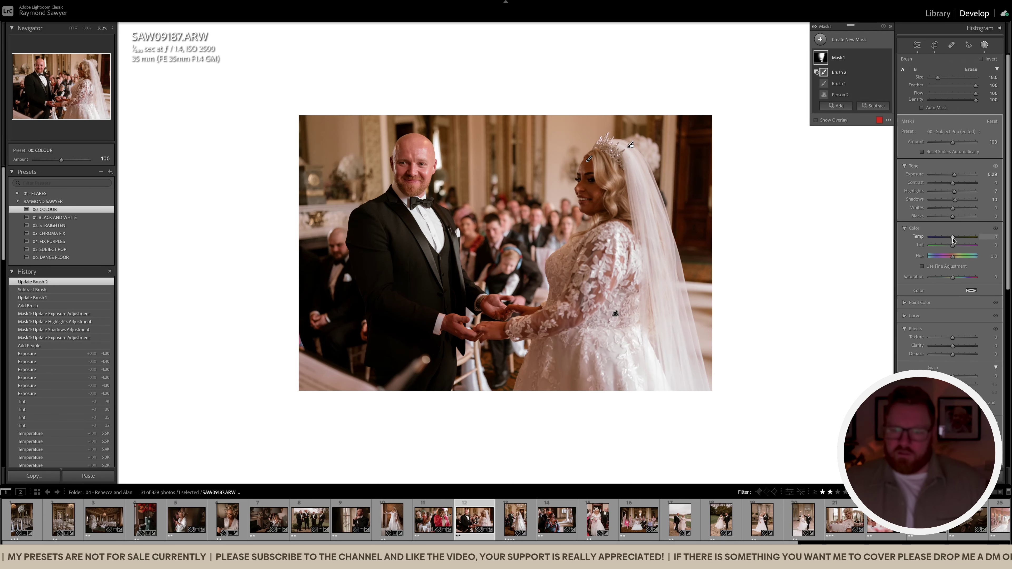
Set the bride mask's temperature to -8 and exposure to 0.40, raise its highlights, and toggle the mask to check its effect.
left_click_drag(952, 238, 950, 238)
left_click_drag(954, 191, 956, 175)
left_click(887, 58)
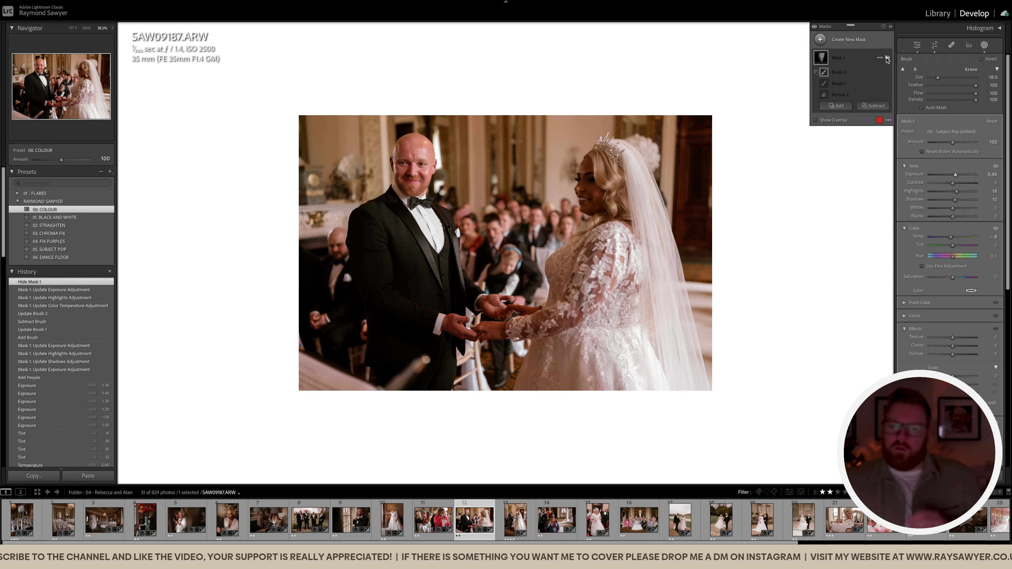
left_click(887, 59)
left_click(887, 59)
left_click(887, 59)
left_click(888, 59)
left_click(887, 59)
key("shift+w")
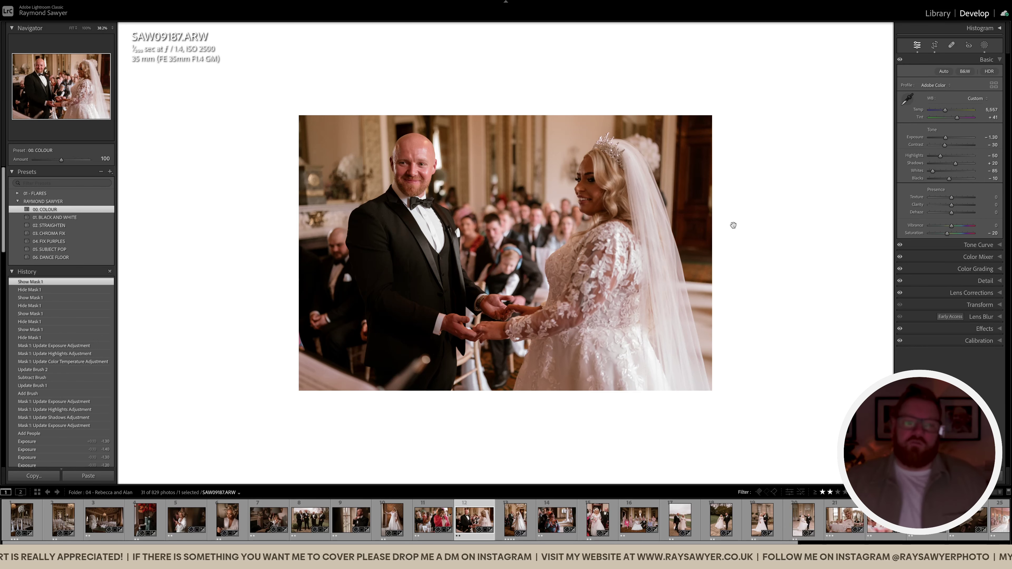
Compare the edited couple photo with earlier states in its edit history.
scroll(111, 380, "down", 15)
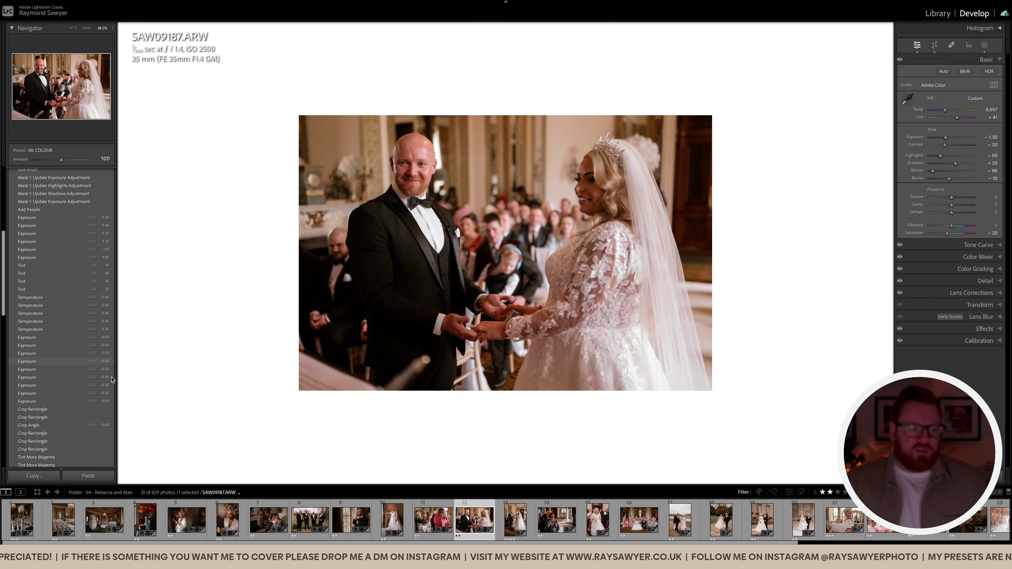
left_click(112, 380)
left_click(106, 404)
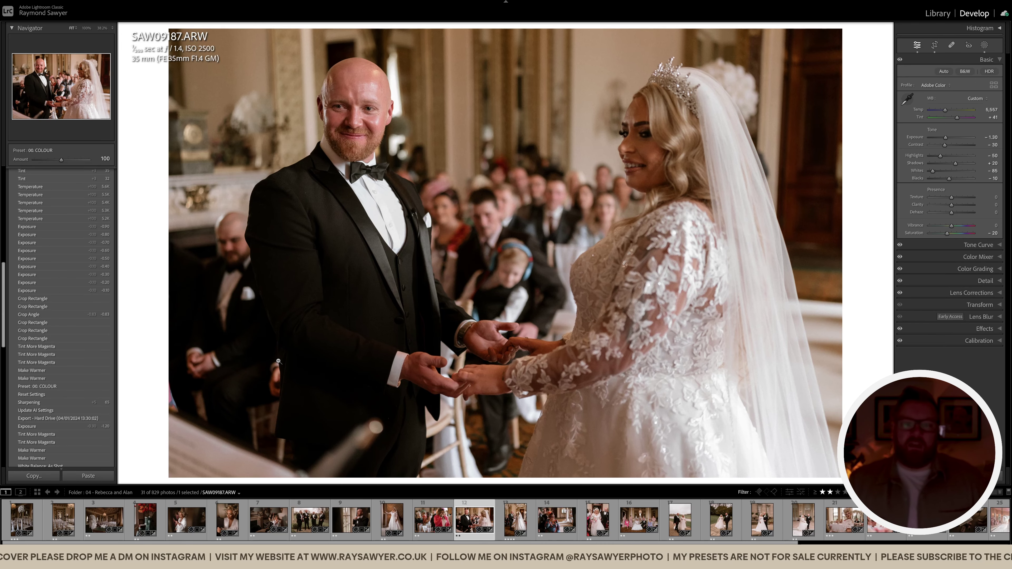
Crop the couple photo tighter from both sides and readjust its angle to about -0.23 degrees.
key("r")
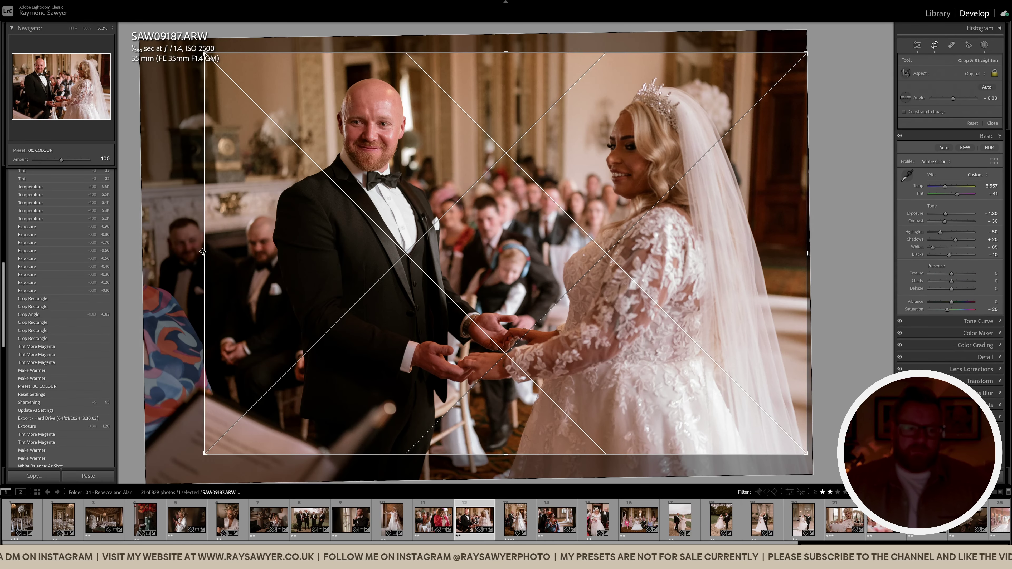
left_click_drag(202, 418, 207, 415)
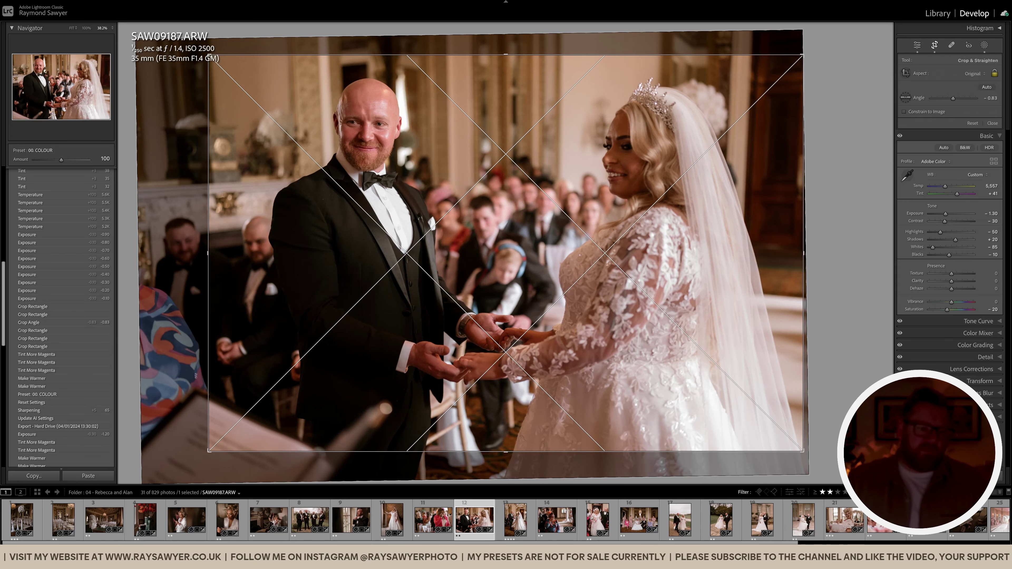
left_click_drag(811, 262, 803, 263)
left_click_drag(738, 265, 738, 276)
left_click_drag(809, 272, 808, 277)
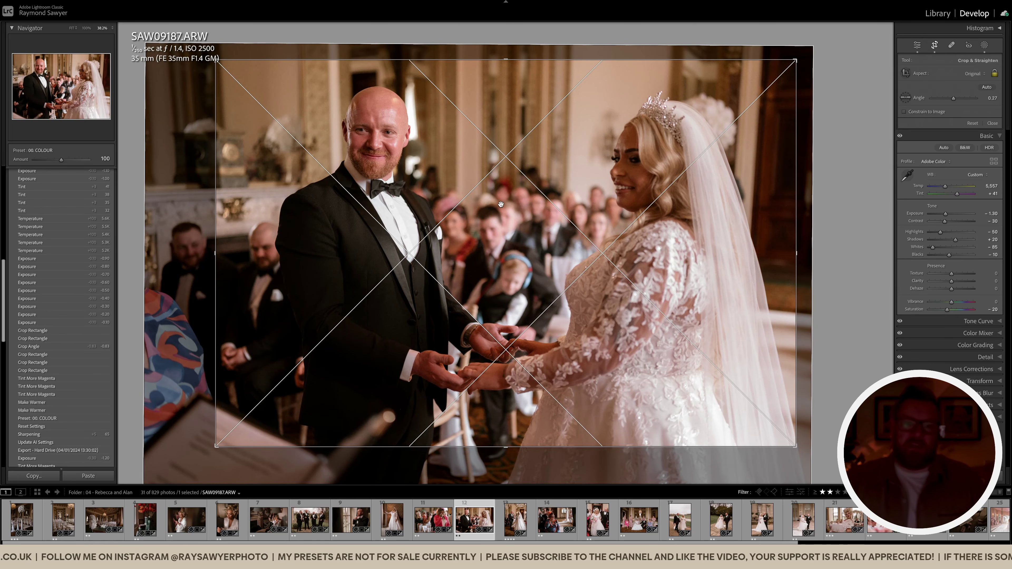
key("Return")
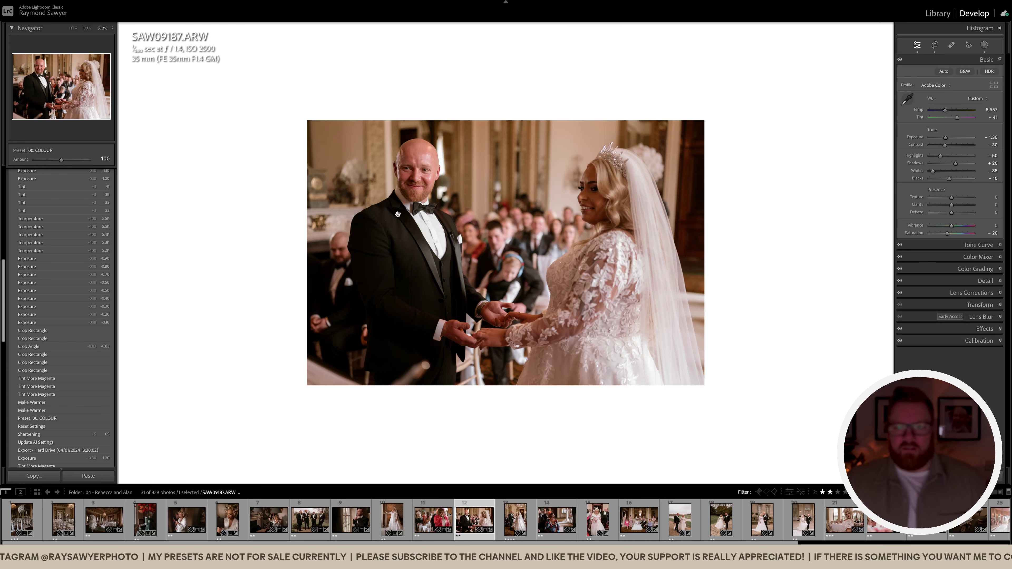
key("Return")
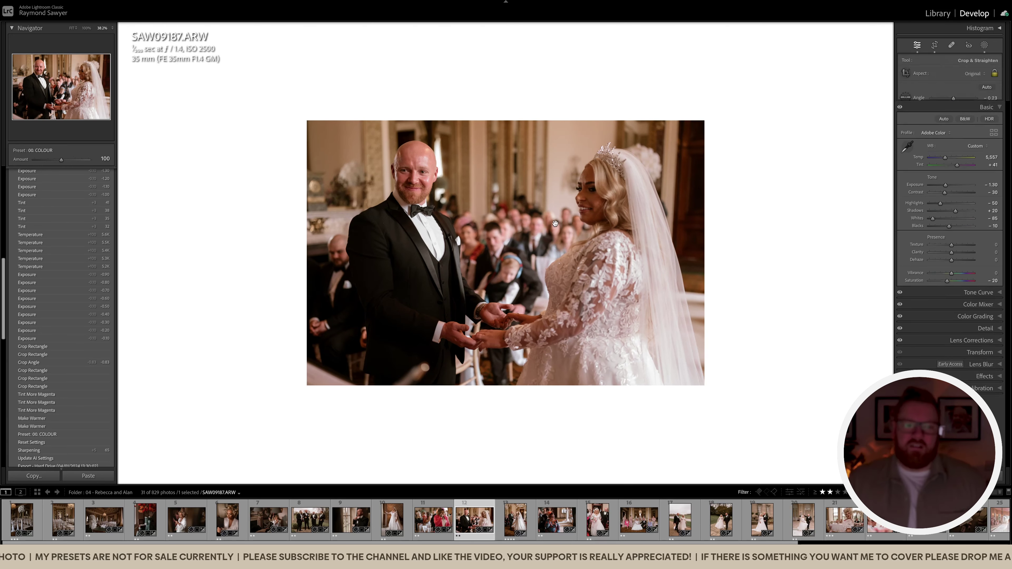
On the next photo, the full-length portrait of the couple under the flowers, lower the exposure to -0.40.
key("Right")
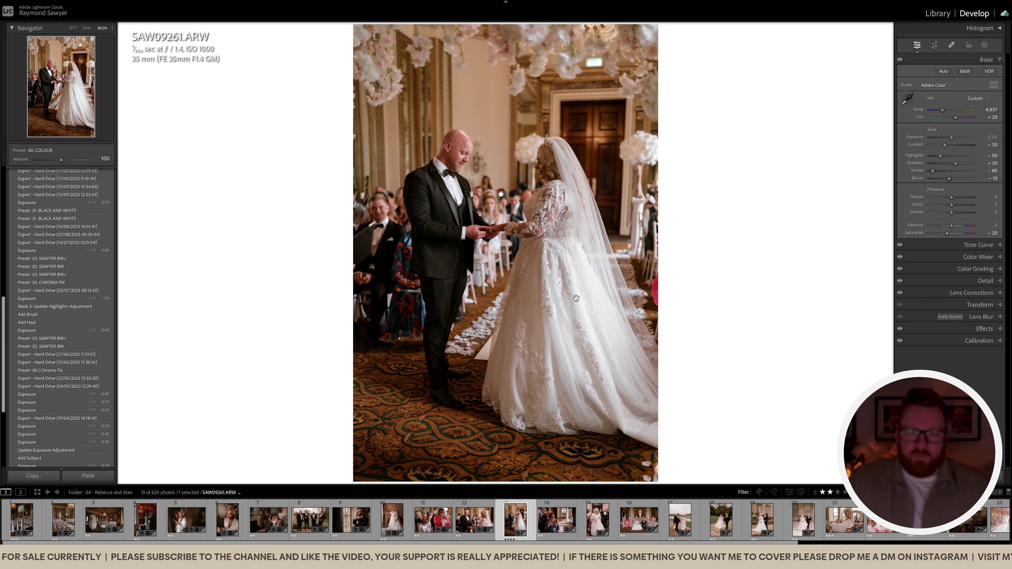
scroll(91, 338, "up", 15)
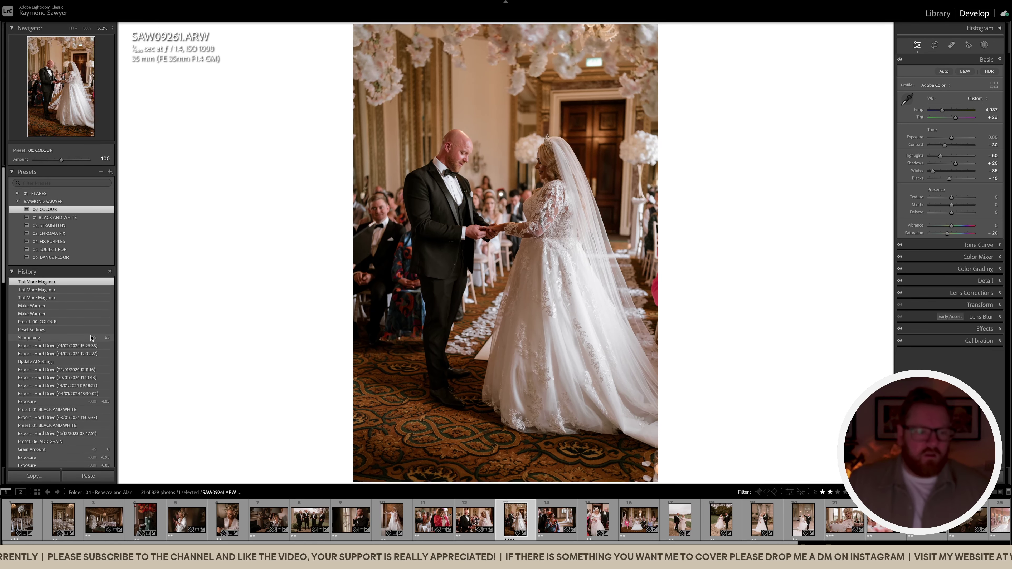
mouse_move(91, 338)
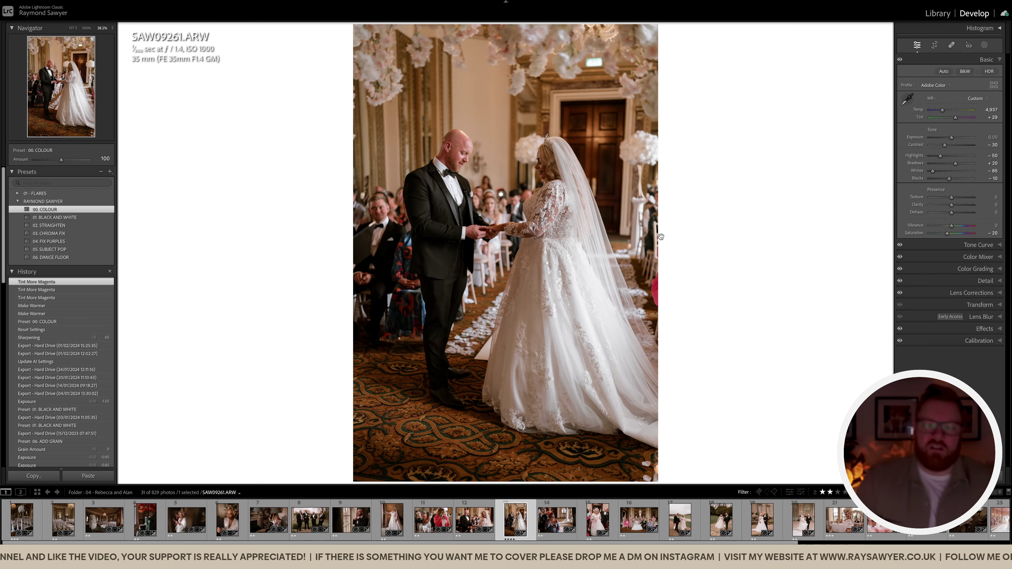
key("minus")
key("minus")
key("minus")
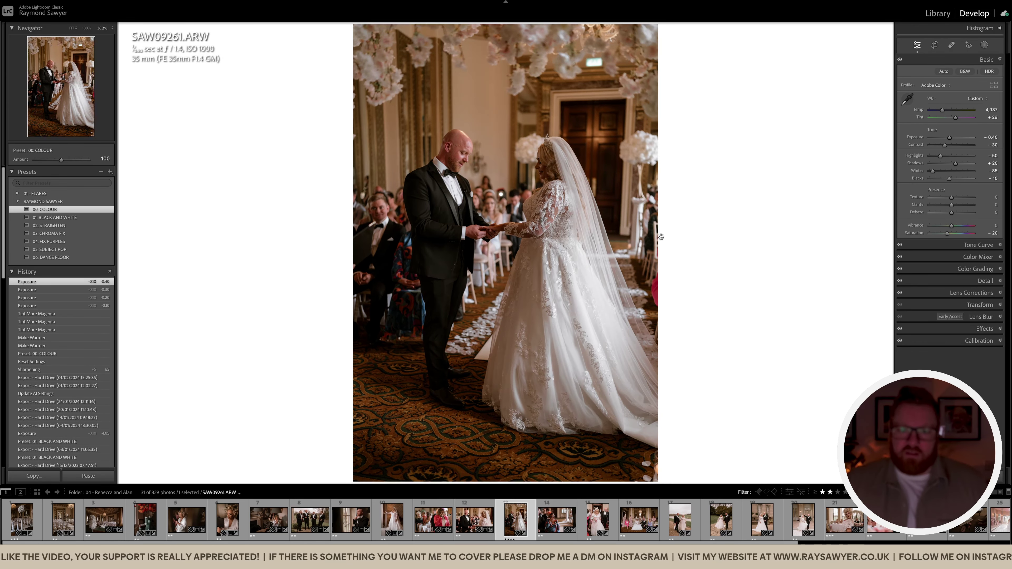
Heal away the green exit sign above the doorway in the full-length portrait of the couple under the flowers.
key("r")
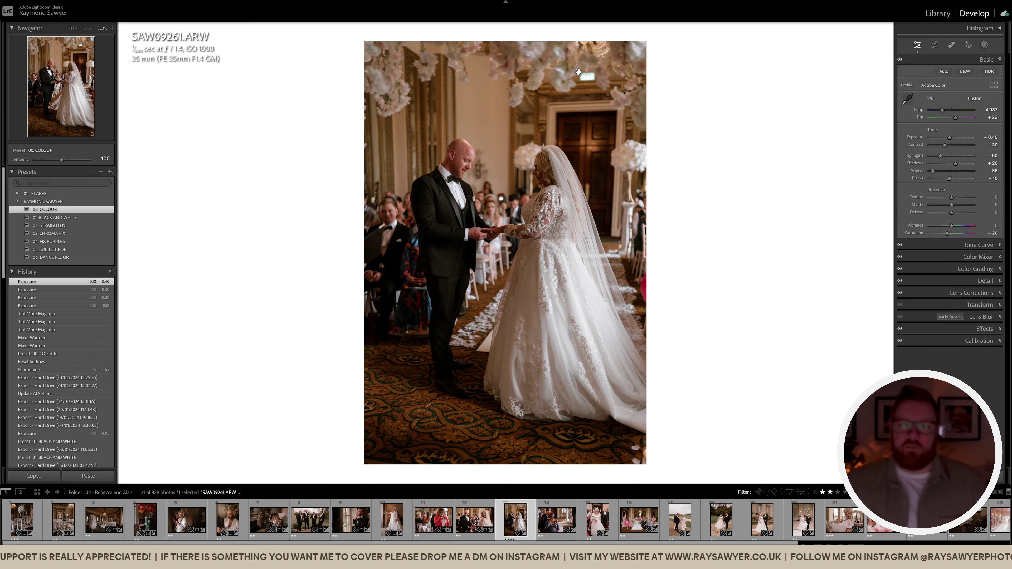
left_click(578, 72)
key("q")
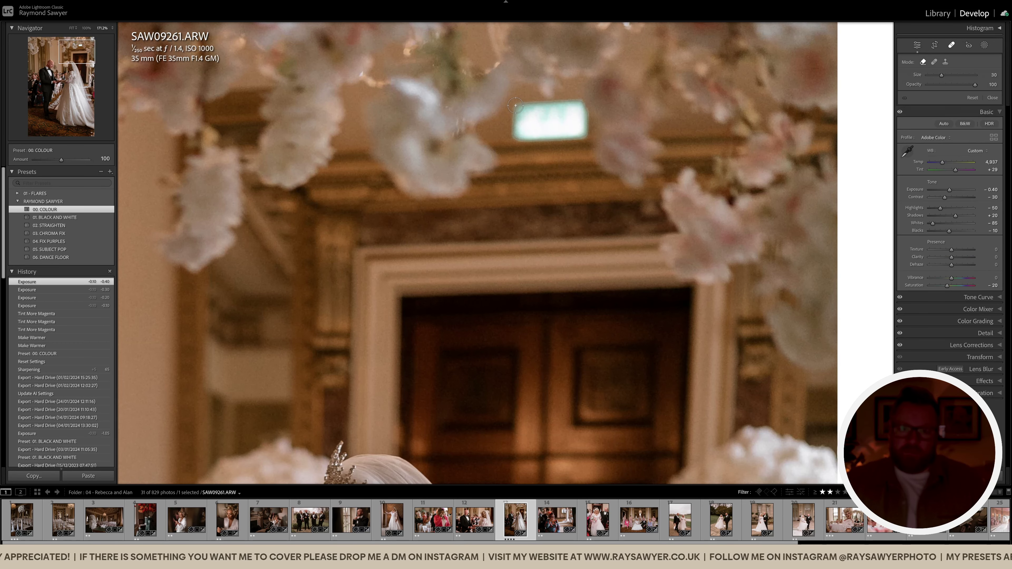
left_click_drag(517, 105, 584, 135)
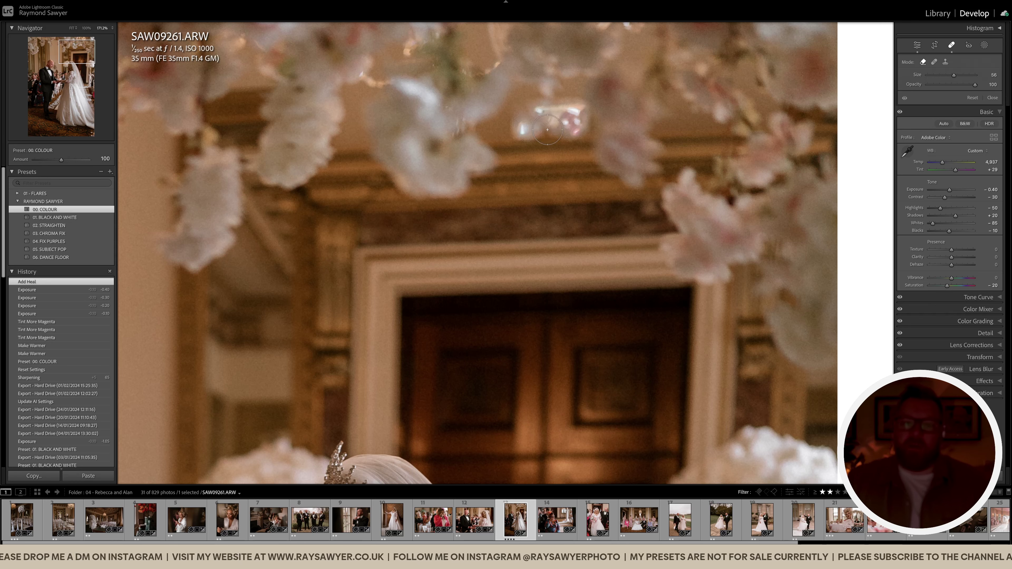
mouse_move(544, 130)
left_mouse_down()
mouse_move(584, 78)
mouse_move(547, 77)
mouse_move(470, 124)
mouse_move(584, 109)
mouse_move(597, 94)
mouse_move(533, 104)
left_mouse_up()
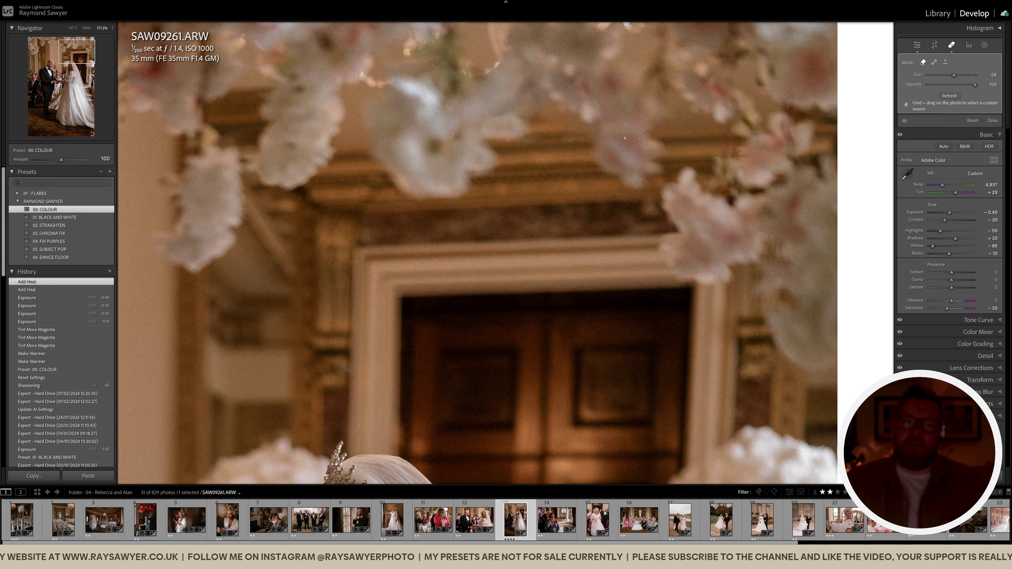
key("q")
left_click(603, 132)
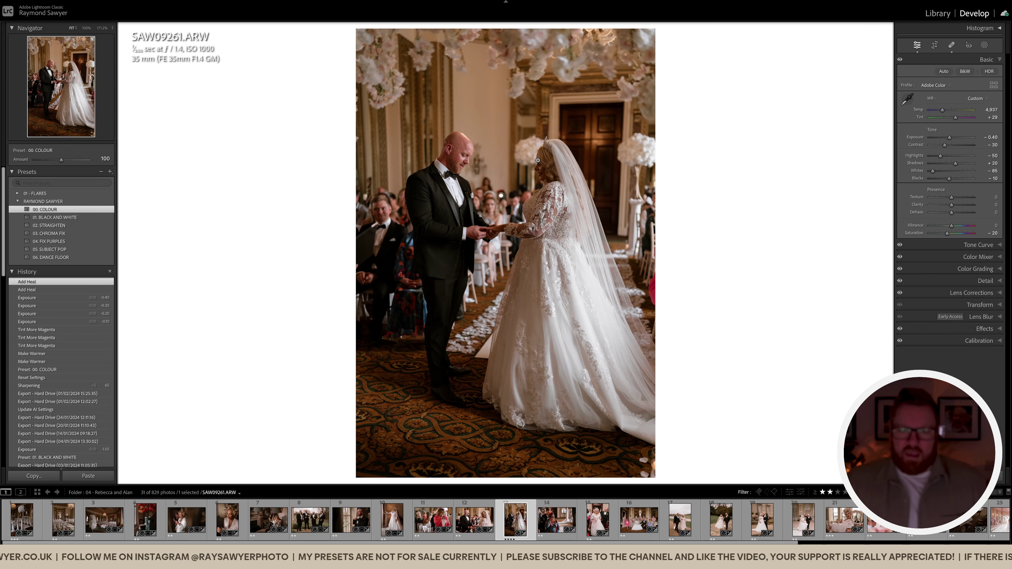
Create a people mask covering the bride's facial skin, lips and teeth.
left_click(984, 45)
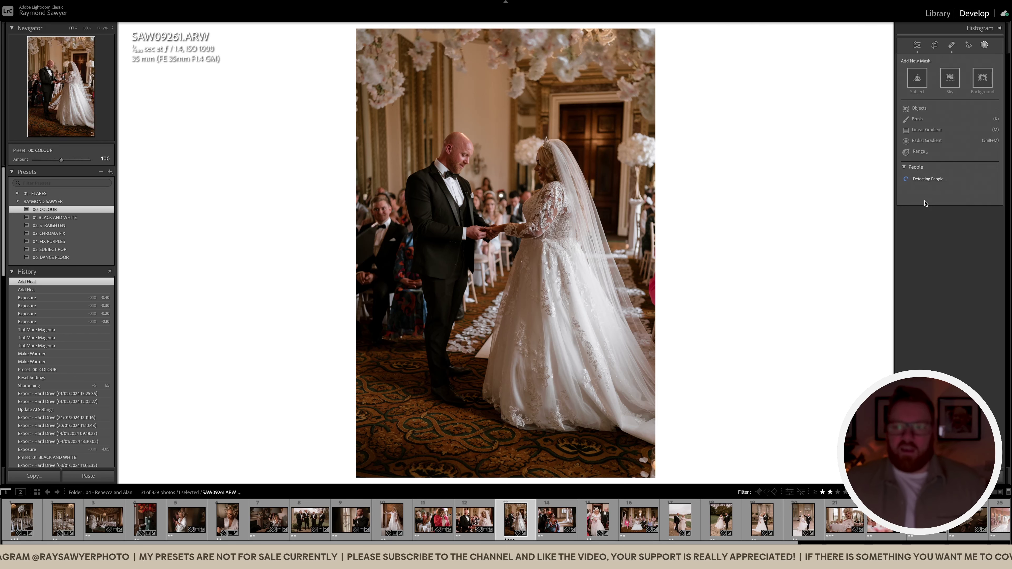
left_click(961, 183)
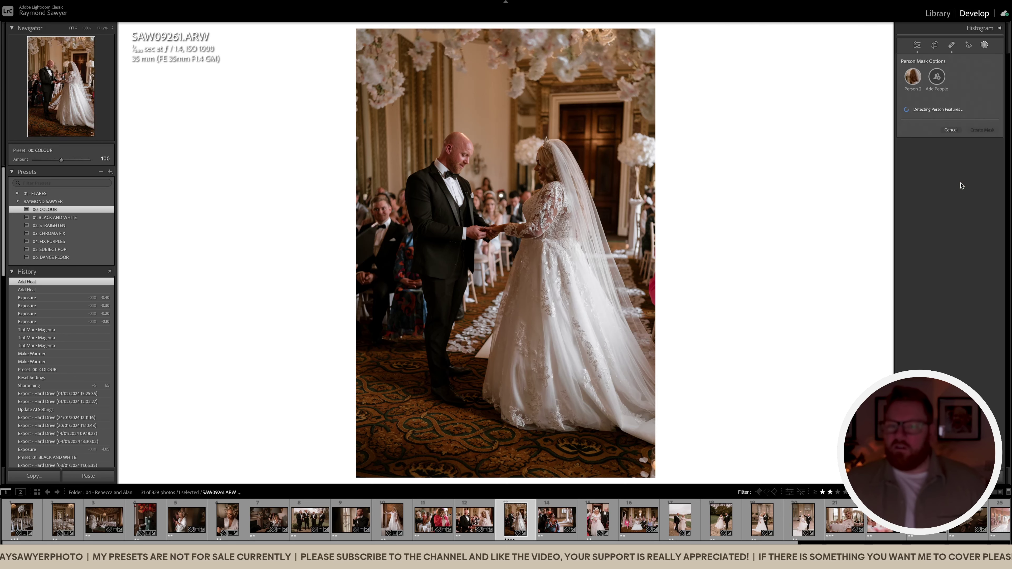
left_click(924, 124)
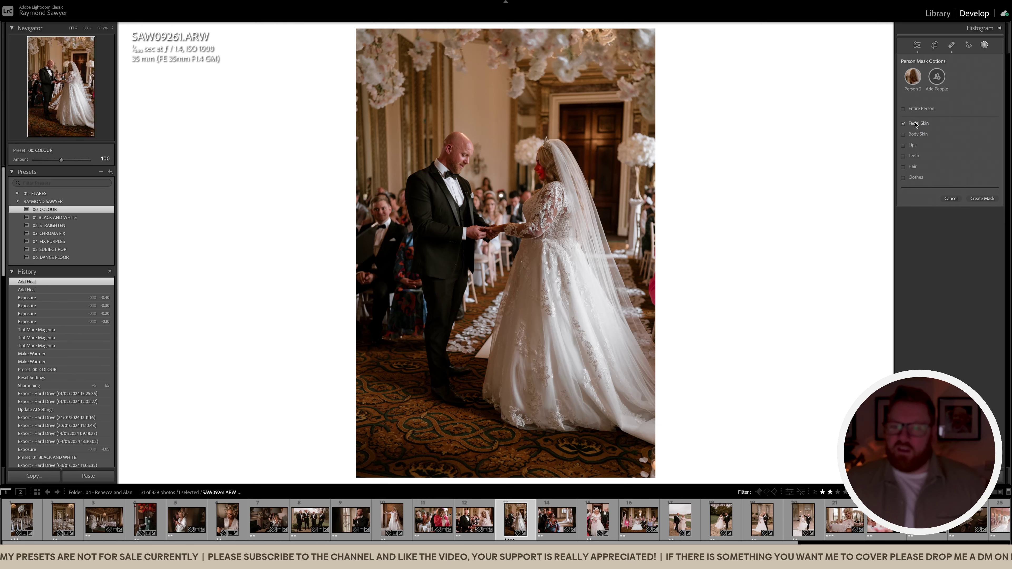
left_click(909, 146)
left_click(910, 156)
left_click(982, 204)
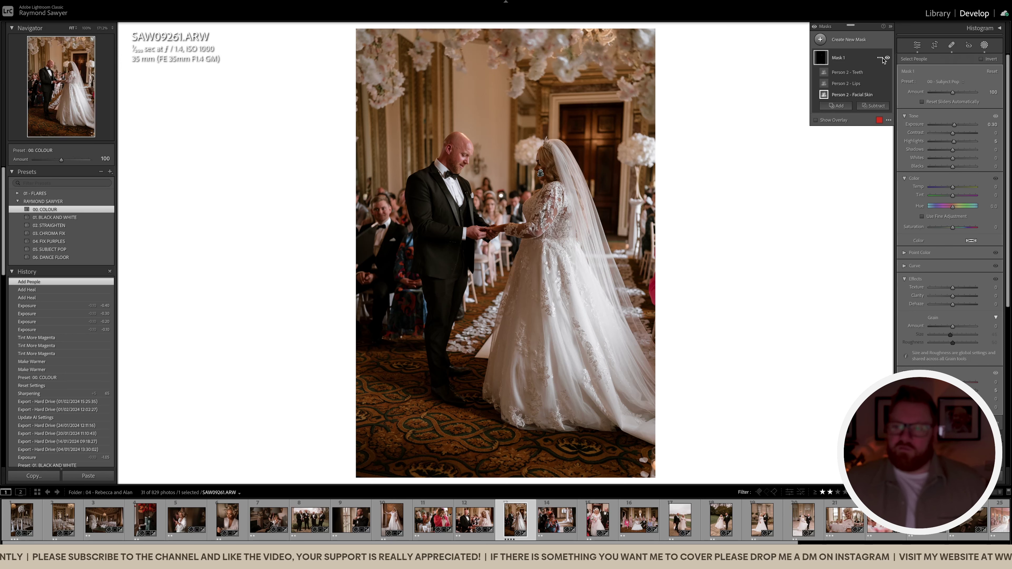
Toggle the bride's face mask off and on to check its effect.
left_click(887, 58)
left_click(887, 59)
left_click(887, 58)
left_click(888, 59)
left_click(887, 58)
left_click(887, 58)
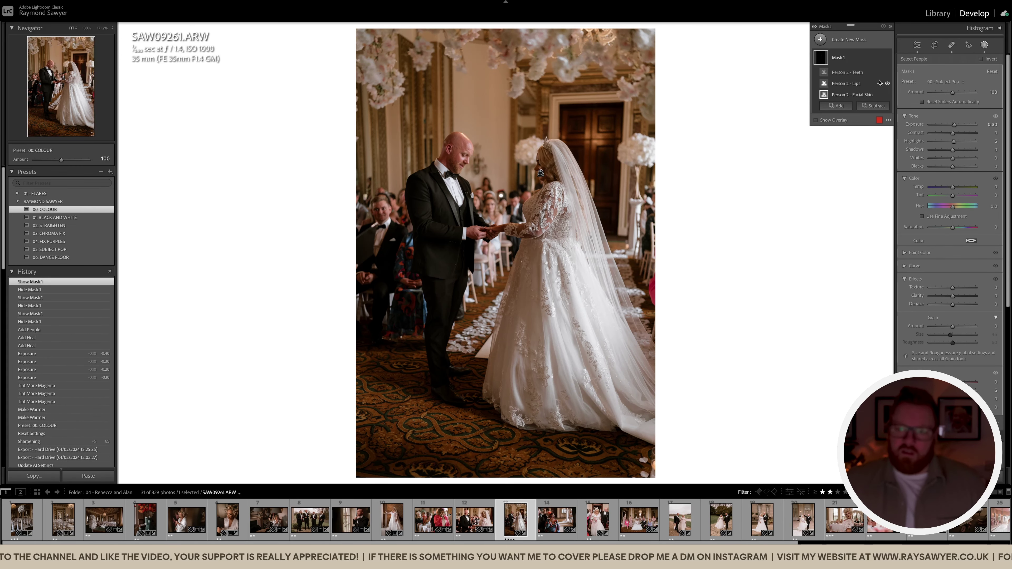
Brush a mask on the bride's face and a second, slightly darker one down her veil and dress, and compare with the original.
key("k")
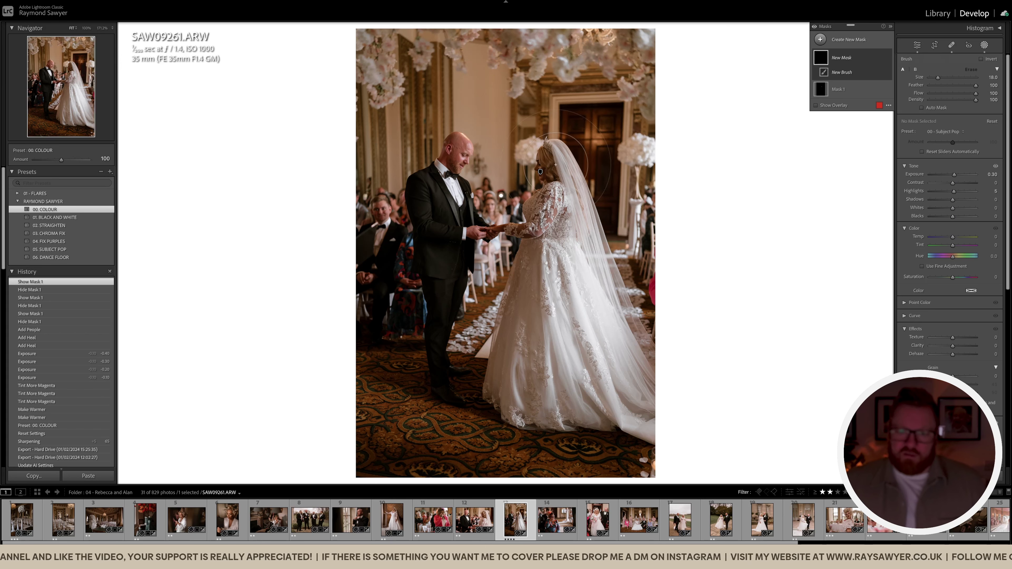
left_click(535, 170)
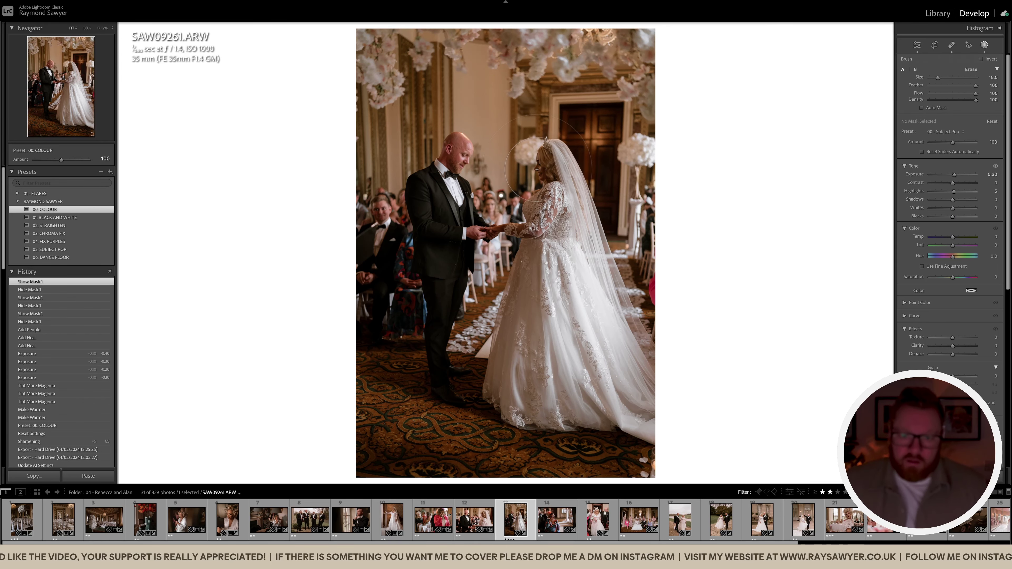
left_click_drag(953, 191, 948, 191)
double_click(954, 174)
mouse_move(580, 179)
left_mouse_down()
mouse_move(599, 351)
mouse_move(616, 383)
left_mouse_up()
left_click_drag(952, 175, 951, 175)
key("backslash")
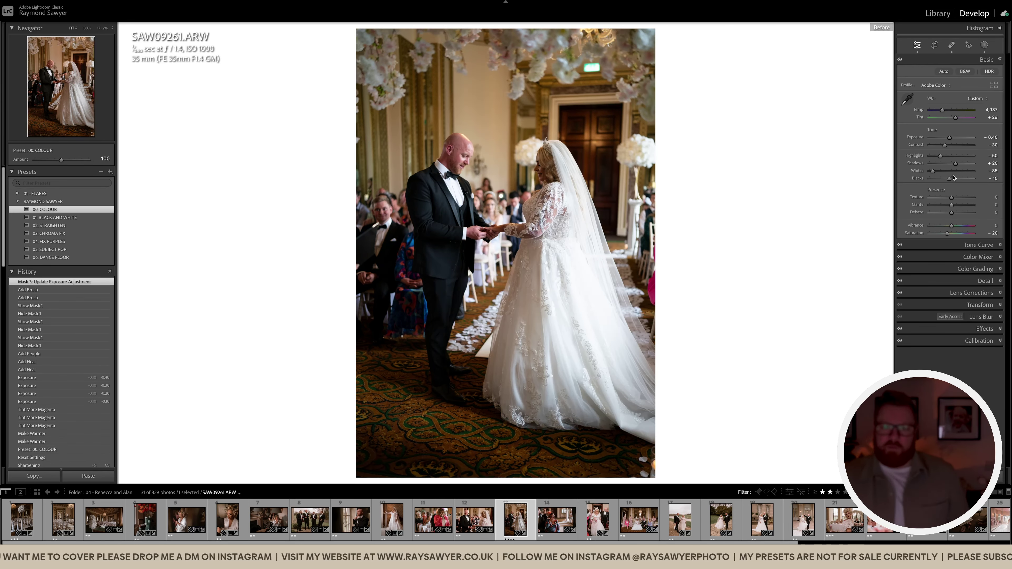
key("backslash")
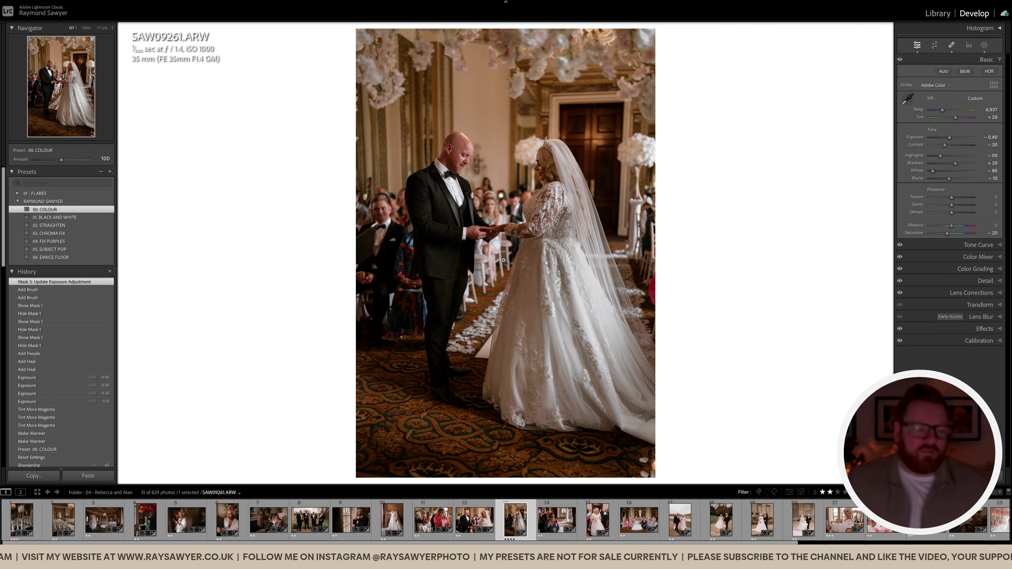
On the next photo, of the tearful guest in the floral dress, tighten the crop and raise the exposure to +0.40.
key("Right")
key("r")
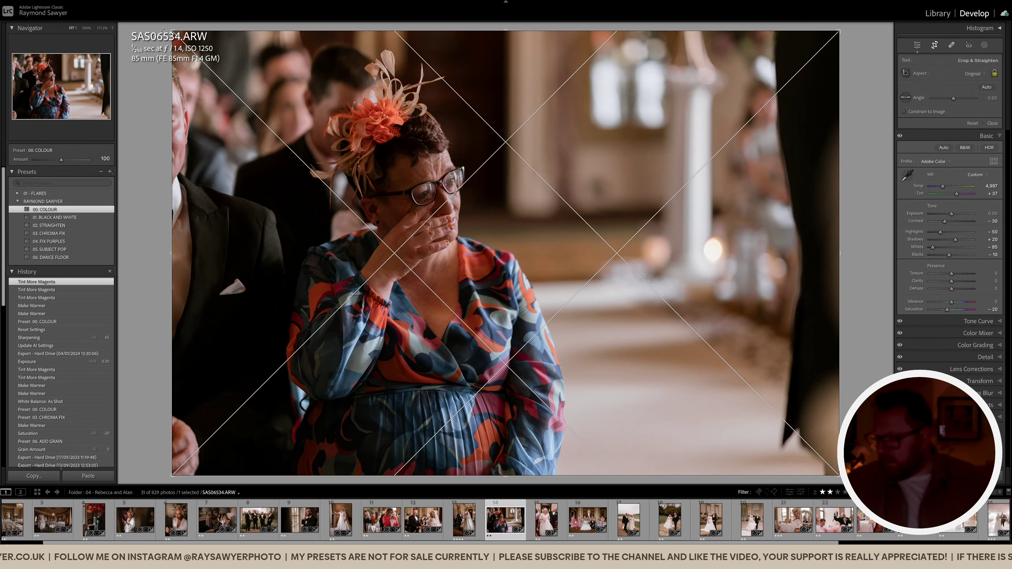
left_click_drag(163, 30, 199, 53)
key("Return")
key("equal")
key("equal")
key("equal")
key("equal")
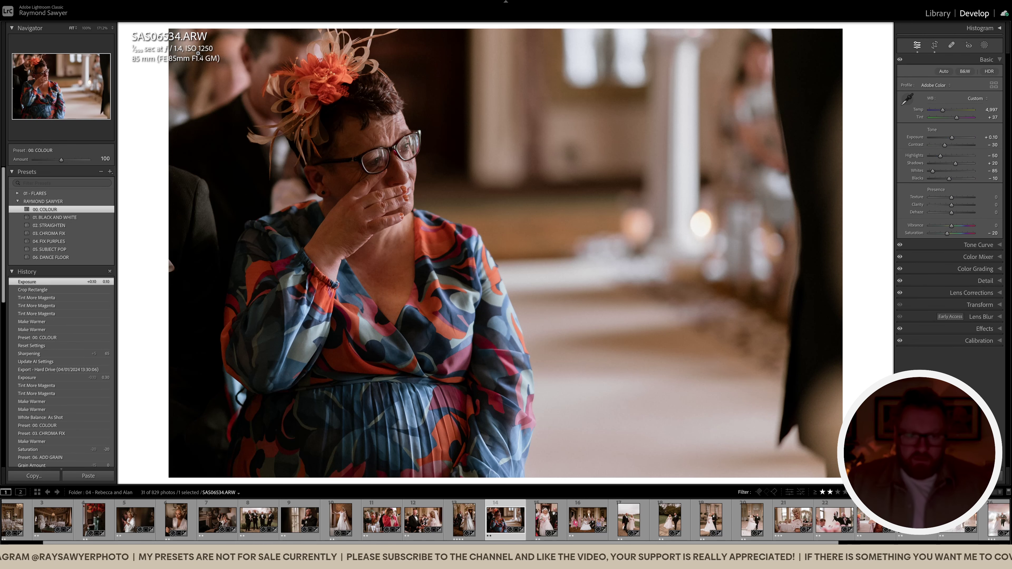
Add a subject mask to the tearful guest and apply the 00 - Subject Pop preset to it.
key("shift+w")
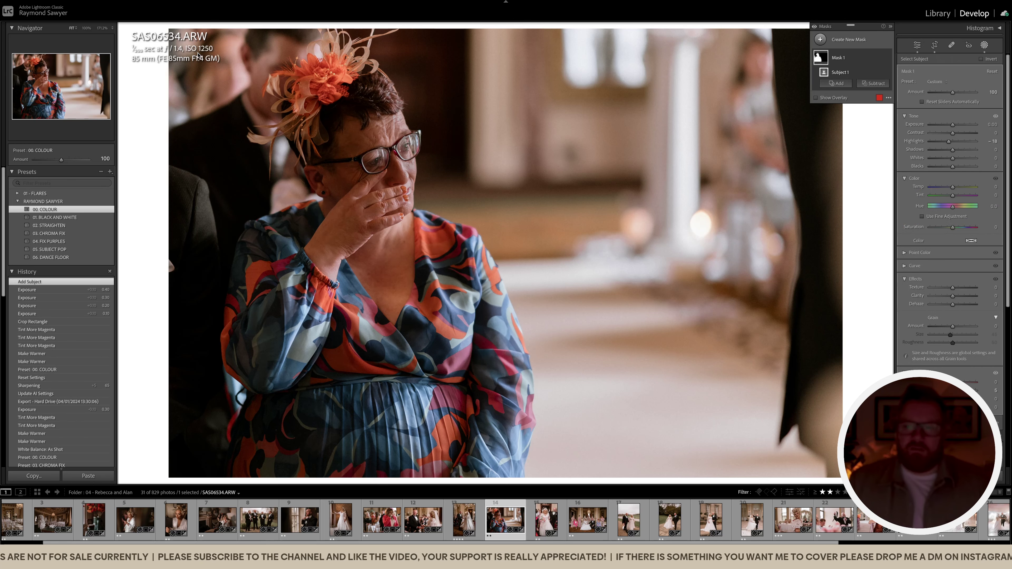
left_click(935, 81)
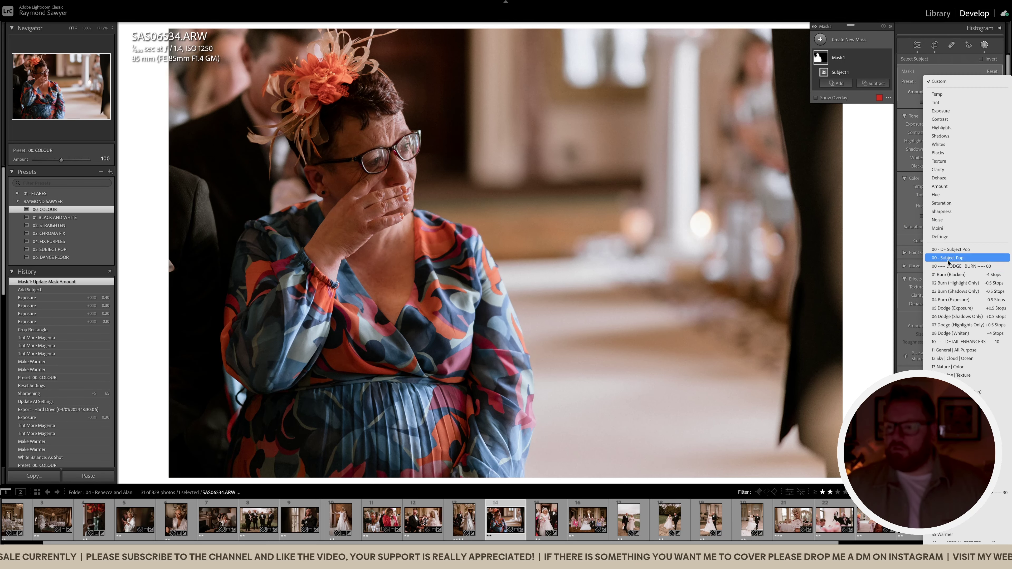
left_click(956, 258)
key("shift+w")
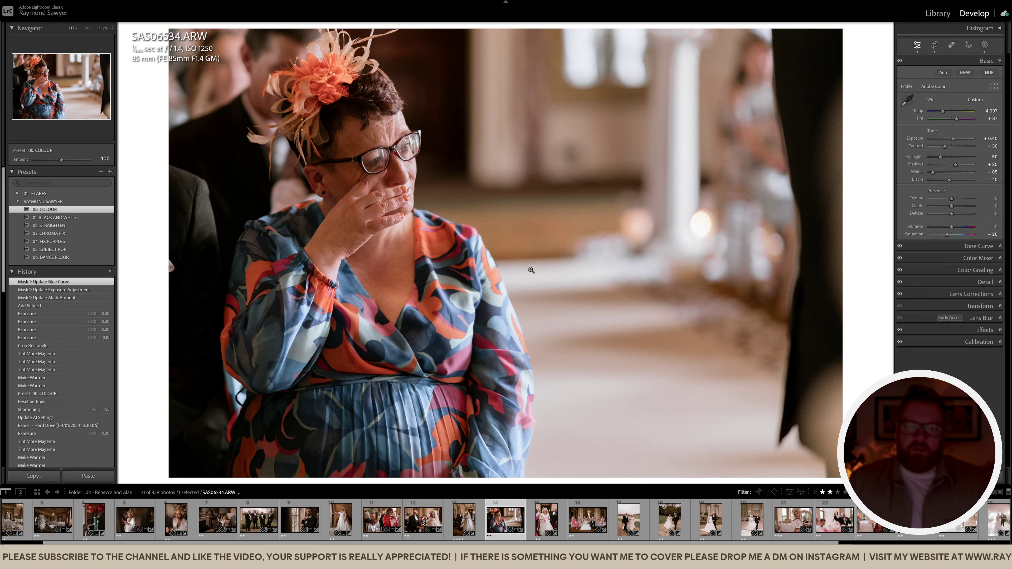
Lower the overall exposure of the tearful guest photo to -0.10.
key("minus")
key("minus")
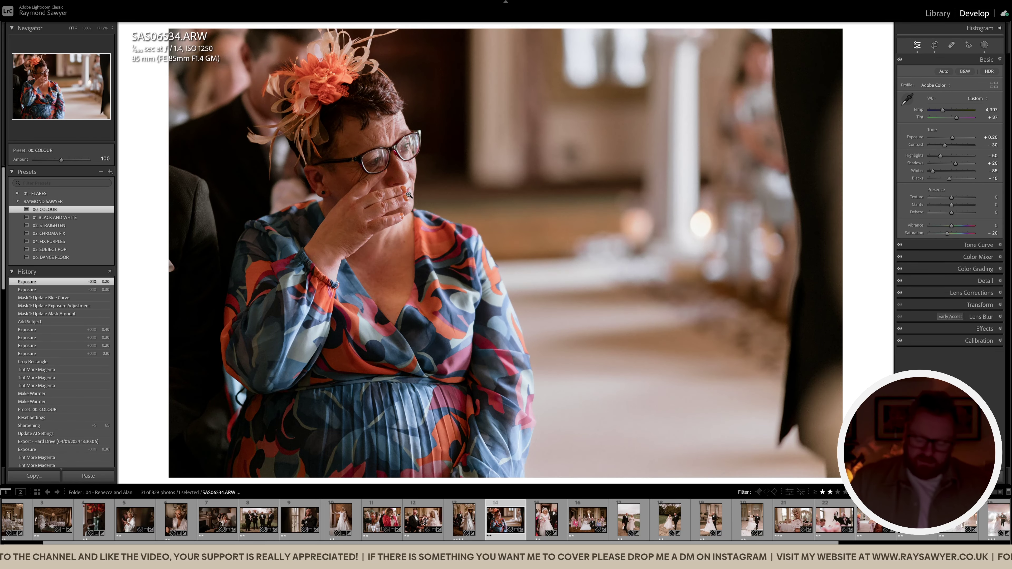
key("minus")
key("minus")
key("minus")
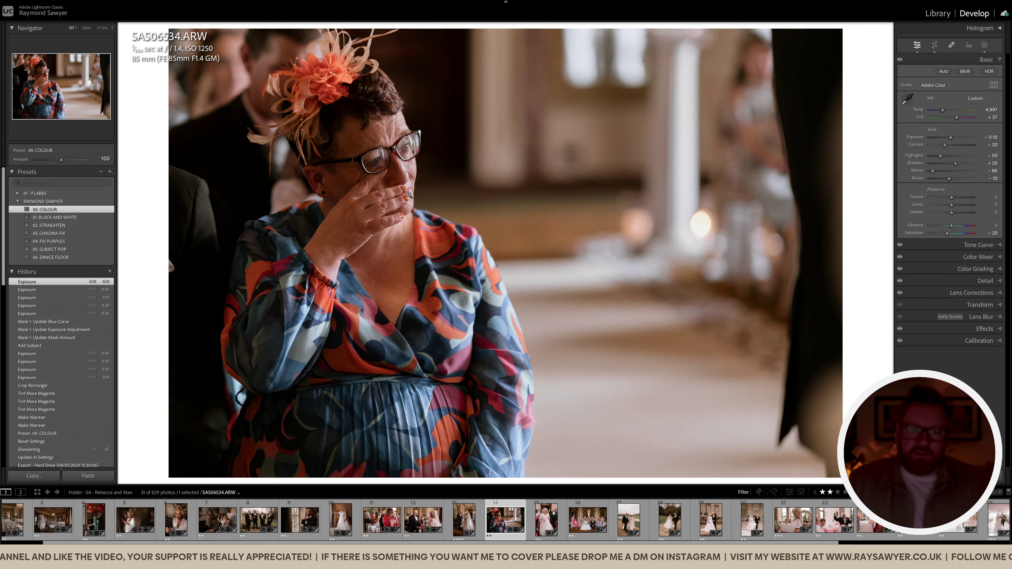
Warm the tearful guest photo to a temperature of 5,197 and set its tint to +40.
key("super+minus")
key("comma")
key("comma")
key("shift+equal")
key("shift+equal")
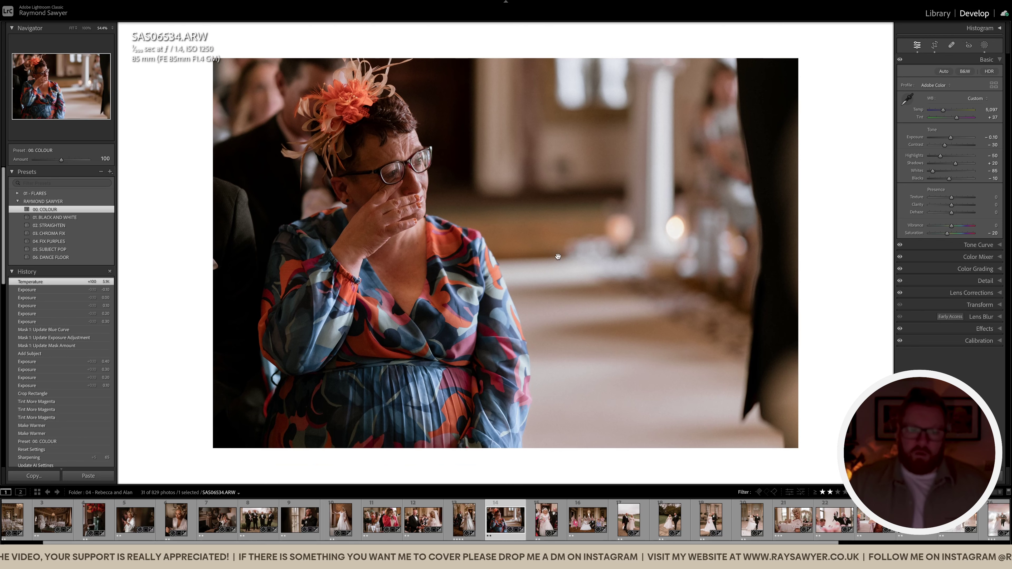
key("period")
key("equal")
key("equal")
key("equal")
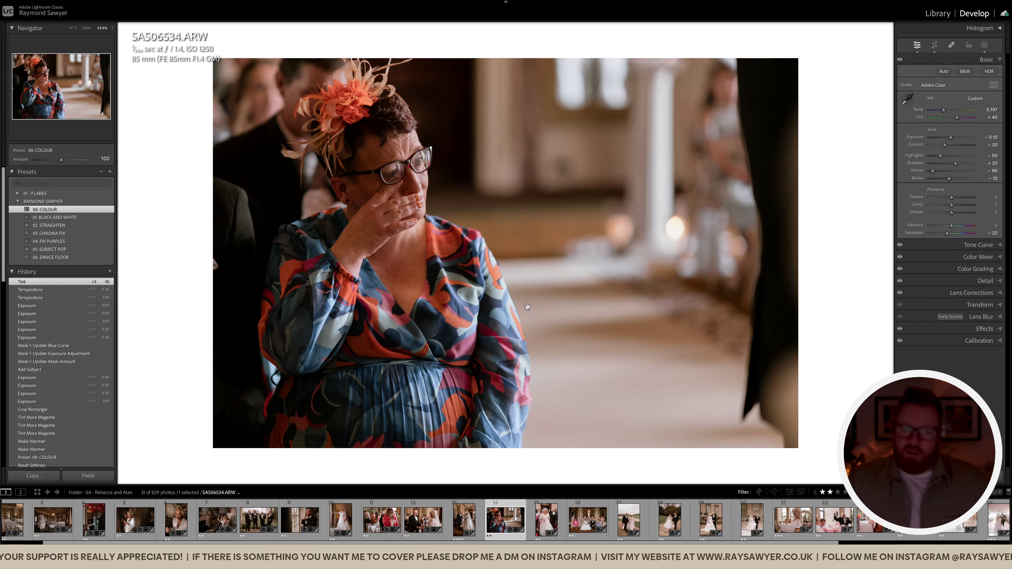
On the next photo, of the couple amid confetti, apply the 01. BLACK AND WHITE preset and lower the exposure to -0.60.
key("Right")
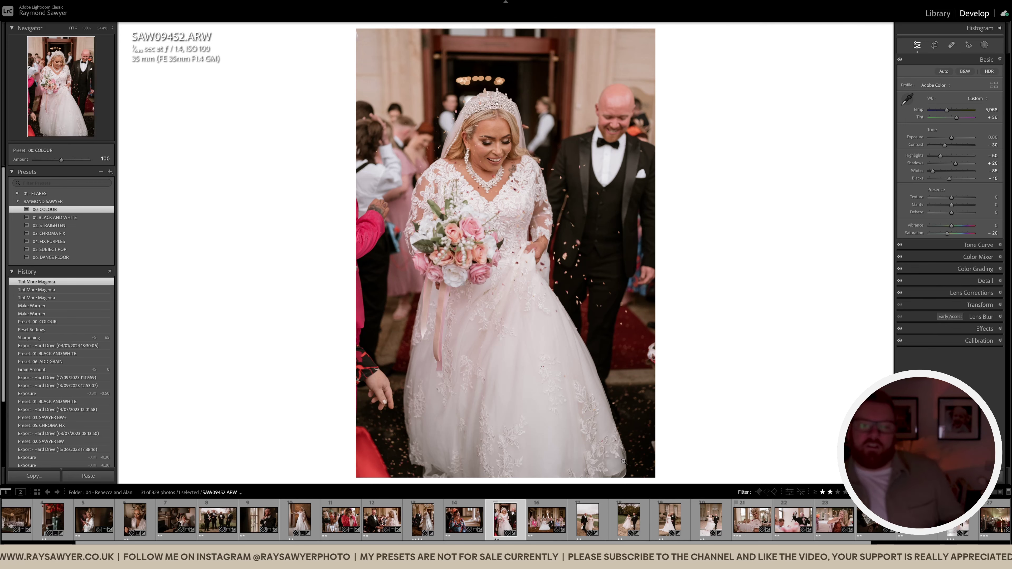
left_click(583, 255)
left_click_drag(600, 269, 679, 274, "shift")
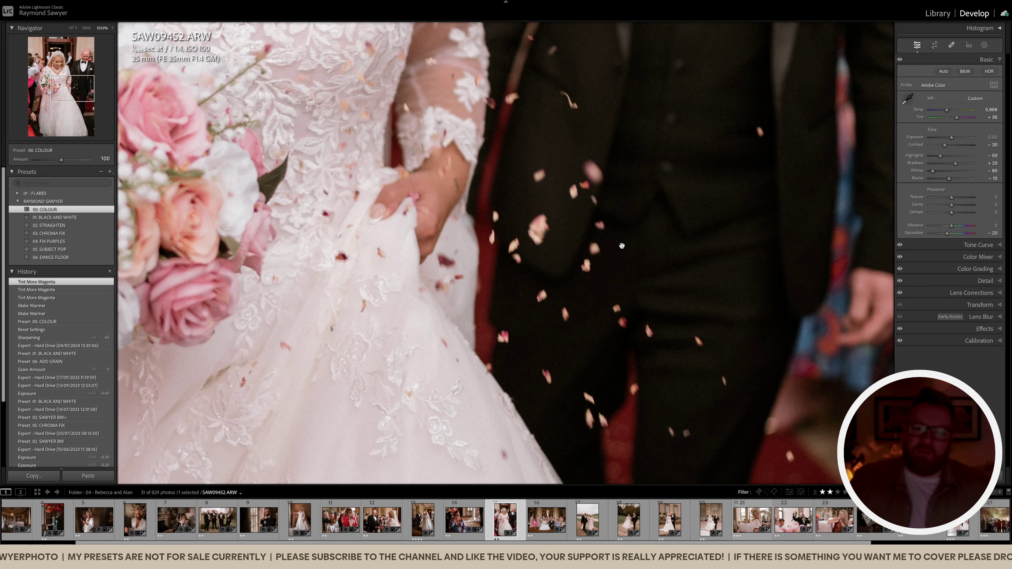
left_click(613, 235)
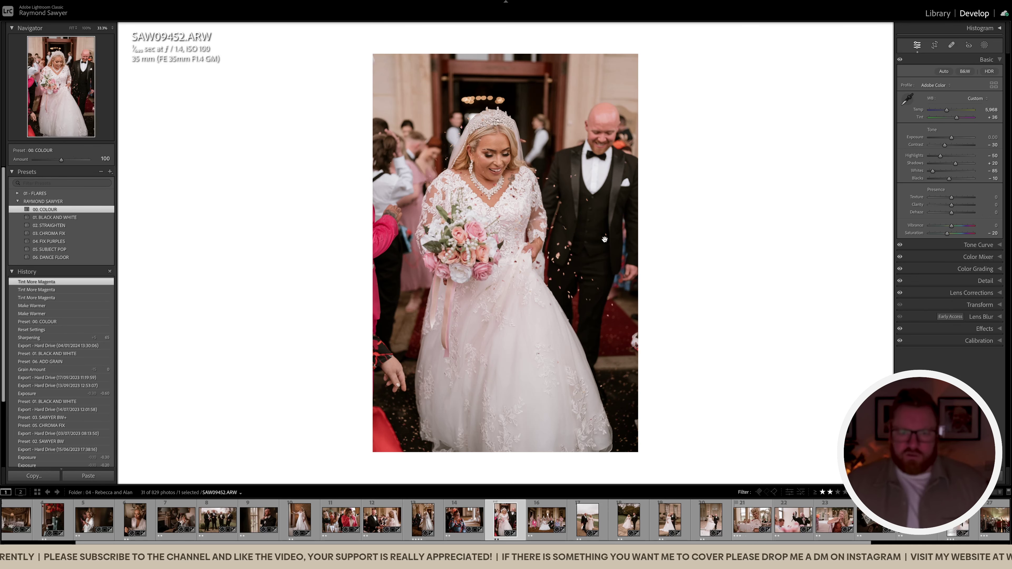
mouse_move(94, 338)
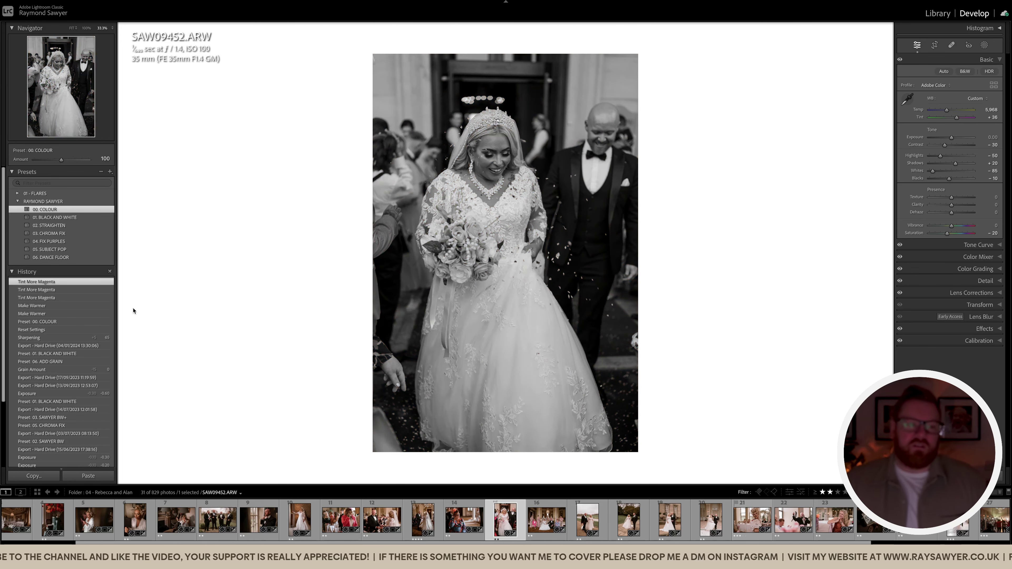
left_click(55, 217)
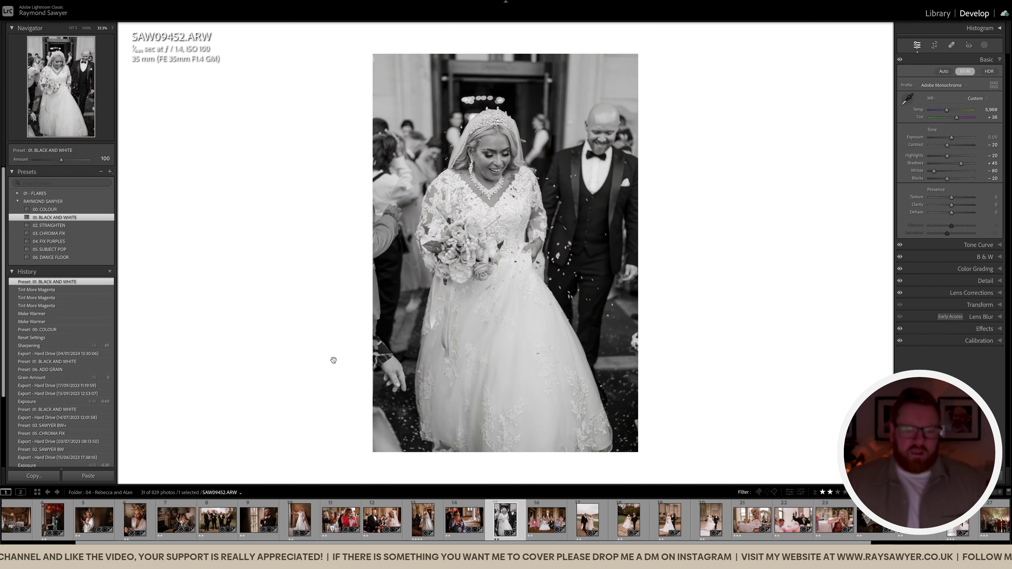
key("minus")
key("minus")
key("minus")
key("minus")
key("minus")
key("minus")
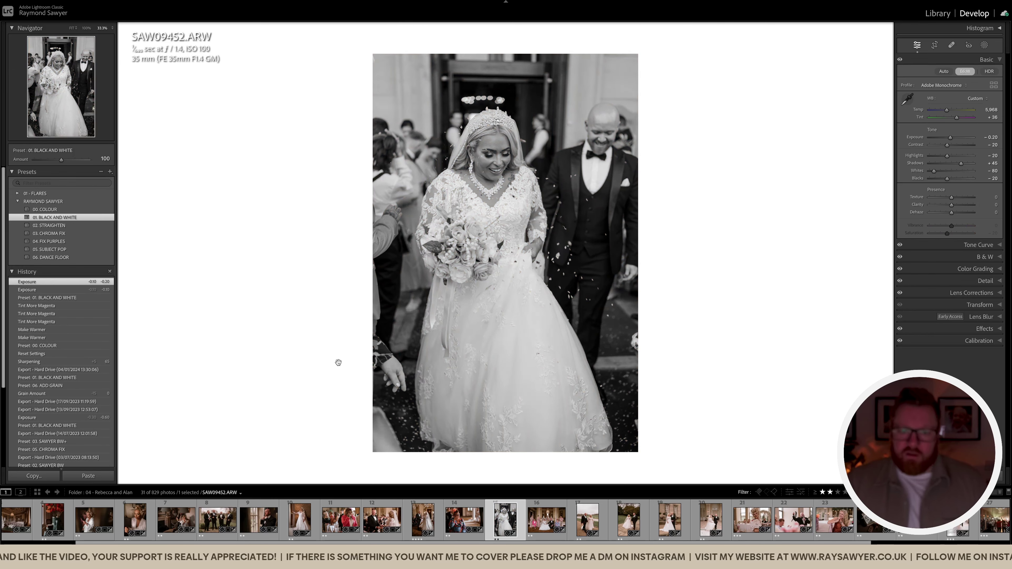
Straighten and crop the black-and-white confetti photo tighter, and raise its temperature to about 6,370.
key("r")
left_click_drag(834, 317, 833, 314)
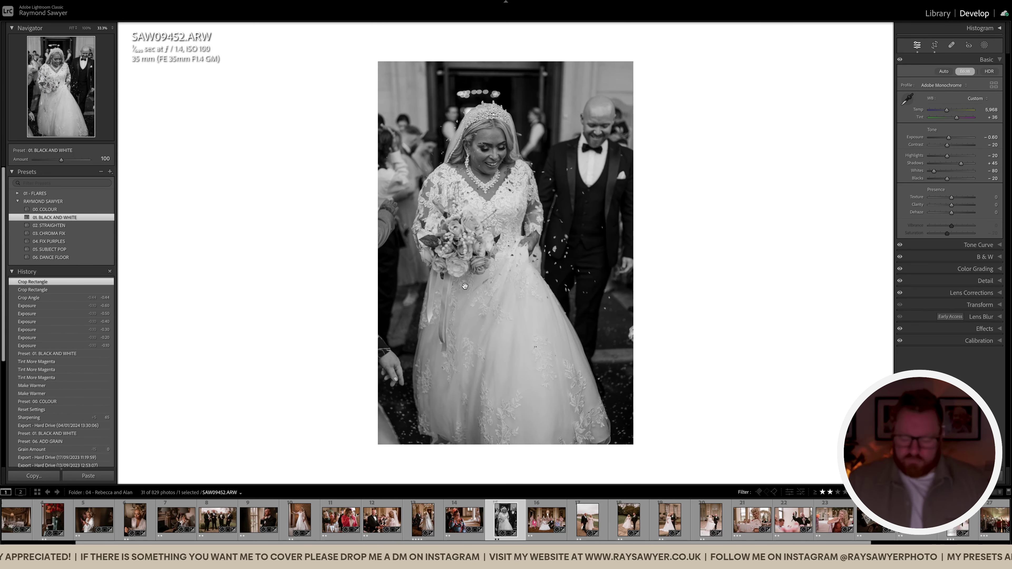
key("comma")
key("comma")
key("equal")
key("equal")
key("equal")
key("equal")
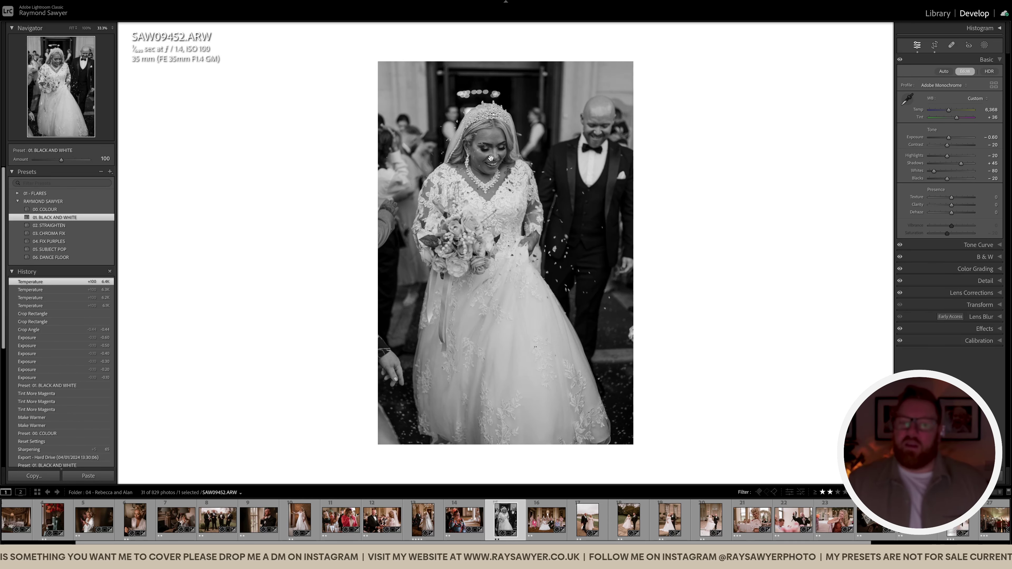
left_click(973, 111)
key("ctrl+z")
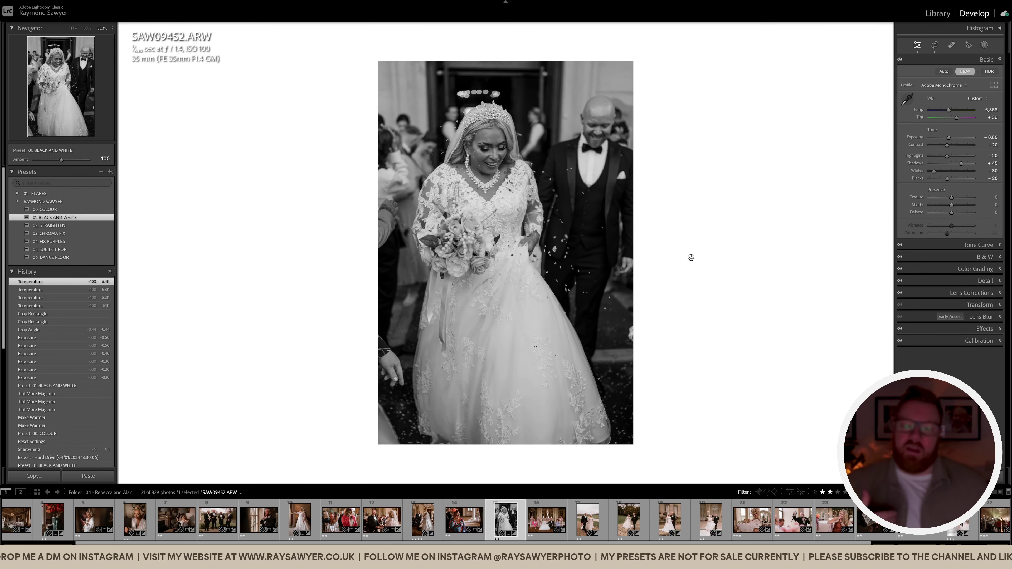
On the next photo, the seated group portrait with the bridesmaids, apply the 02. STRAIGHTEN preset.
key("Right")
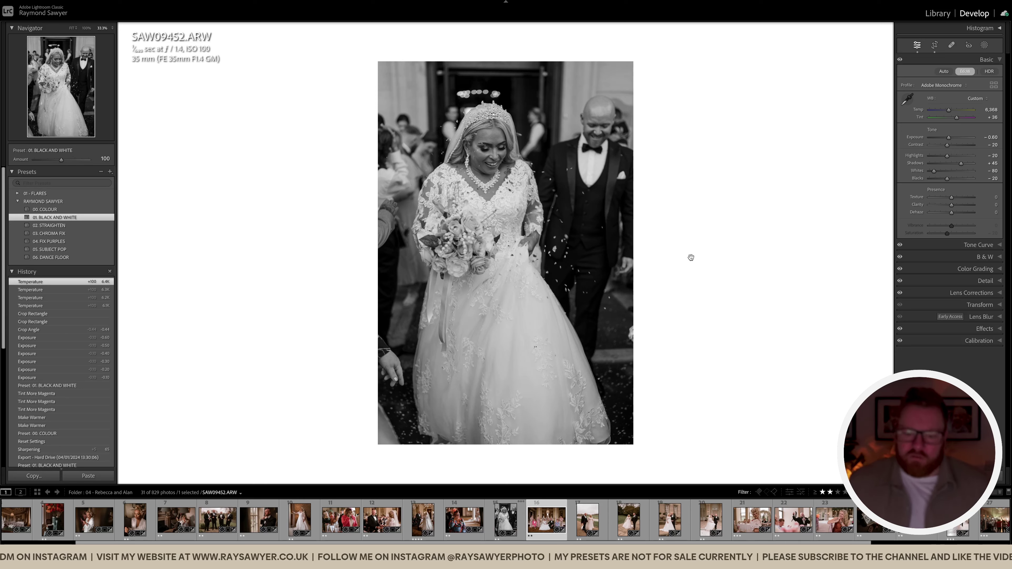
left_click(494, 235)
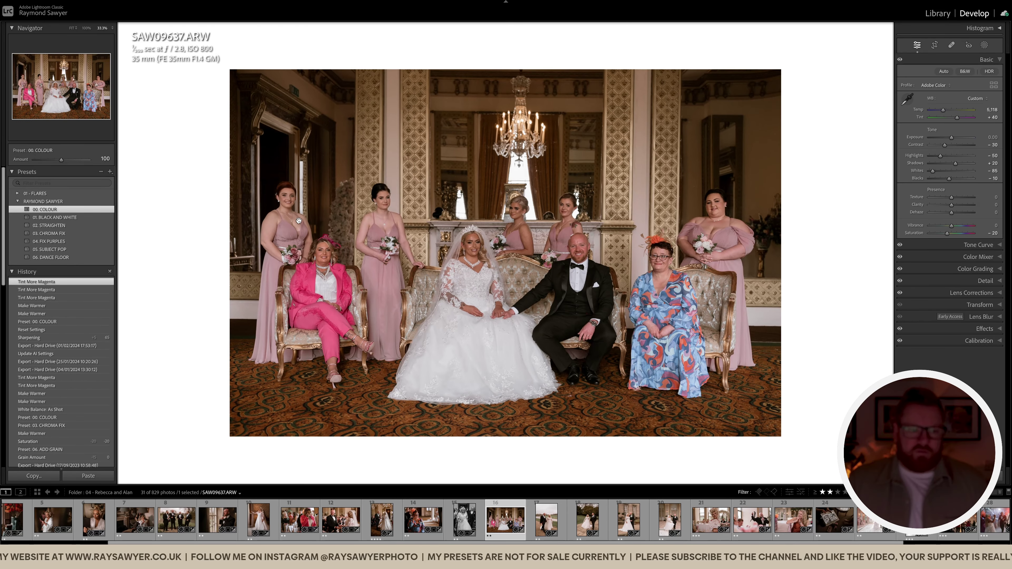
left_click(169, 219)
left_click(89, 226)
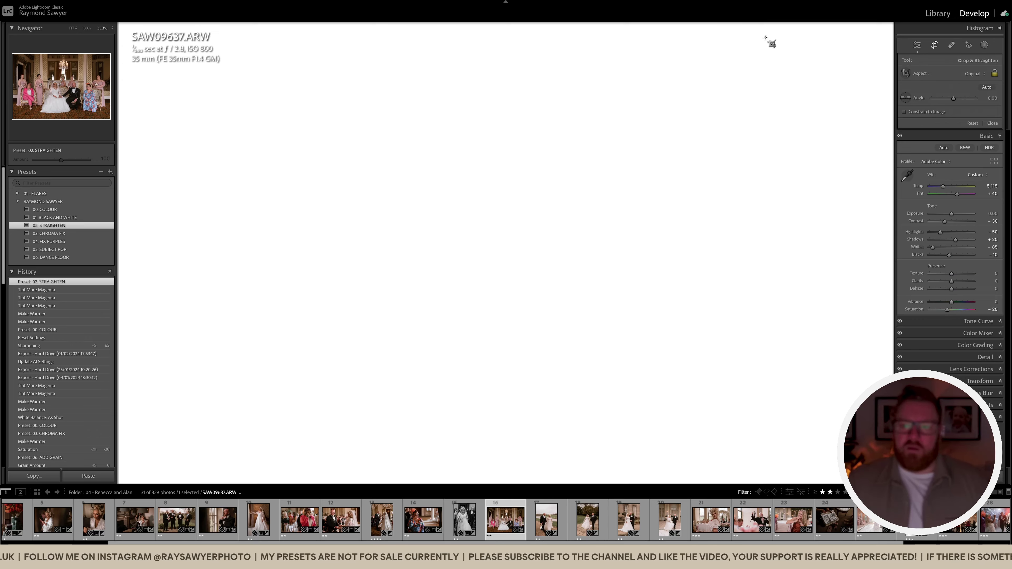
Straighten the seated group portrait to a crop angle of -0.10 and set its contrast to -20.
key("r")
left_click_drag(864, 84, 864, 83)
key("r")
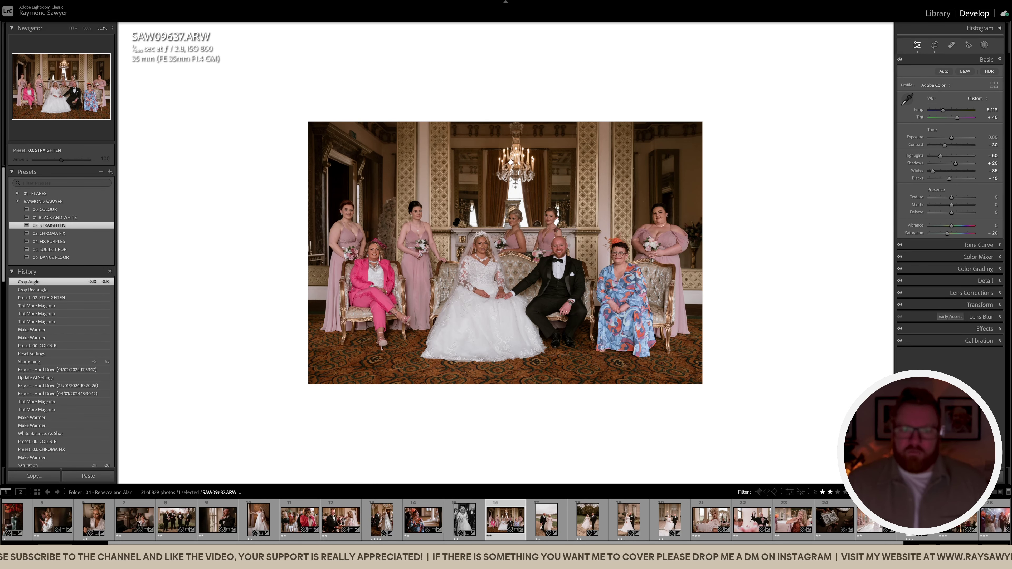
left_click(524, 182)
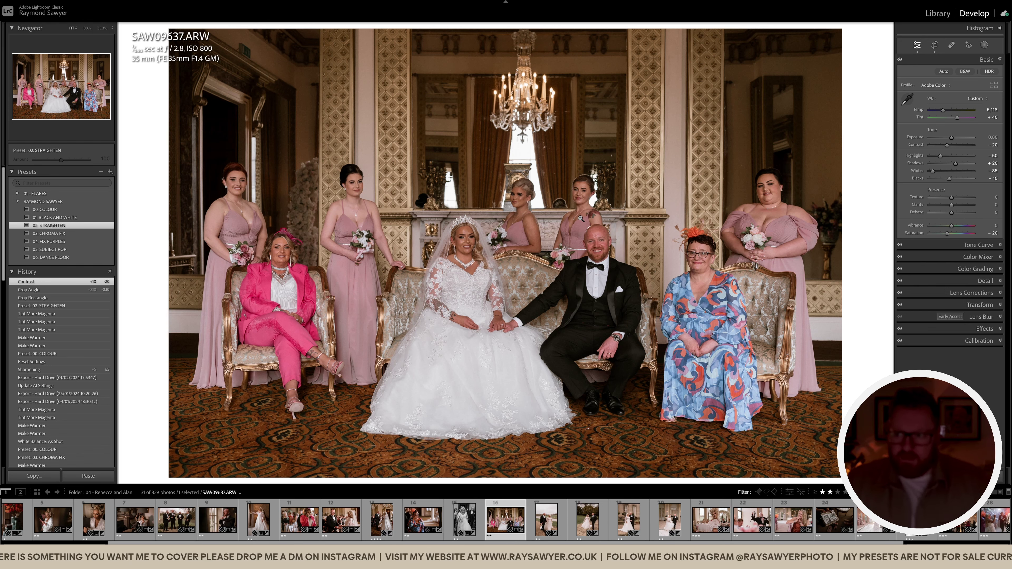
Brush a Subject Pop mask with 0.30 exposure across the upper part of the group and the standing bridesmaids.
key("k")
scroll(590, 184, "up", 8)
mouse_move(700, 74)
left_mouse_down()
mouse_move(573, 64)
mouse_move(516, 85)
left_mouse_up()
left_click(516, 86)
scroll(586, 139, "down", 9)
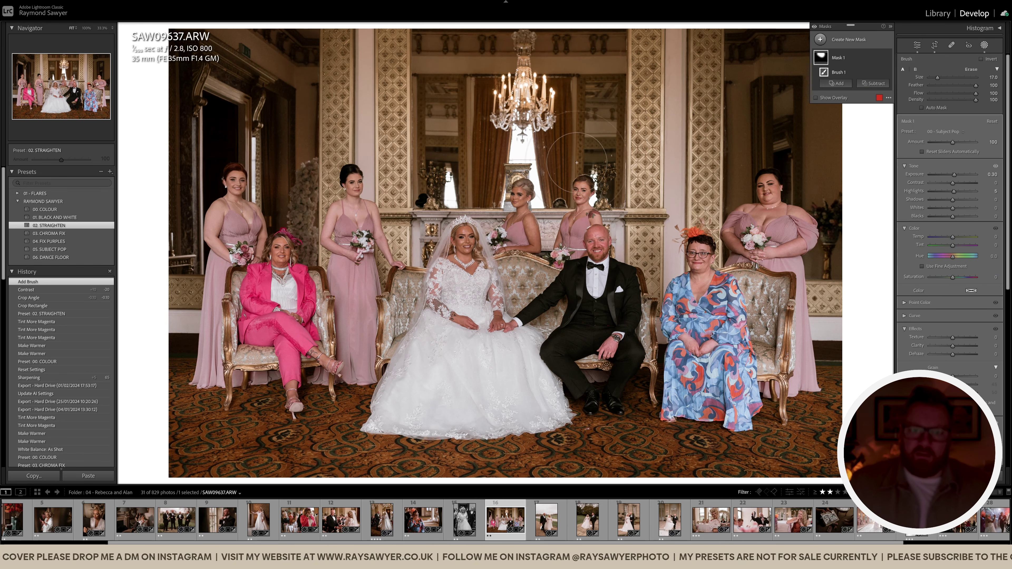
left_click(578, 195)
left_click(765, 188)
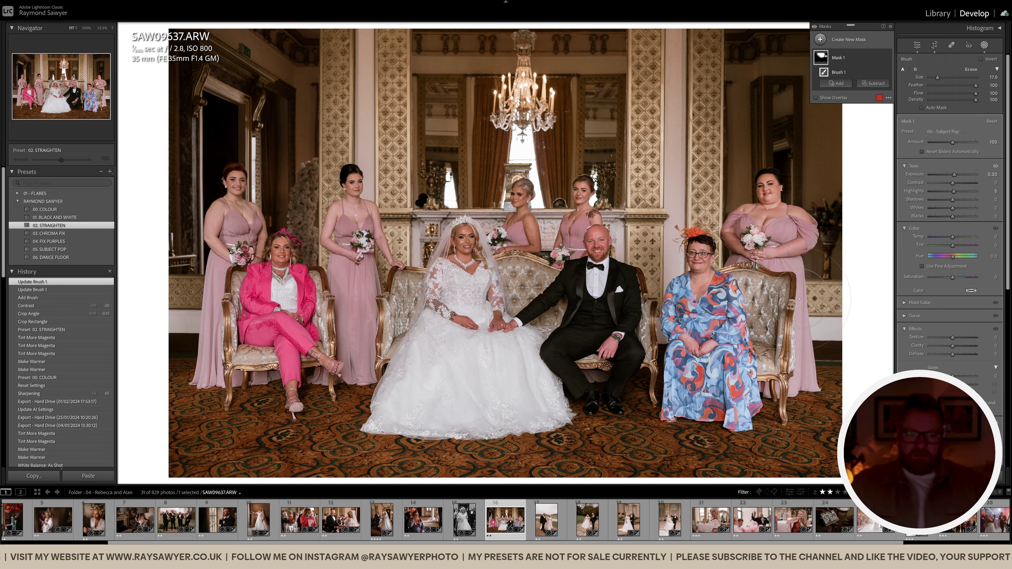
key("alt")
scroll(791, 195, "up", 5)
left_click(790, 199, "alt")
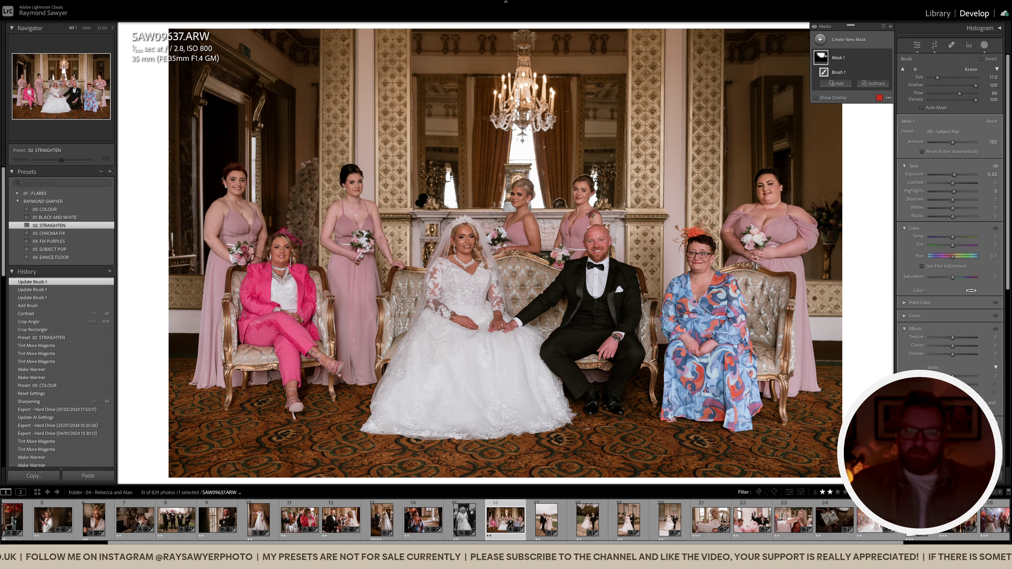
Brush a second Subject Pop mask over the bridesmaid standing in the centre of the group portrait.
key("k")
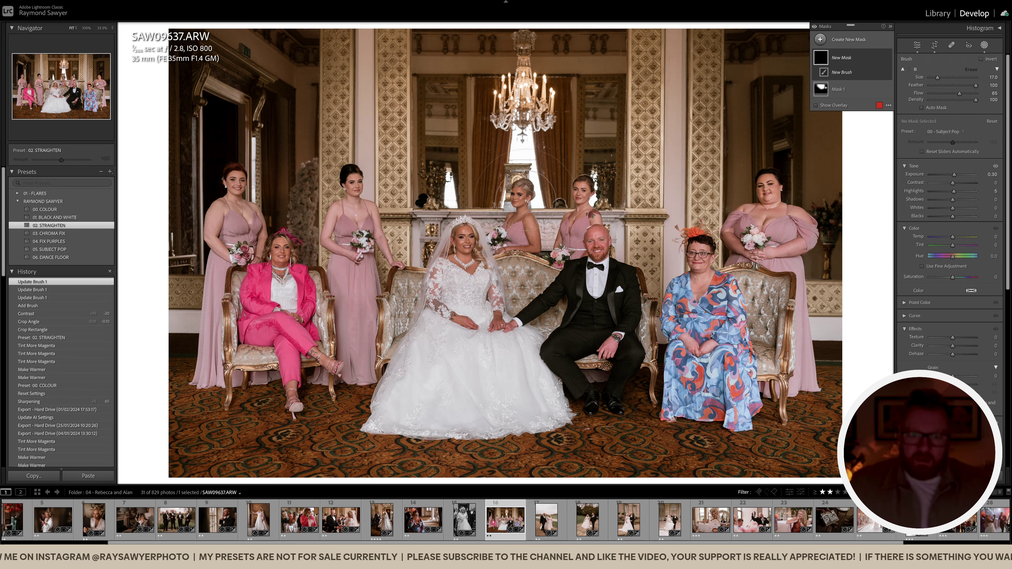
left_click(519, 203)
left_click_drag(518, 198, 519, 198)
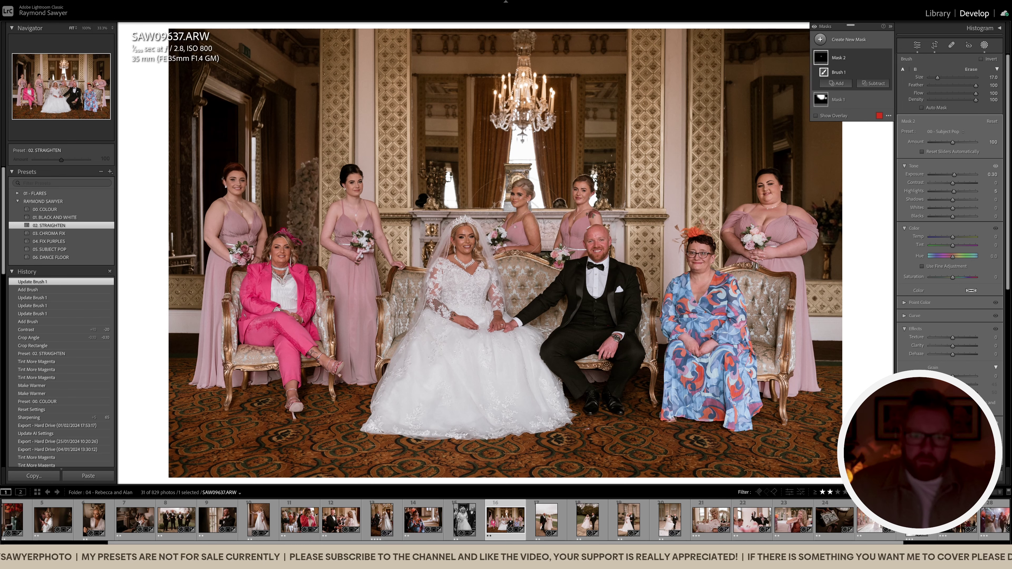
Warm the group portrait to a temperature of 5,318 and lower its exposure to -0.10.
key("shift+w")
key("equal")
key("equal")
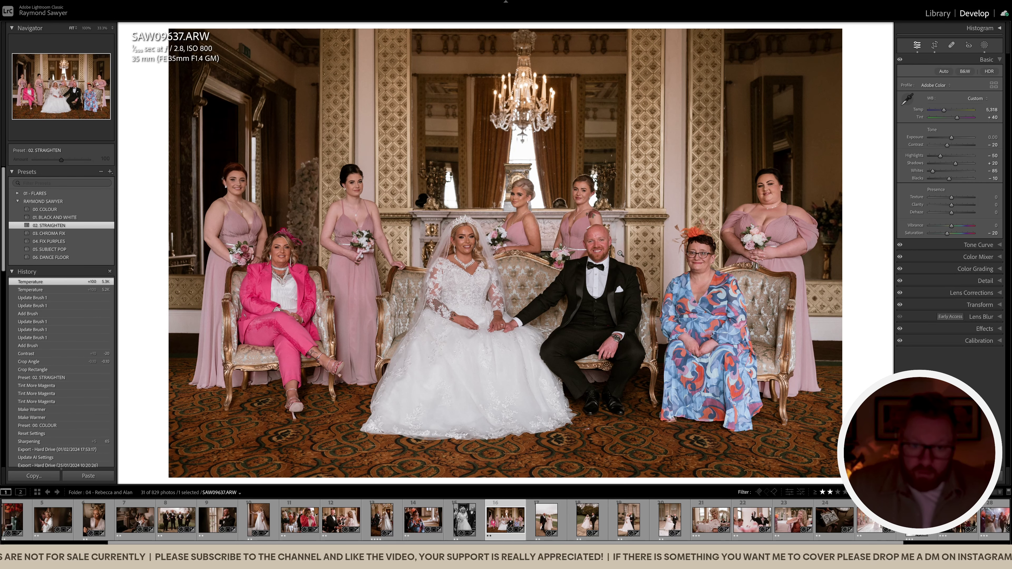
left_click_drag(620, 253, 572, 252)
key("period")
key("period")
key("minus")
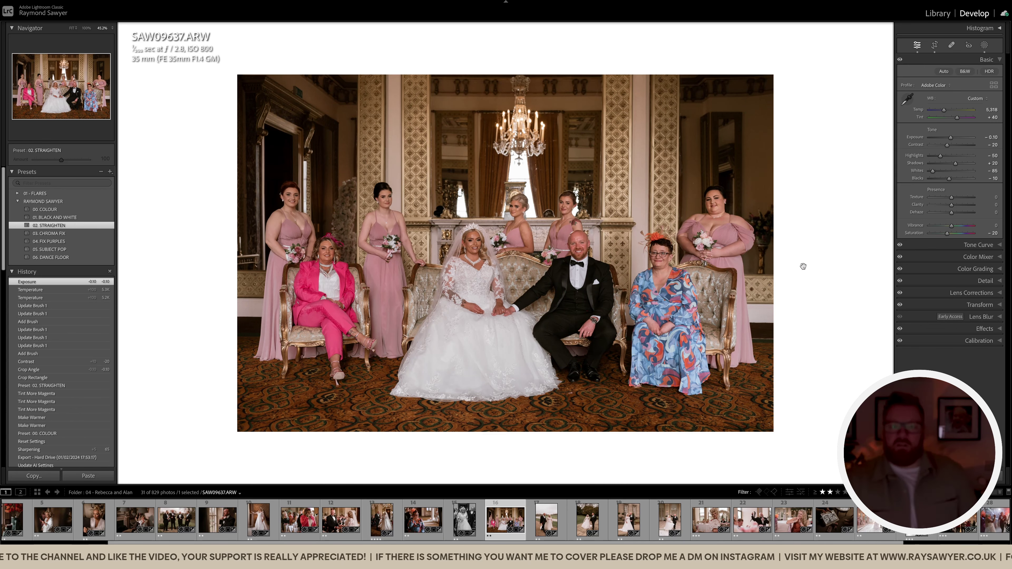
On the next photo, of the couple walking beside the water, crop tighter, straighten to -0.37, and compare before and after.
key("Right")
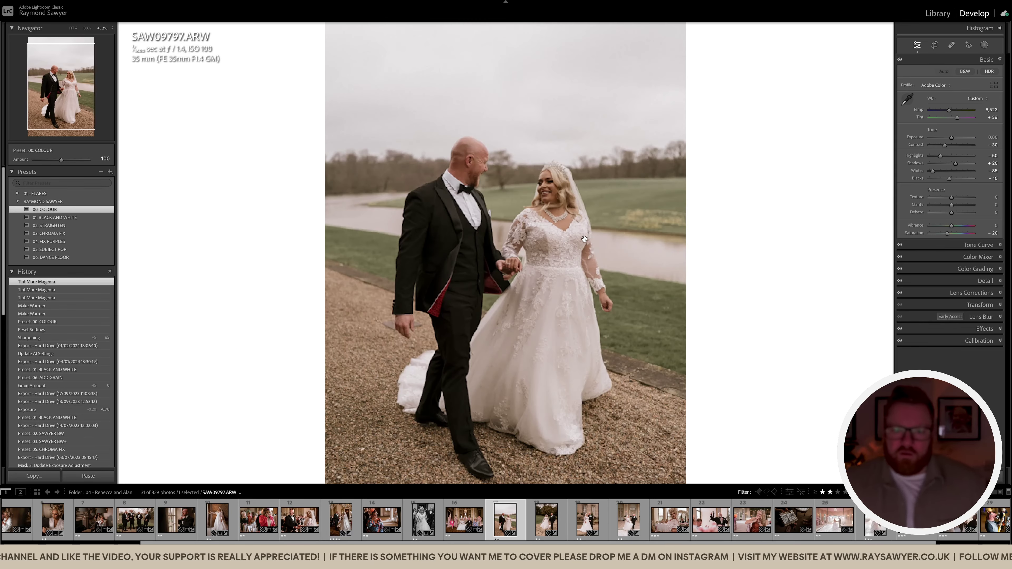
key("r")
left_click_drag(654, 30, 641, 47)
left_click_drag(525, 201, 514, 204)
left_click_drag(729, 212, 728, 210)
left_click_drag(580, 239, 582, 235)
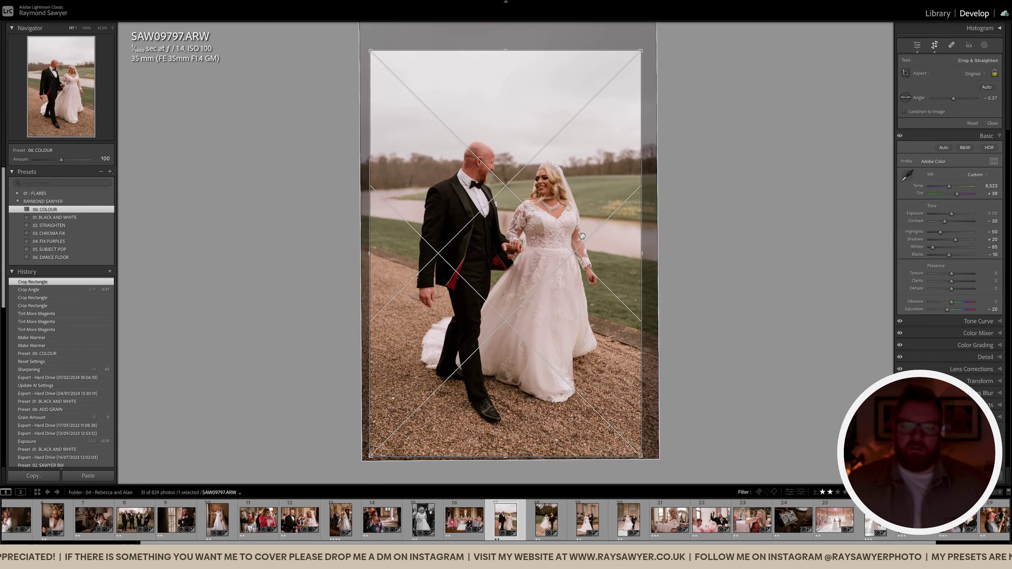
key("r")
key("backslash")
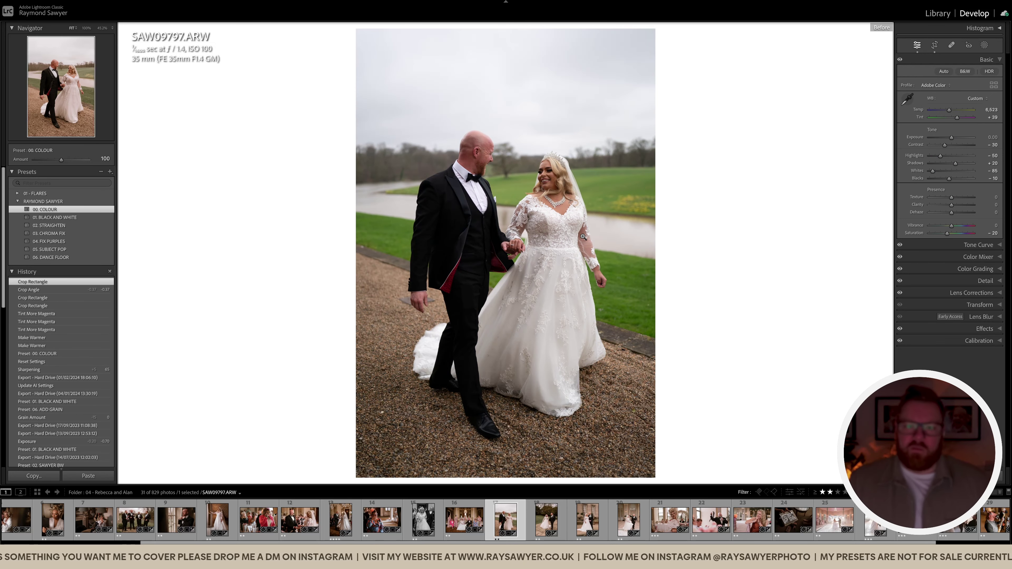
key("backslash")
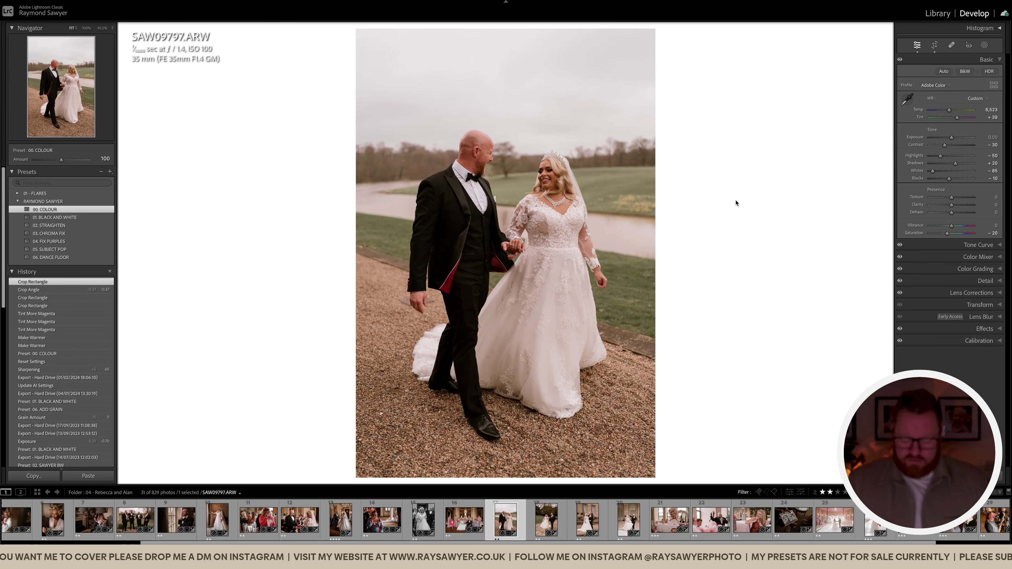
Lower the waterside photo's exposure to -0.10, raise its temperature to 6,623, and reposition the crop slightly.
key("minus")
key("plus")
key("r")
left_click_drag(545, 290, 545, 288)
key("Return")
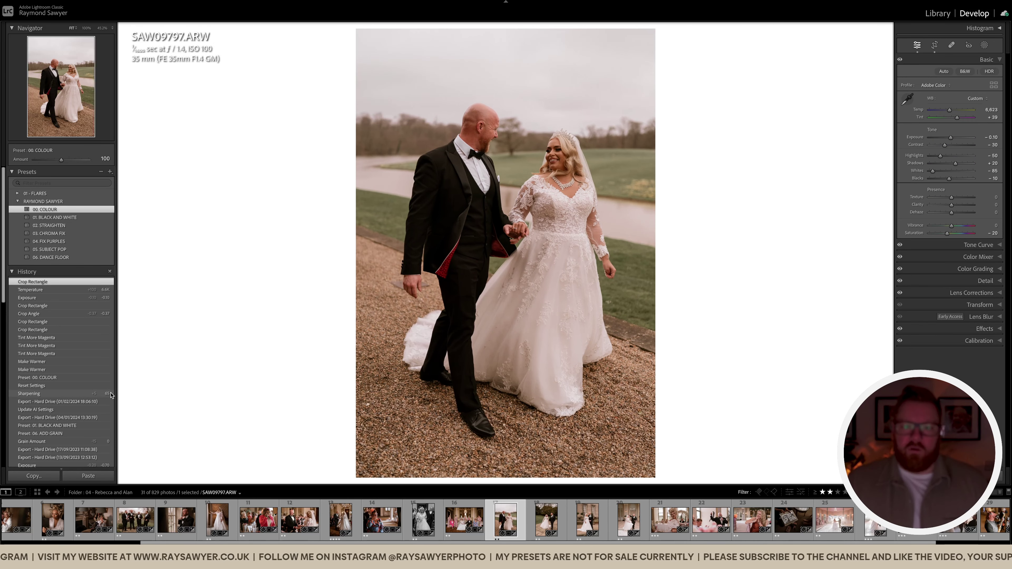
mouse_move(111, 395)
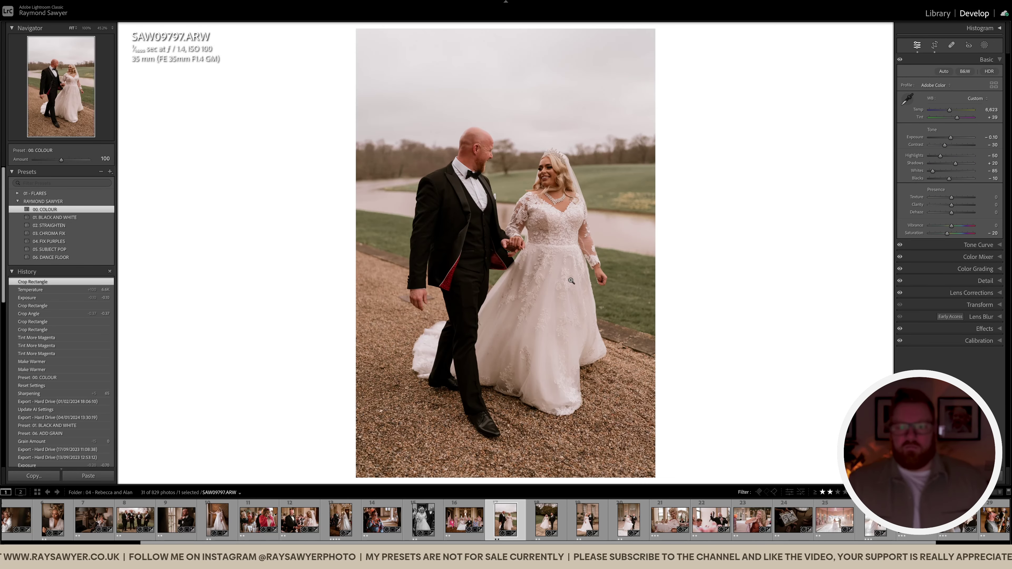
On the next photo, of the couple walking on the stone paving, crop tighter around them and straighten to -1.54.
key("Right")
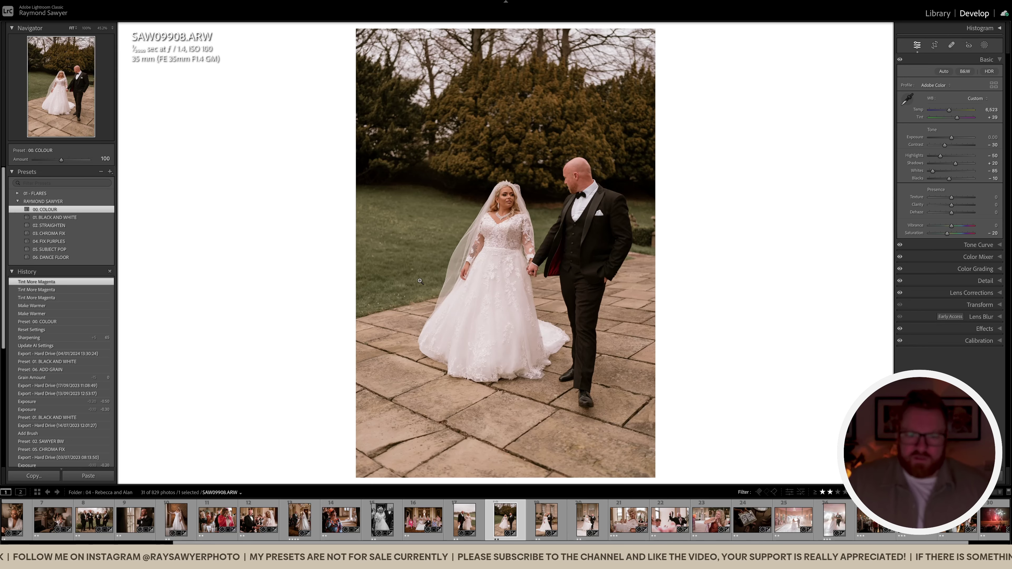
key("r")
left_click_drag(356, 254, 378, 254)
left_click_drag(506, 280, 505, 255)
left_click_drag(767, 297, 767, 290)
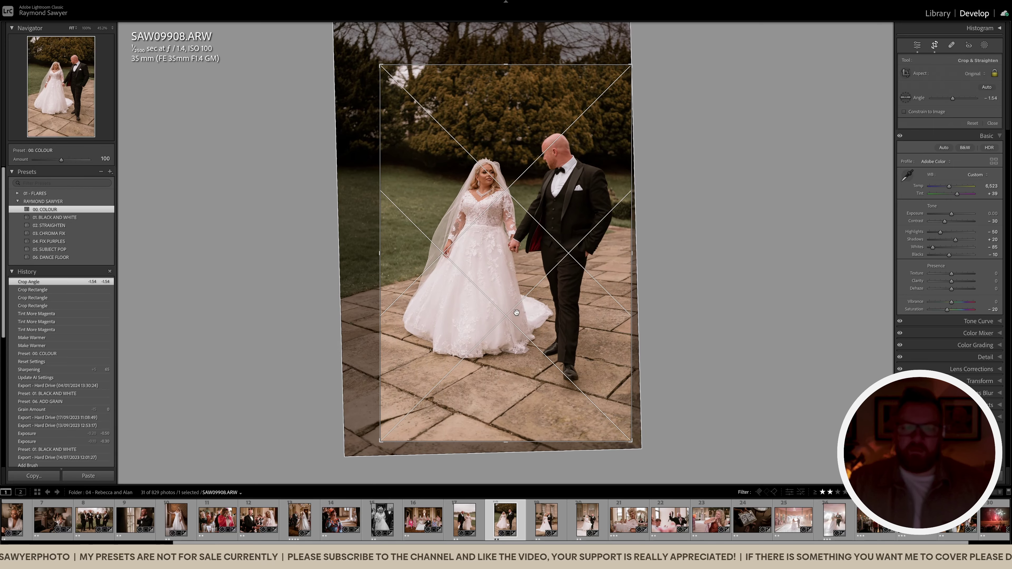
key("r")
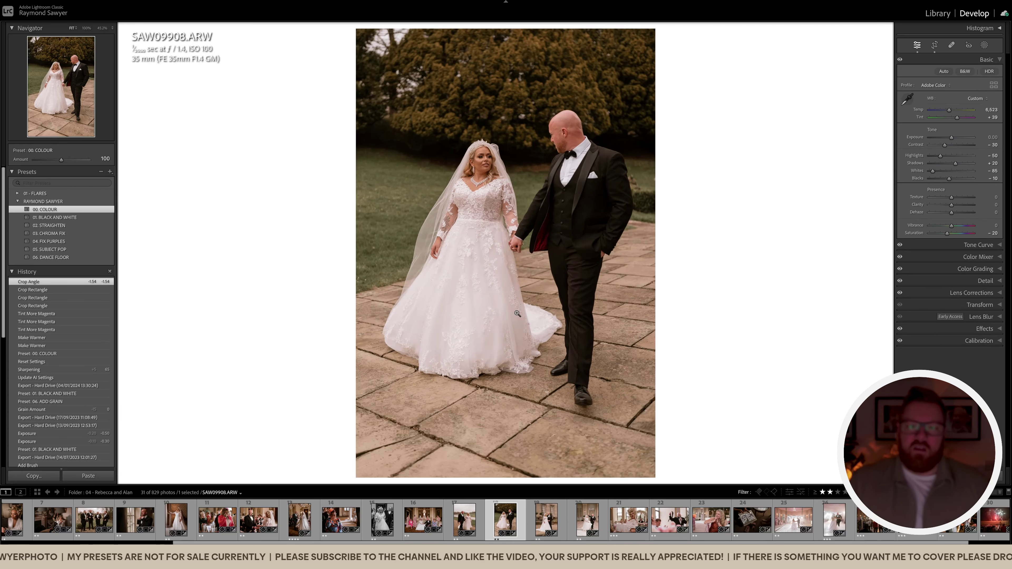
Apply the 01. BLACK AND WHITE preset to the stone paving photo and lower its exposure to -0.80.
left_click(55, 217)
key("minus")
key("minus")
key("minus")
key("minus")
key("minus")
key("minus")
key("minus")
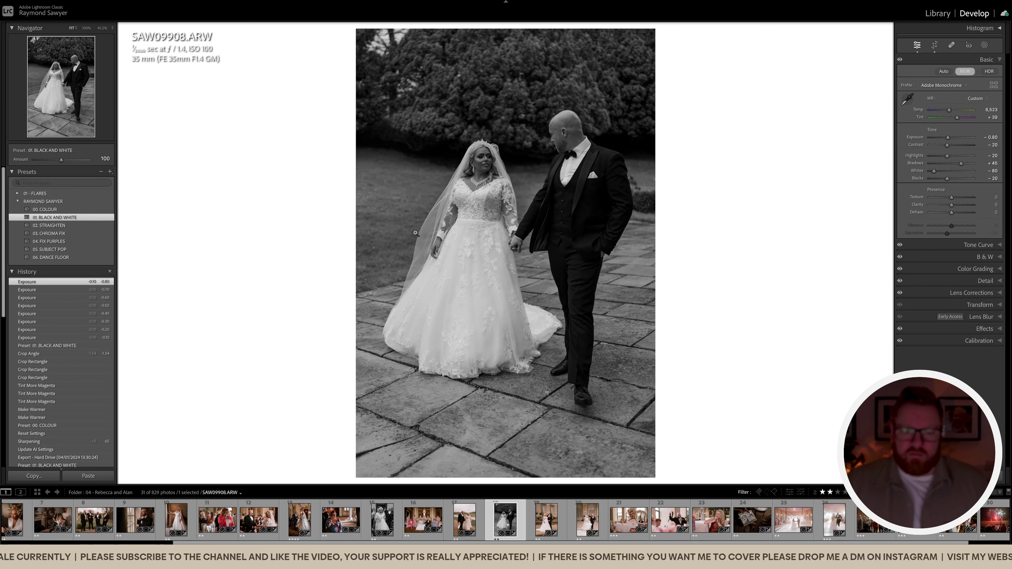
Rotate the black-and-white photo's crop to -1.99 and tighten it around the couple.
key("r")
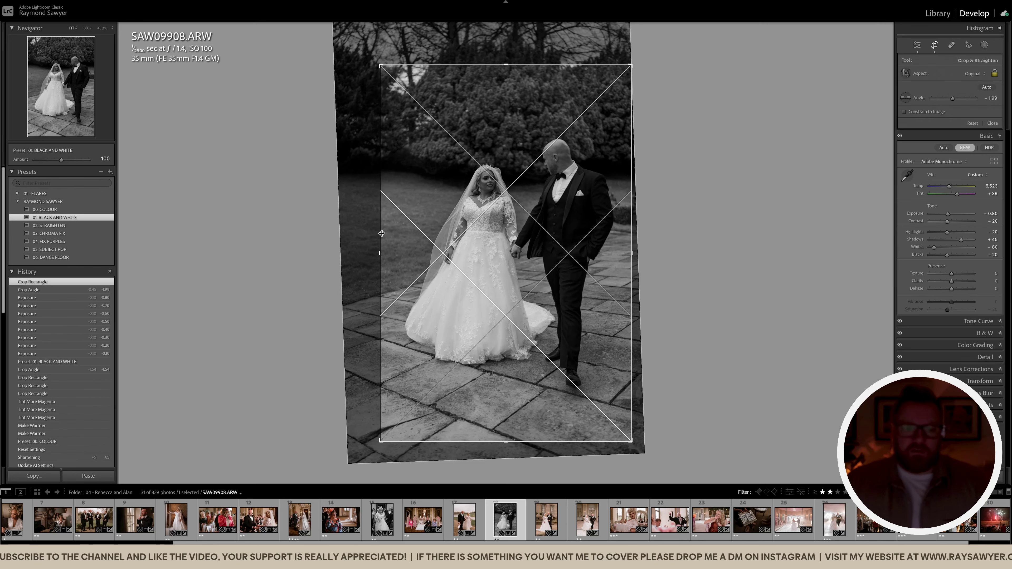
left_click_drag(379, 452, 388, 432)
key("r")
Brush three separate Subject Pop masks with 0.30 exposure over the groom and bride, shrinking the brush for the last one.
key("k")
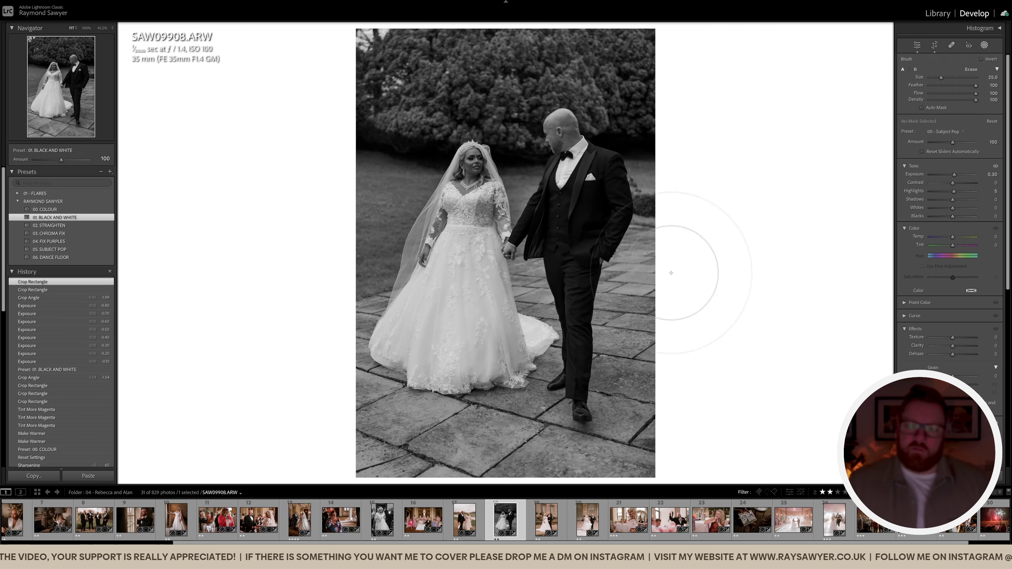
mouse_move(584, 194)
left_mouse_down()
mouse_move(572, 240)
mouse_move(592, 183)
mouse_move(684, 105)
left_mouse_up()
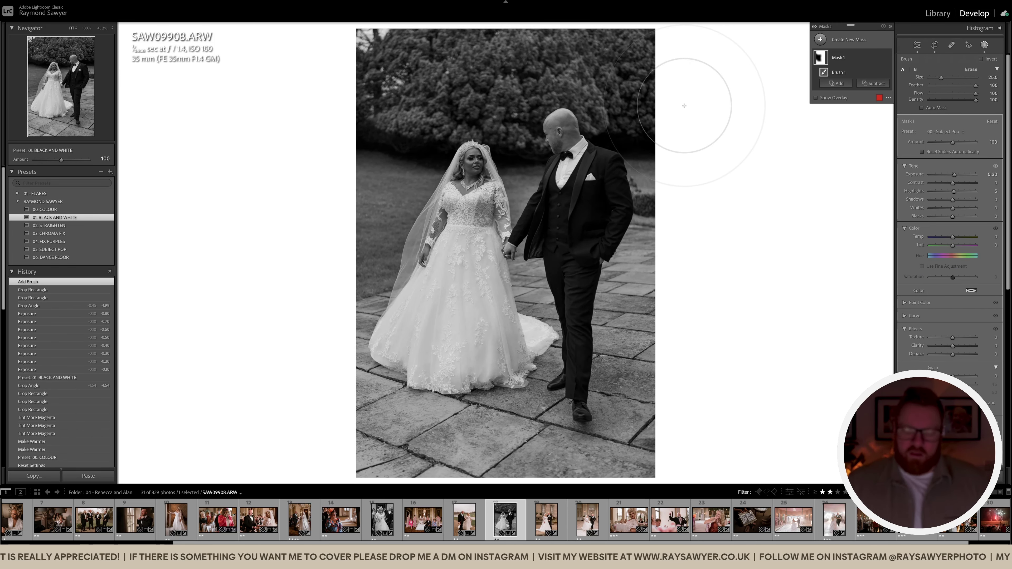
key("k")
scroll(546, 126, "up", 2)
mouse_move(564, 165)
left_mouse_down()
mouse_move(560, 86)
mouse_move(623, 212)
left_mouse_up()
scroll(482, 158, "down", 10)
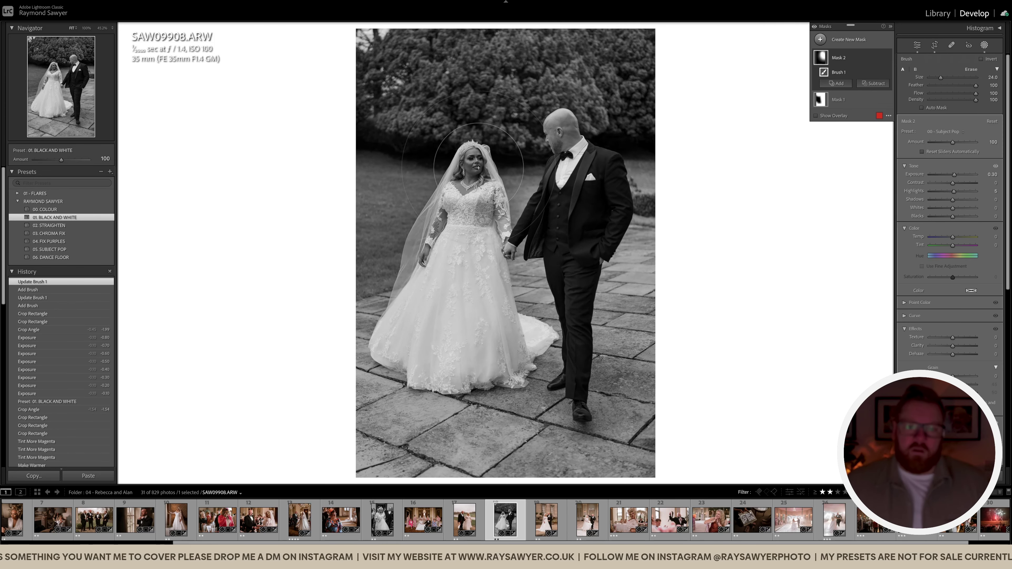
key("k")
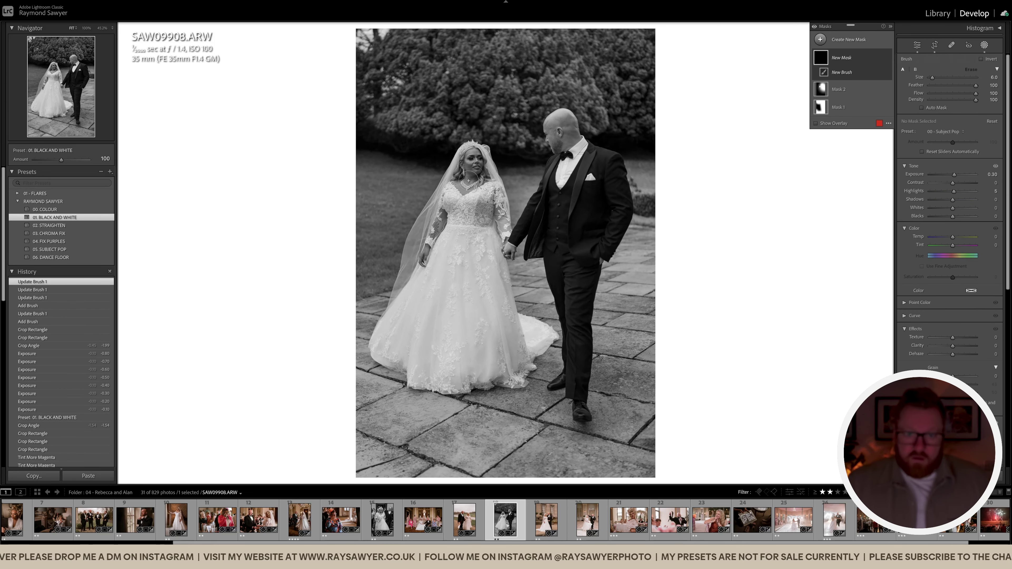
key("Escape")
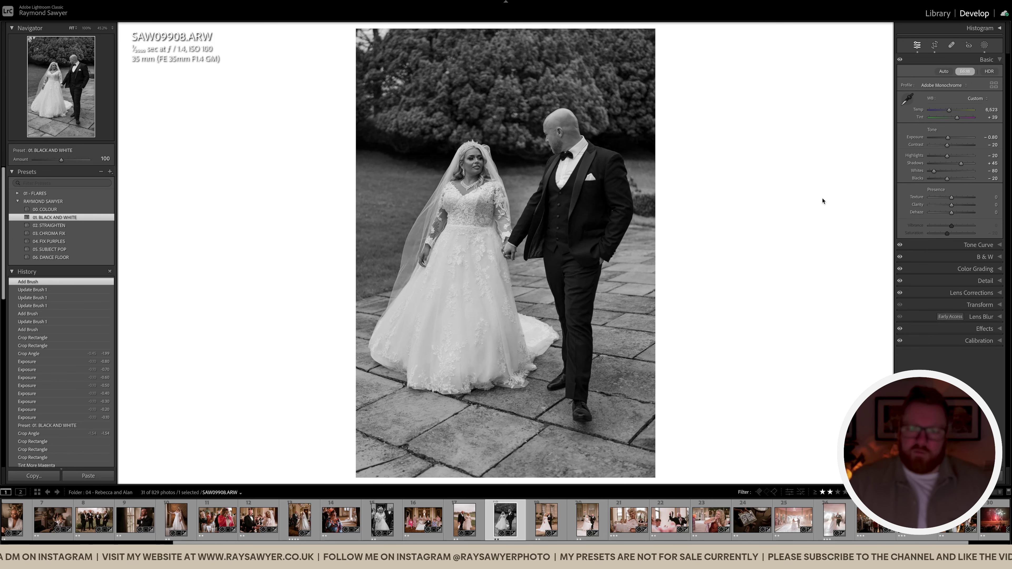
Lower the black-and-white photo's overall exposure to -1.00 and compare it with the before view.
key("minus")
key("minus")
key("backslash")
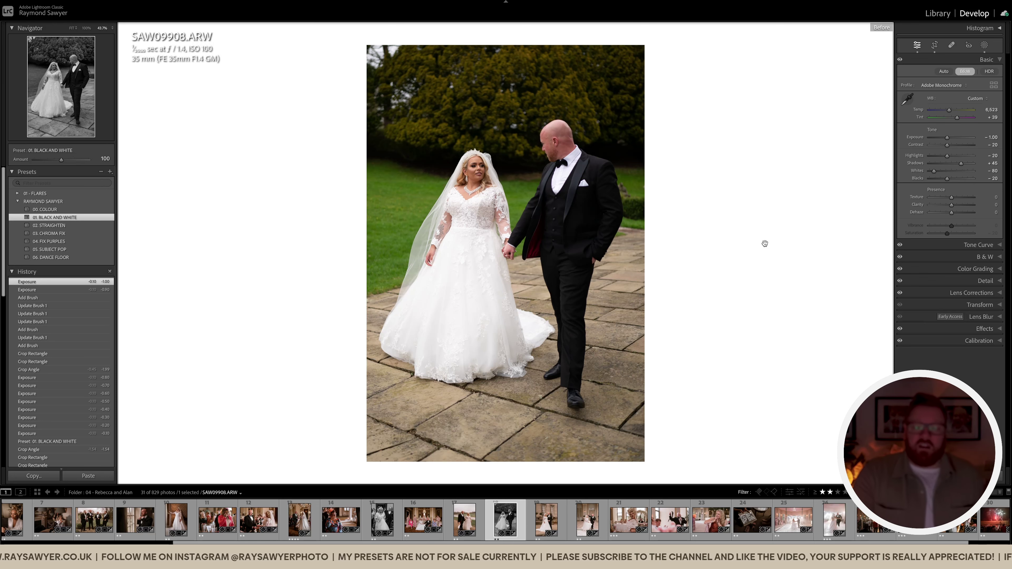
key("backslash")
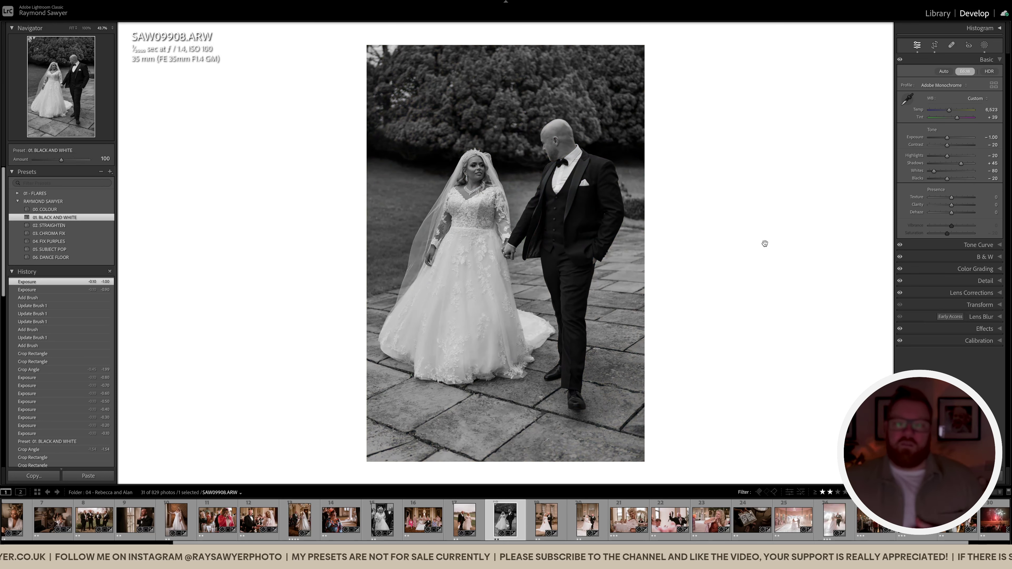
On the next photo, of the couple outside the stone building, crop slightly tighter, straighten it, and reposition the frame.
key("Right")
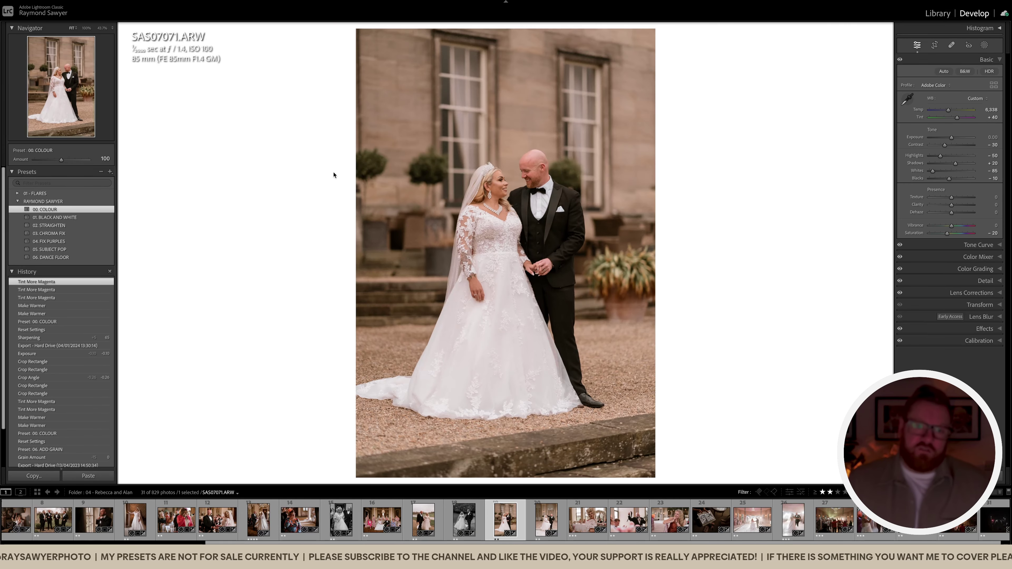
key("r")
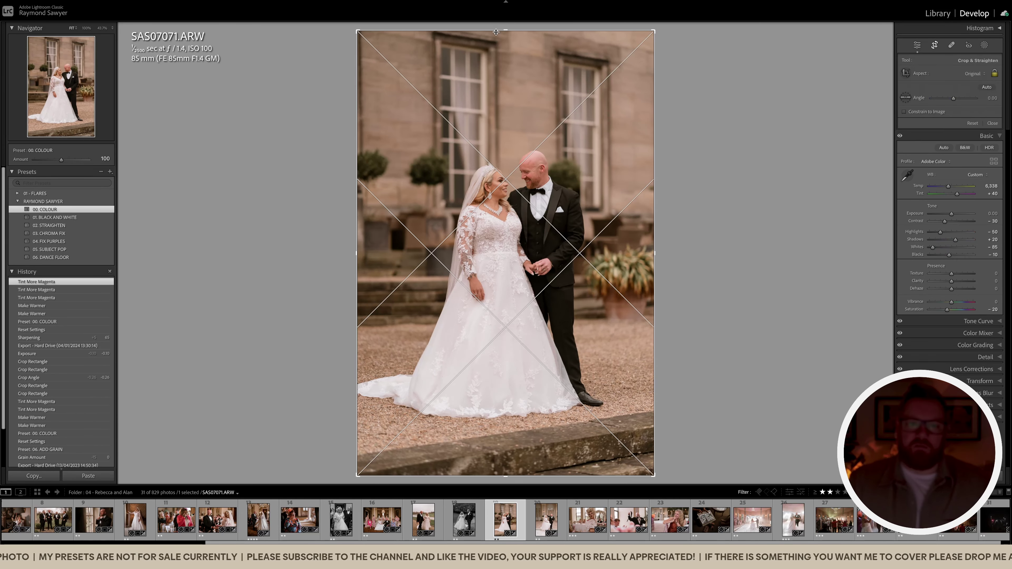
left_click_drag(357, 86, 362, 89)
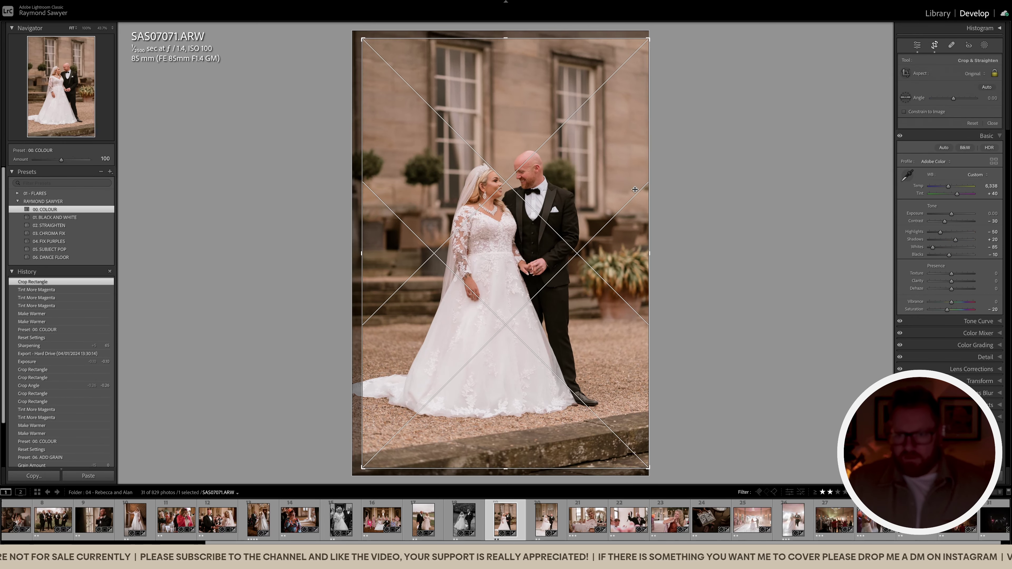
left_click_drag(648, 190, 674, 199)
left_click_drag(552, 238, 548, 231)
key("Return")
Lower the exposure of the stone building photo to -0.50.
key("minus")
key("minus")
key("minus")
key("minus")
key("minus")
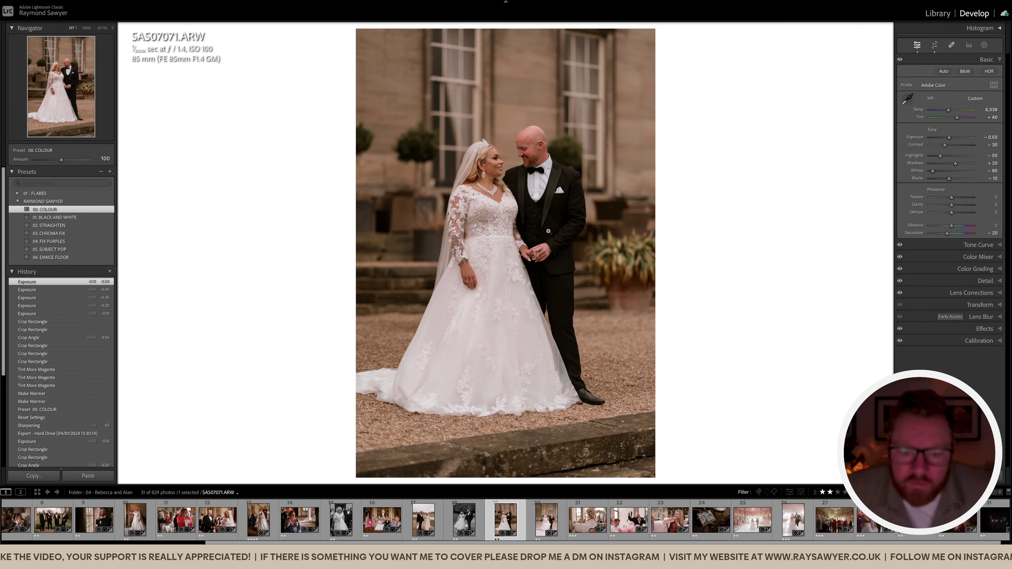
Add a Subject Pop mask on the couple and subtract a linear gradient from its lower part.
key("shift+s")
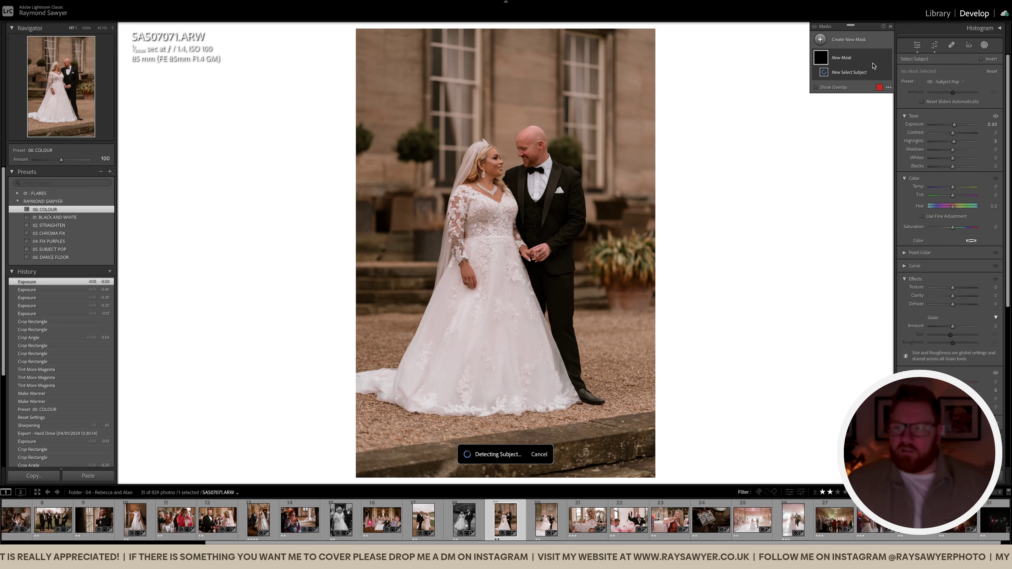
left_click(873, 83)
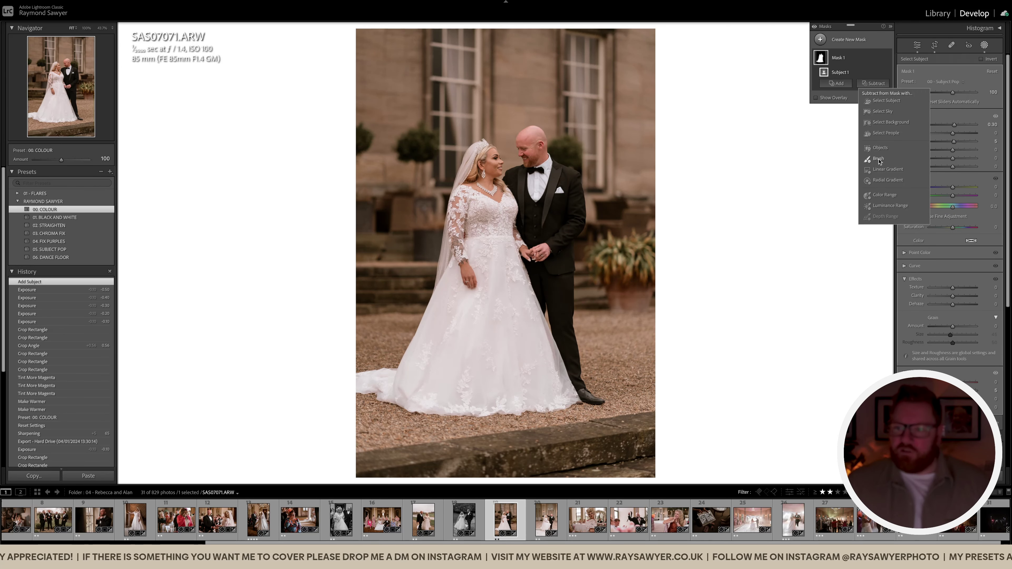
left_click(883, 170)
left_click_drag(585, 322, 610, 188)
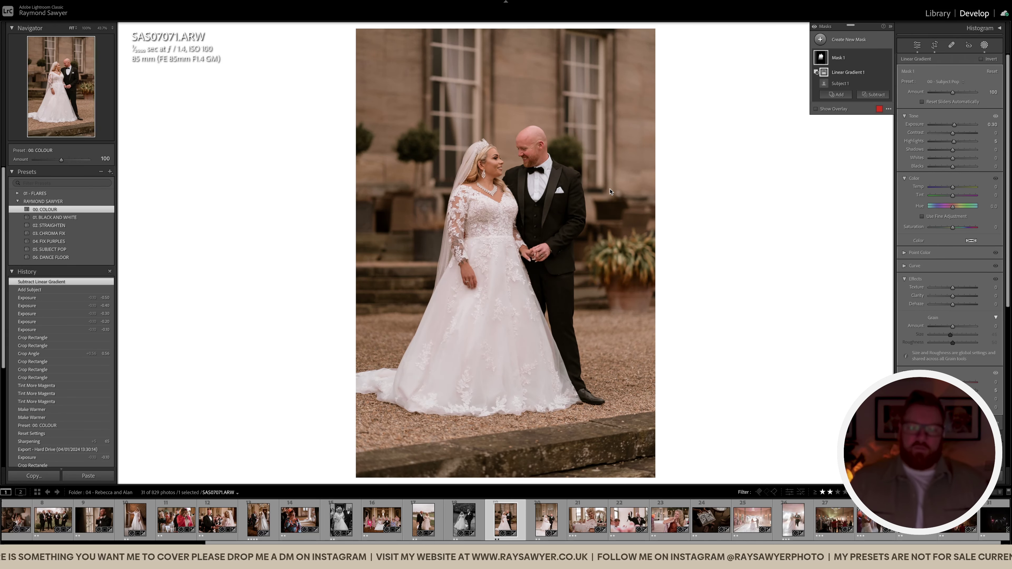
Return to the overall adjustments and lower the stone building photo's exposure to -0.70.
key("shift+w")
key("minus")
key("minus")
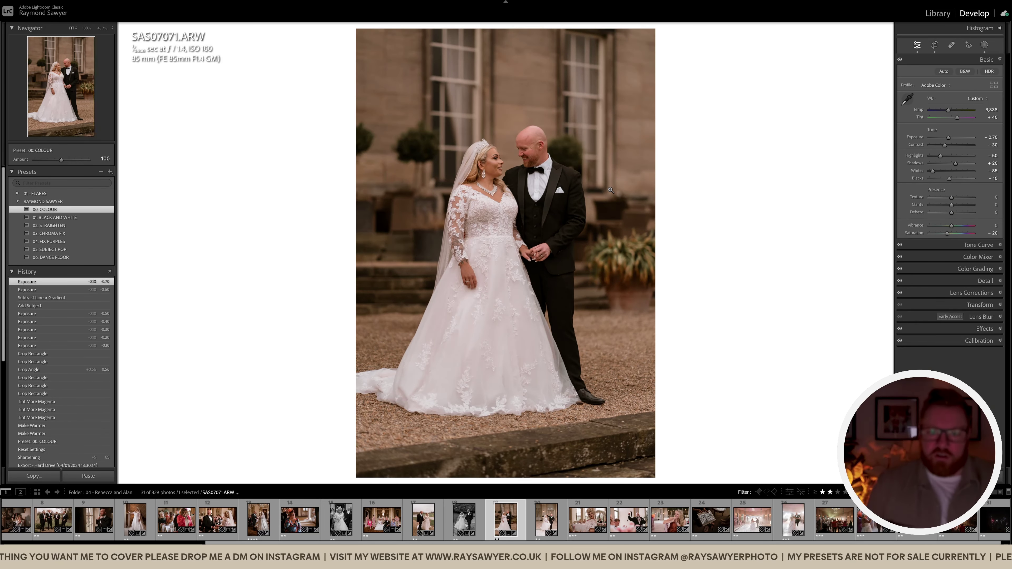
Compare the stone building photo before and after its edits, and go on to the next photo.
key("backslash")
key("backslash")
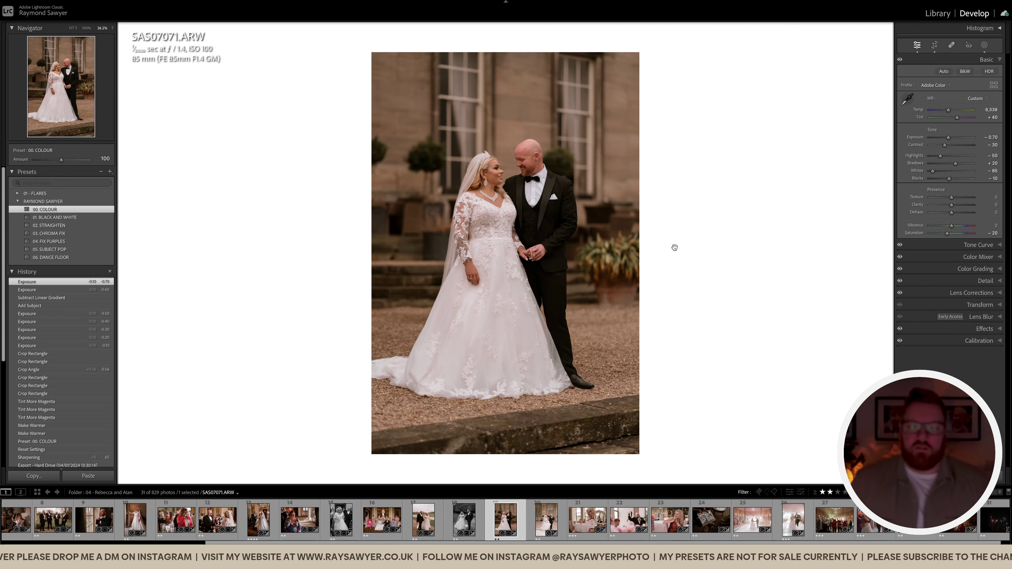
key("Right")
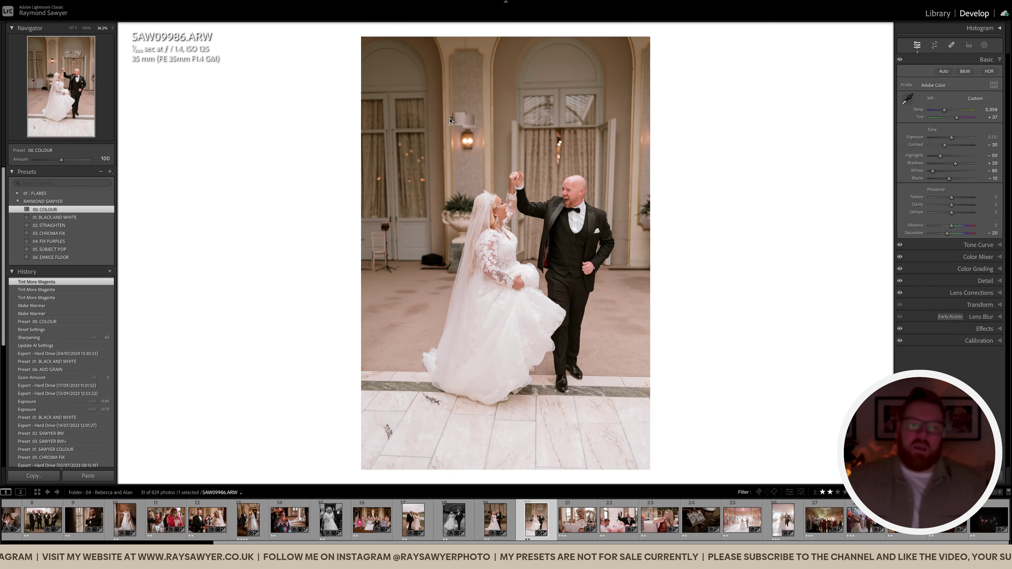
Crop the photo of the couple with raised hands tighter from its left side and straighten it to about -0.43.
key("r")
left_click_drag(360, 122, 383, 125)
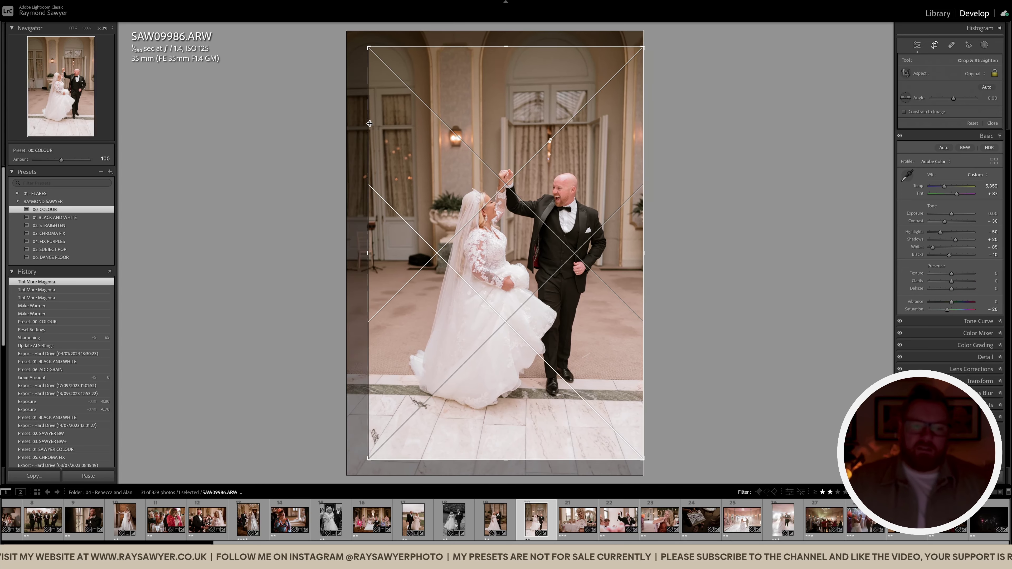
left_click_drag(350, 247, 410, 233)
left_click_drag(360, 132, 360, 133)
left_click_drag(359, 126, 358, 130)
key("Return")
Lower the exposure of the raised hands photo to -0.40.
scroll(491, 230, "up", 5)
key("minus")
key("minus")
key("minus")
key("minus")
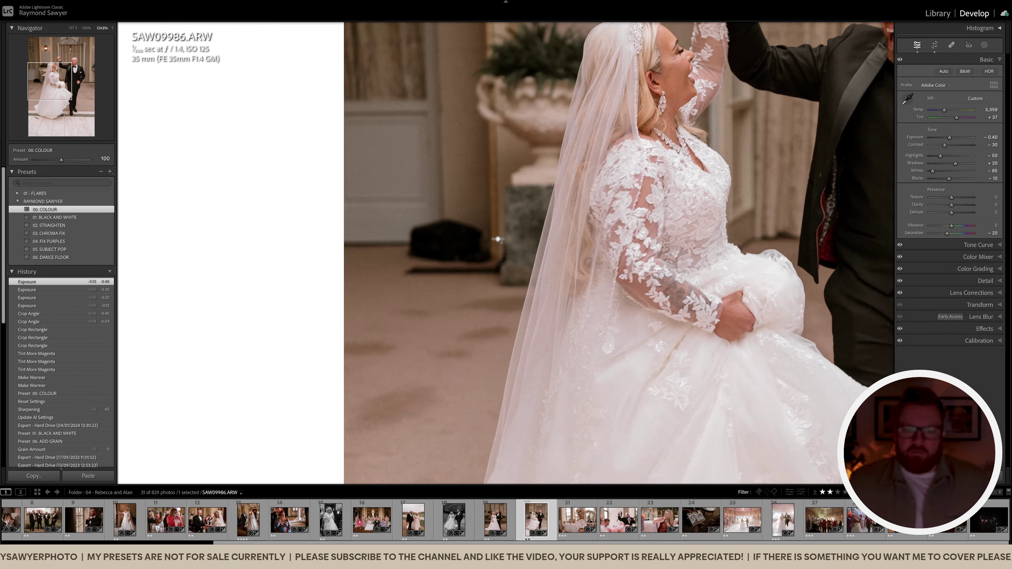
Heal away the black bag and dark marks on the floor beside the plant urn behind the bride.
key("q")
mouse_move(417, 227)
left_mouse_down()
mouse_move(477, 248)
mouse_move(405, 245)
left_mouse_up()
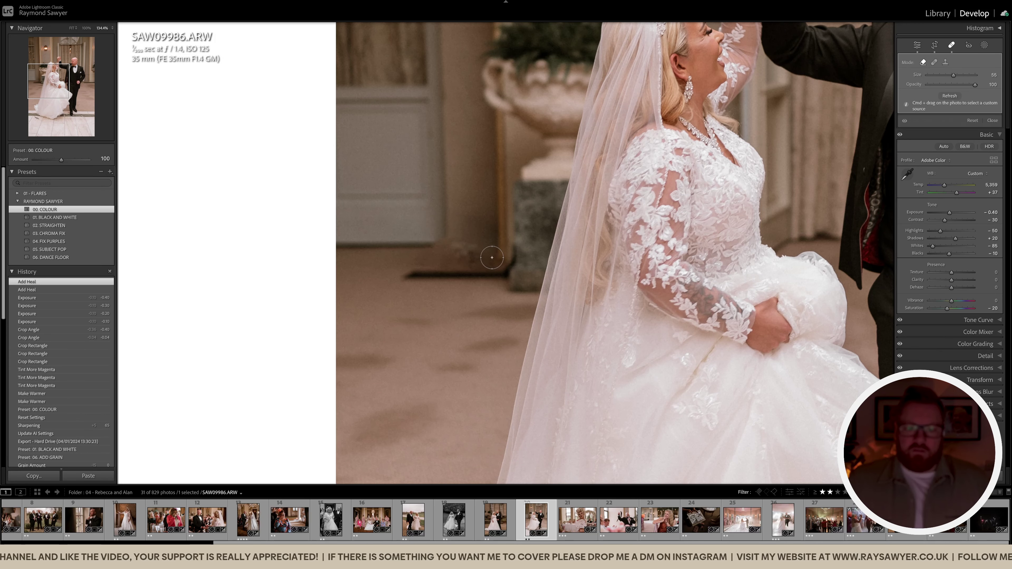
left_click_drag(457, 245, 493, 258)
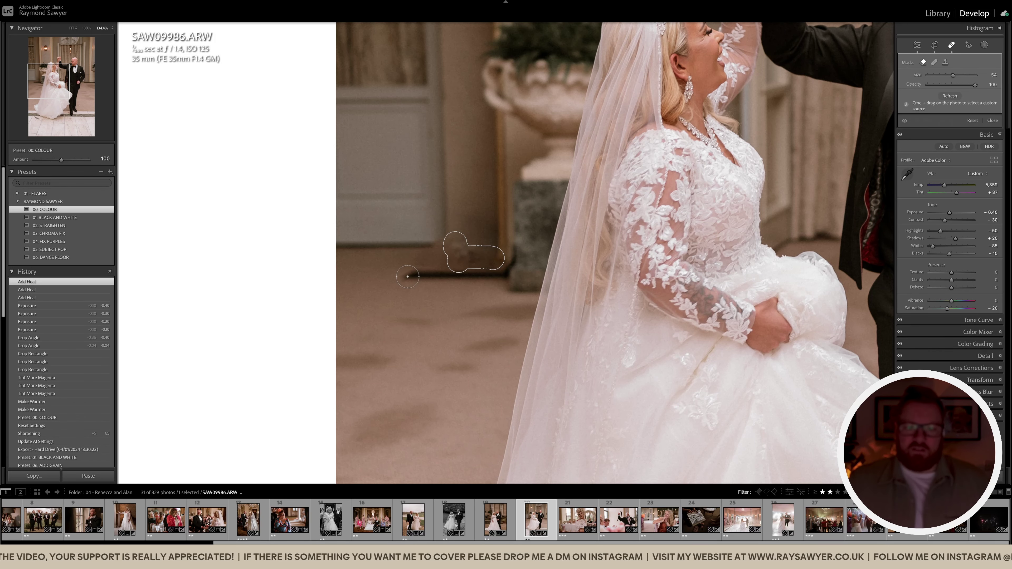
left_click_drag(410, 275, 496, 267)
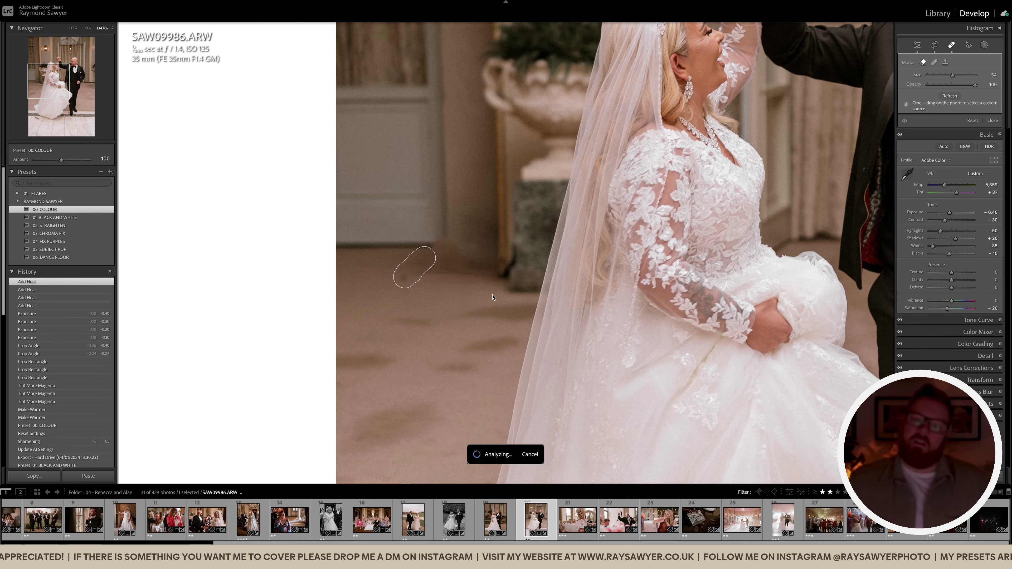
key("q")
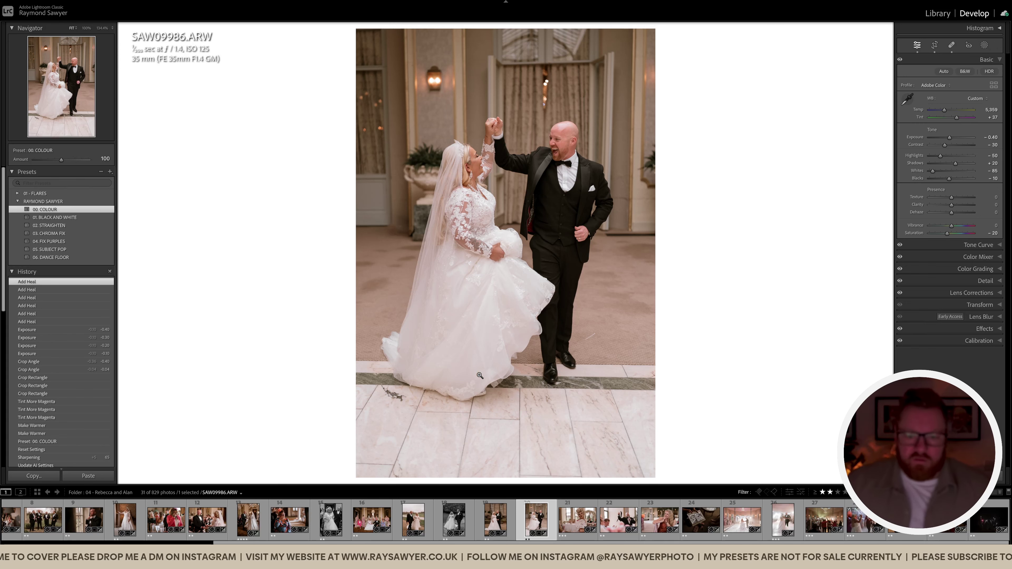
Lower the raised hands photo's exposure to -0.90 and warm its temperature to 5,559.
key("minus")
key("minus")
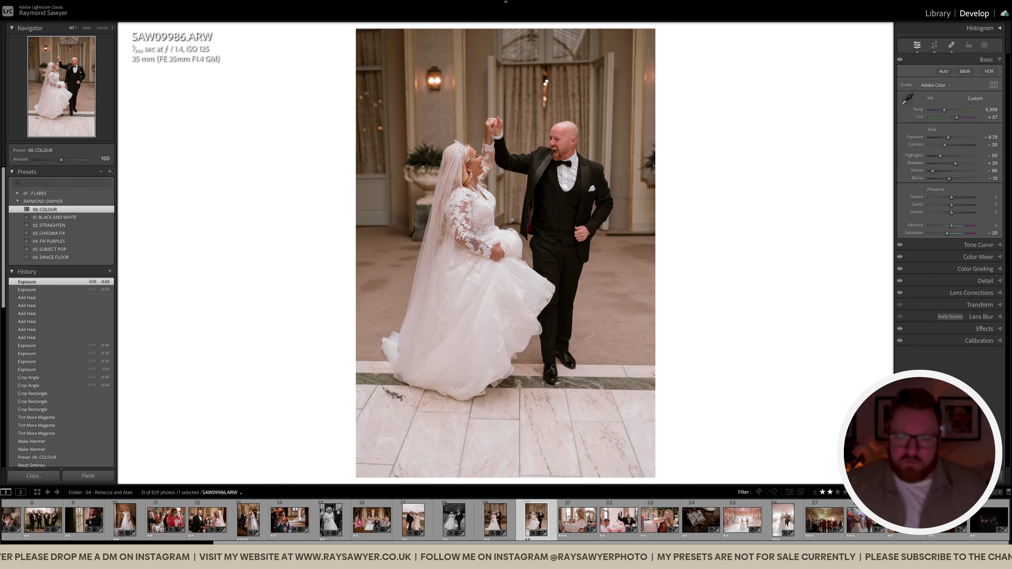
key("minus")
key("minus")
key("plus")
key("plus")
Reposition the raised hands photo slightly within its crop frame.
key("r")
left_click_drag(512, 220, 512, 227)
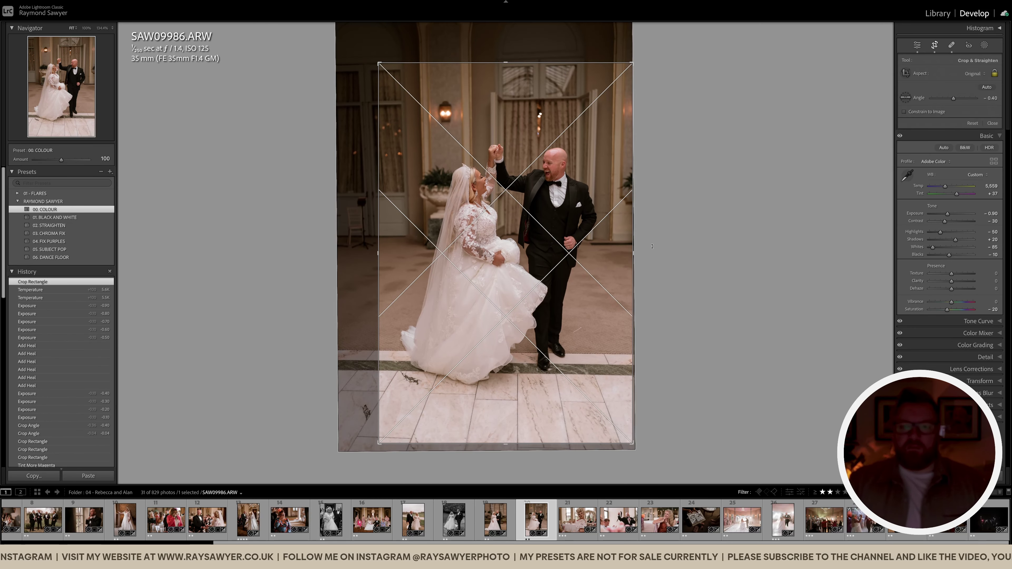
key("r")
On the next photo, of the drag performer, set the exposure to +0.20, the temperature to 5,741 and the tint to +33.
key("Right")
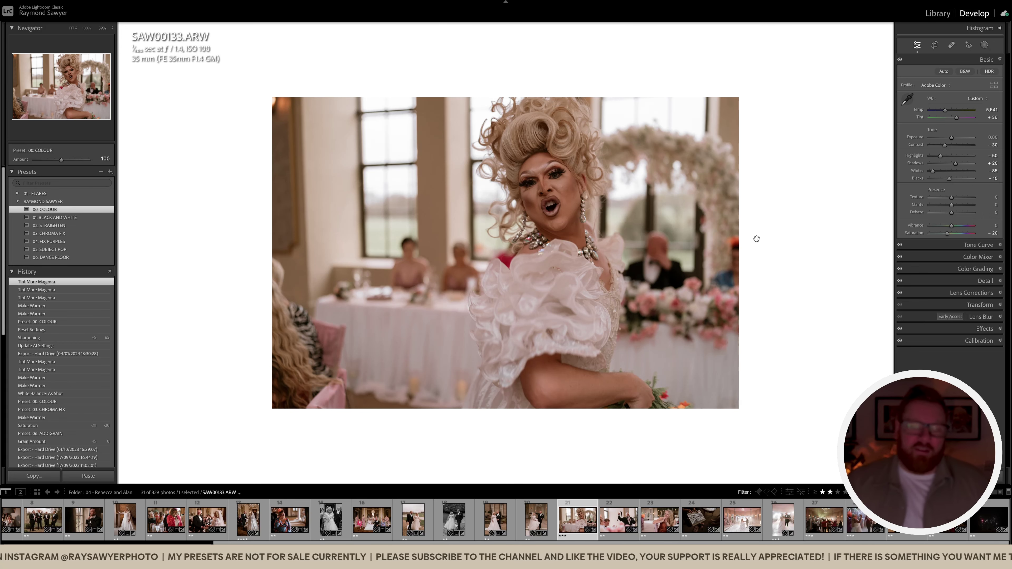
key("equal")
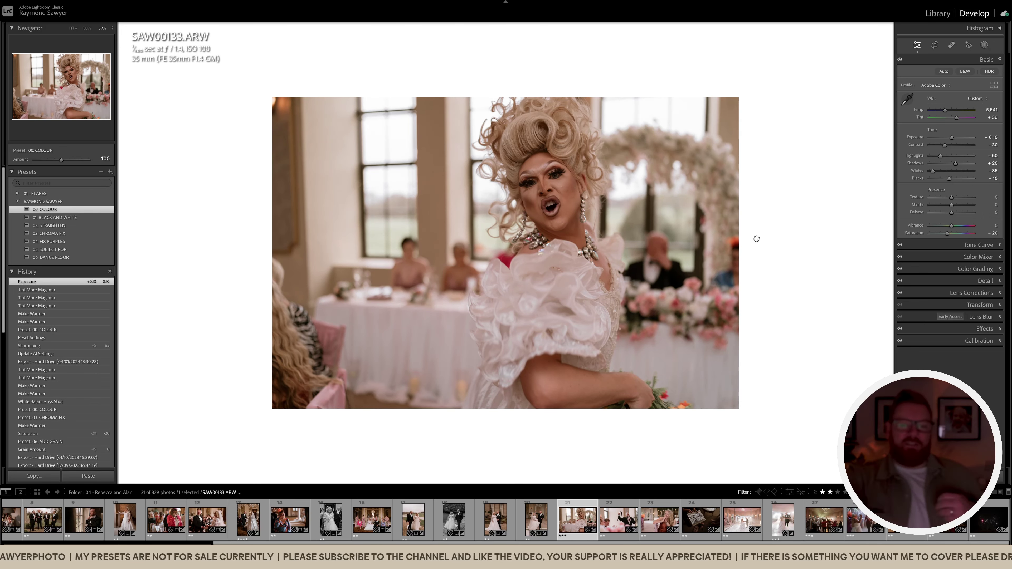
key("equal")
key("equal")
key("equal")
key("period")
key("minus")
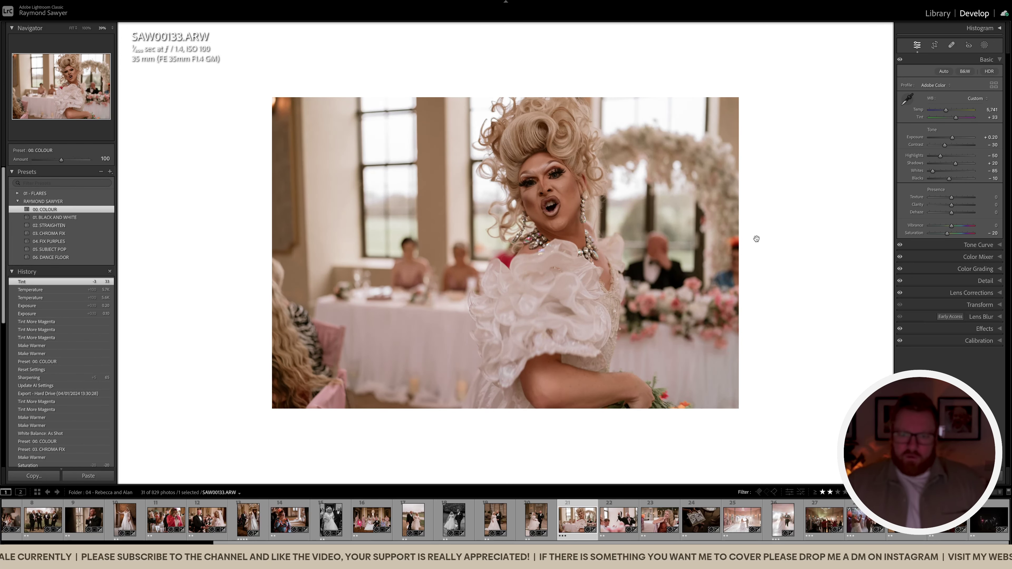
On the next photo, of the man with the microphone, straighten to about 1.12, crop tighter and reposition the frame.
key("Right")
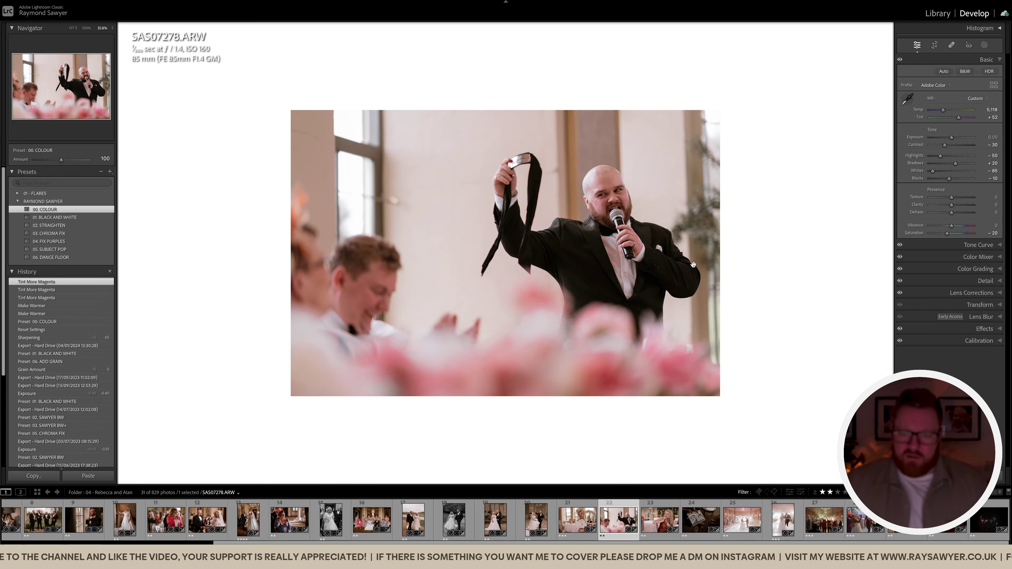
key("r")
left_click_drag(853, 229, 852, 237)
left_click_drag(624, 260, 377, 228)
left_click_drag(181, 204, 186, 205)
left_click_drag(313, 233, 313, 229)
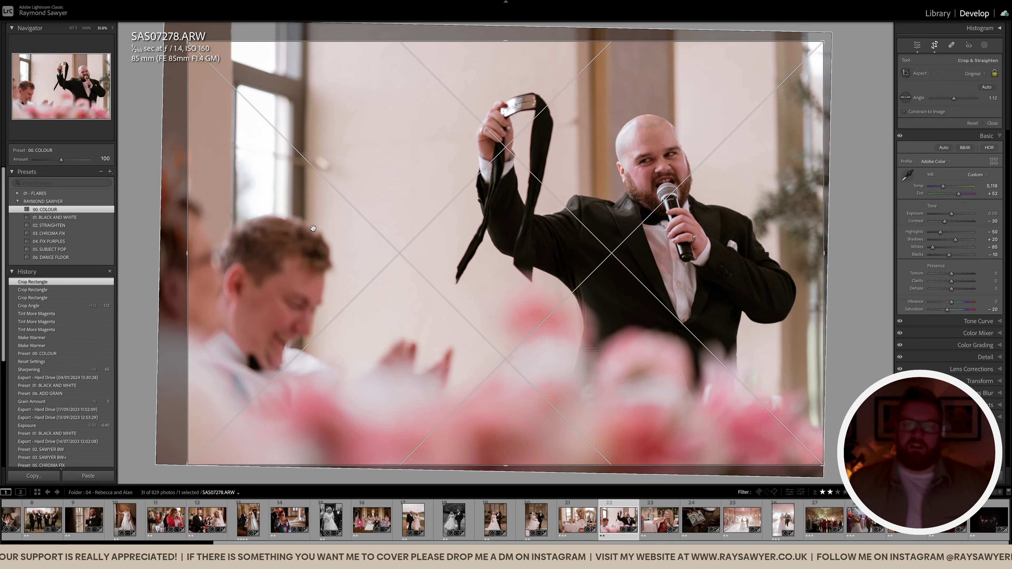
key("Return")
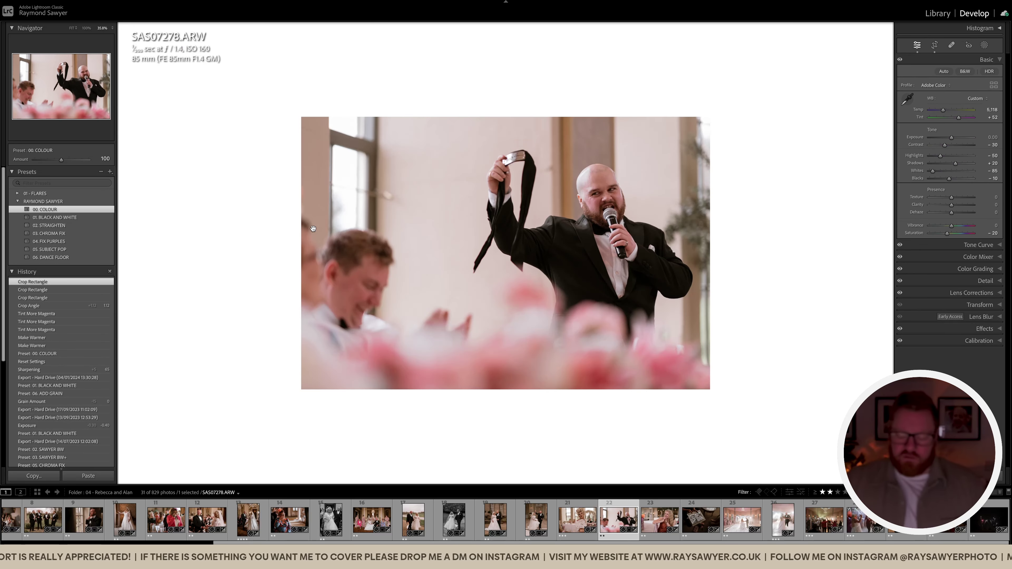
Set the microphone photo's exposure to -0.40, temperature to 5,418 and tint to +49.
key("minus")
key("minus")
key("minus")
key("minus")
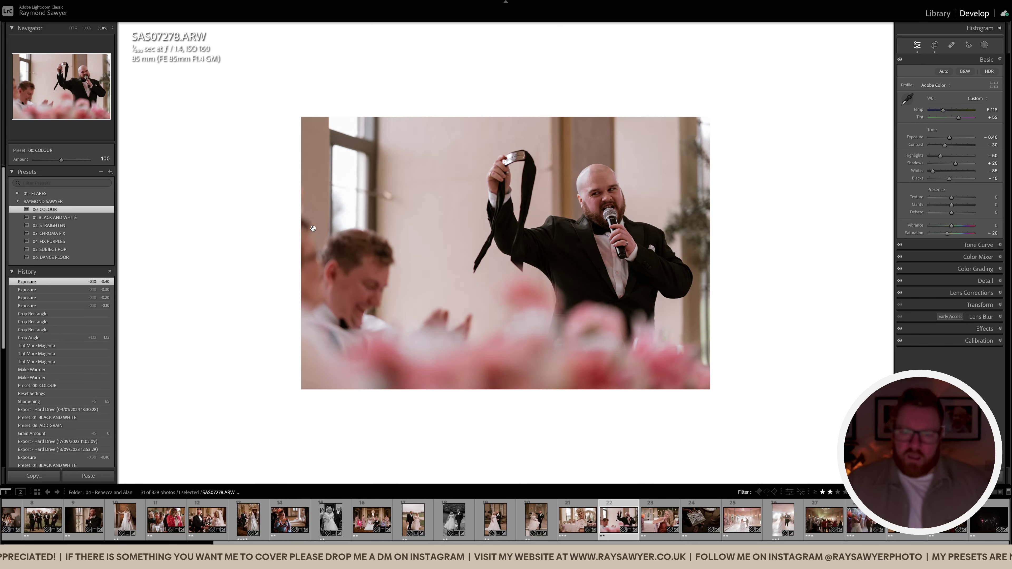
key("plus")
key("plus")
key("plus")
key("minus")
Add a Subject Pop mask to the microphone photo and lower its overall exposure to -0.60.
key("shift+w")
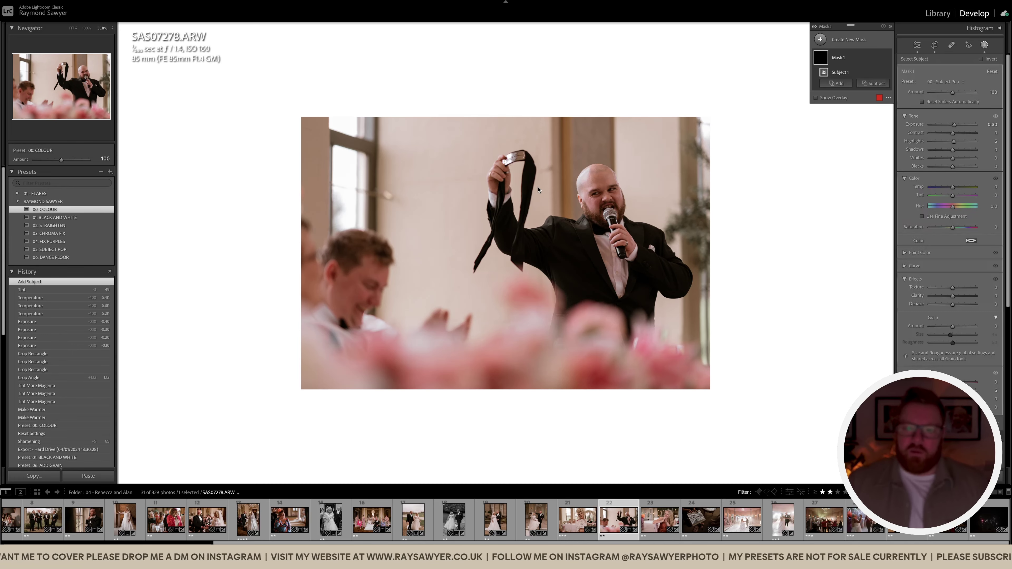
key("shift+w")
key("minus")
key("minus")
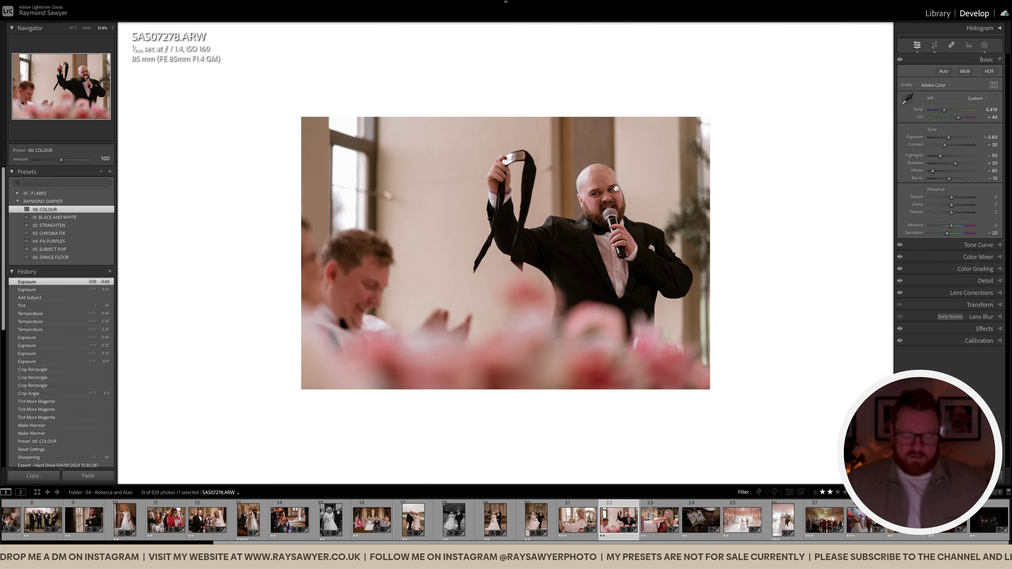
Crop the microphone photo tighter from its top edge and reframe it around the speaker.
key("r")
left_click_drag(549, 41, 549, 80)
key("r")
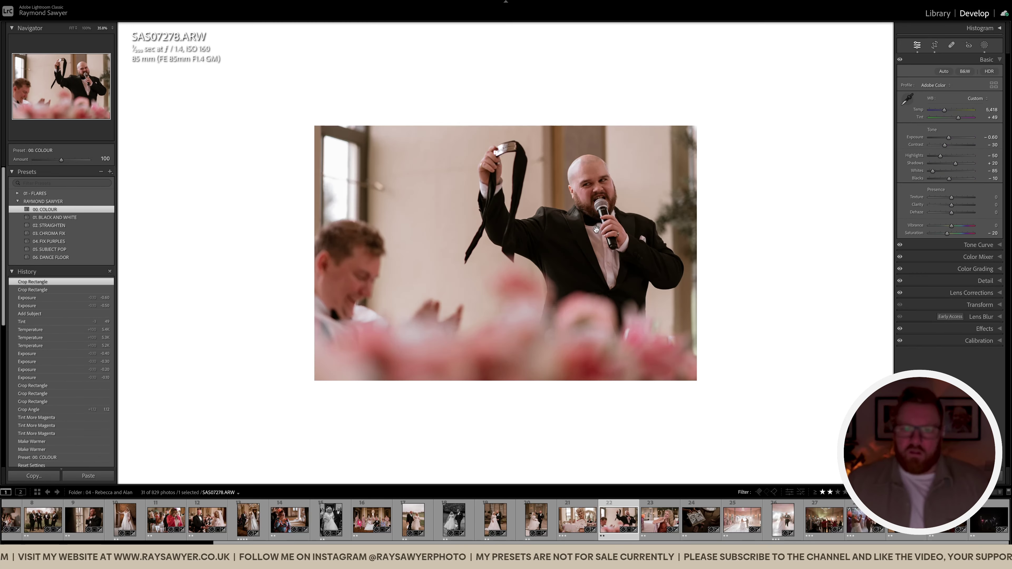
On the next photo, of the laughing woman, straighten to about -0.65, crop slightly tighter and reposition the frame.
key("Right")
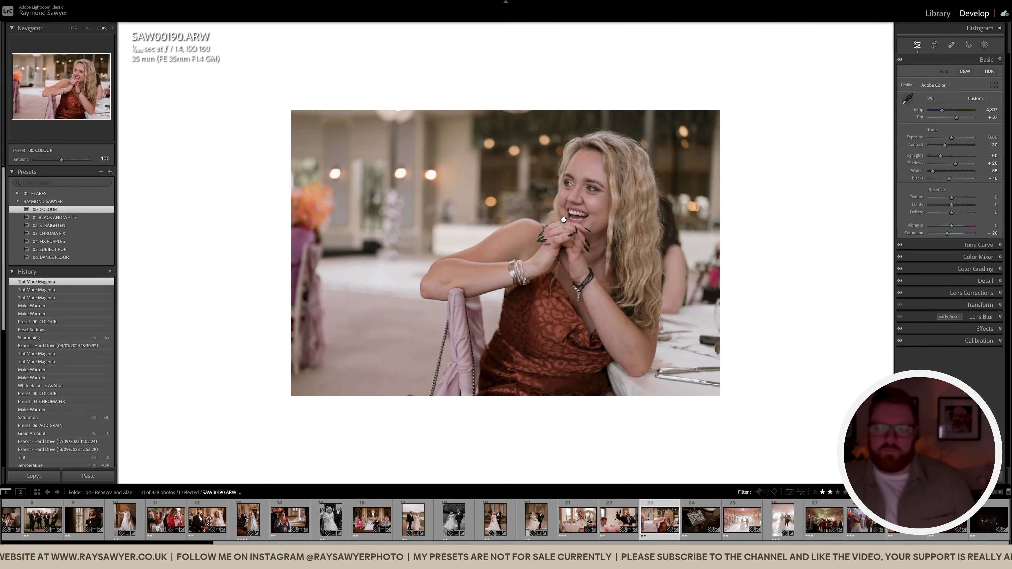
key("r")
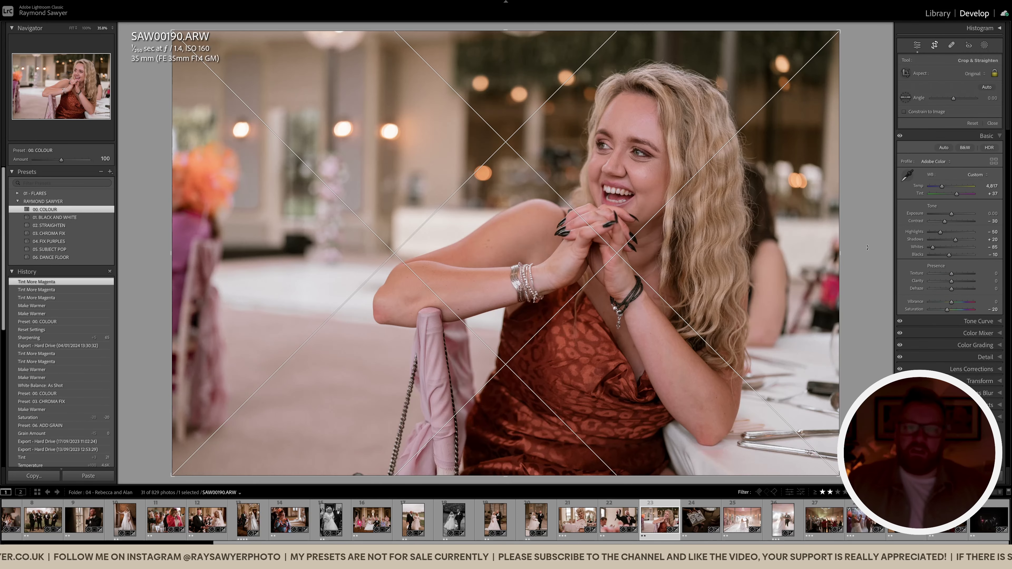
left_click_drag(864, 246, 864, 242)
left_click_drag(654, 34, 655, 47)
left_click_drag(671, 142, 674, 142)
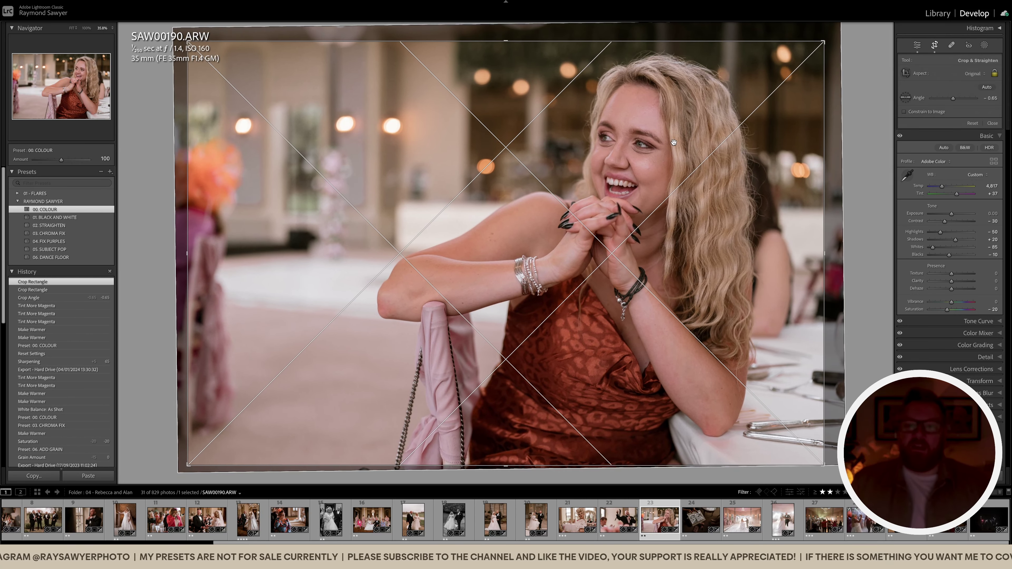
key("Return")
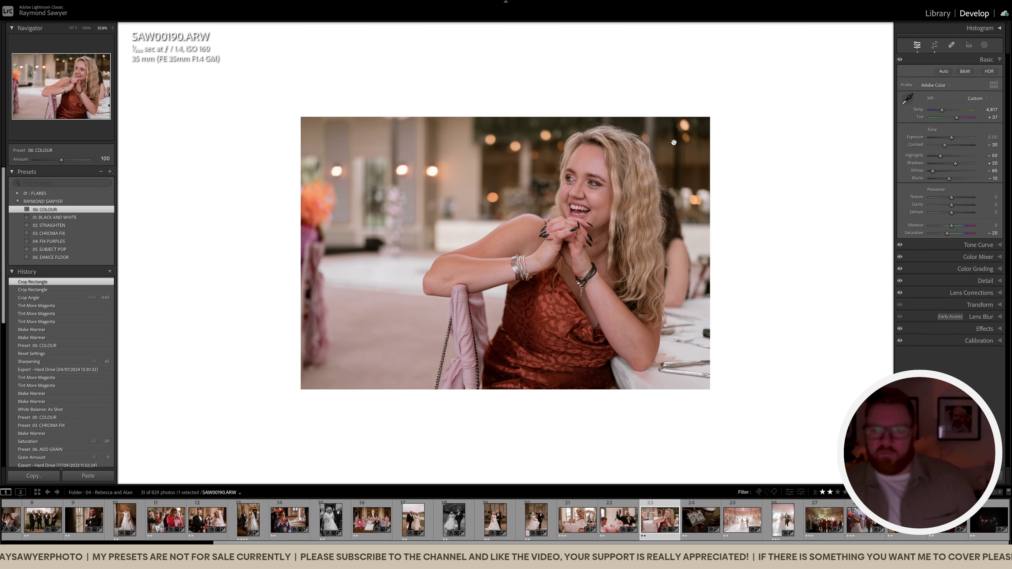
Set the laughing woman photo's exposure to -0.10 and fine-tune its white balance with a temperature of 5,117.
key("minus")
key("equal")
key("equal")
key("equal")
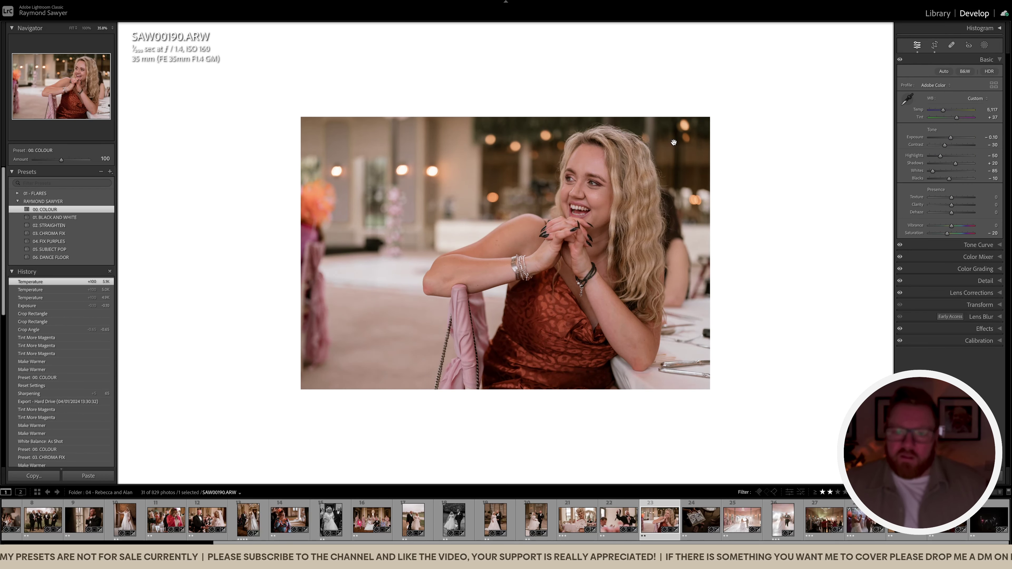
key("period")
key("equal")
On the next photo, of the caricature drawing, raise the exposure to +1.00.
key("Right")
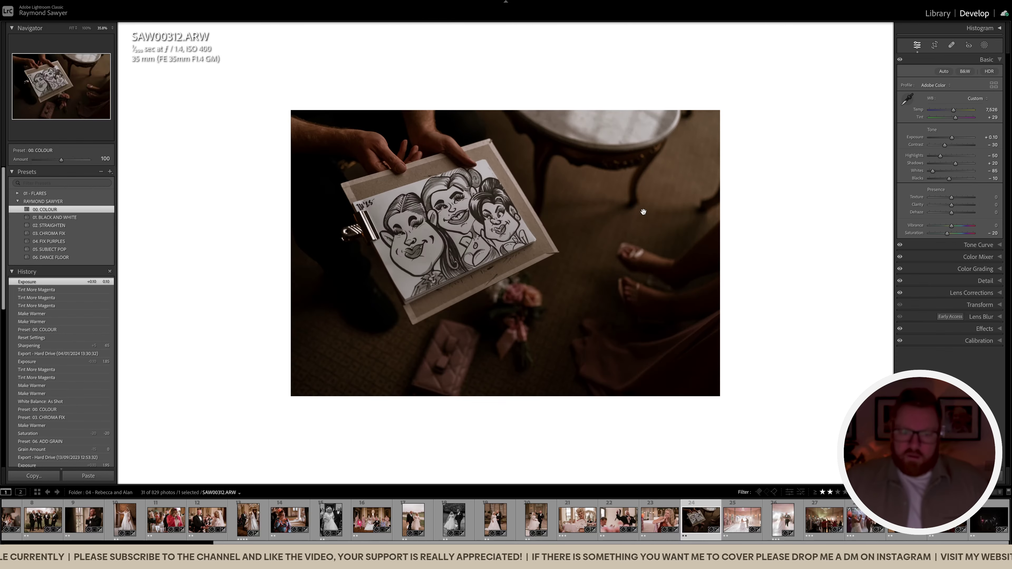
key("equal")
key("equal")
key("equal")
key("equal")
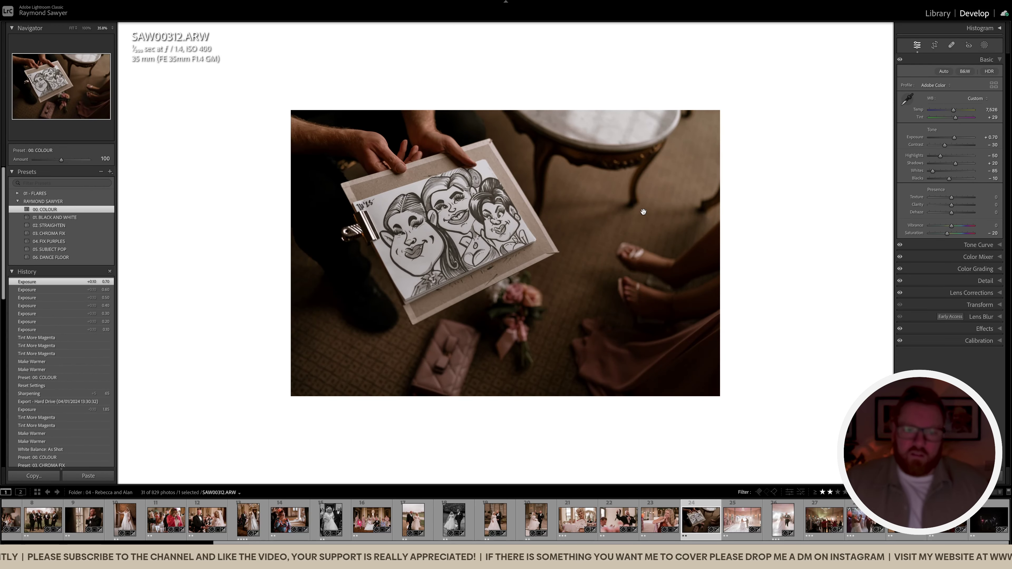
Crop the caricature photo tighter from its bottom edge, and set its temperature to 7,626 and tint to +32.
key("r")
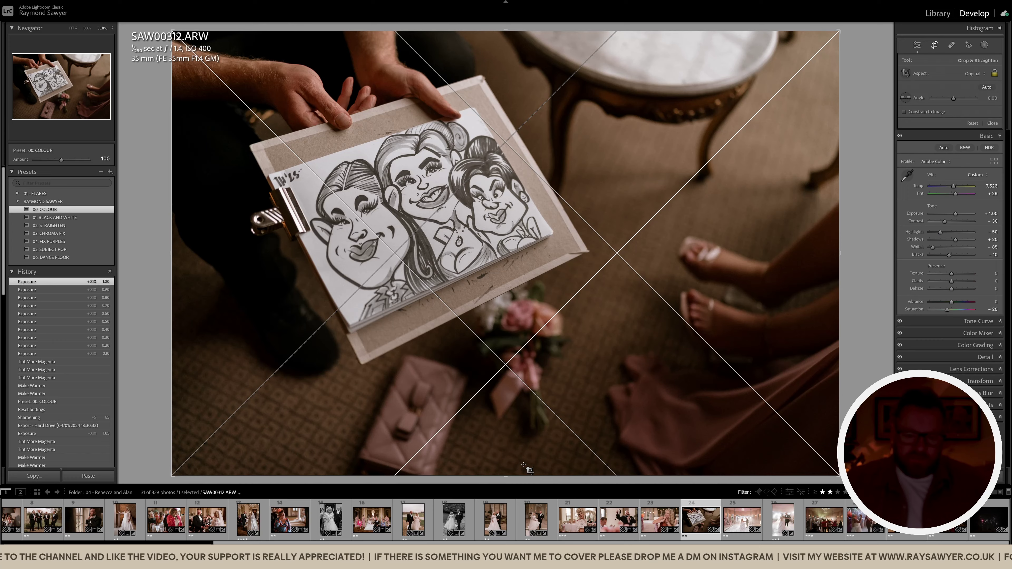
left_click_drag(518, 475, 517, 454)
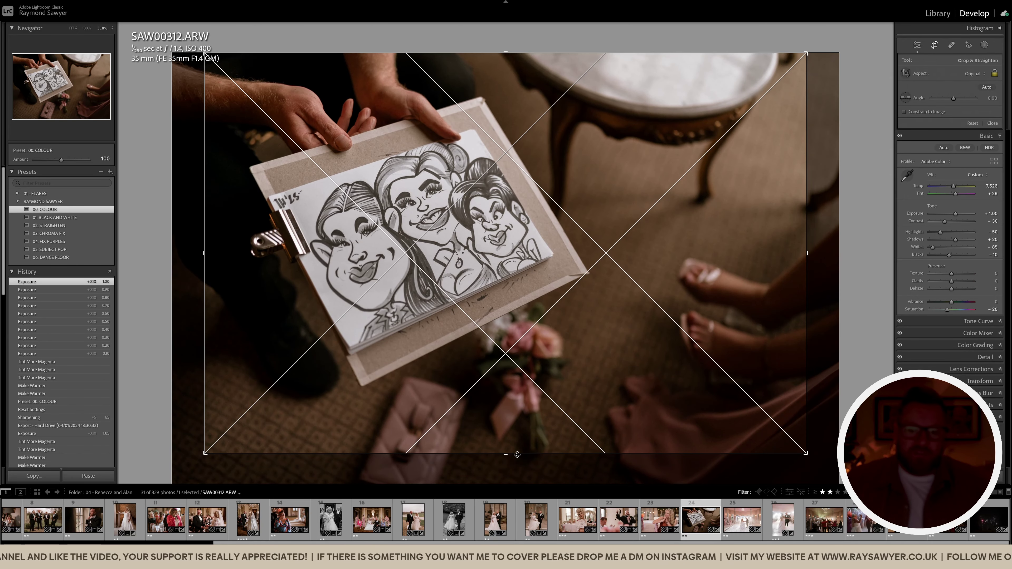
key("r")
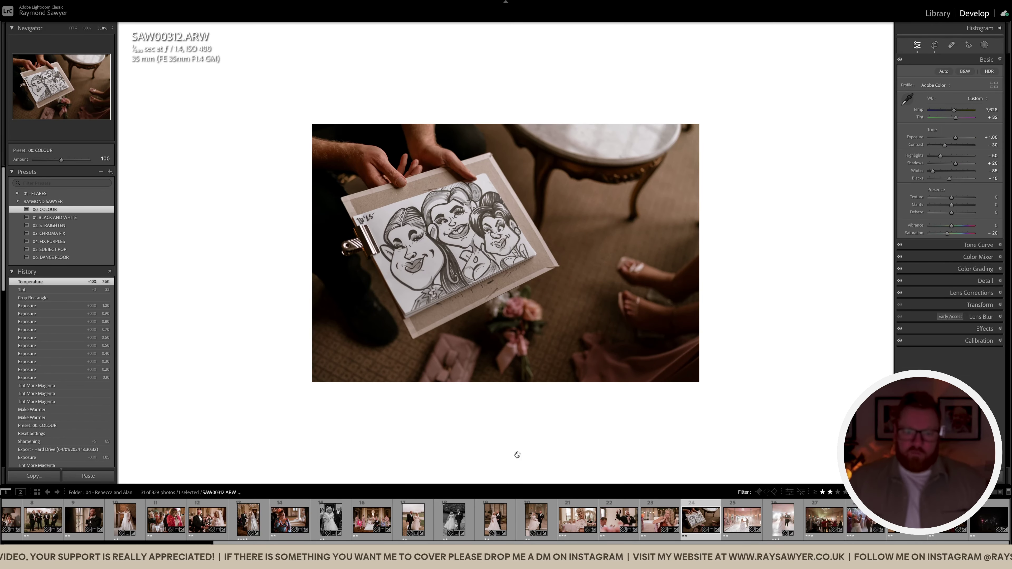
On the next photo, of the first dance, apply the 02. STRAIGHTEN preset, rotate to about -0.58 and crop slightly tighter.
key("Right")
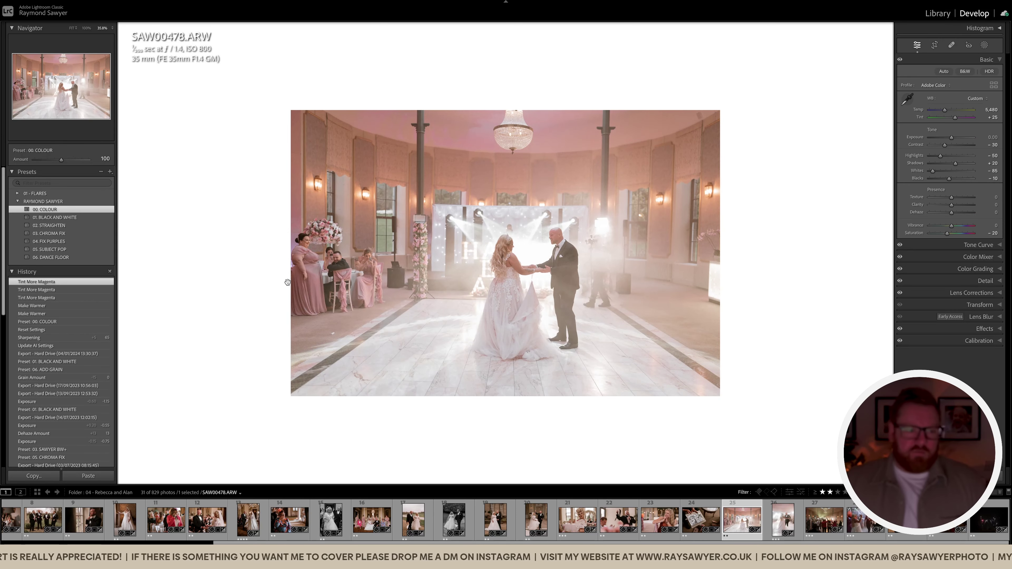
left_click(107, 228)
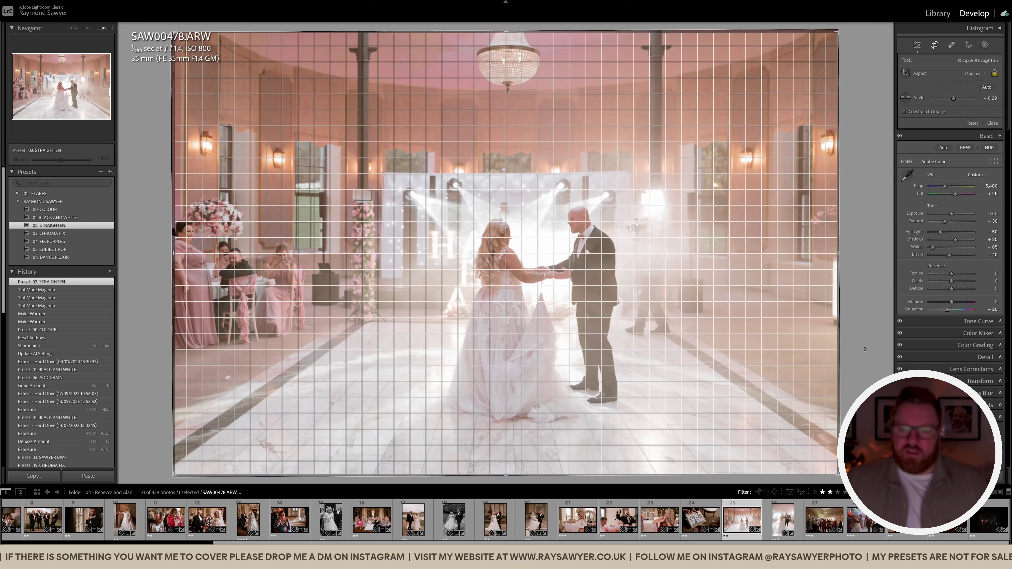
left_click_drag(864, 349, 863, 344)
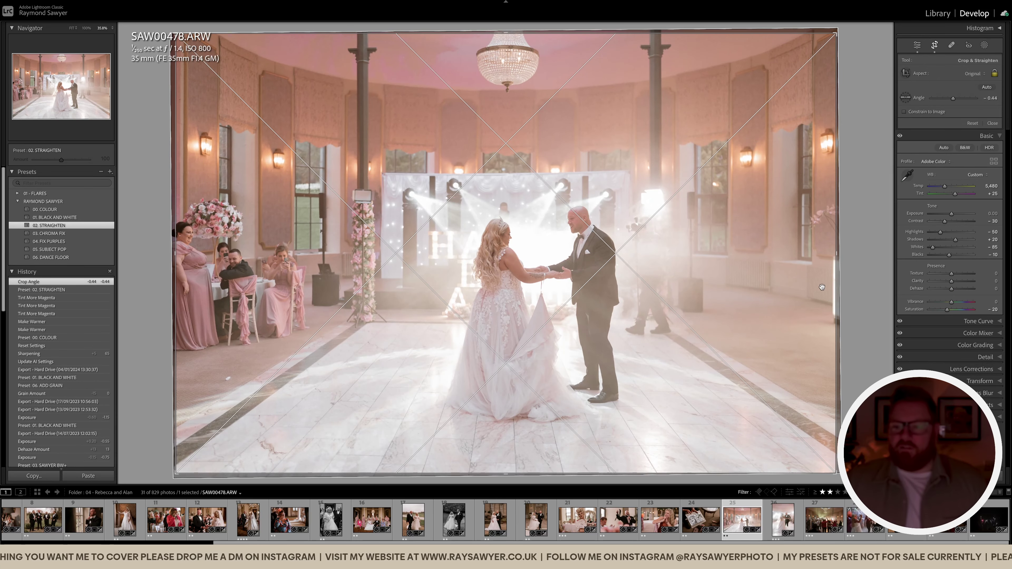
left_click_drag(869, 292, 870, 290)
key("Return")
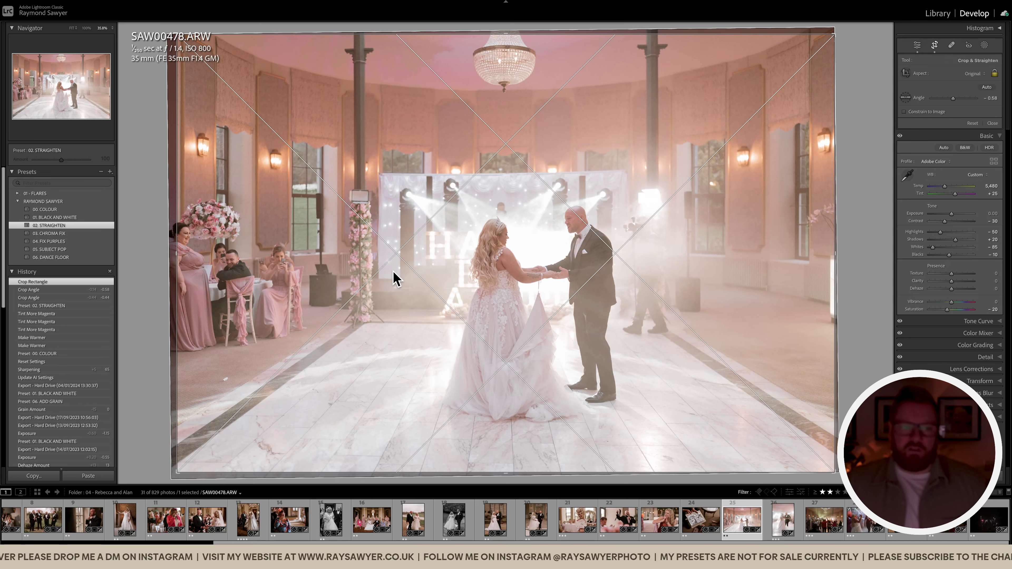
Lower the first dance photo's exposure to -0.50 and apply the 01. BLACK AND WHITE preset.
key("minus")
key("minus")
key("minus")
key("minus")
key("minus")
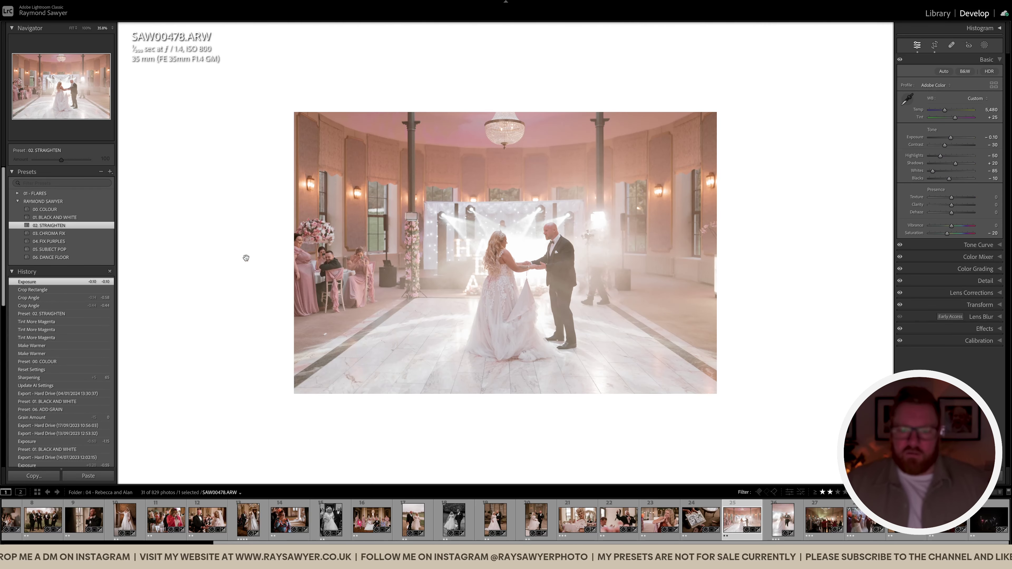
left_click(50, 218)
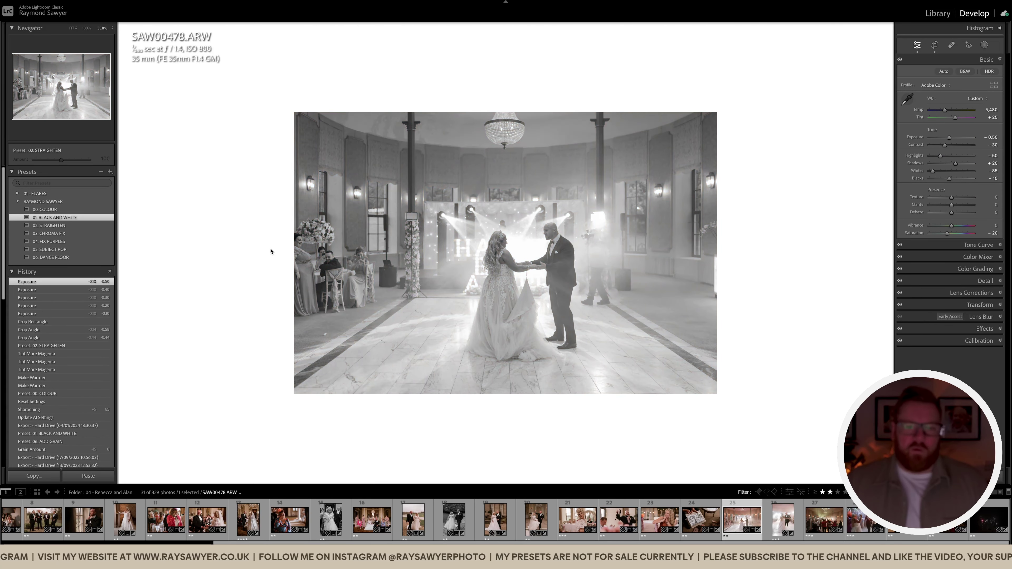
Raise the first dance photo's contrast to 0 and set its Dehaze to +10.
key("period")
key("equal")
key("equal")
left_click(450, 260)
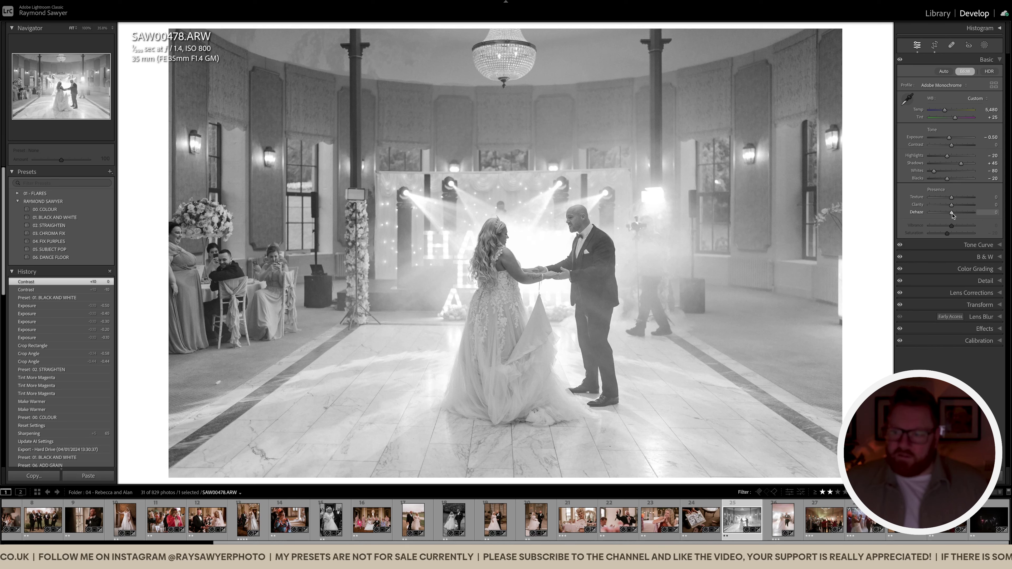
left_click_drag(952, 215, 954, 215)
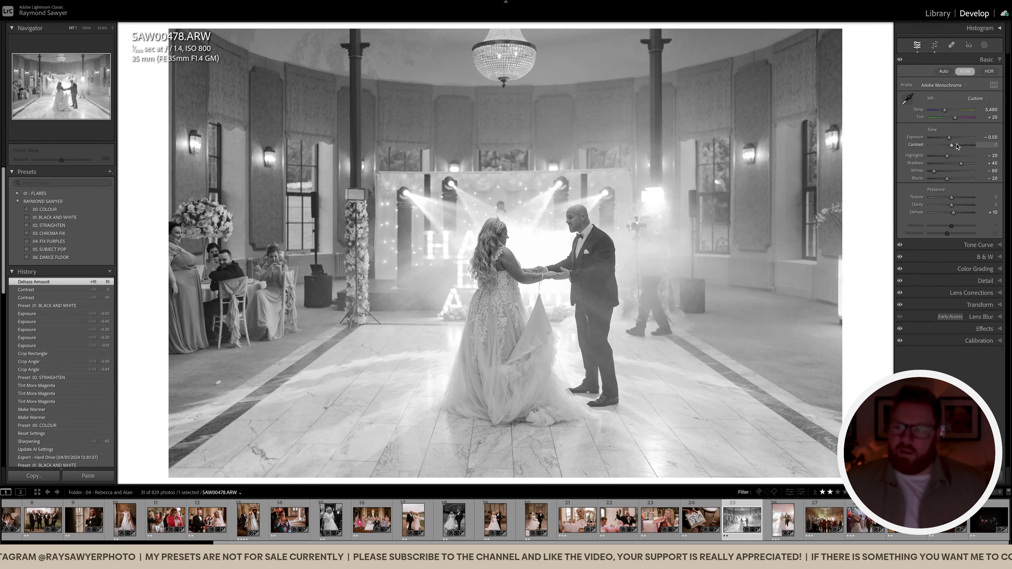
Darken the black and white first dance photo to an exposure of -1.10.
left_click(576, 254)
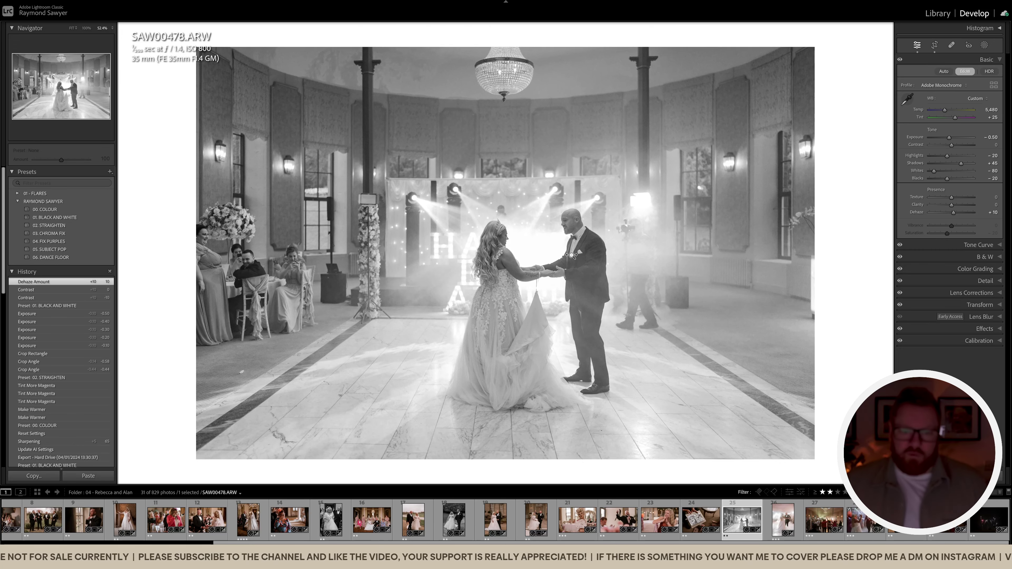
key("minus")
key("minus")
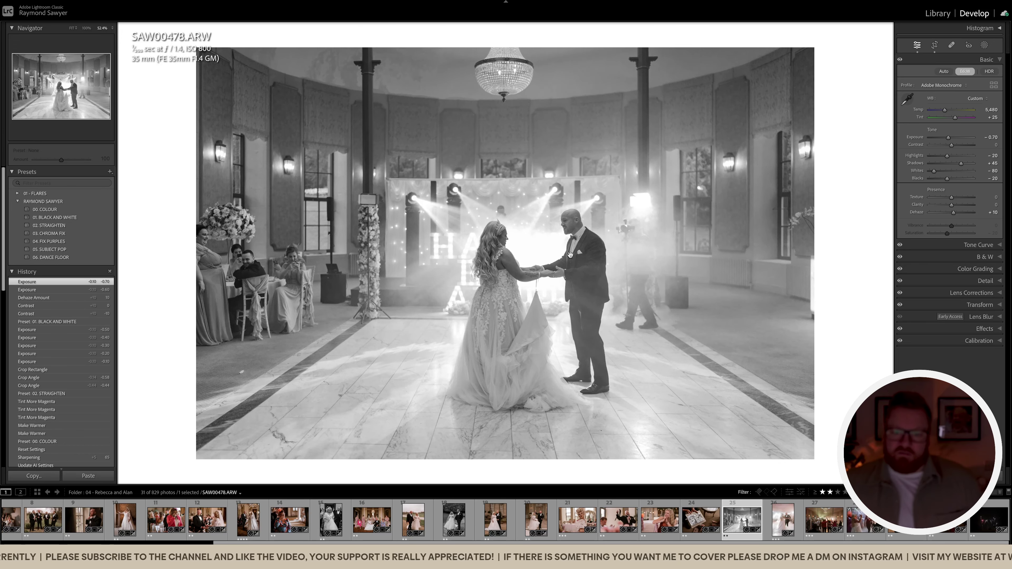
key("minus")
key("minus")
key("minus")
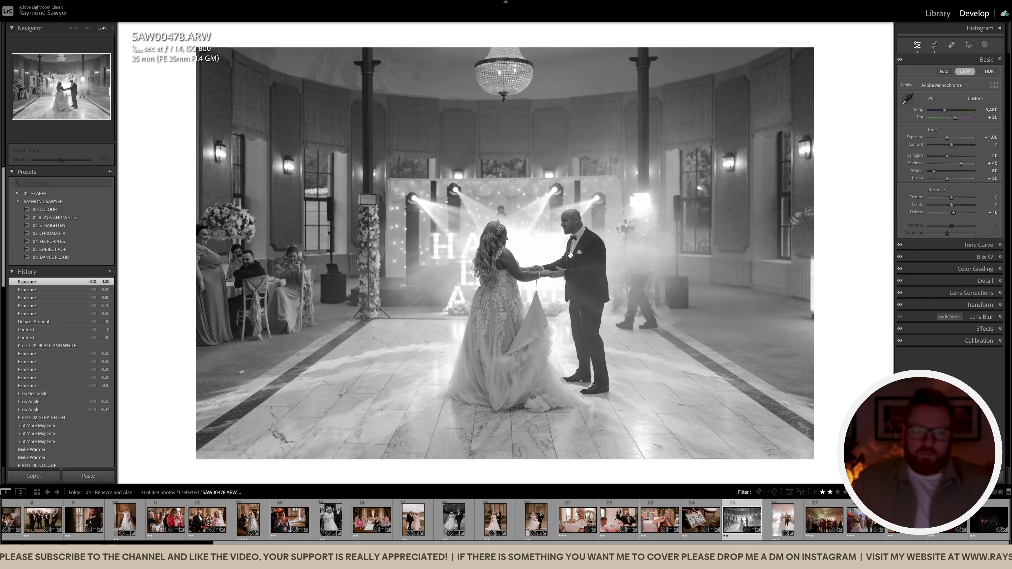
Mask the couple with Select Subject at exposure 0.14, raised contrast, highlights 8 and blacks -10, and compare the photo with its original.
key("shift+w")
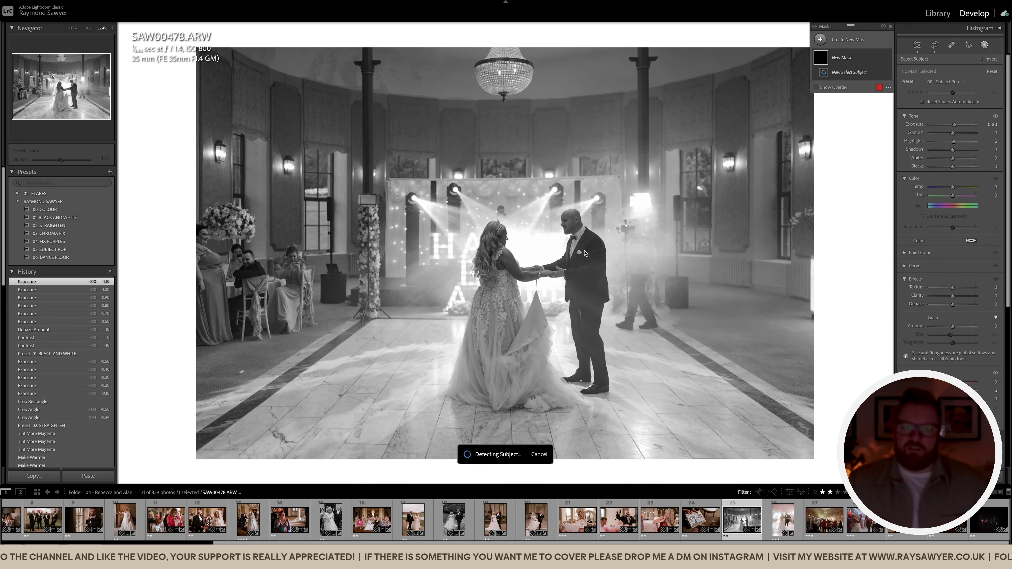
left_click_drag(954, 124, 954, 133)
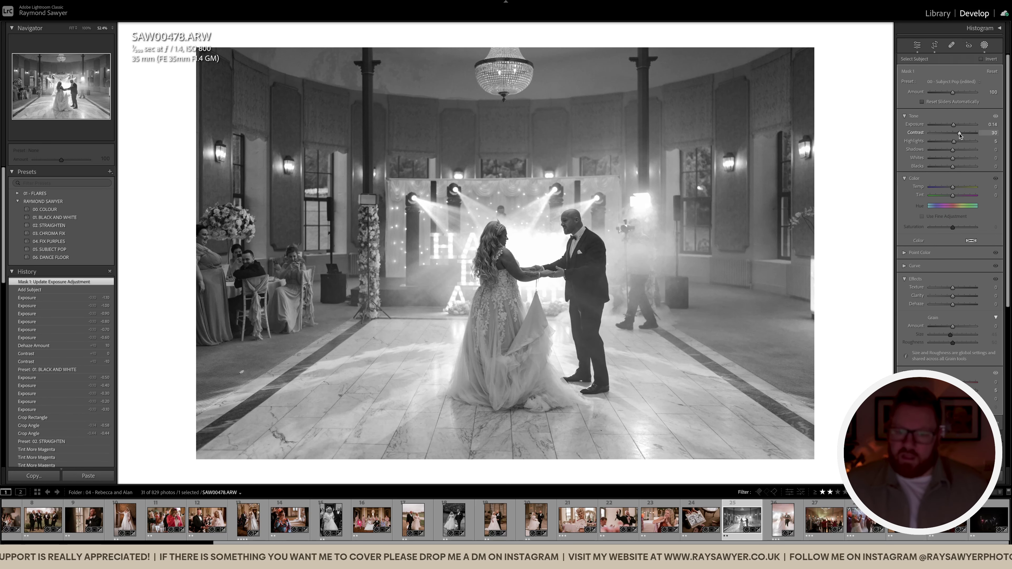
left_click_drag(959, 134, 952, 170)
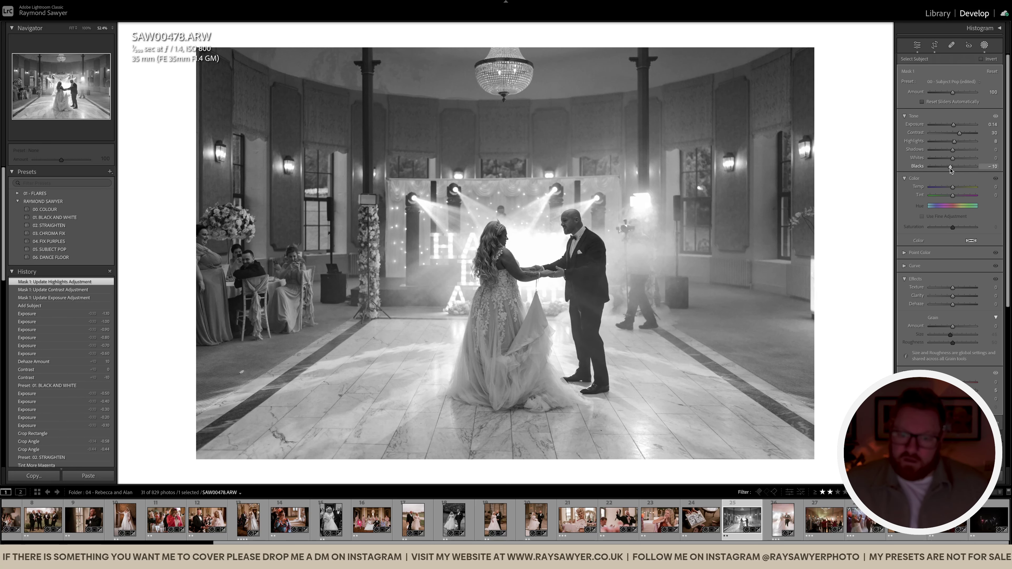
key("shift+w")
key("backslash")
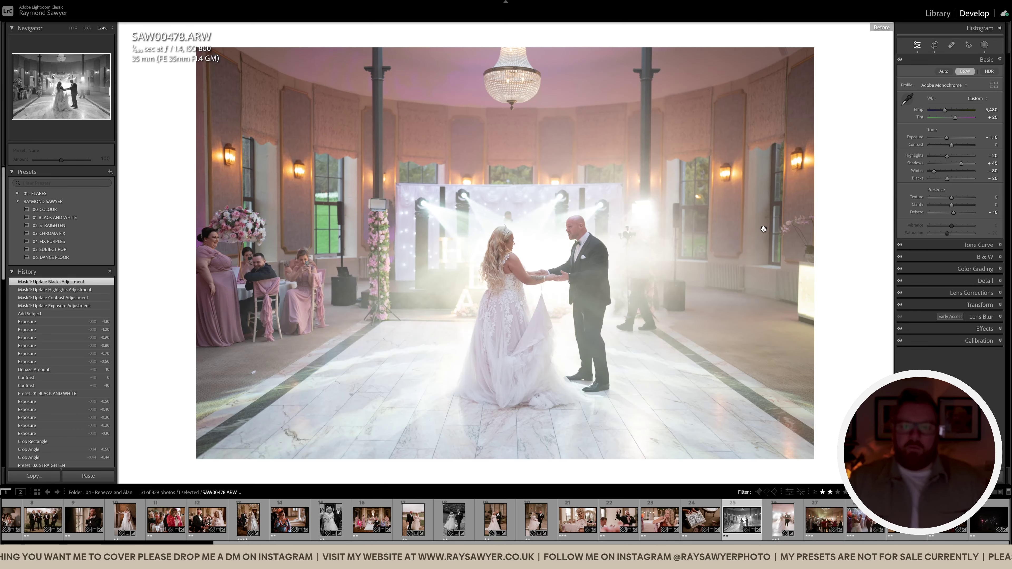
key("backslash")
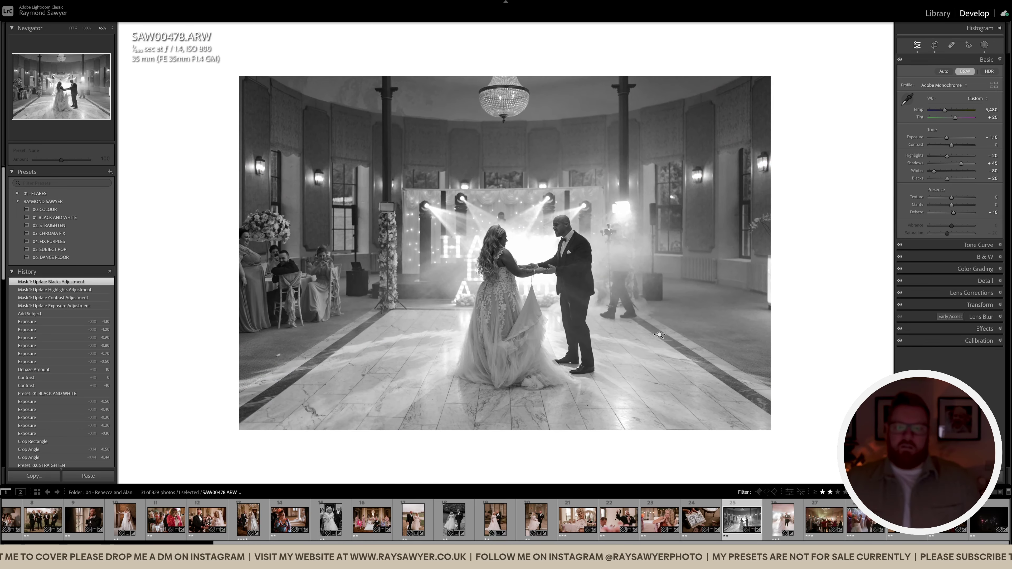
Crop the first dance photo slightly tighter around the couple and rotate it to about -0.69.
key("r")
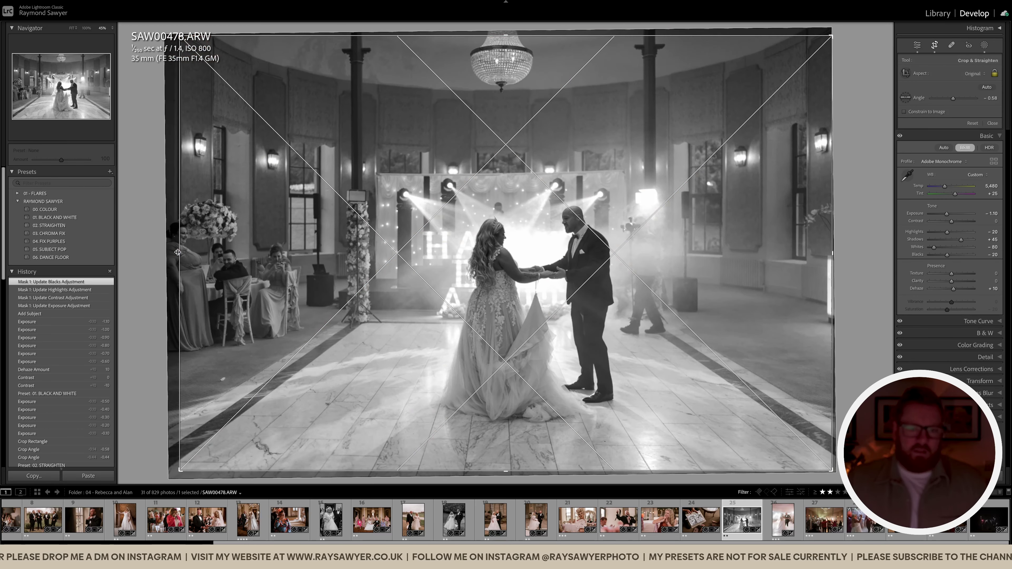
left_click_drag(179, 252, 183, 252)
left_click_drag(380, 276, 380, 271)
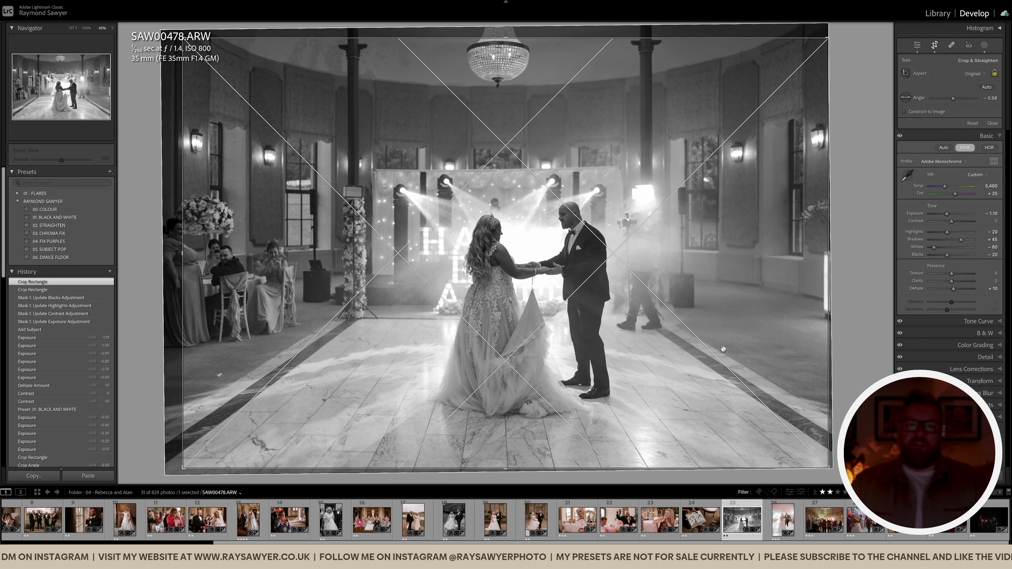
key("Return")
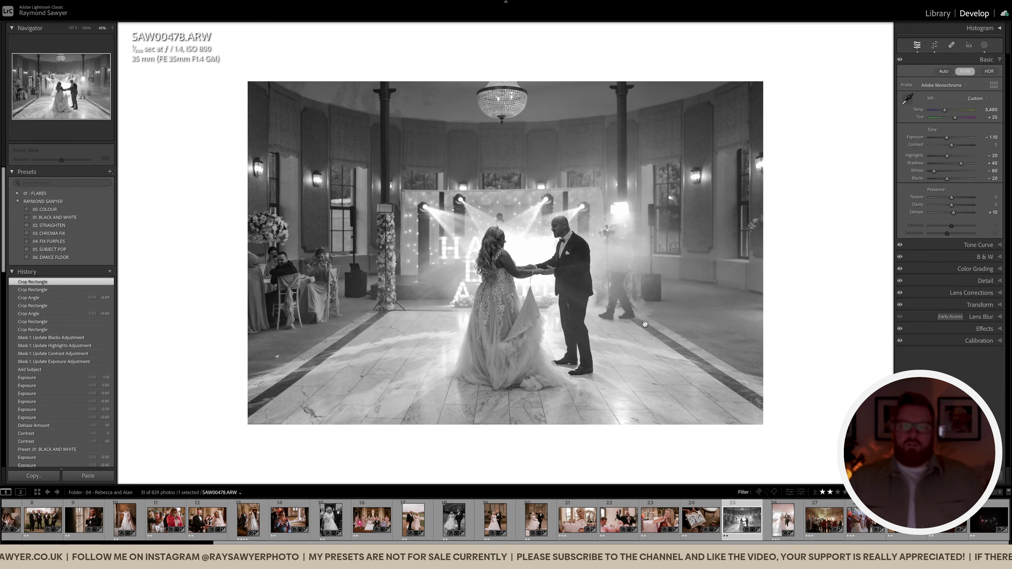
On the next photo, of the couple dancing in fog, paste the black and white edit, straighten to 0.06 and adjust the crop.
key("Right")
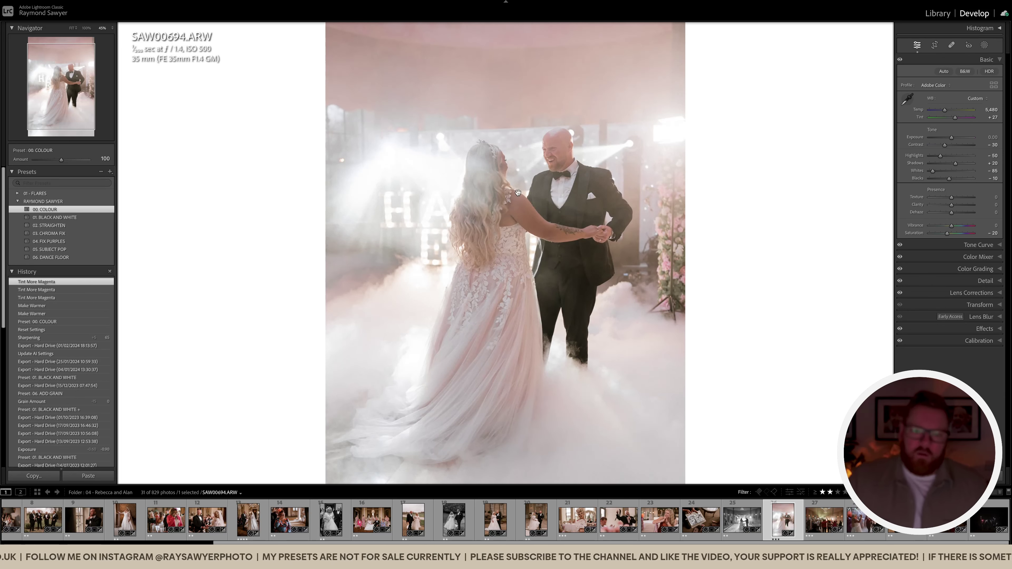
left_click(533, 247)
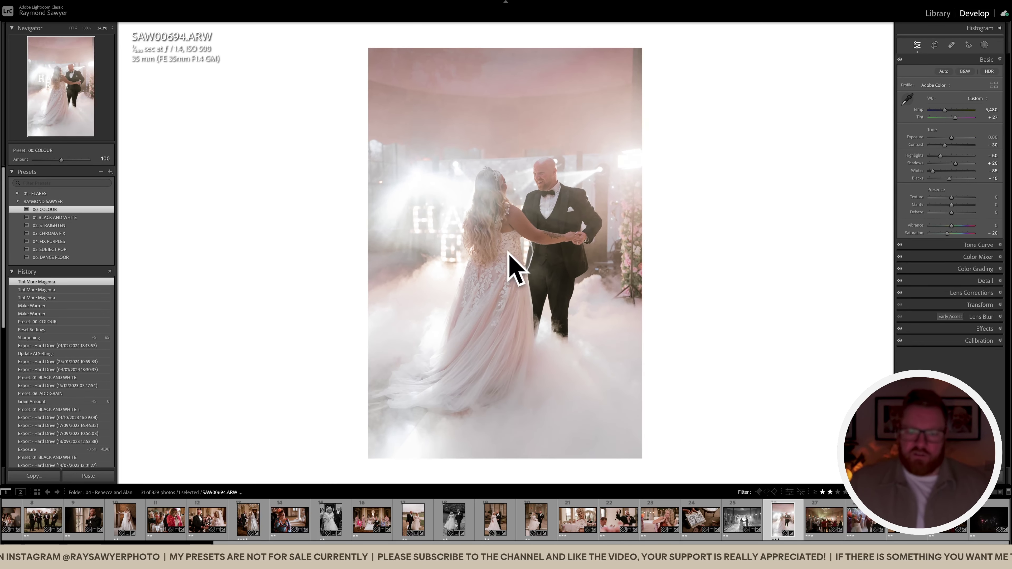
key("super+shift+v")
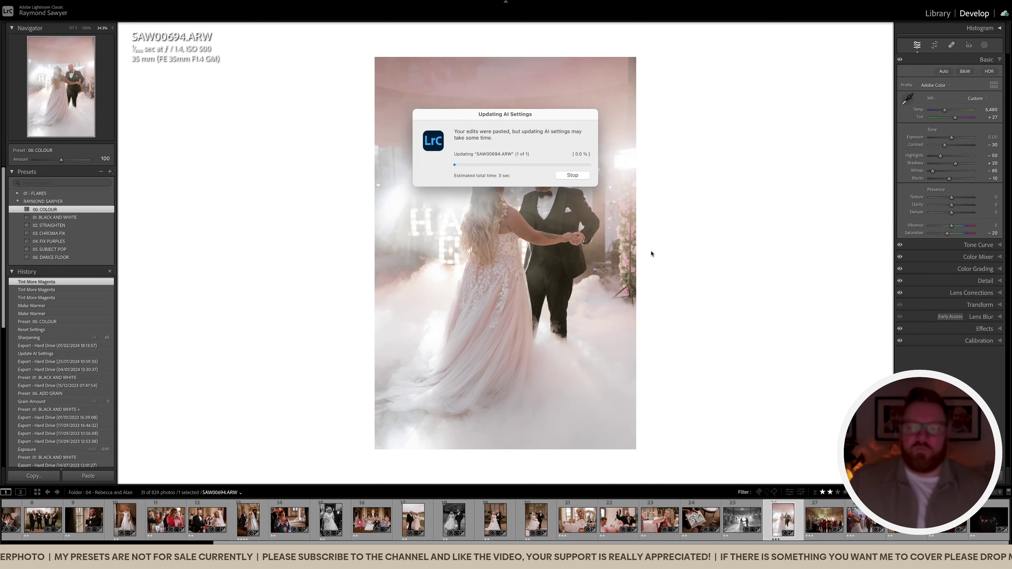
key("r")
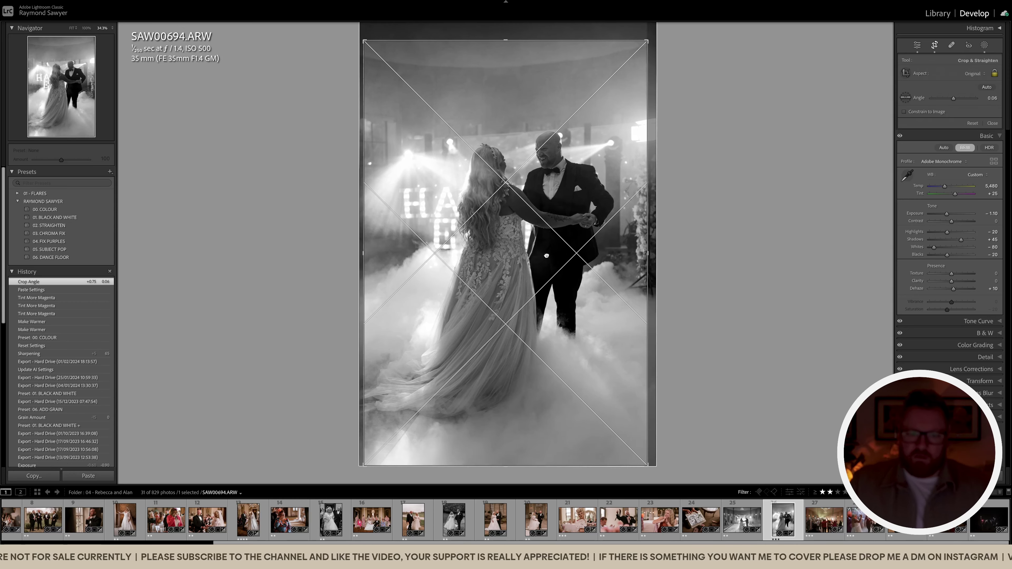
key("r")
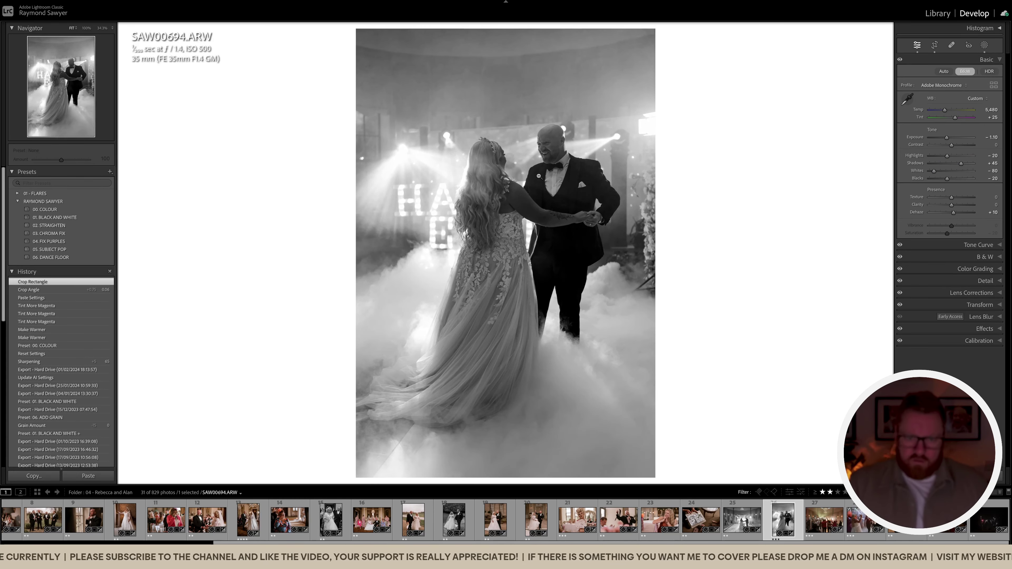
Paint a brush mask over the groom's face and heal the distraction near the fog photo's right edge.
key("k")
mouse_move(558, 151)
left_mouse_down()
mouse_move(540, 177)
mouse_move(509, 188)
left_mouse_up()
key("k")
left_click_drag(665, 293, 720, 303)
key("q")
left_click_drag(648, 244, 617, 281)
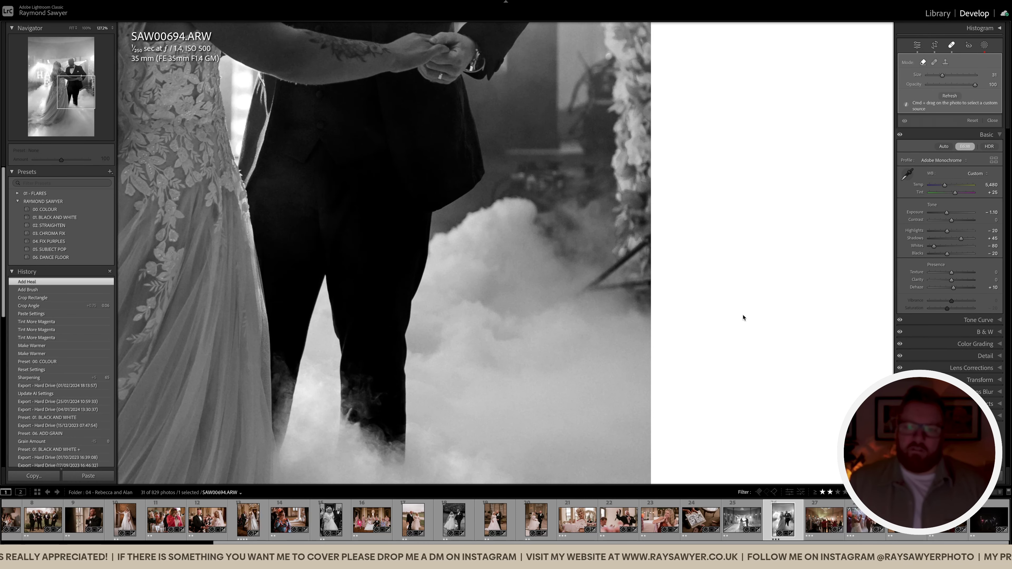
key("q")
left_click_drag(416, 260, 327, 261)
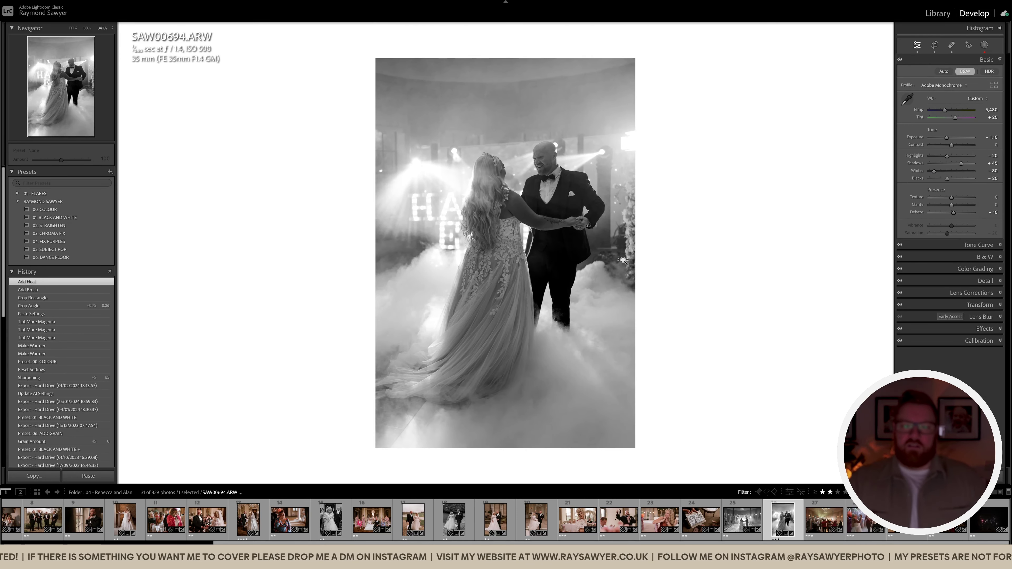
Rotate the fog photo slightly more and lower its exposure to -1.30.
key("r")
left_click_drag(698, 226, 700, 233)
key("r")
key("minus")
key("minus")
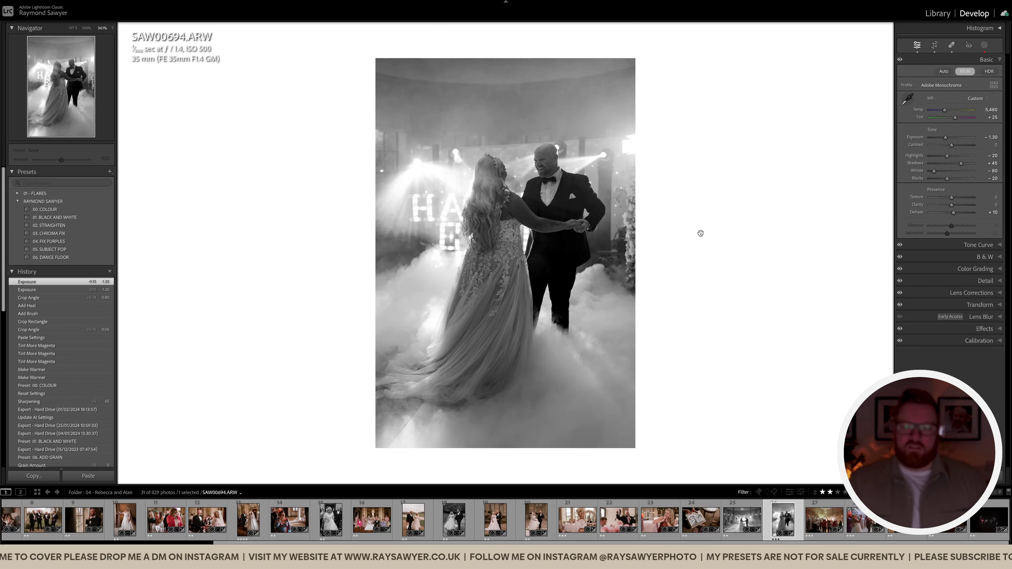
On the next photo, of the dance floor crowd, paste the previous edit and reset the pasted crop and healing.
key("Right")
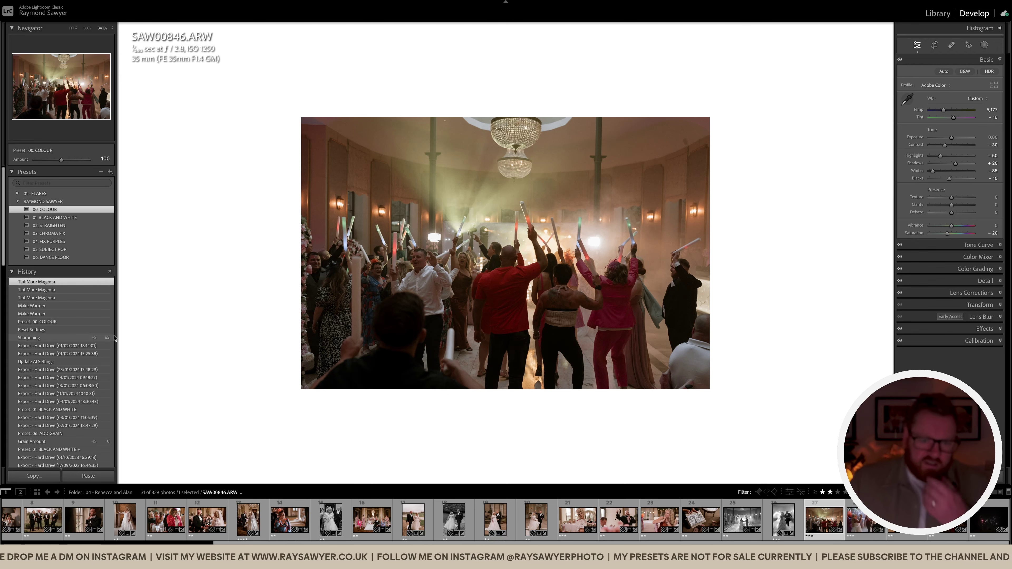
mouse_move(114, 338)
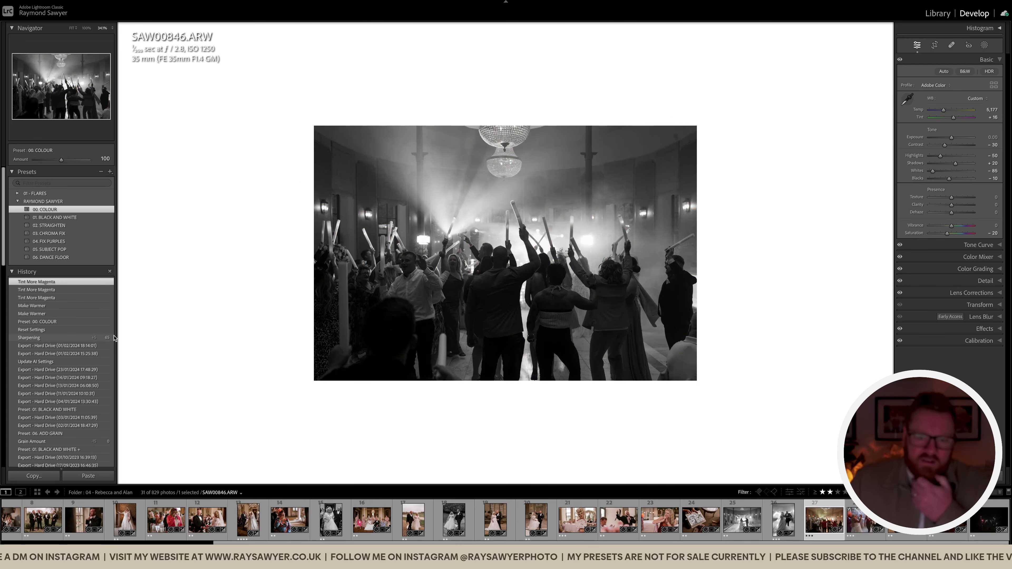
key("backslash")
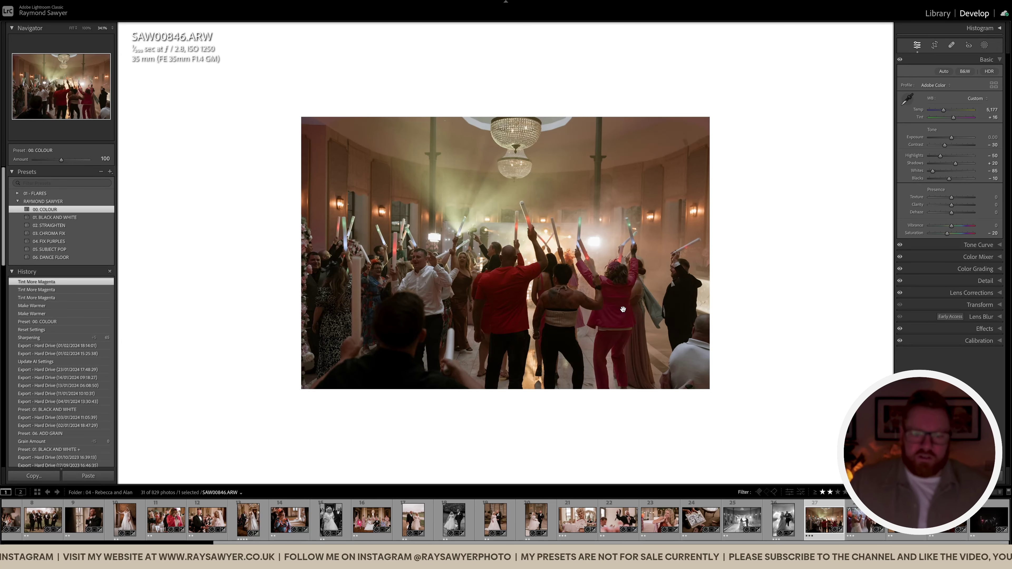
key("super+shift+v")
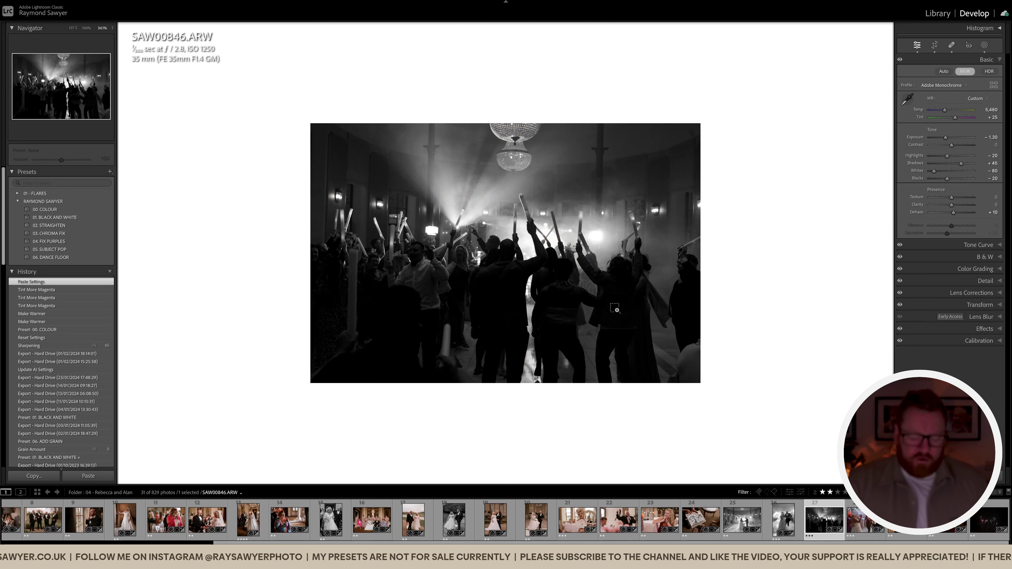
key("ctrl+alt+r")
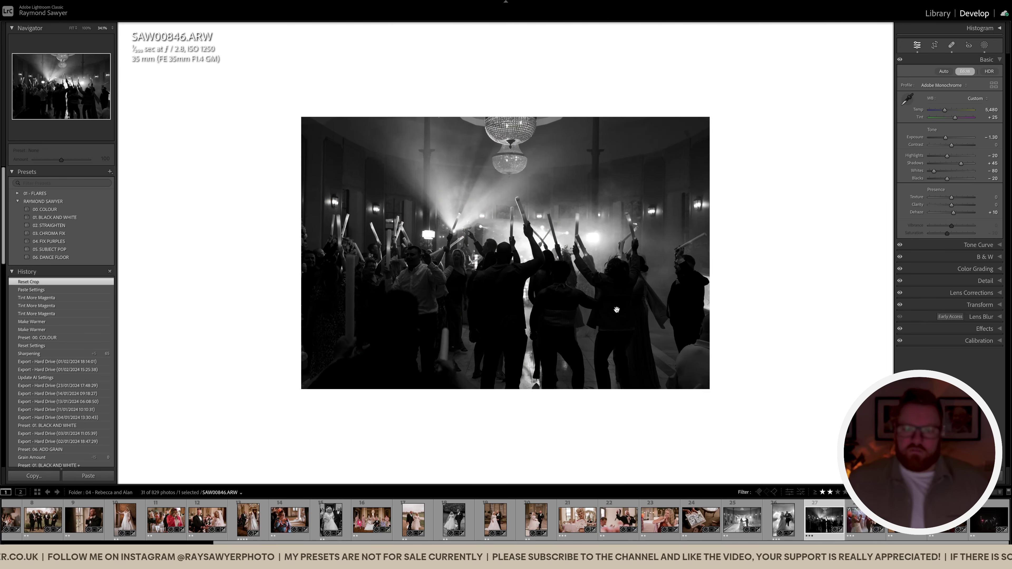
left_click(951, 45)
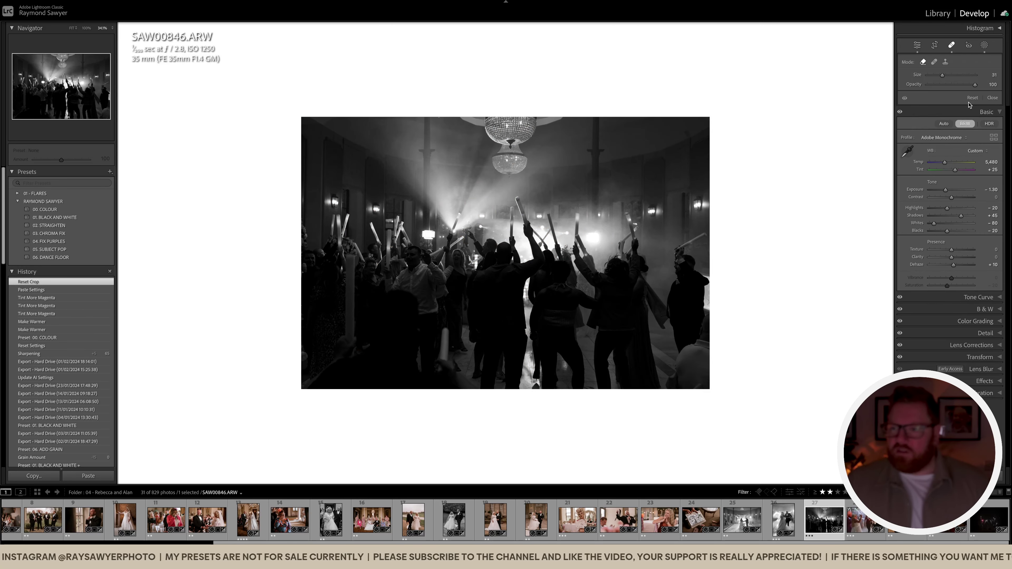
left_click(972, 97)
key("q")
Raise the dance floor crowd photo's exposure to -0.90.
key("equal")
key("equal")
key("equal")
key("equal")
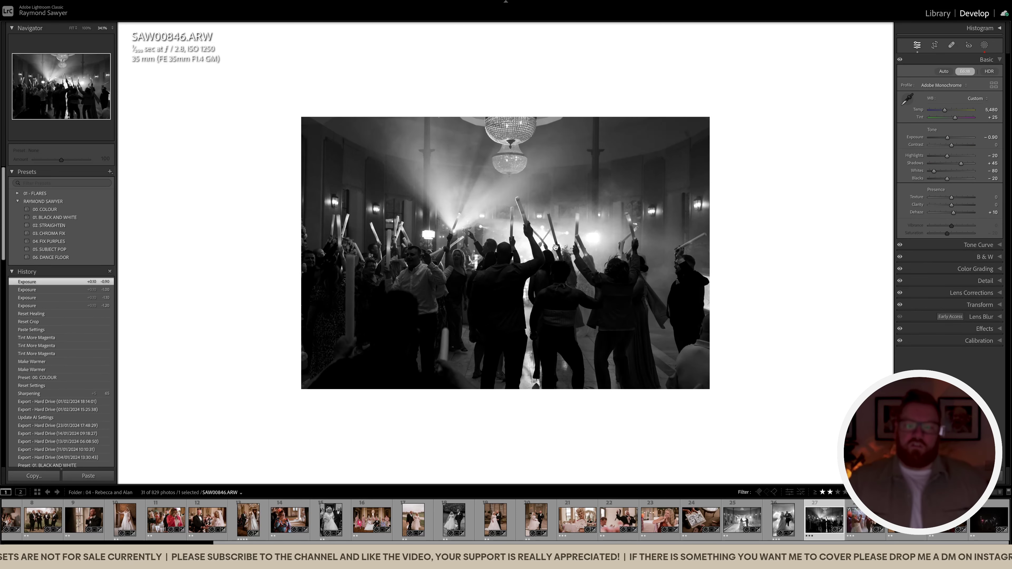
Try an exposure of +1.00 on the crowd photo and undo it.
left_click(485, 261)
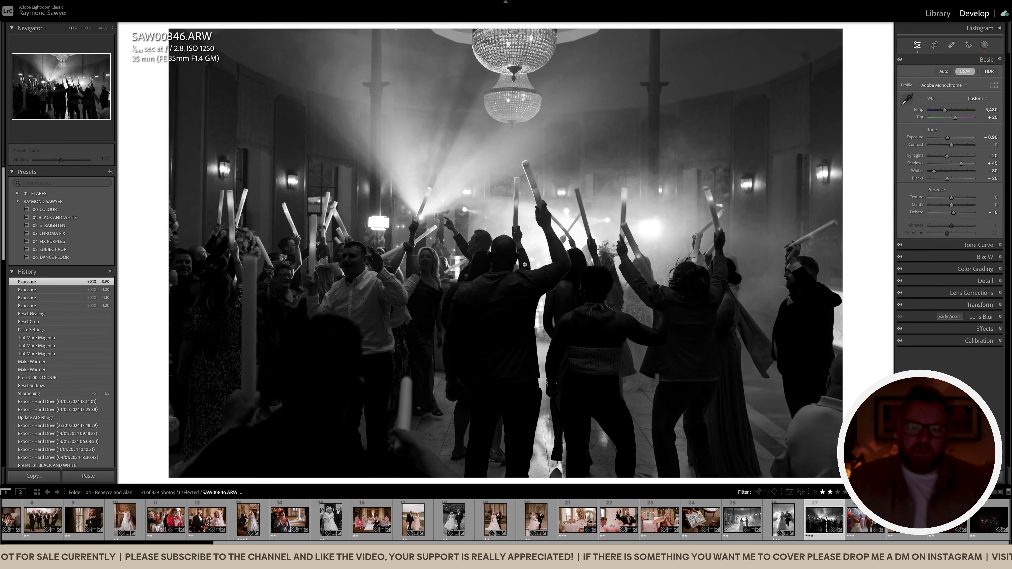
left_click(956, 137)
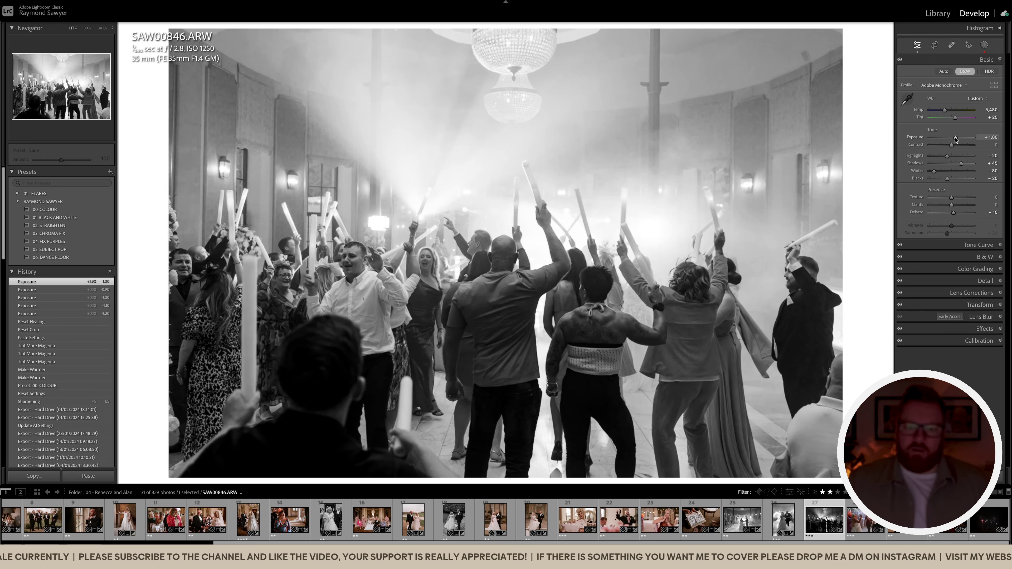
key("ctrl+z")
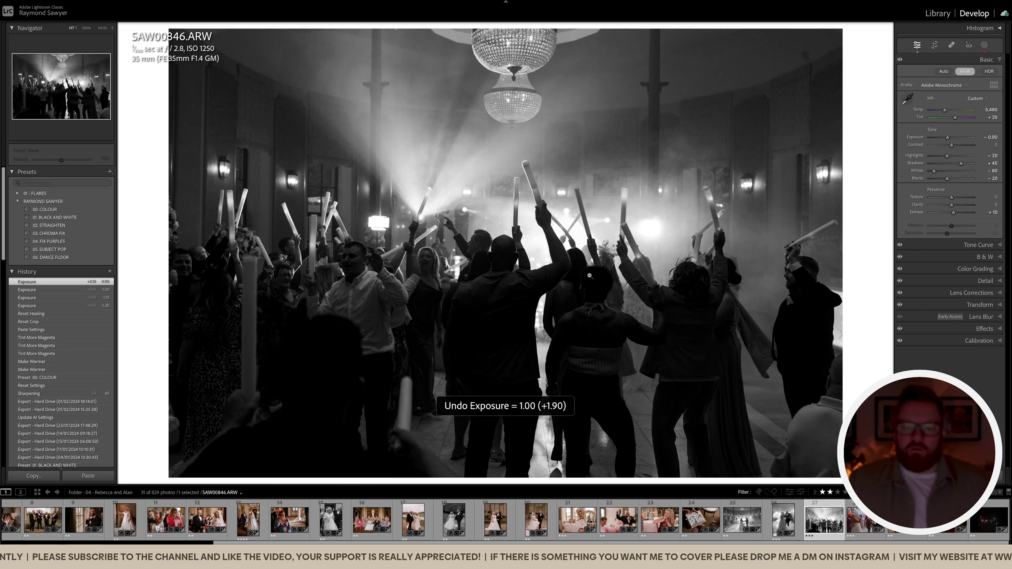
left_click(583, 266)
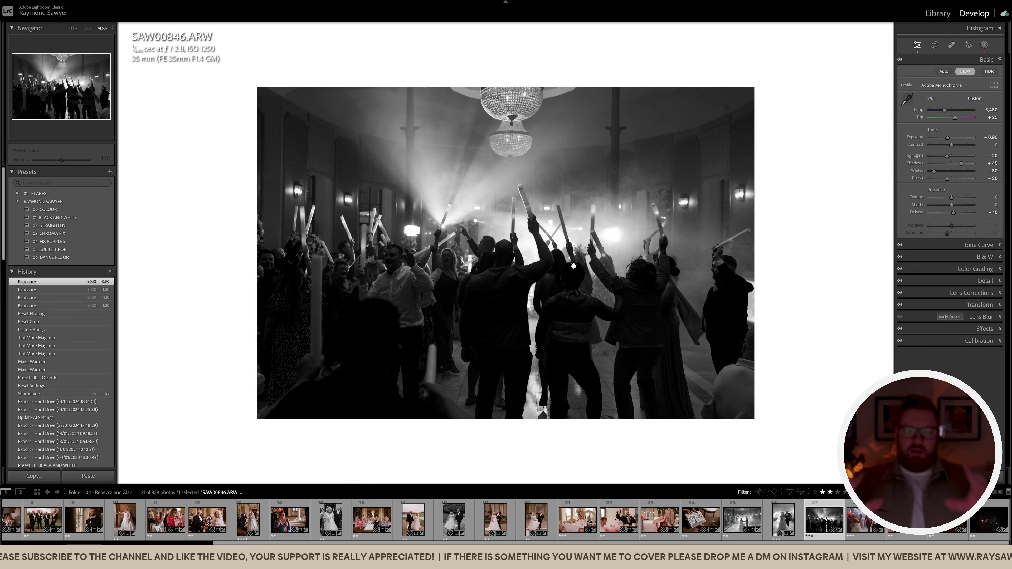
Straighten the dance floor crowd photo by rotating the crop to about -1.09.
key("r")
left_click_drag(849, 287, 803, 284)
key("Return")
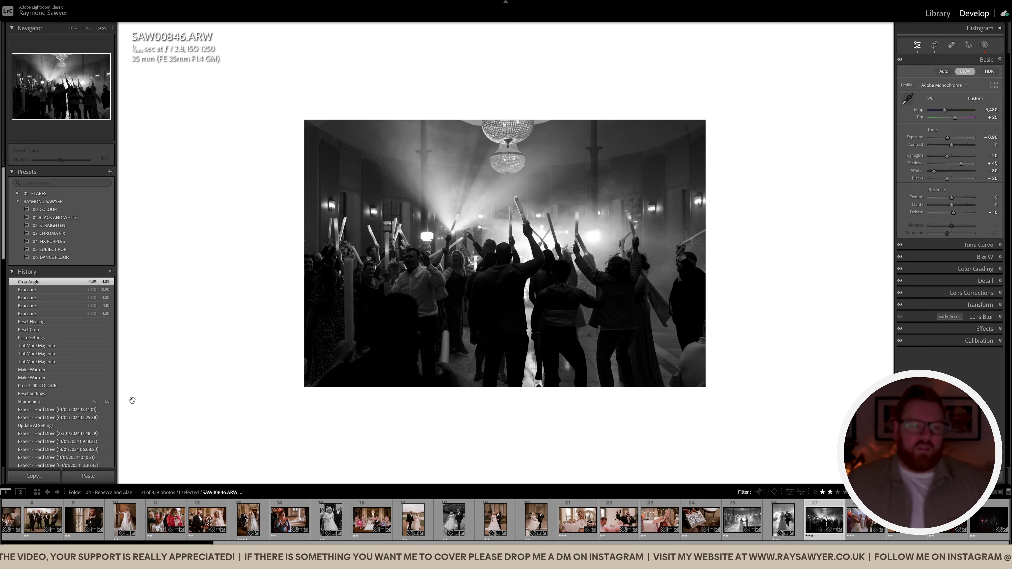
Set the dance floor crowd photo's whites to -49 and its highlights to -6.
left_click(151, 393)
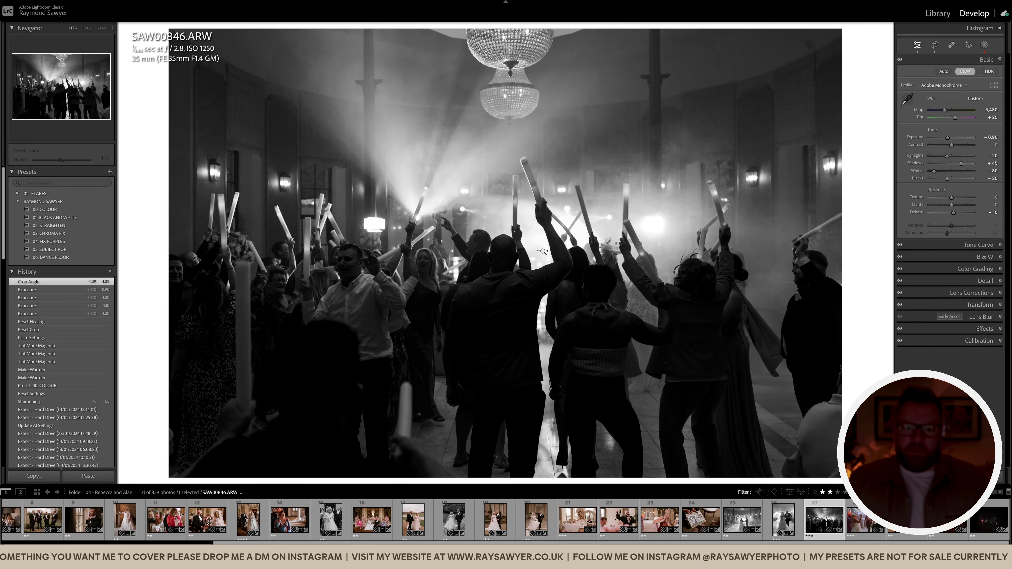
left_click_drag(542, 251, 519, 256)
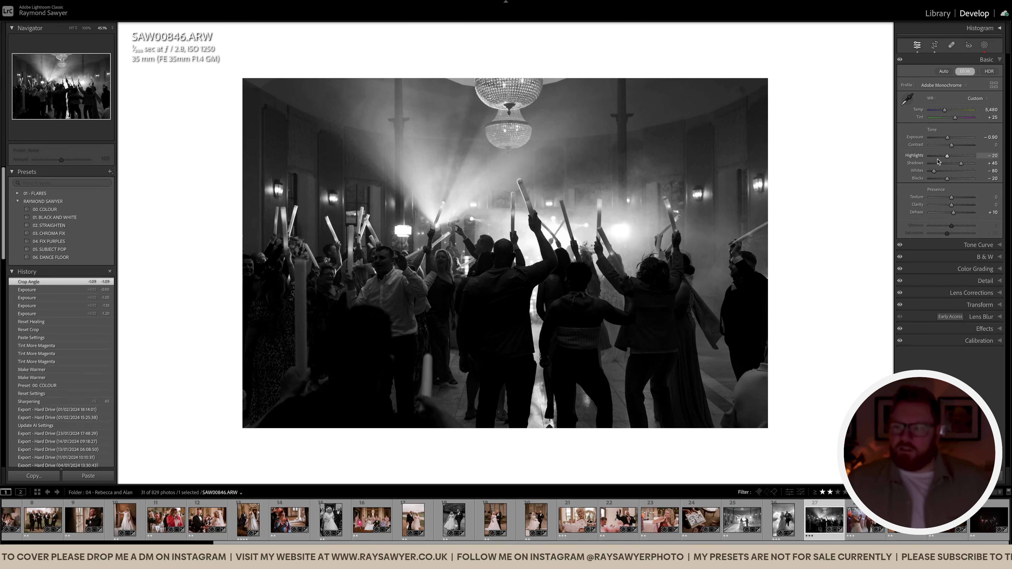
left_click(940, 171)
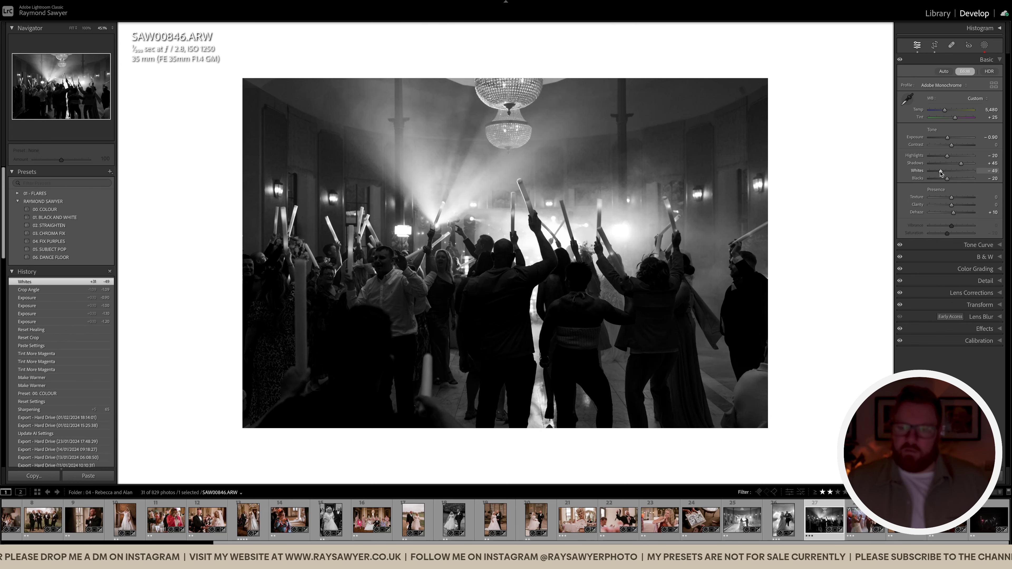
left_click_drag(949, 159, 952, 159)
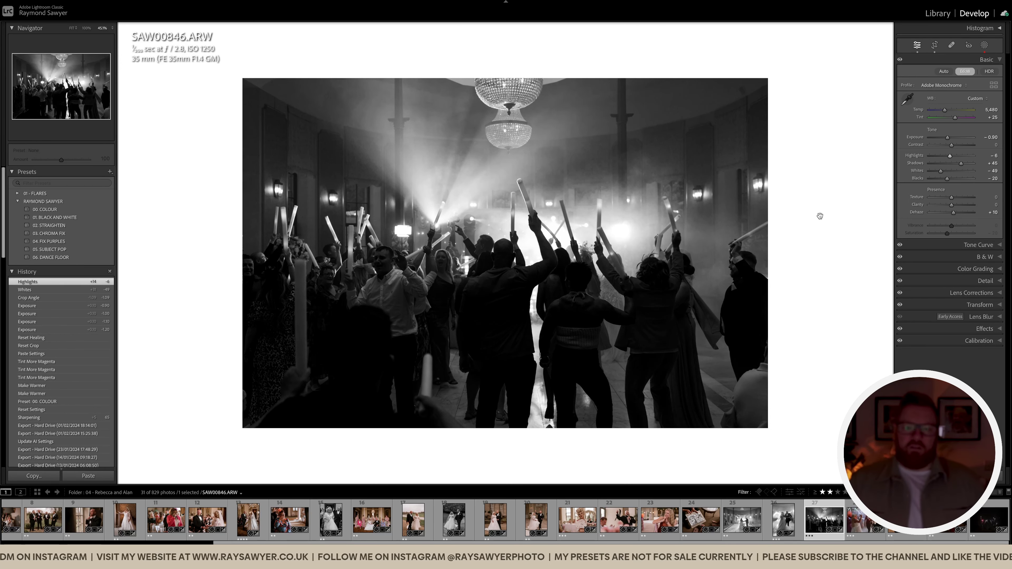
On the next photo, of the couple dancing beside the saxophonist, crop in tighter on the couple, trimming the saxophonist's side.
key("Right")
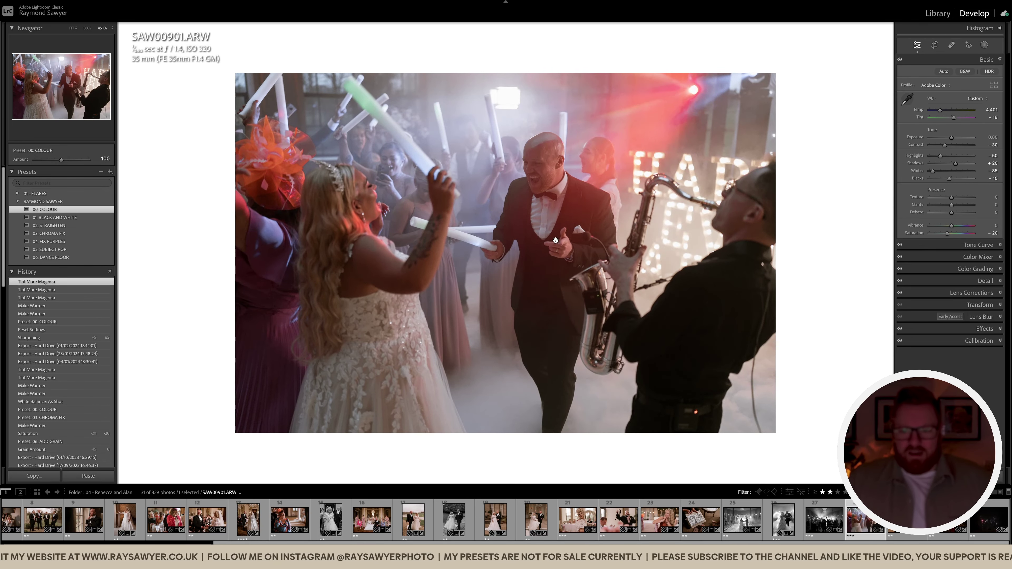
key("r")
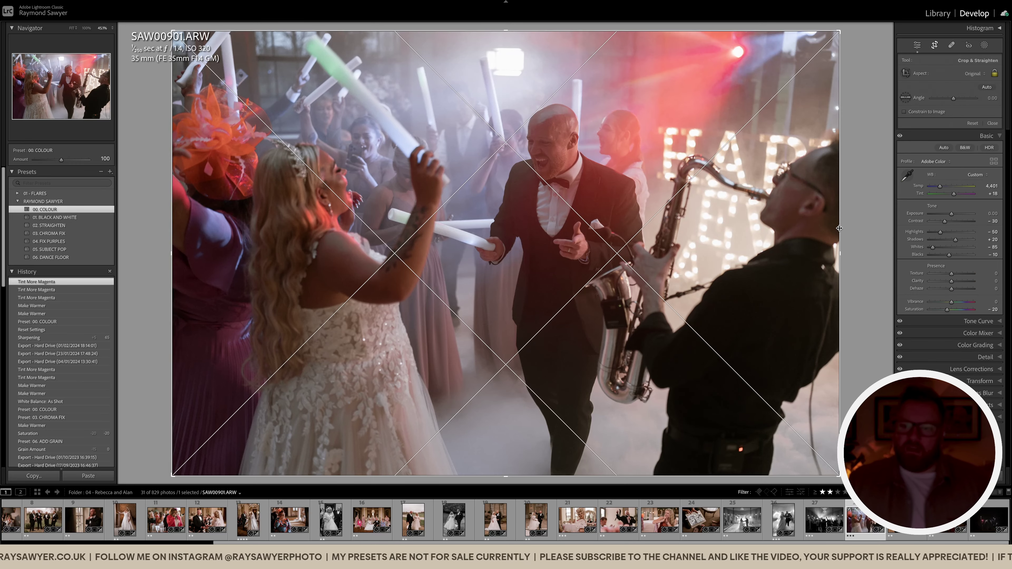
left_click_drag(827, 228, 796, 229)
key("Return")
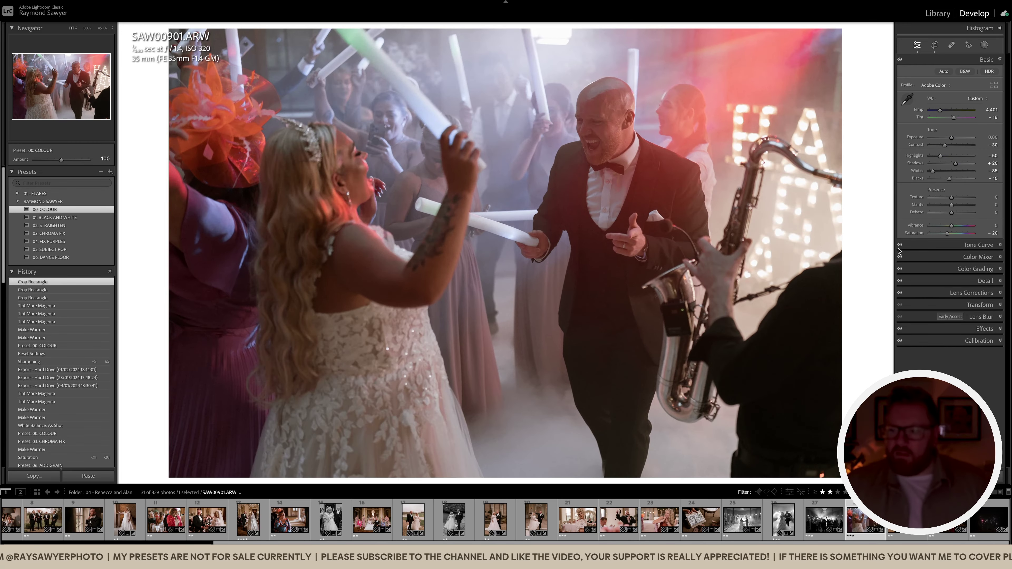
Set the saxophonist photo's dehaze to +17 and add a Select Subject mask with the Subject Pop preset.
left_click_drag(952, 213, 955, 213)
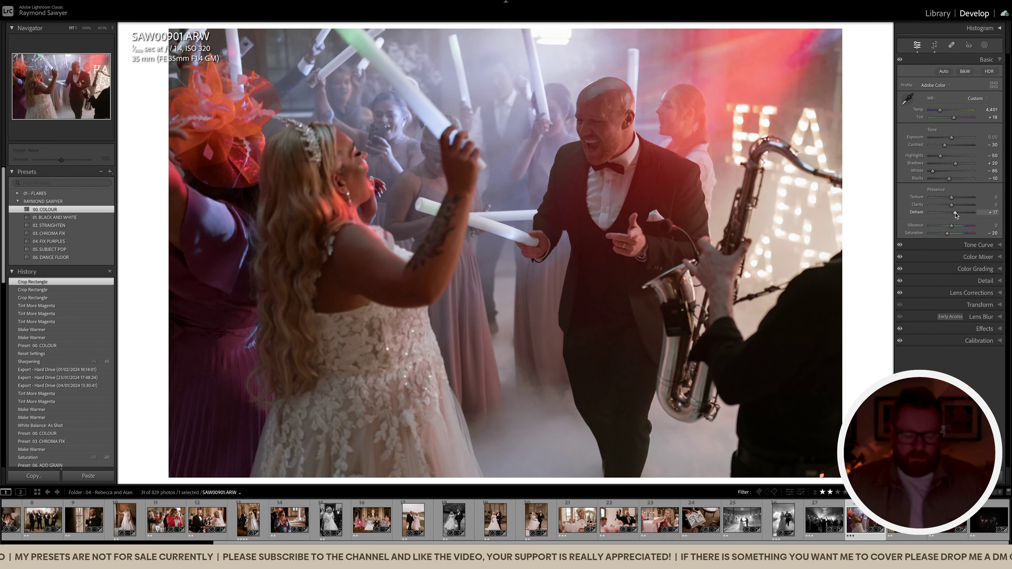
key("shift+w")
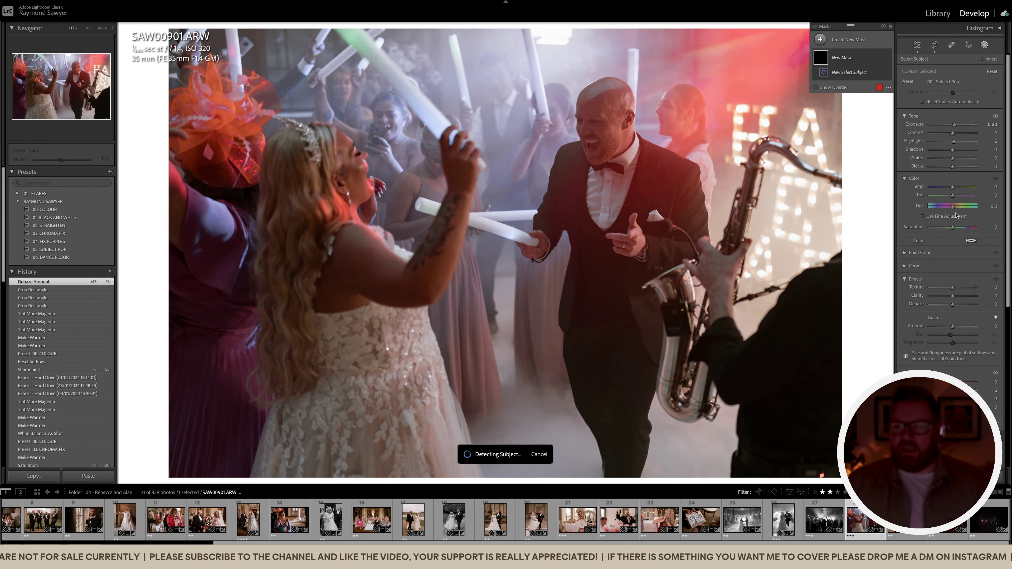
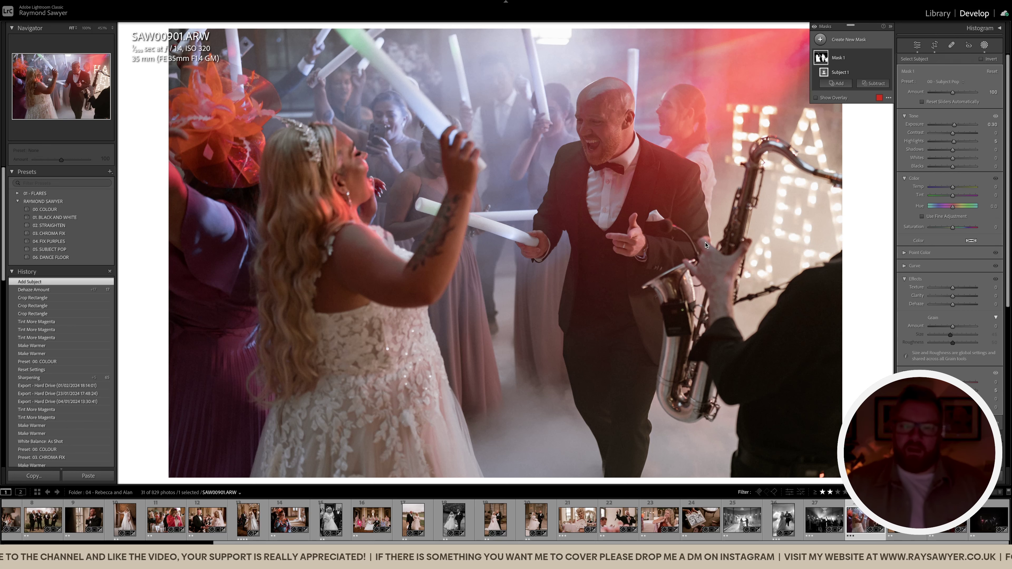
Set the subject mask's contrast to 27, and the saxophonist photo's overall exposure to -0.20 and contrast to -20.
left_click(958, 133)
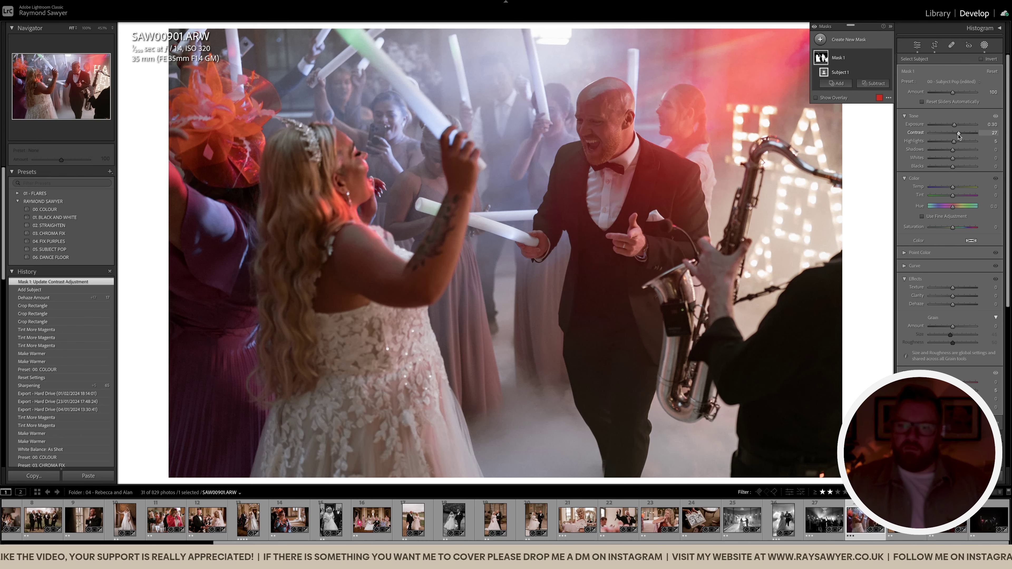
key("shift+w")
key("minus")
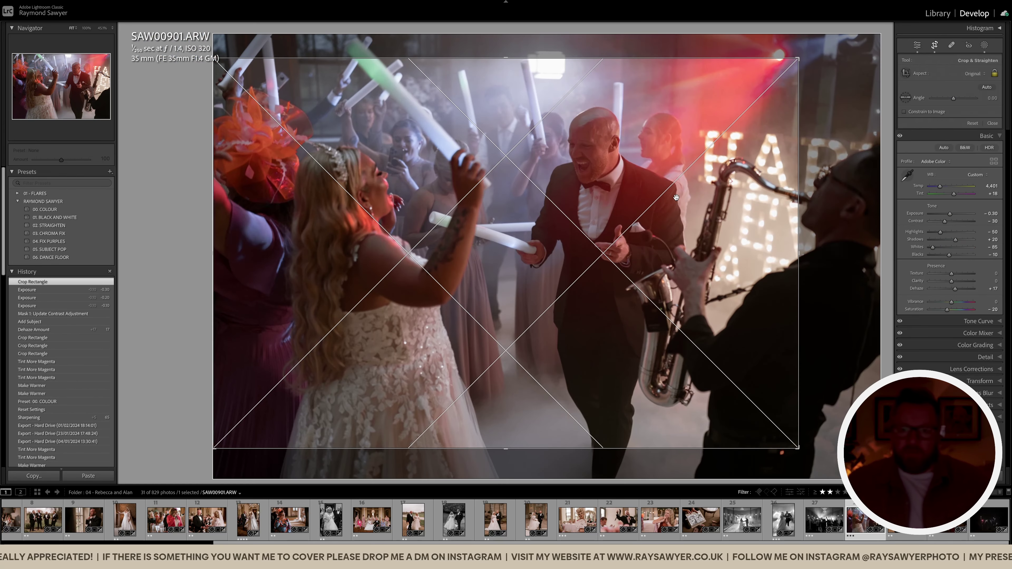
key("Return")
key("plus")
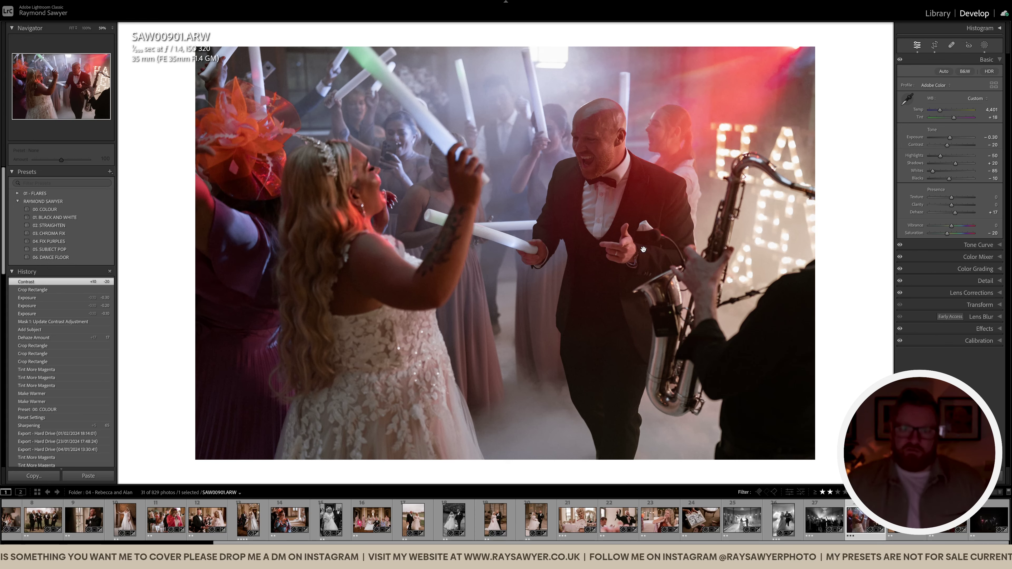
Compare the saxophonist photo with its original and set its temperature to 4,701.
key("backslash")
key("backslash")
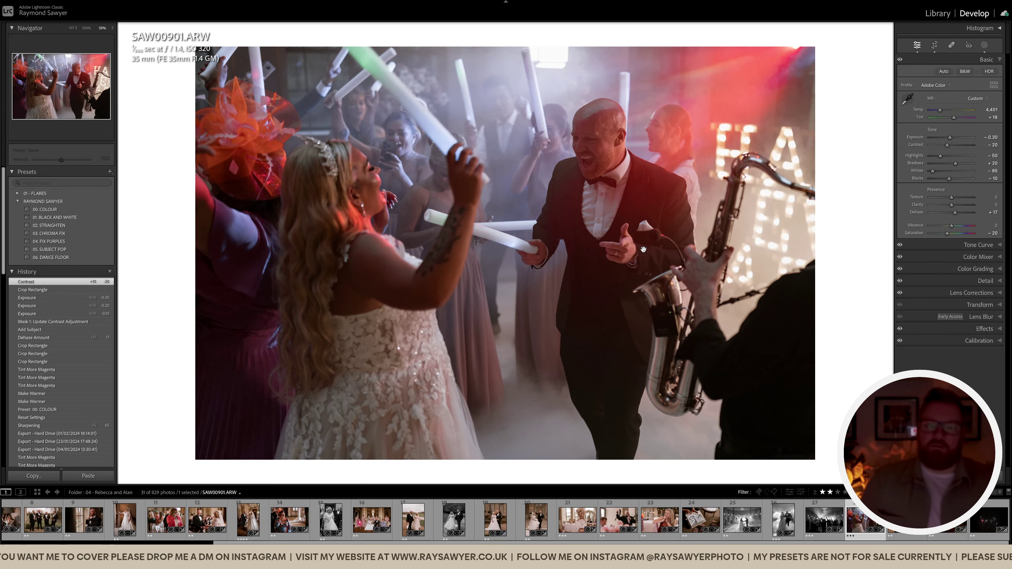
key("plus")
key("plus")
key("plus")
left_click_drag(713, 269, 693, 269, "shift")
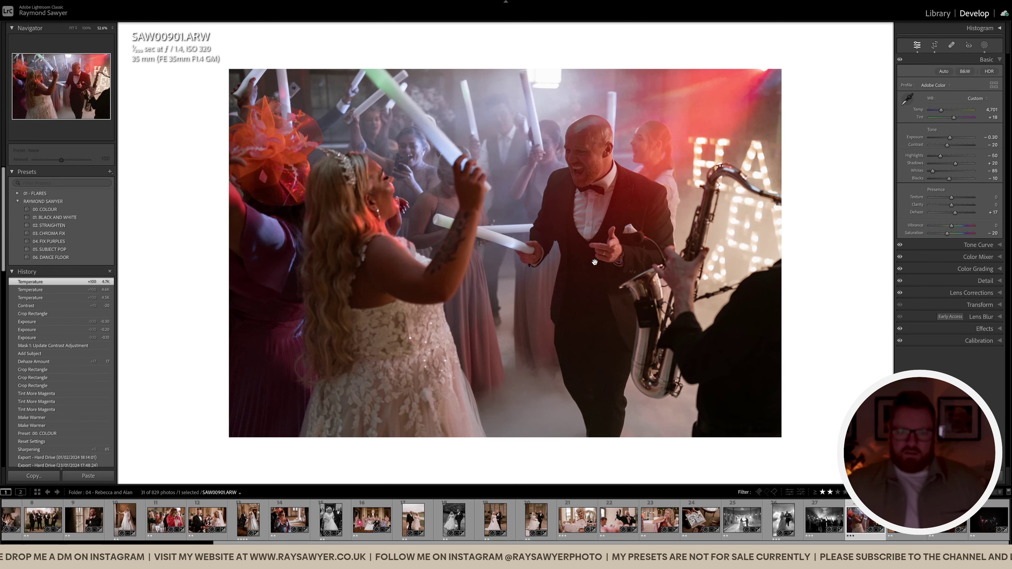
Clear the star rating of the horse-mask photo and inspect the crowd in the neighbouring fireworks photo up close.
key("Right")
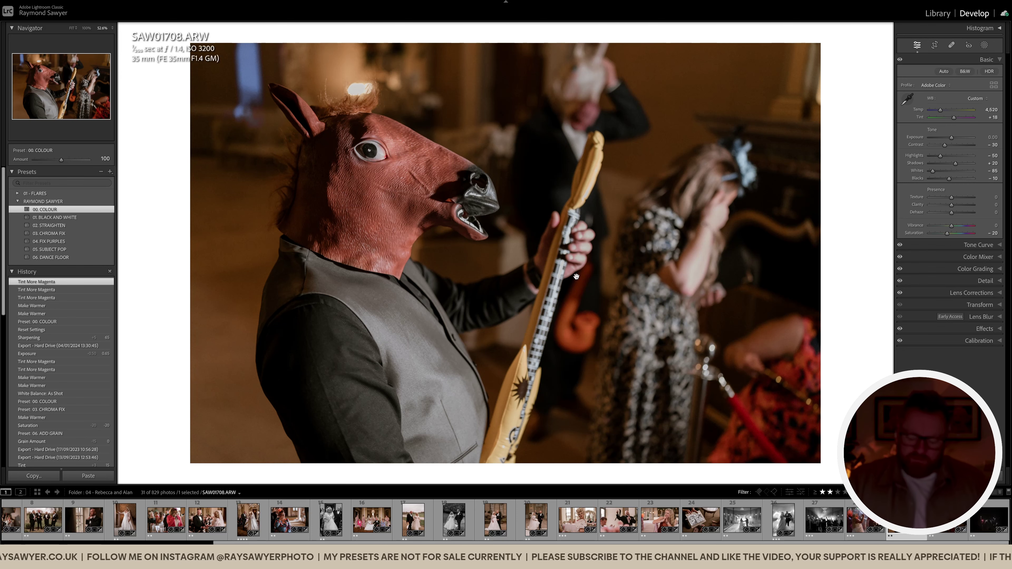
key("0")
key("Left")
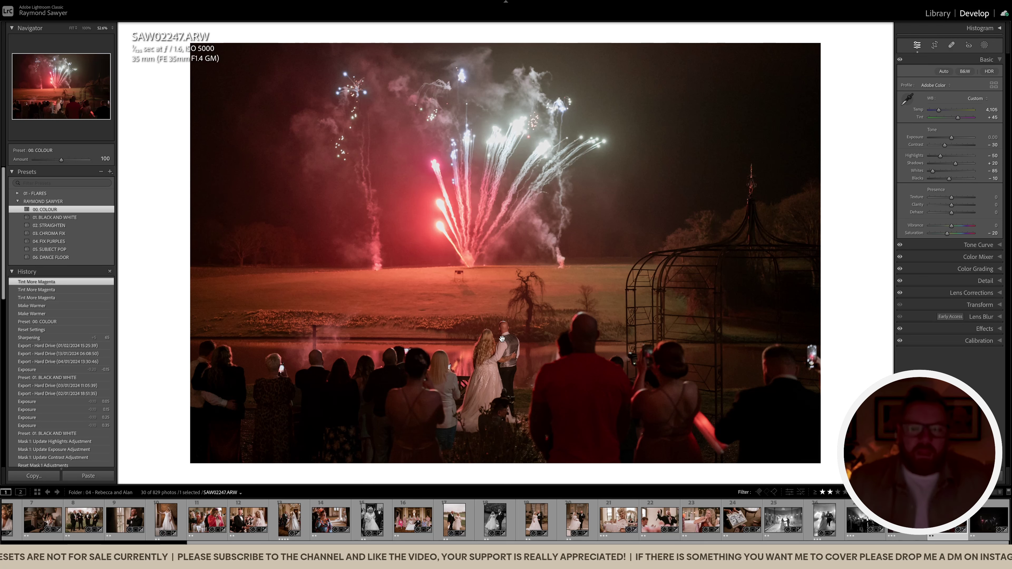
left_click(636, 363)
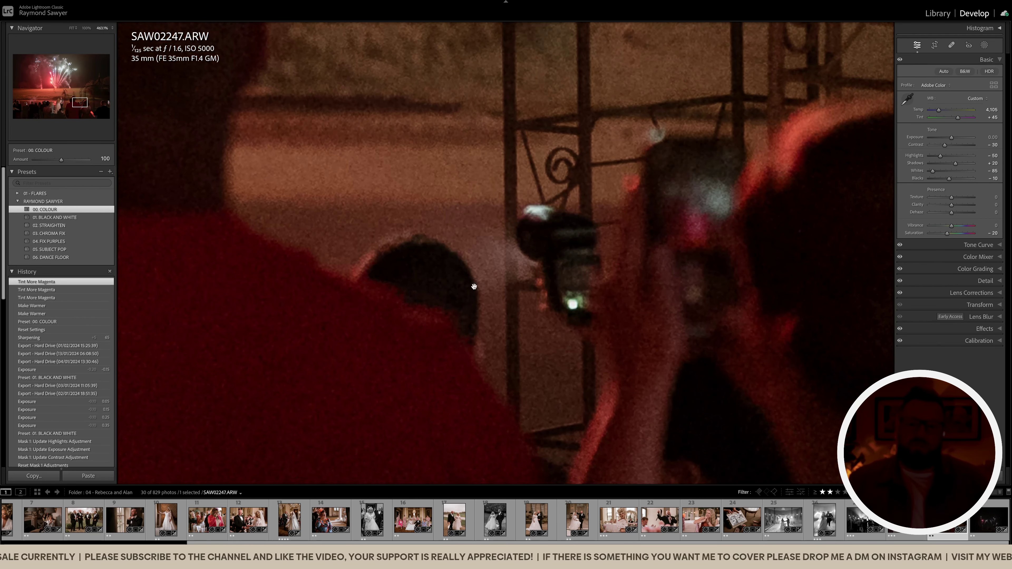
left_click(527, 340)
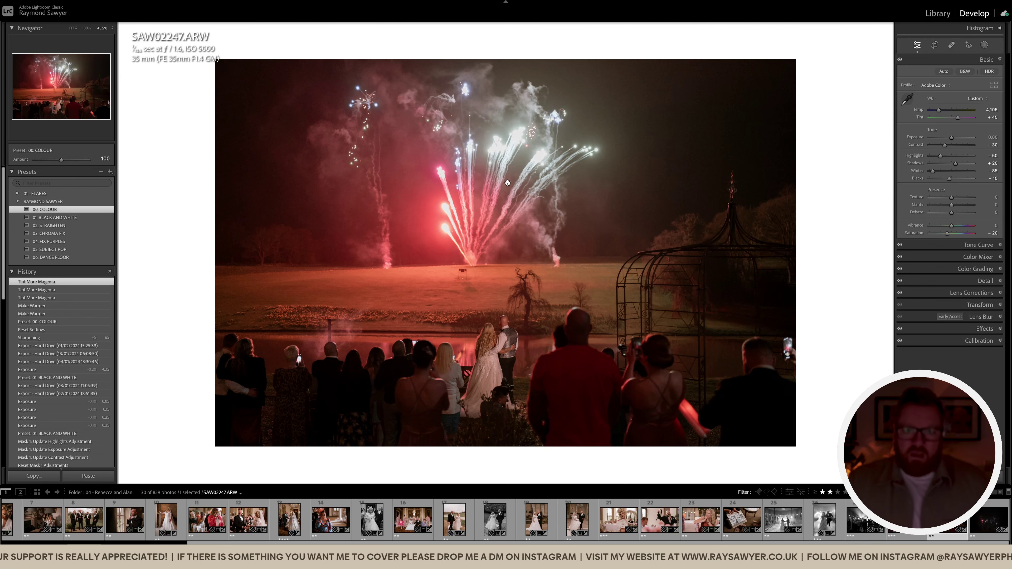
Crop in slightly on the fireworks photo, trimming the dark sky and the side by the gazebo.
key("r")
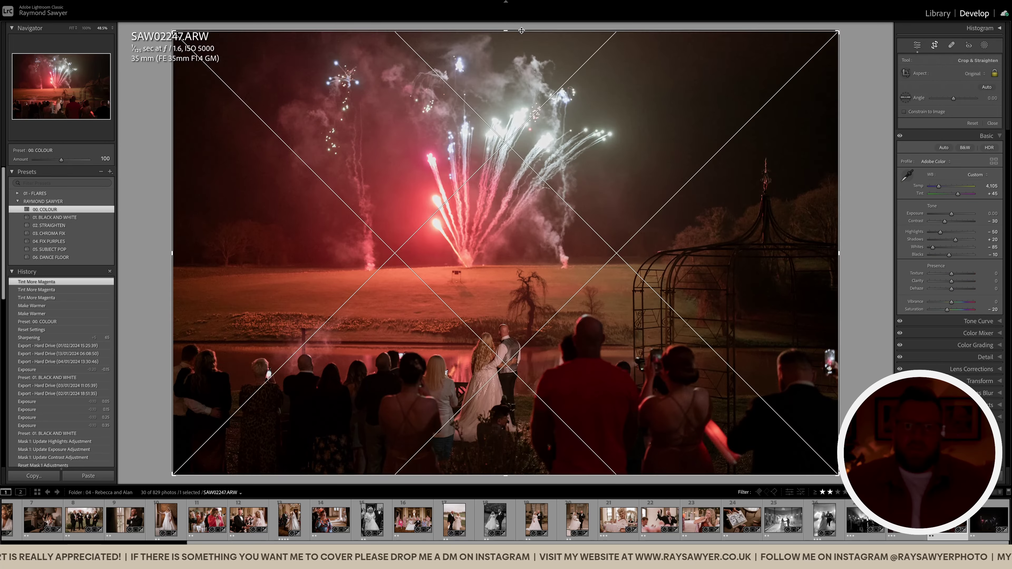
left_click_drag(521, 33, 519, 34)
mouse_move(502, 113)
left_mouse_down()
mouse_move(506, 52)
mouse_move(502, 102)
left_mouse_up()
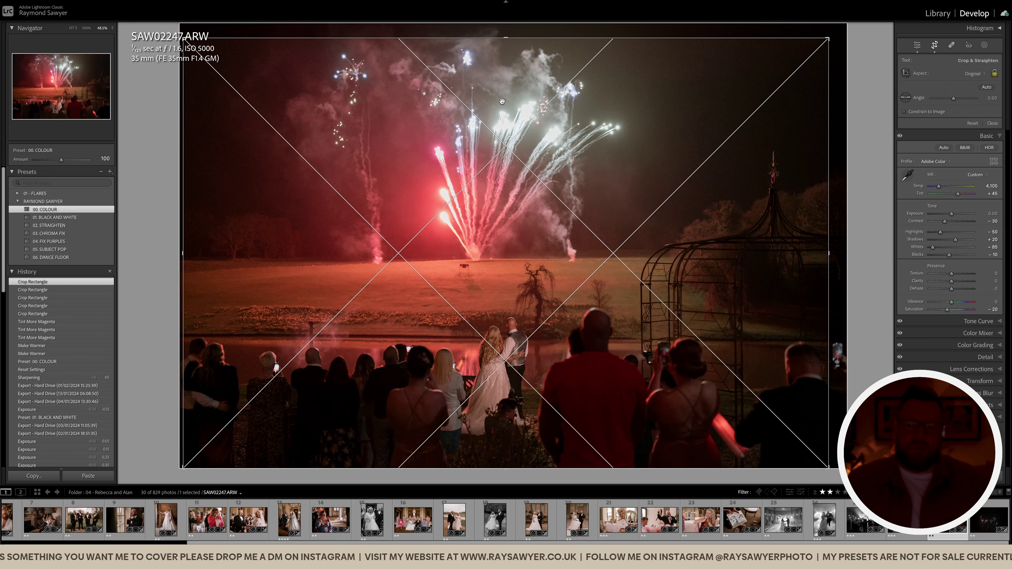
left_click_drag(507, 37, 506, 43)
left_click_drag(498, 98, 498, 99)
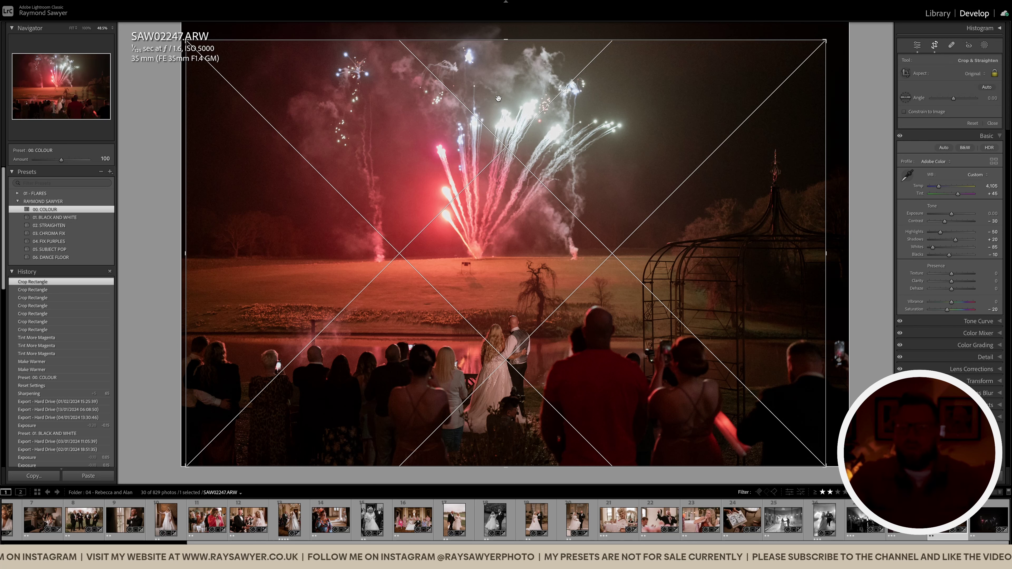
key("Return")
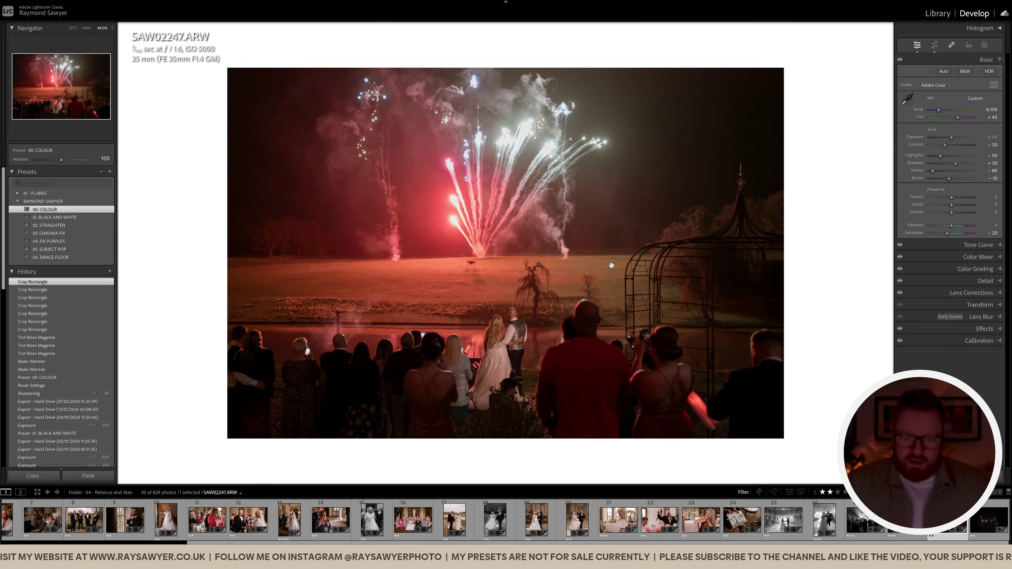
Set the fireworks photo's tint to +48 and warm its temperature to 5,005.
key("equal")
key("equal")
key("equal")
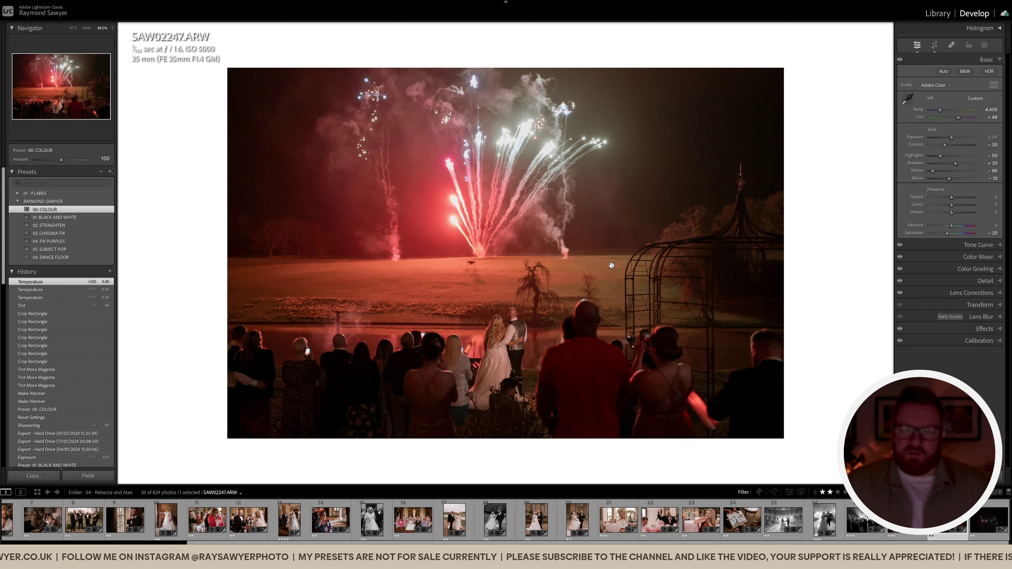
key("equal")
key("equal")
key("equal")
key("equal")
key("equal")
key("equal")
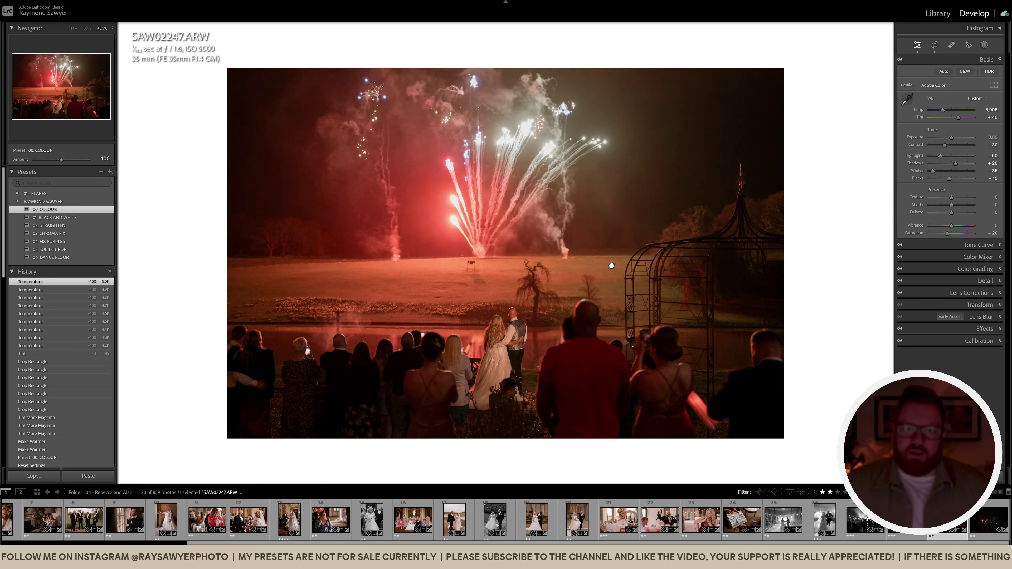
Cool the fireworks photo's temperature to 4,105 and set its exposure to -0.10.
key("minus")
key("minus")
key("minus")
key("minus")
key("minus")
key("equal")
key("equal")
key("equal")
key("equal")
key("minus")
key("minus")
key("minus")
key("minus")
key("minus")
key("minus")
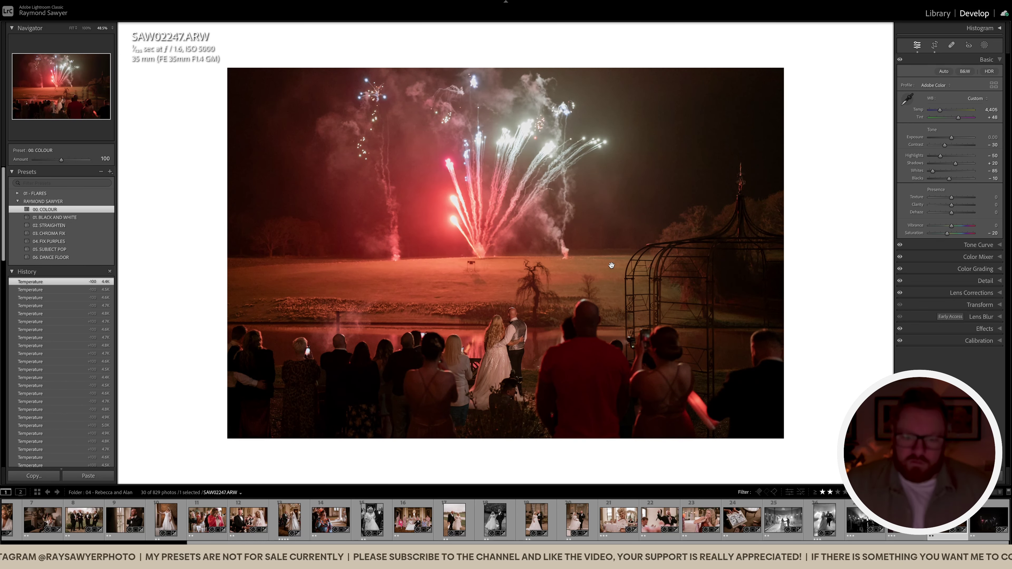
key("minus")
key("minus")
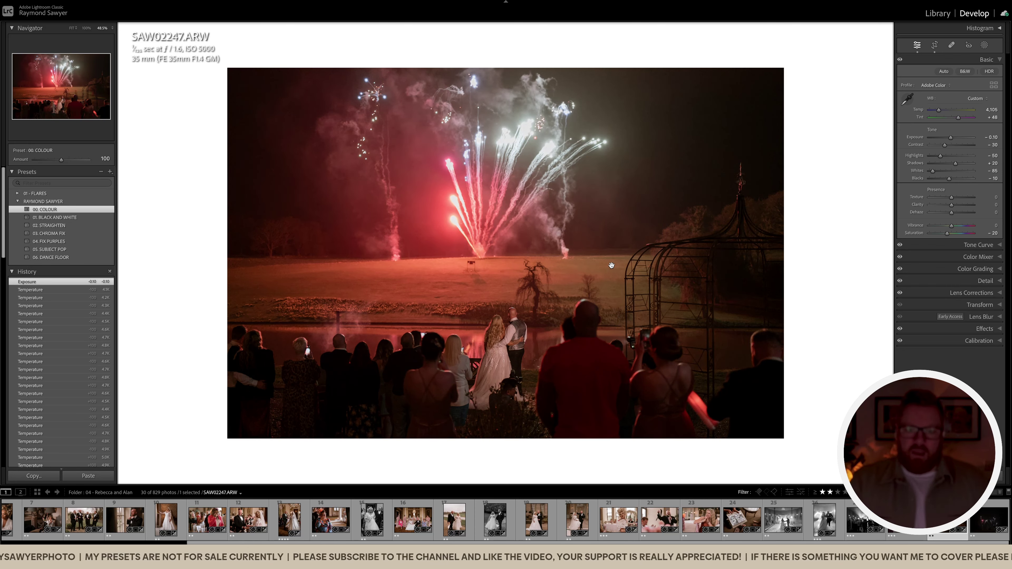
Add a linear gradient mask over the fireworks sky using the 11 General | All Purpose preset.
key("m")
left_click_drag(588, 247, 585, 336)
left_click(585, 338)
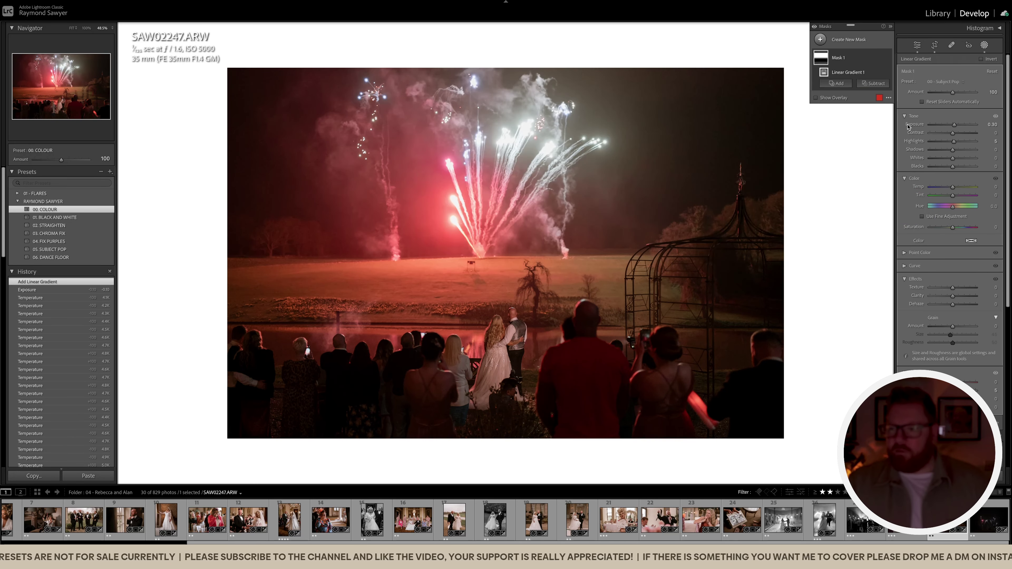
left_click(940, 83)
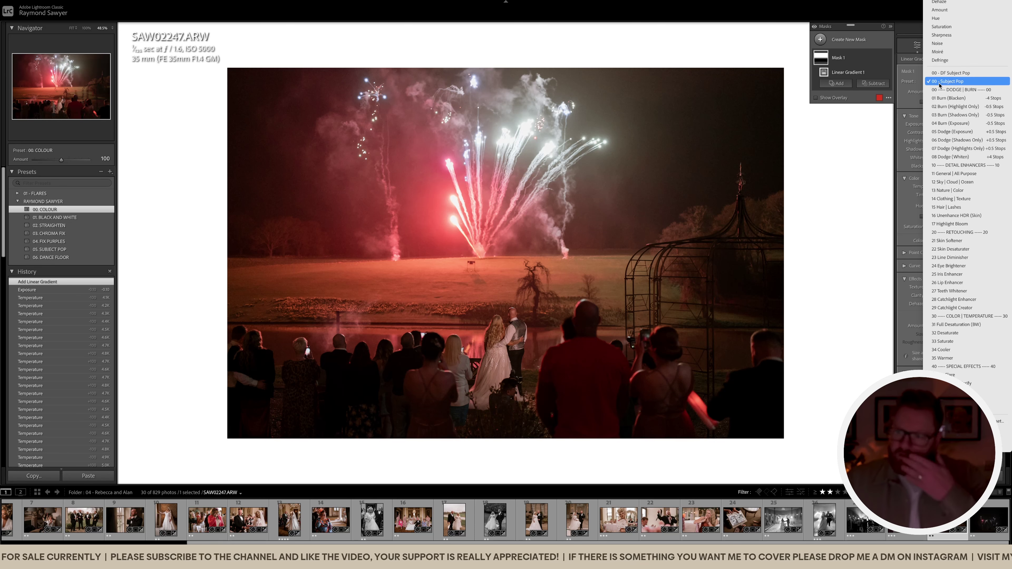
left_click(950, 174)
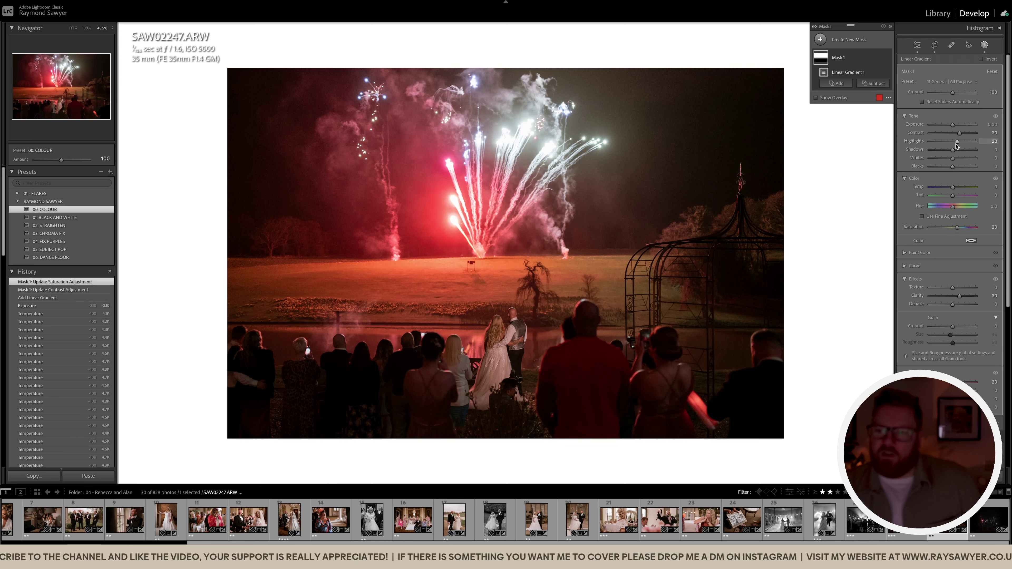
Reset the gradient mask's saturation, and set its noise reduction to 22 and shadows to -20.
double_click(956, 228)
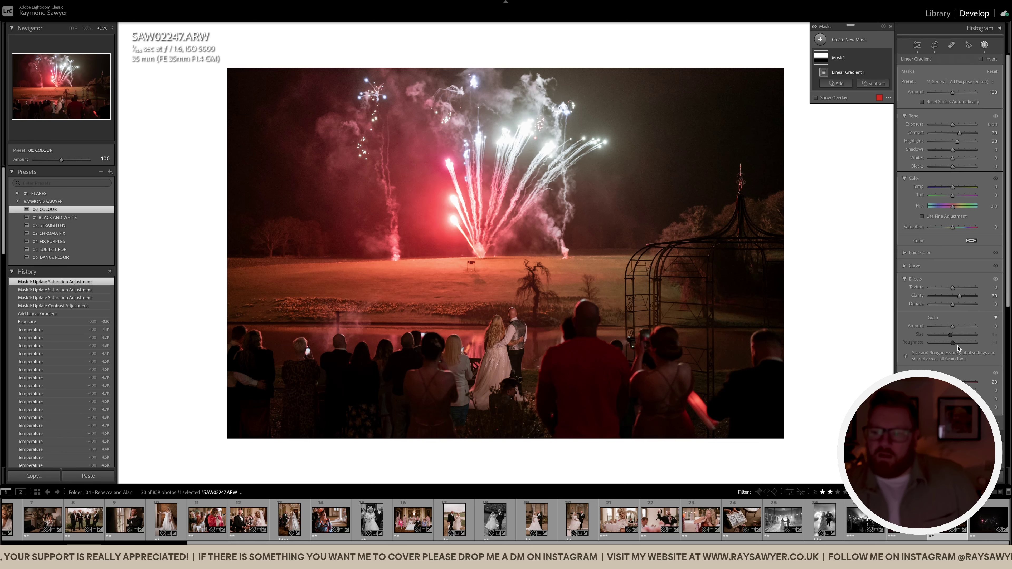
left_click_drag(957, 382, 958, 391)
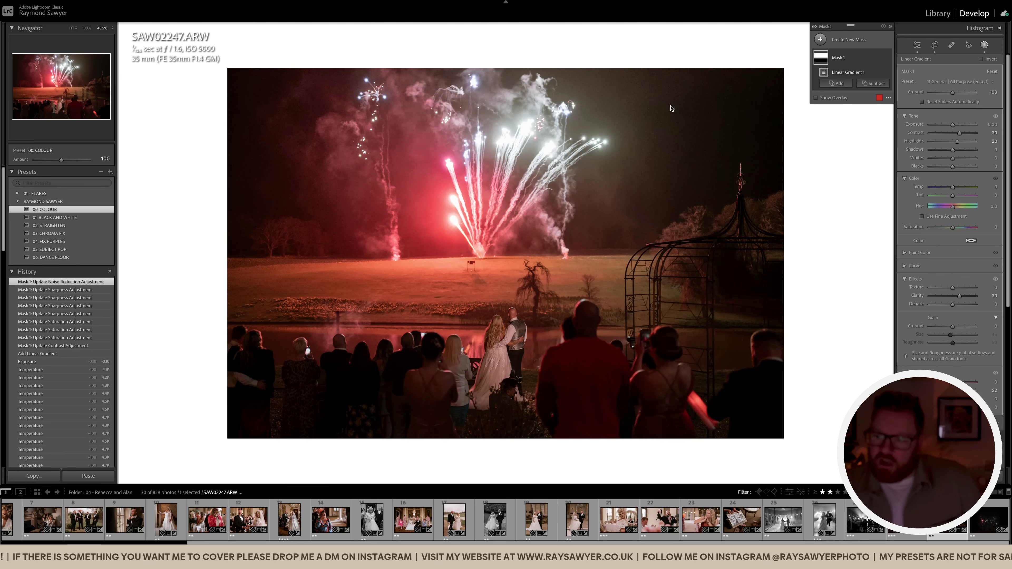
left_click_drag(952, 153, 947, 152)
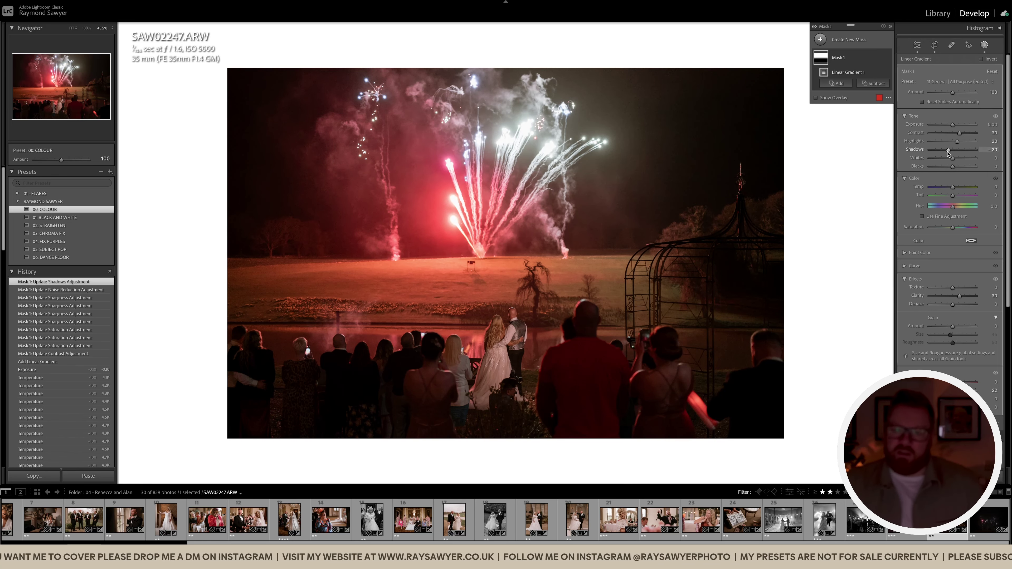
key("shift+w")
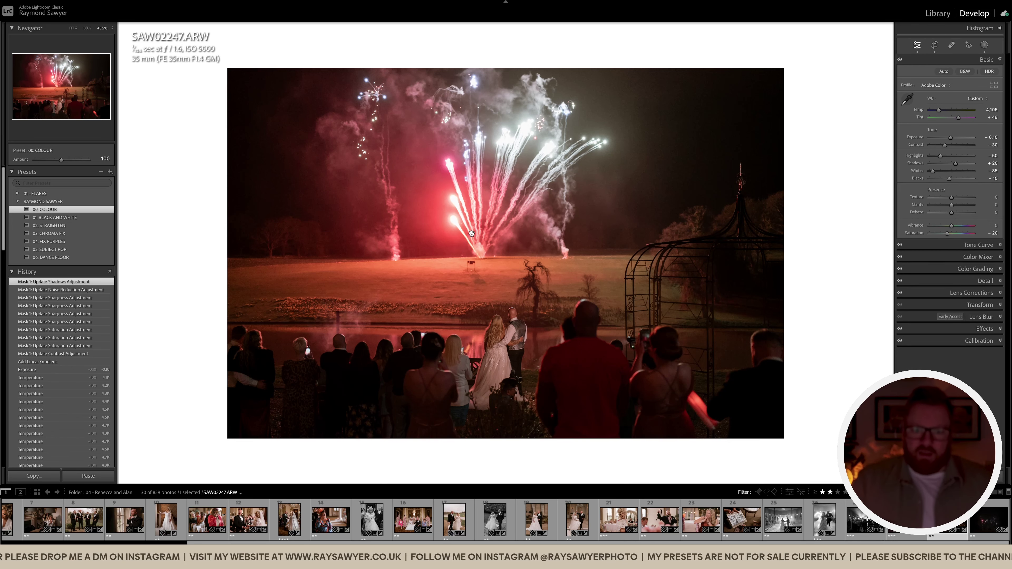
Lower the fireworks photo's overall exposure to -0.60.
key("minus")
key("minus")
key("minus")
key("minus")
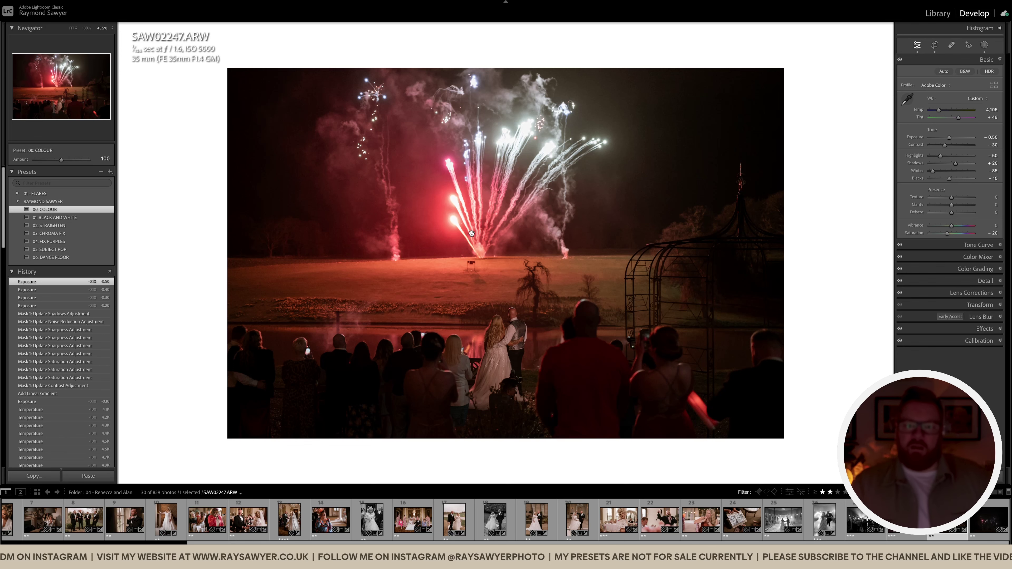
key("minus")
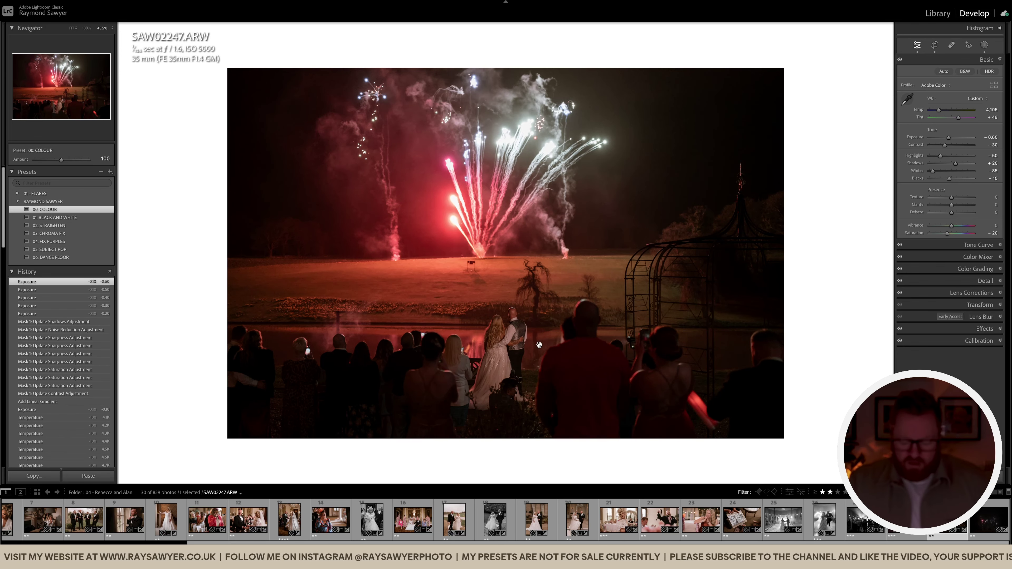
Brush a mask with exposure 0.30 and highlights 5 over the couple, and compare the fireworks photo with its original.
key("k")
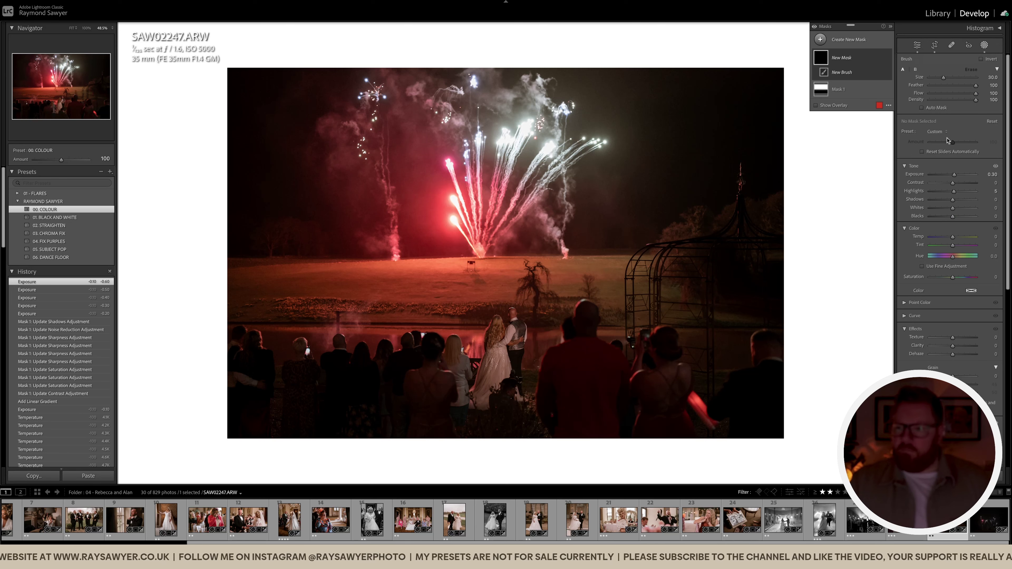
left_click(936, 132)
left_click(815, 356)
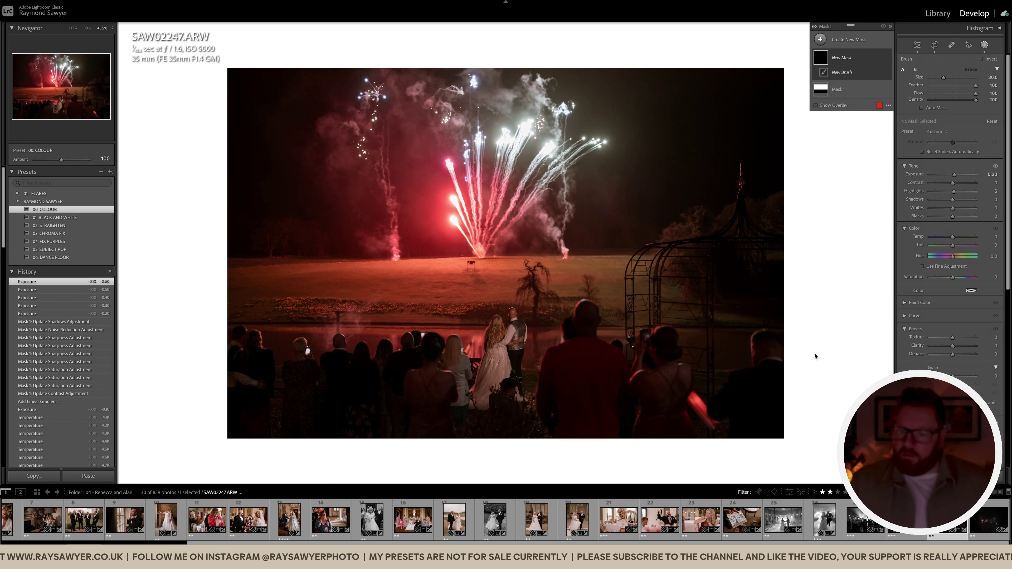
left_click(512, 351)
mouse_move(534, 357)
left_mouse_down()
mouse_move(526, 327)
mouse_move(528, 351)
left_mouse_up()
key("Return")
key("backslash")
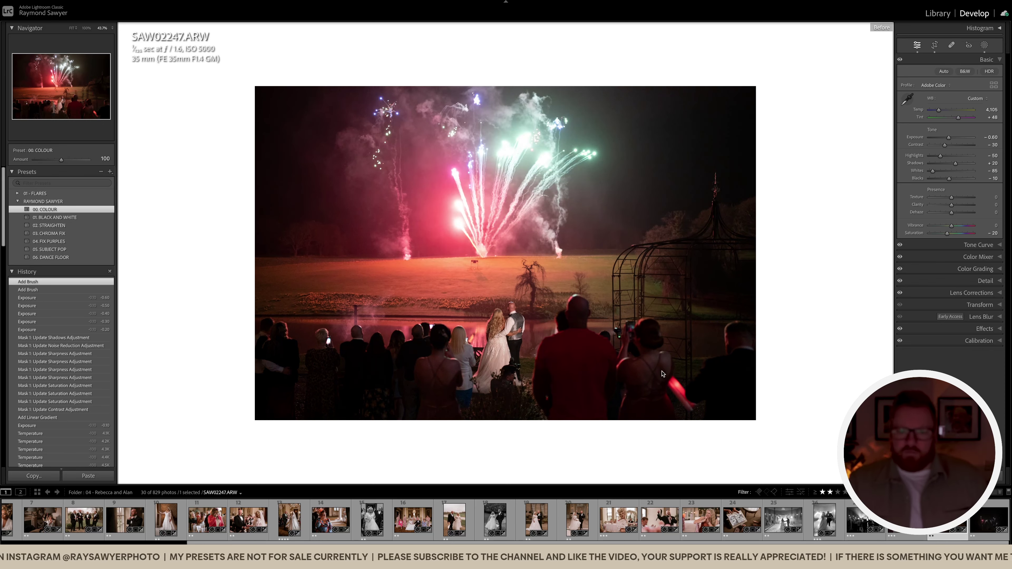
key("backslash")
On the next photo, of fireworks in a black sky, crop in tighter around the fireworks and straighten it slightly.
key("Right")
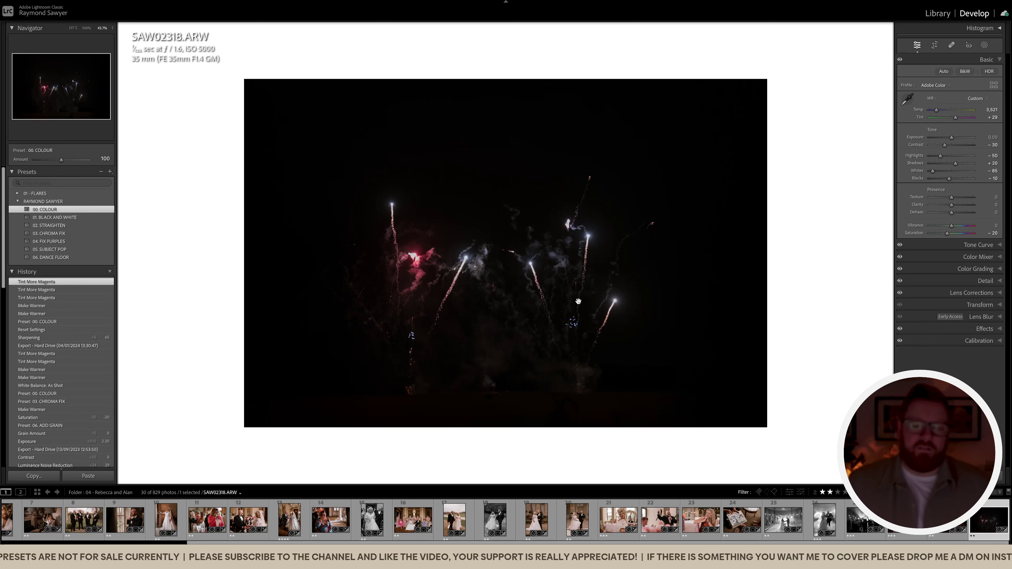
key("r")
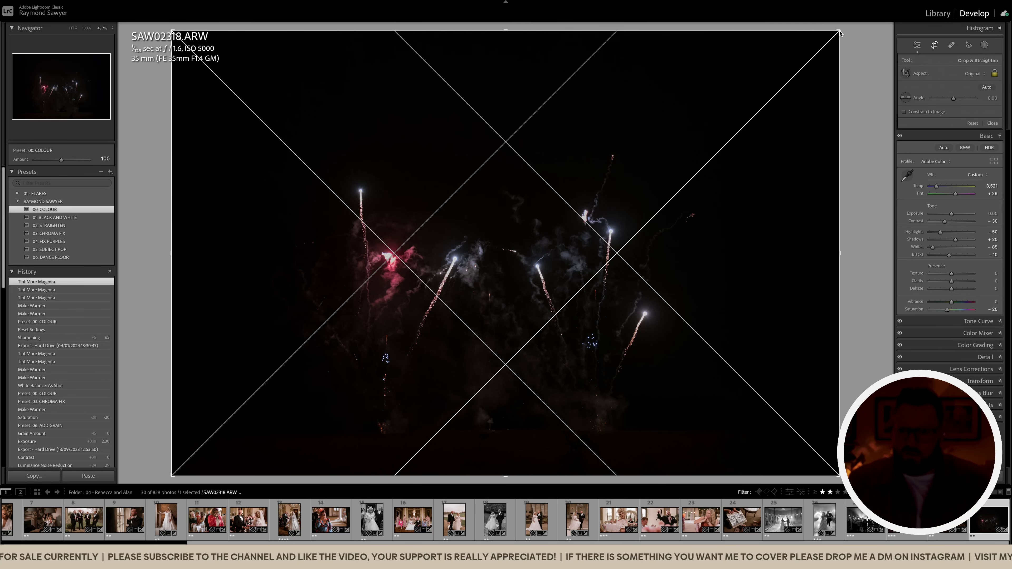
left_click_drag(839, 32, 810, 49)
left_click_drag(510, 47, 509, 85)
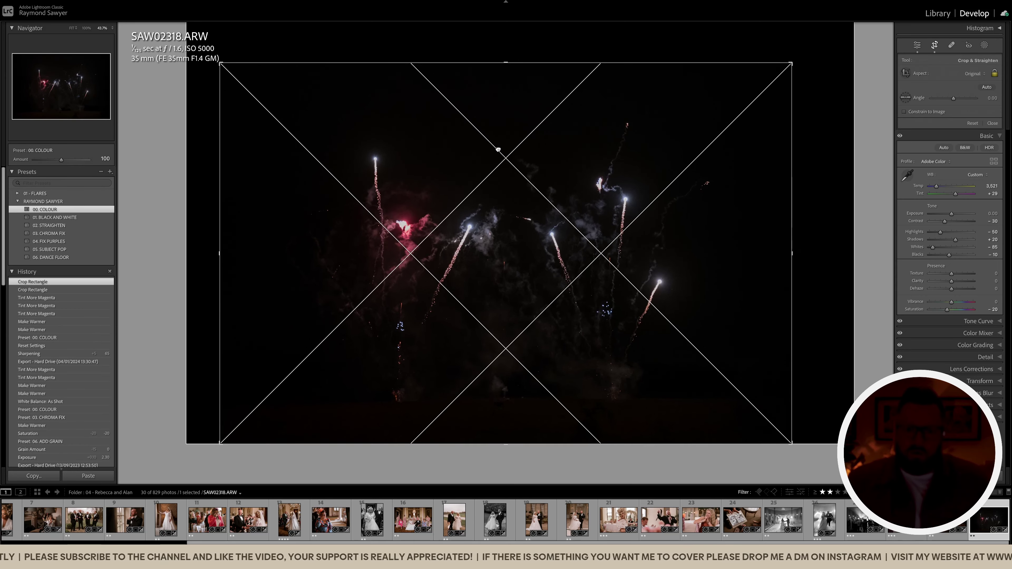
left_click_drag(831, 180, 830, 187)
key("Return")
Set the black-sky fireworks photo's exposure to +0.30, and try its shadows at +100 before undoing that change.
key("equal")
key("equal")
key("equal")
left_click(500, 343)
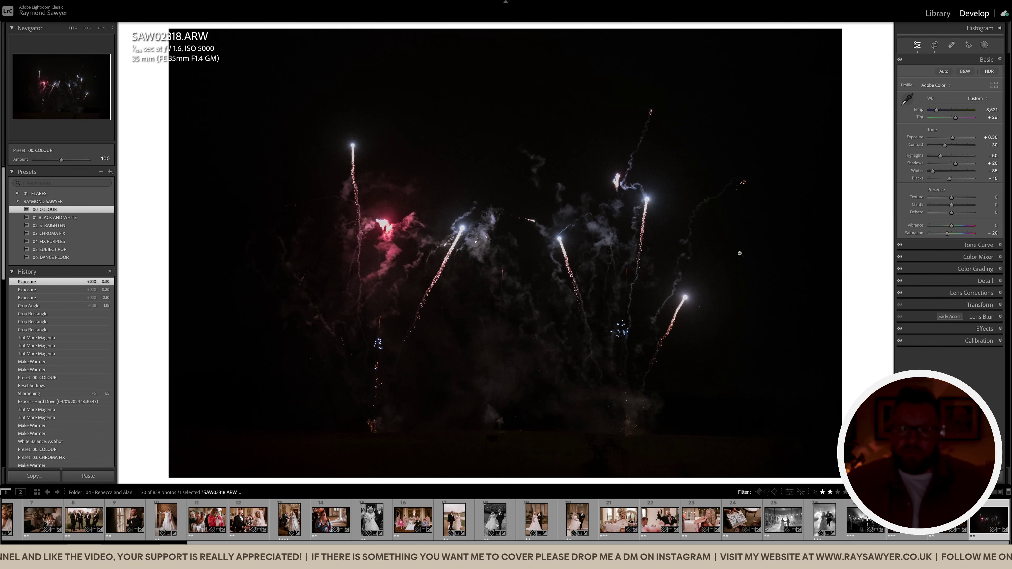
left_click_drag(955, 164, 978, 164)
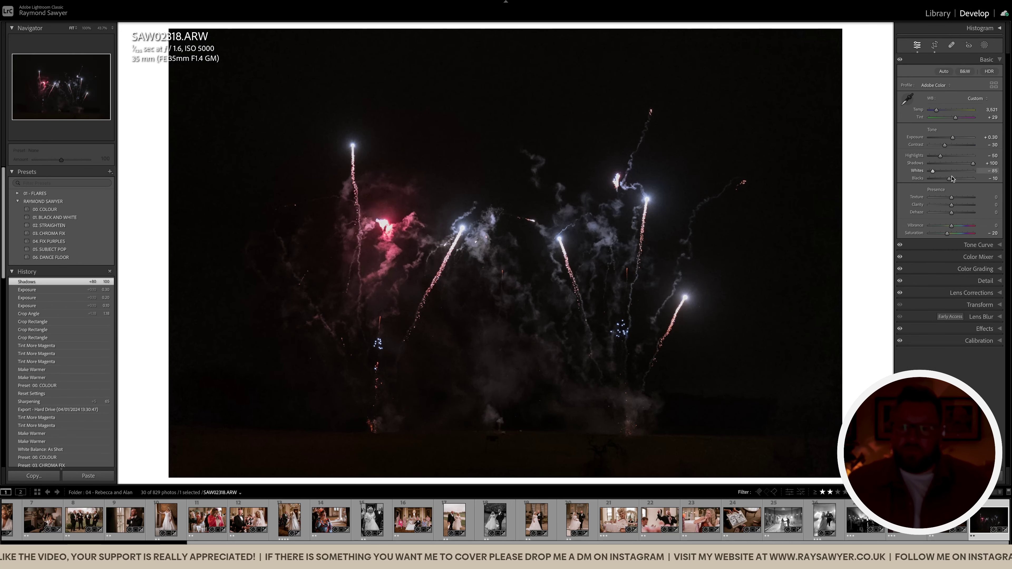
key("ctrl+z")
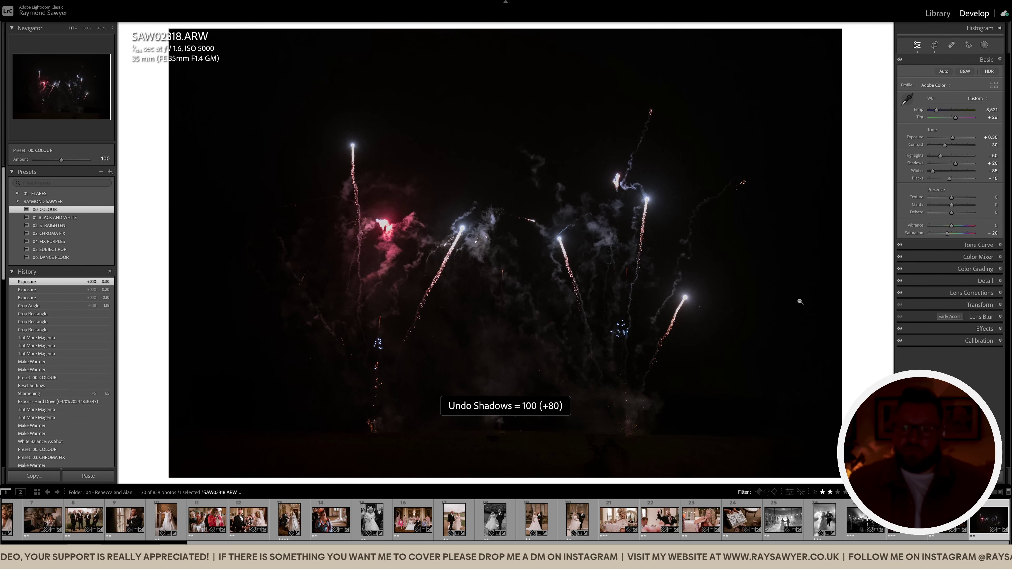
Reset the black-sky fireworks photo's shadows to 0, and set clarity to +17, dehaze to +12 and exposure to +0.60.
double_click(955, 164)
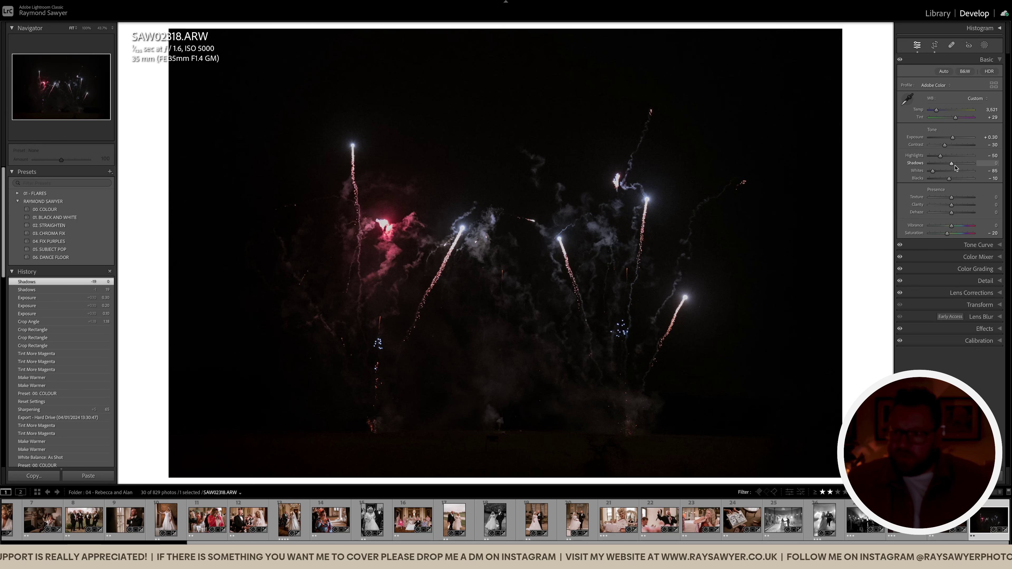
left_click_drag(951, 205, 955, 216)
left_click_drag(953, 138, 955, 138)
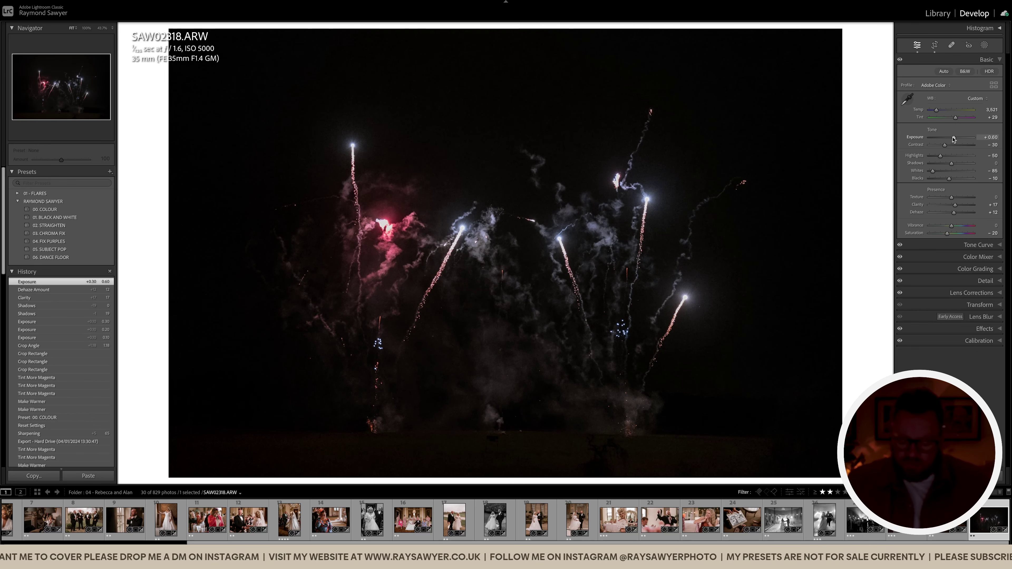
Warm the black-sky fireworks photo's white balance to a temperature of 3,821.
key("equal")
key("equal")
key("equal")
Inspect the black-sky fireworks photo at 100% and remove its grain by setting the grain amount to 0.
left_click(569, 319)
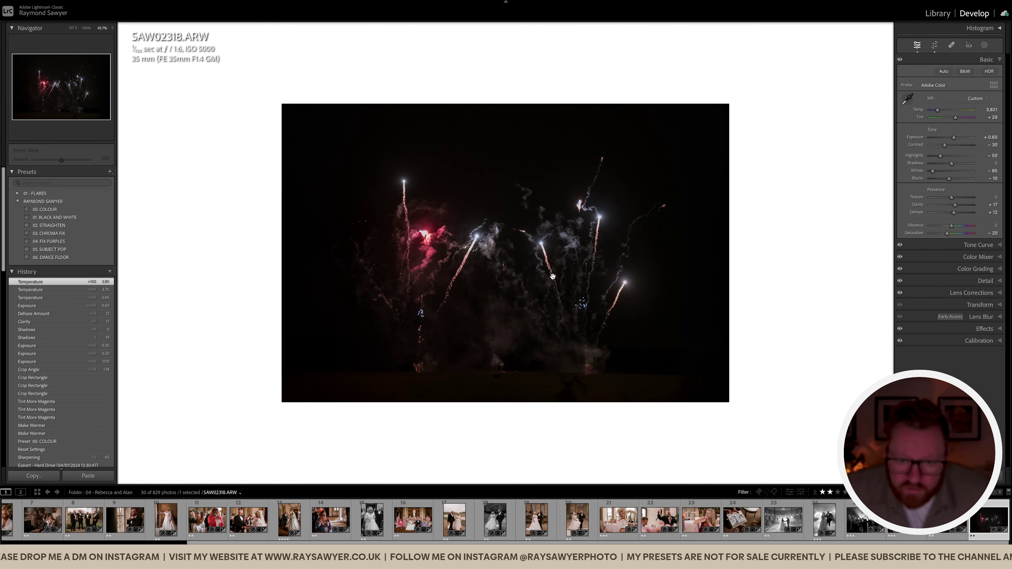
scroll(553, 277, "up", 3)
left_click(84, 28)
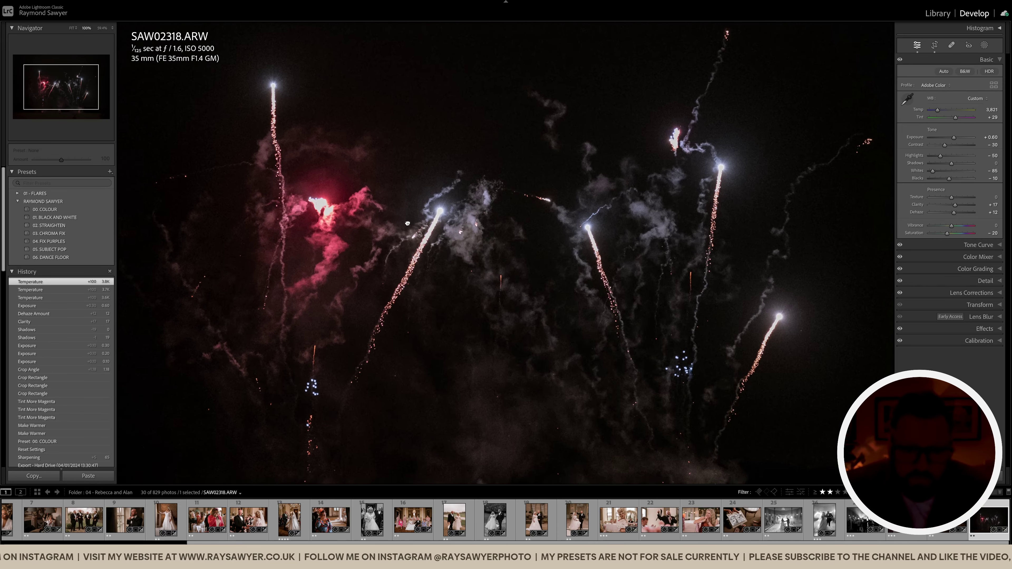
left_click_drag(574, 394, 471, 255)
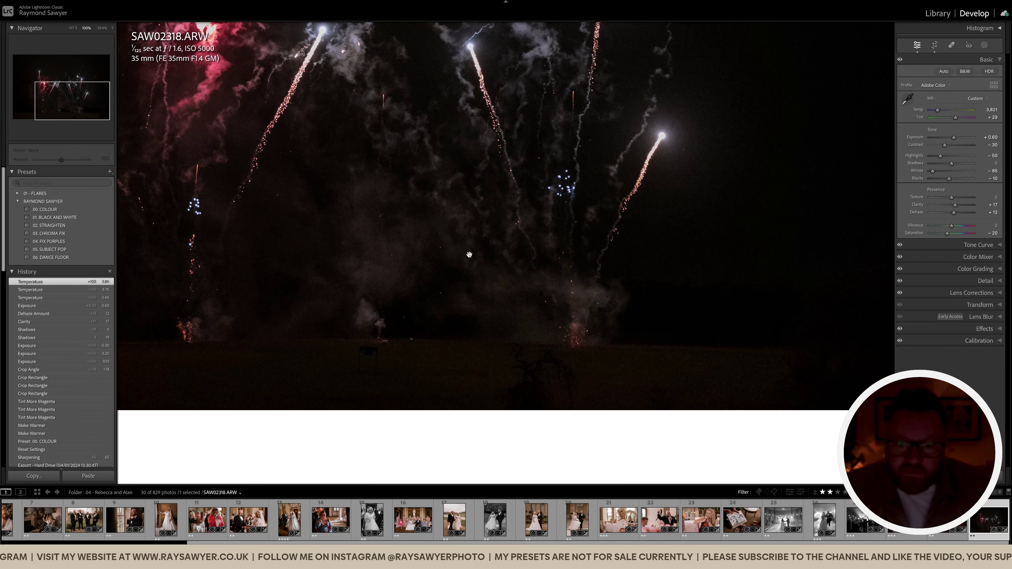
left_click_drag(568, 214, 502, 277)
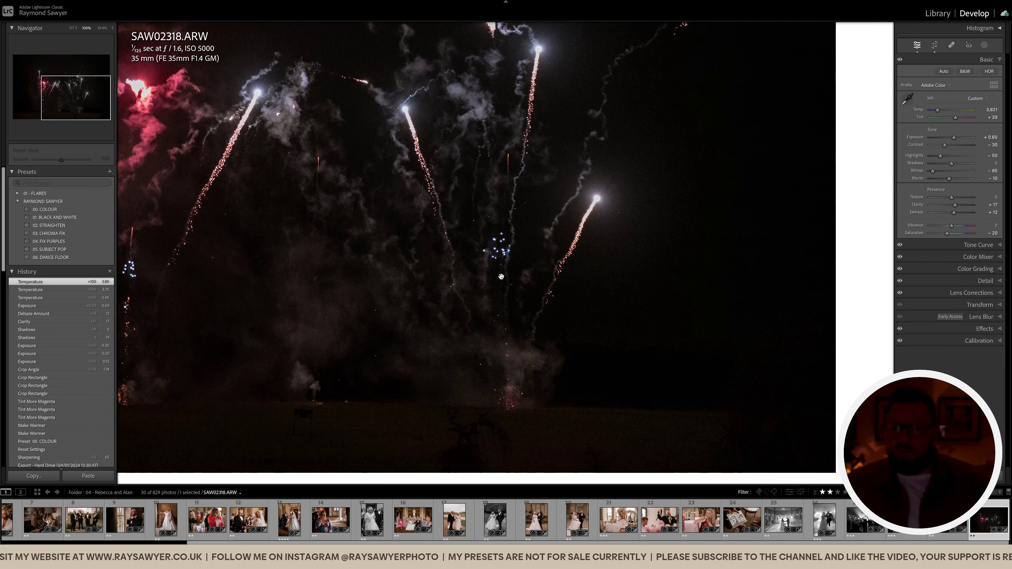
left_click(984, 329)
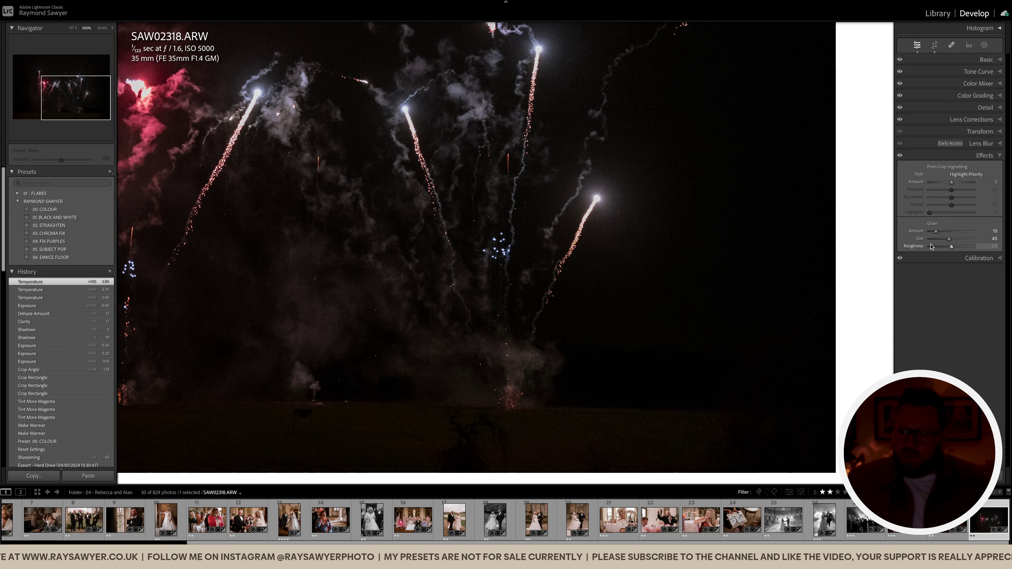
left_click_drag(935, 231, 891, 231)
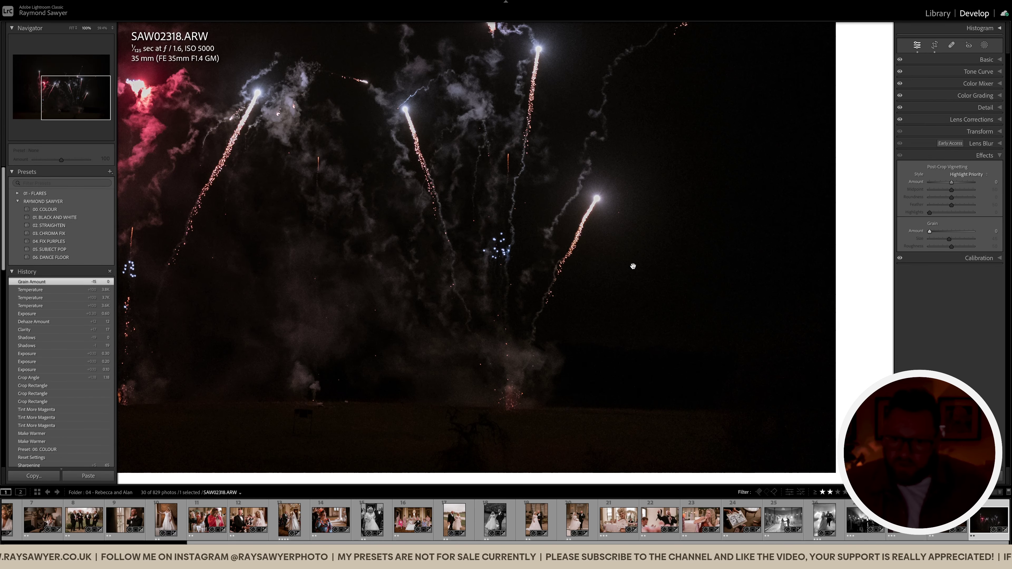
left_click(495, 242)
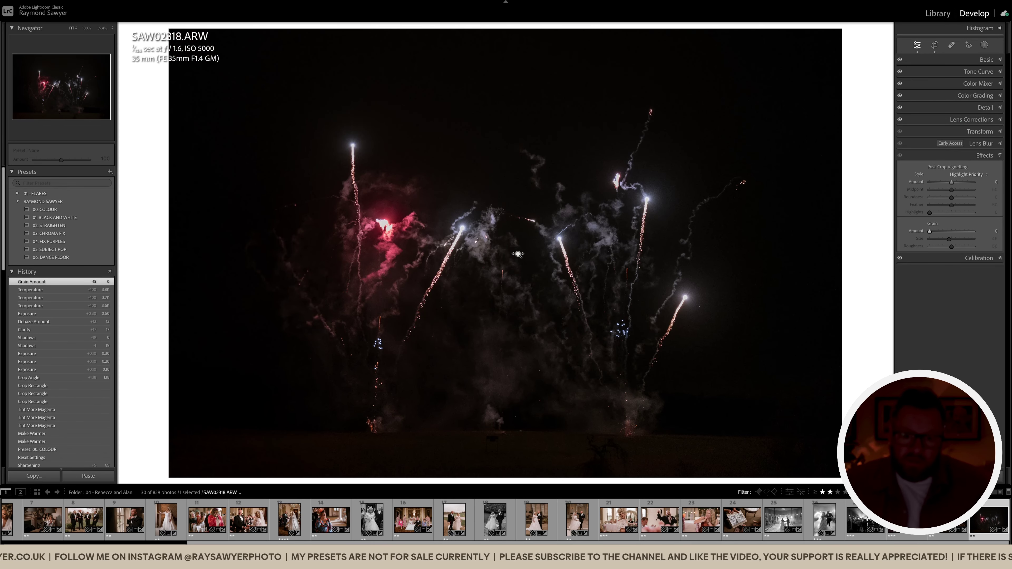
scroll(522, 278, "down", 1)
left_click(984, 155)
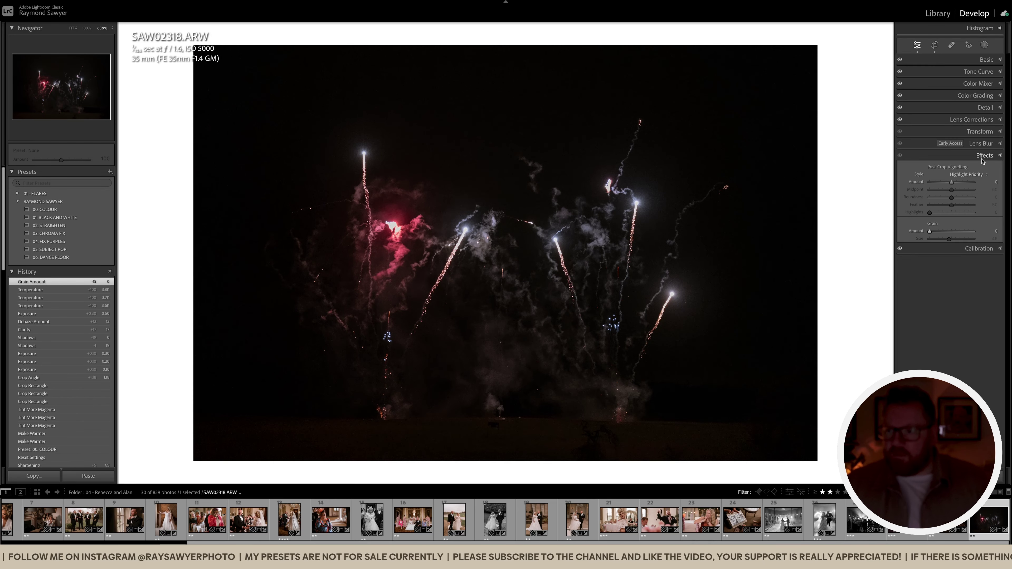
Set the black-sky fireworks photo's highlights to -17, shadows to +34, whites to -52, blacks to -17 and clarity to +26.
left_click(986, 59)
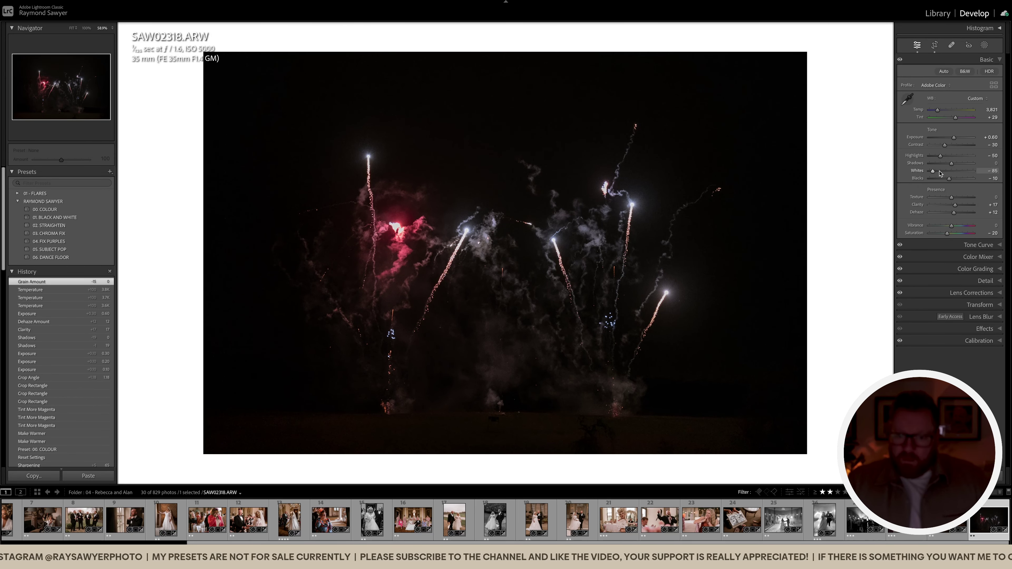
mouse_move(940, 172)
left_mouse_down()
mouse_move(949, 158)
mouse_move(949, 181)
mouse_move(959, 167)
left_mouse_up()
double_click(941, 158)
left_click_drag(955, 205, 958, 207)
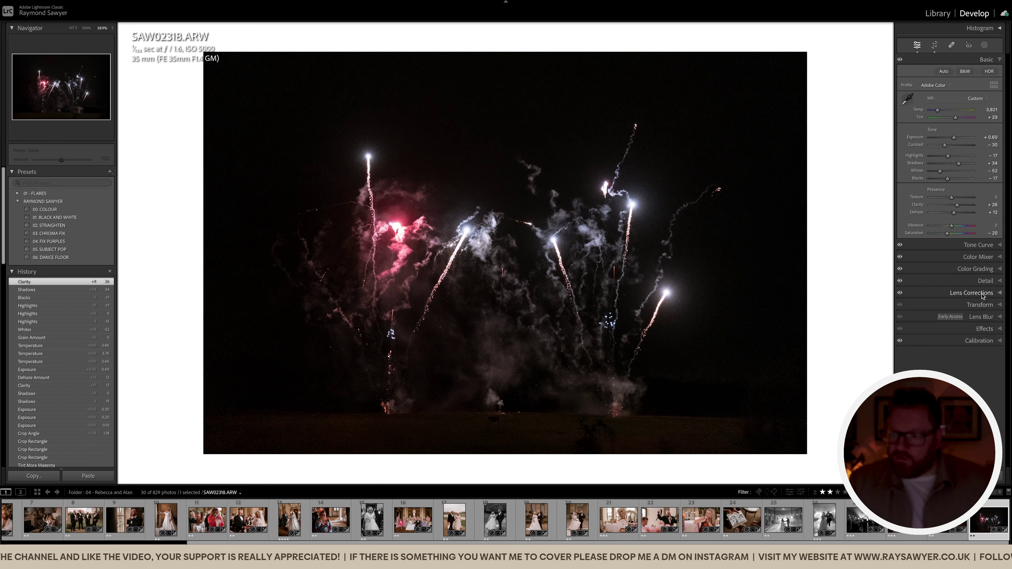
Apply manual noise reduction to the black-sky fireworks photo with luminance 36 and color 40.
left_click(960, 280)
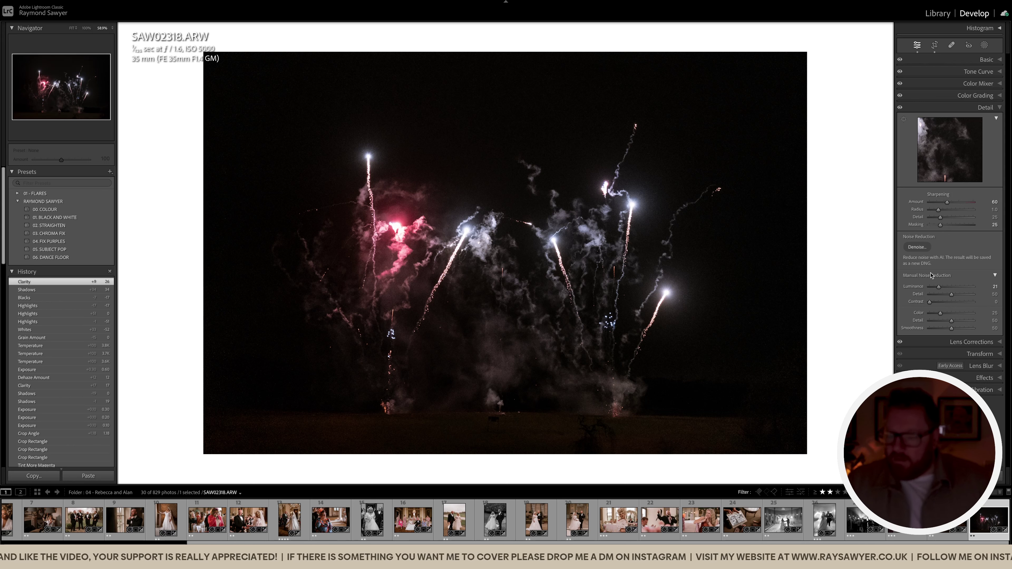
mouse_move(943, 289)
left_mouse_down()
mouse_move(948, 315)
mouse_move(944, 288)
left_mouse_up()
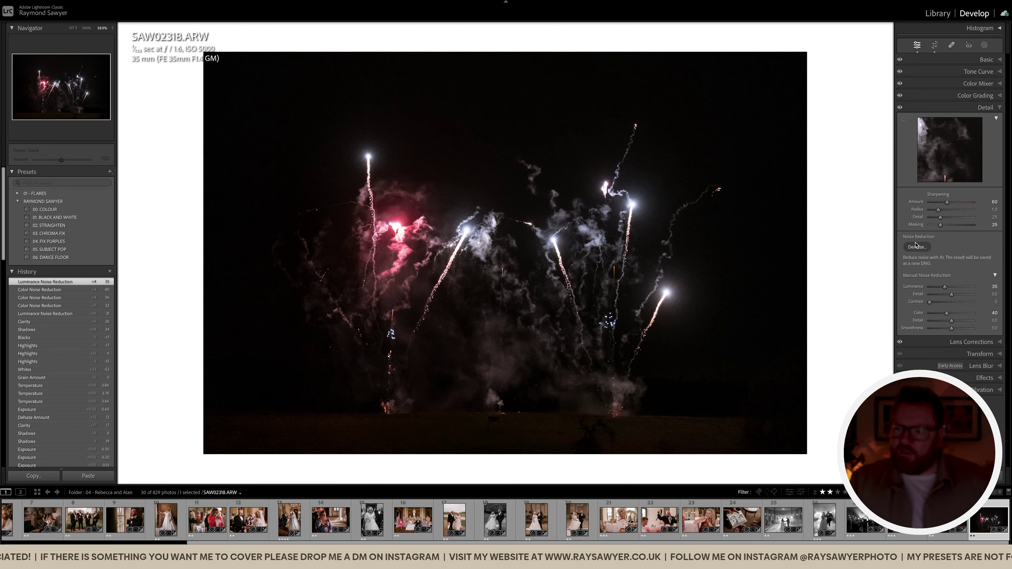
left_click(990, 108)
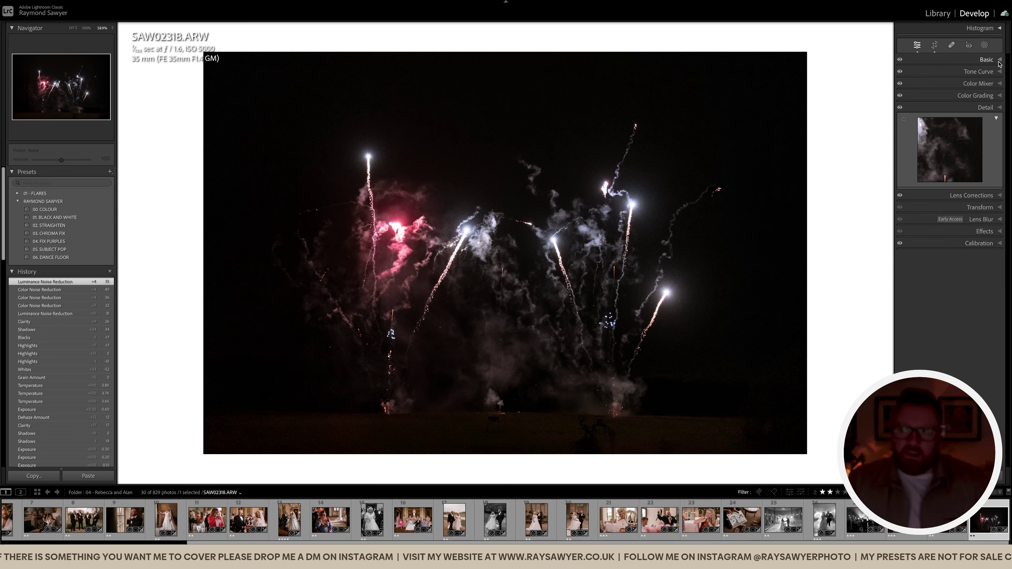
left_click(993, 60)
Select all the filtered wedding photos in the Library and show them together in Survey view with the surrounding panels hidden.
key("g")
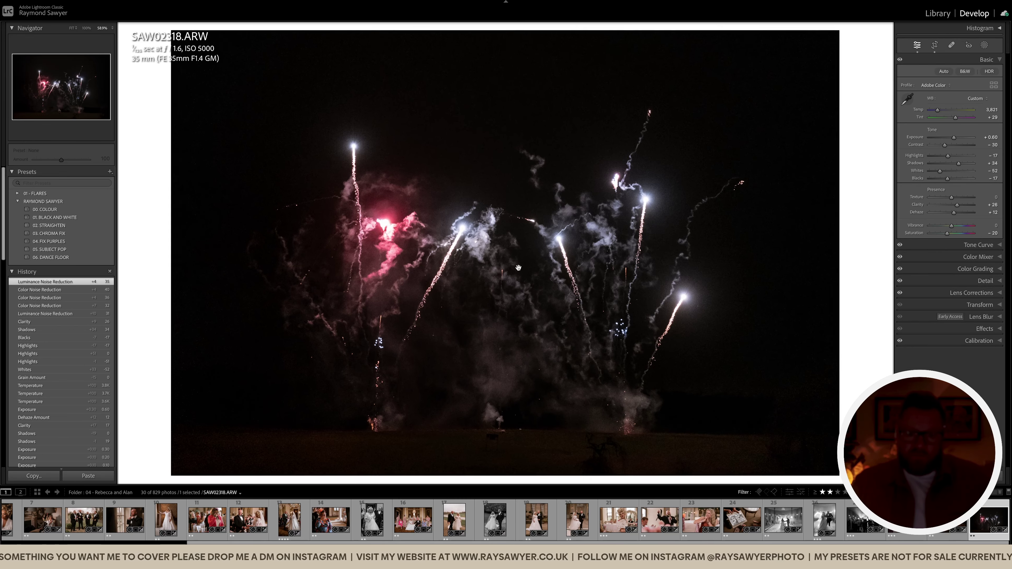
key("ctrl+a")
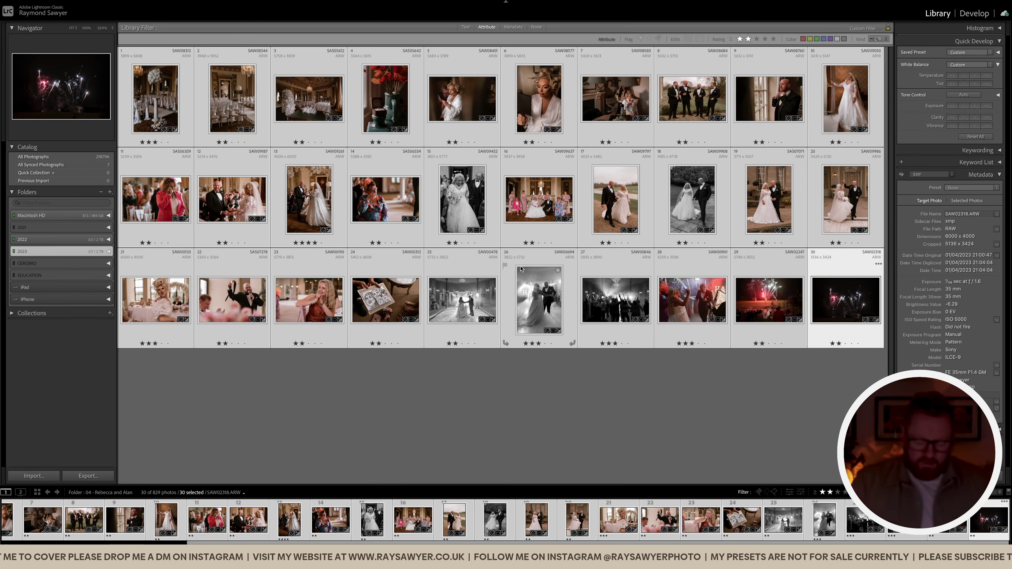
key("n")
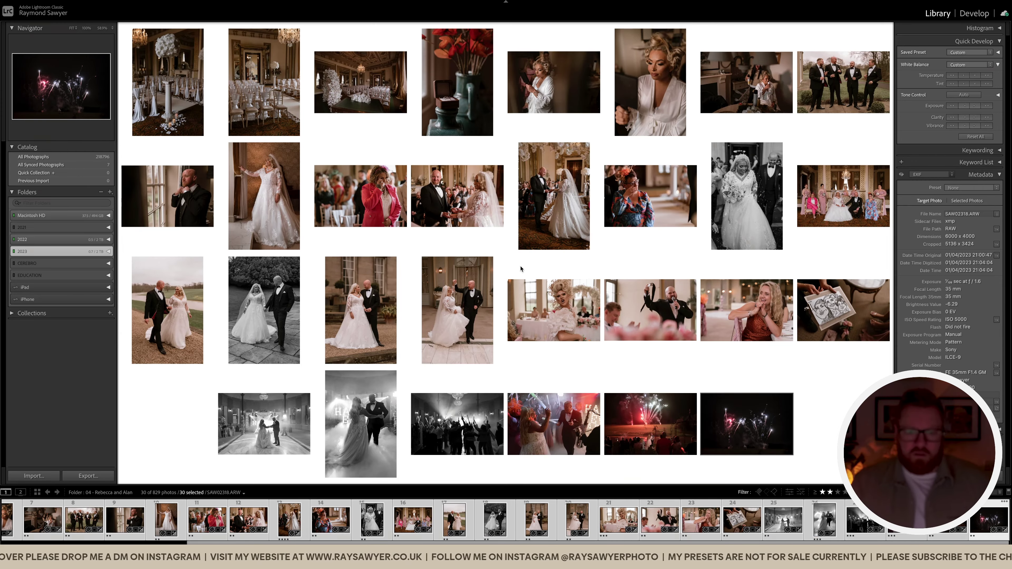
key("shift+Tab")
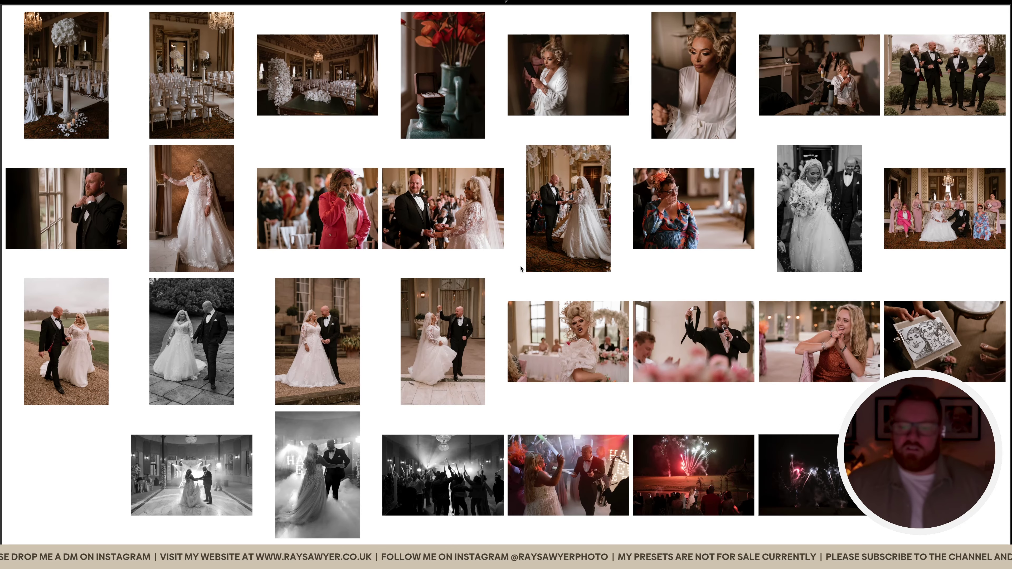